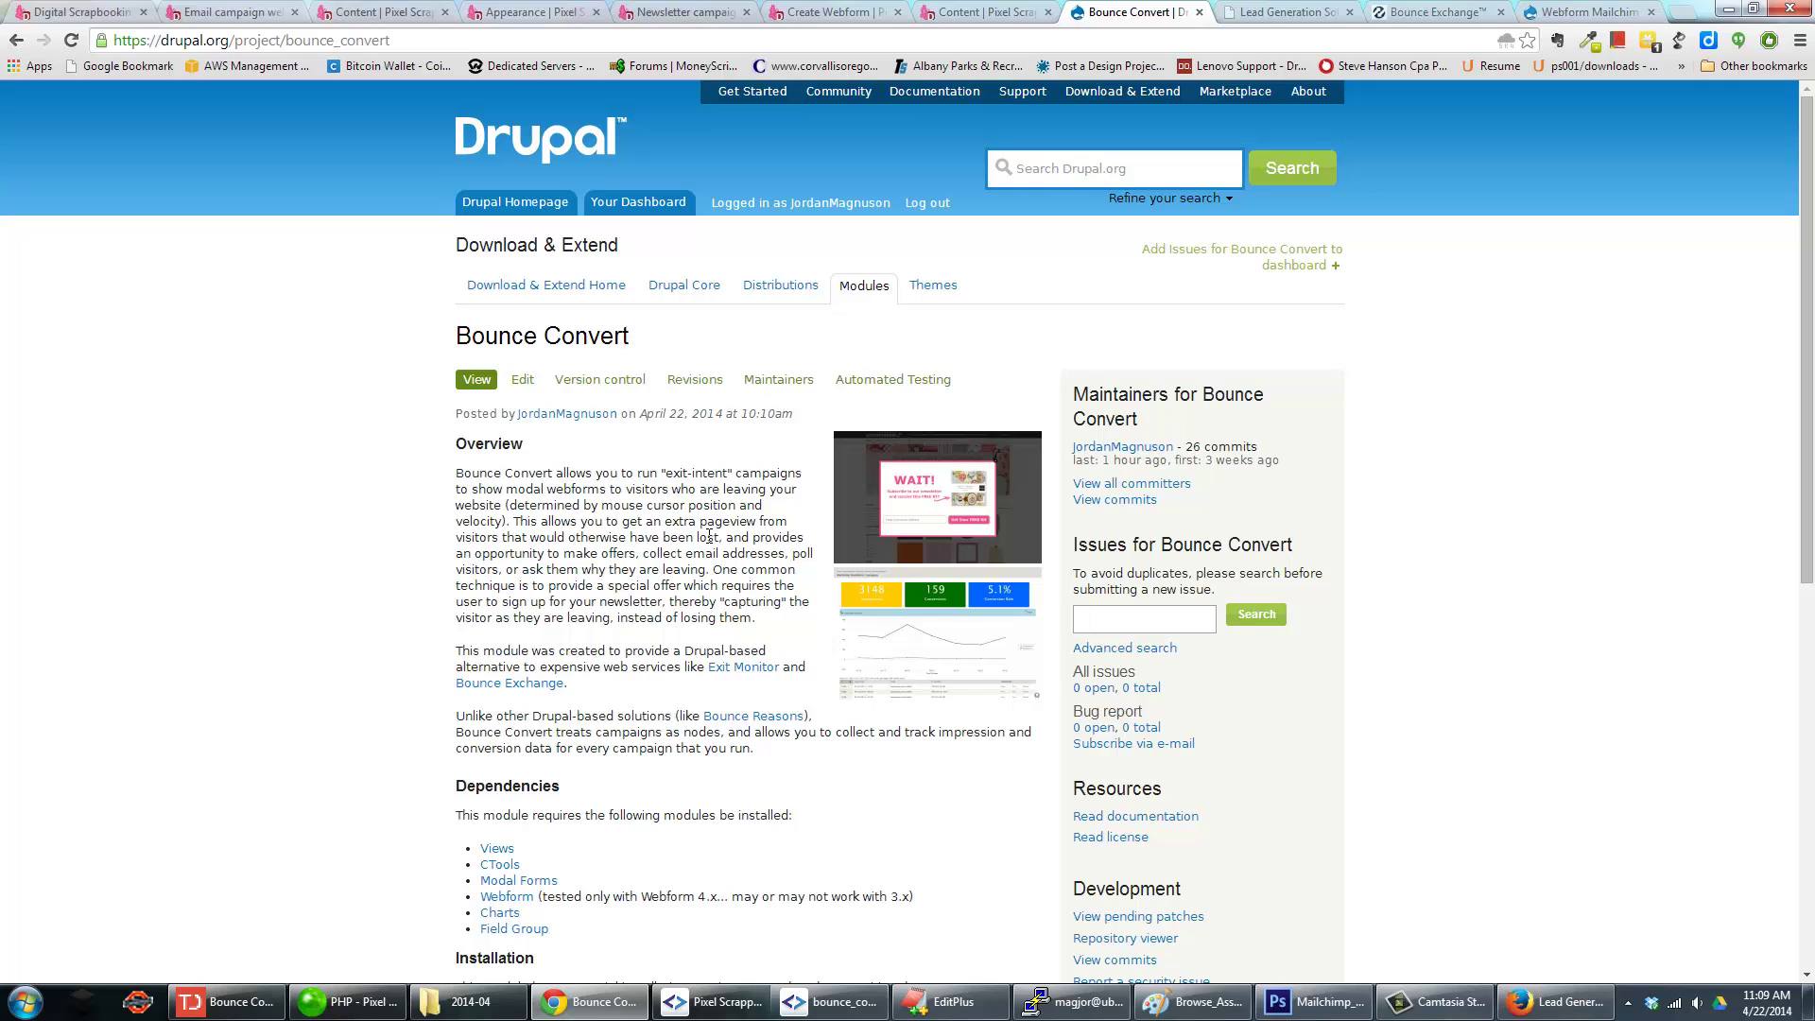
# Look over the Bounce Convert project page and switch to the Exit Monitor site in Firefox.
pyautogui.scroll(-1, 716, 529)
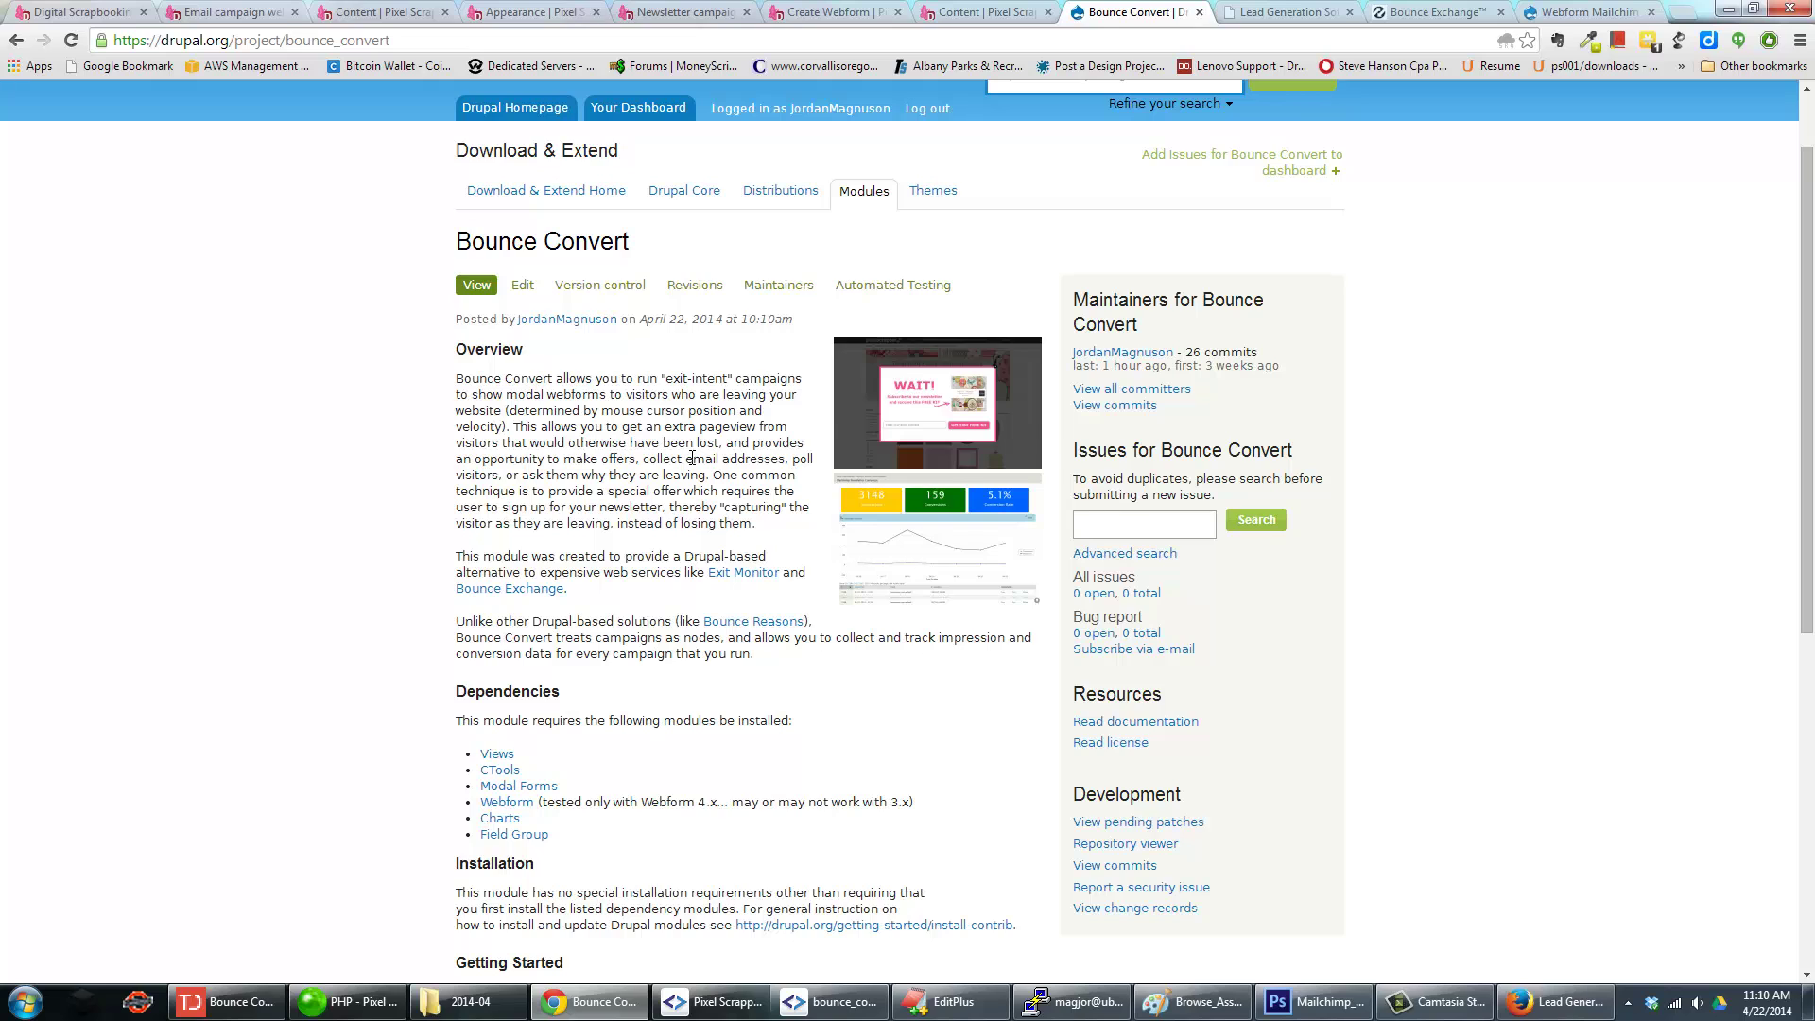
pyautogui.scroll(1, 692, 457)
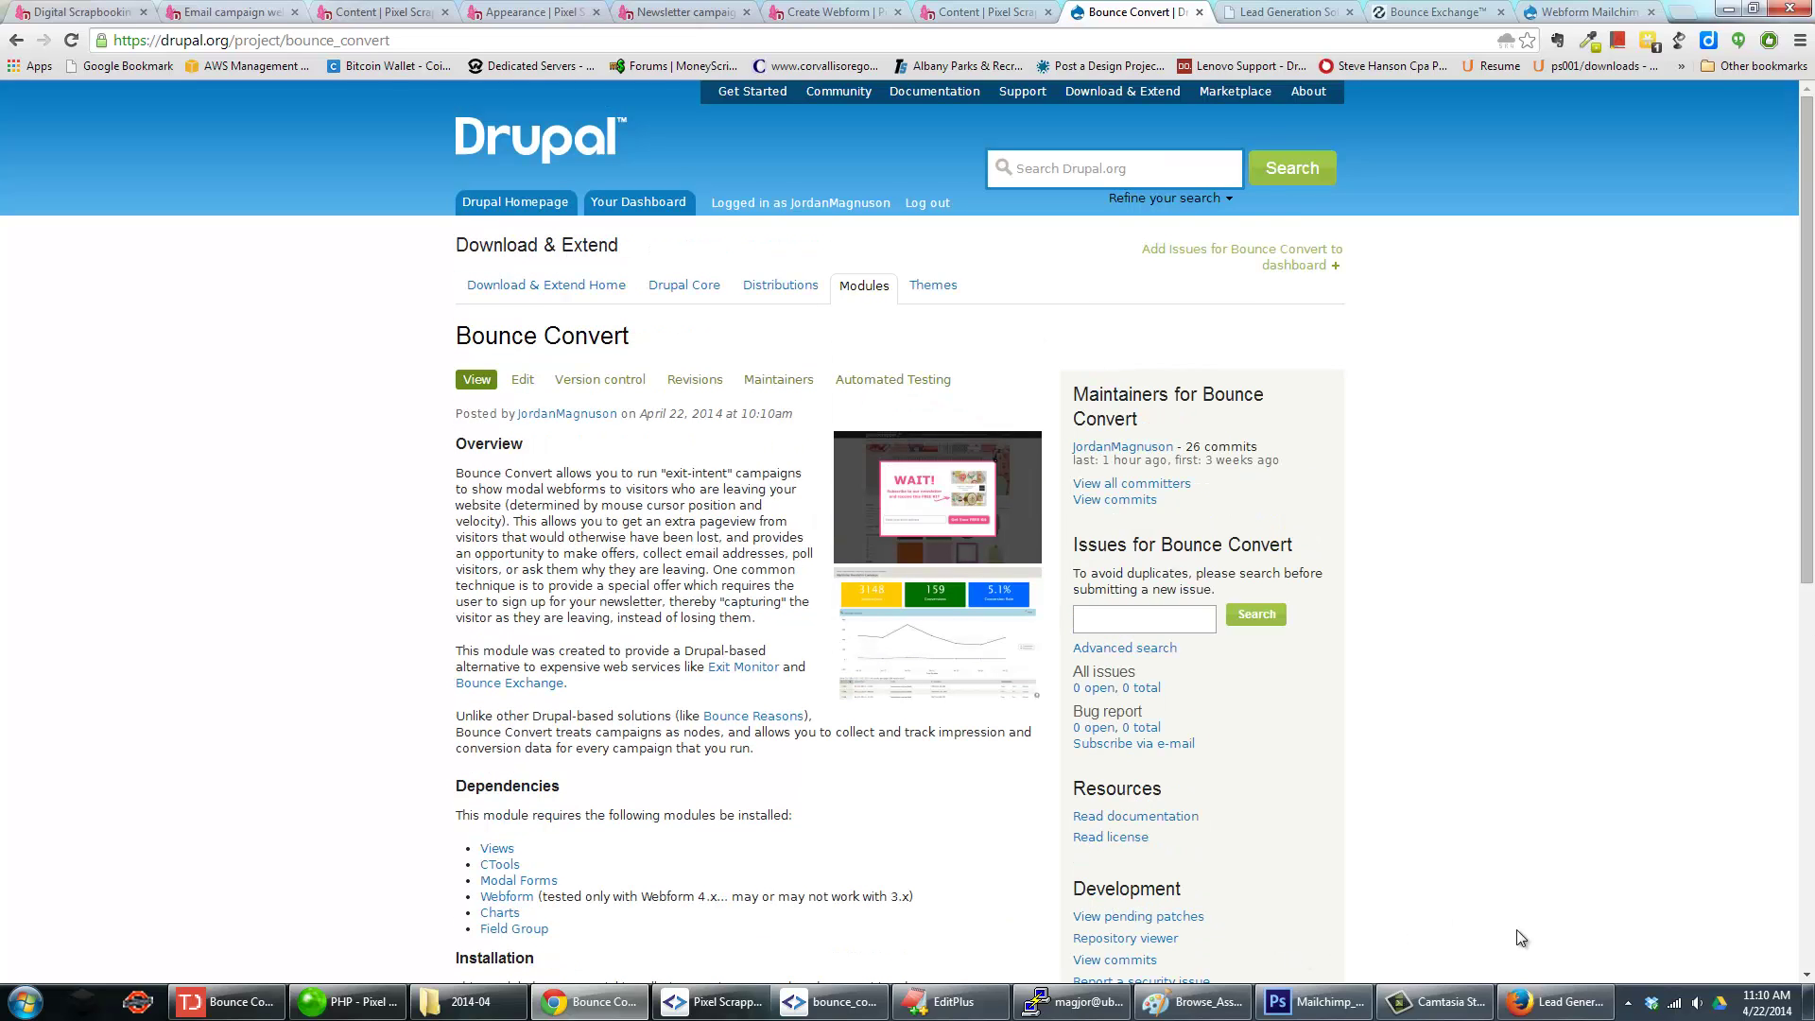
pyautogui.click(1555, 1001)
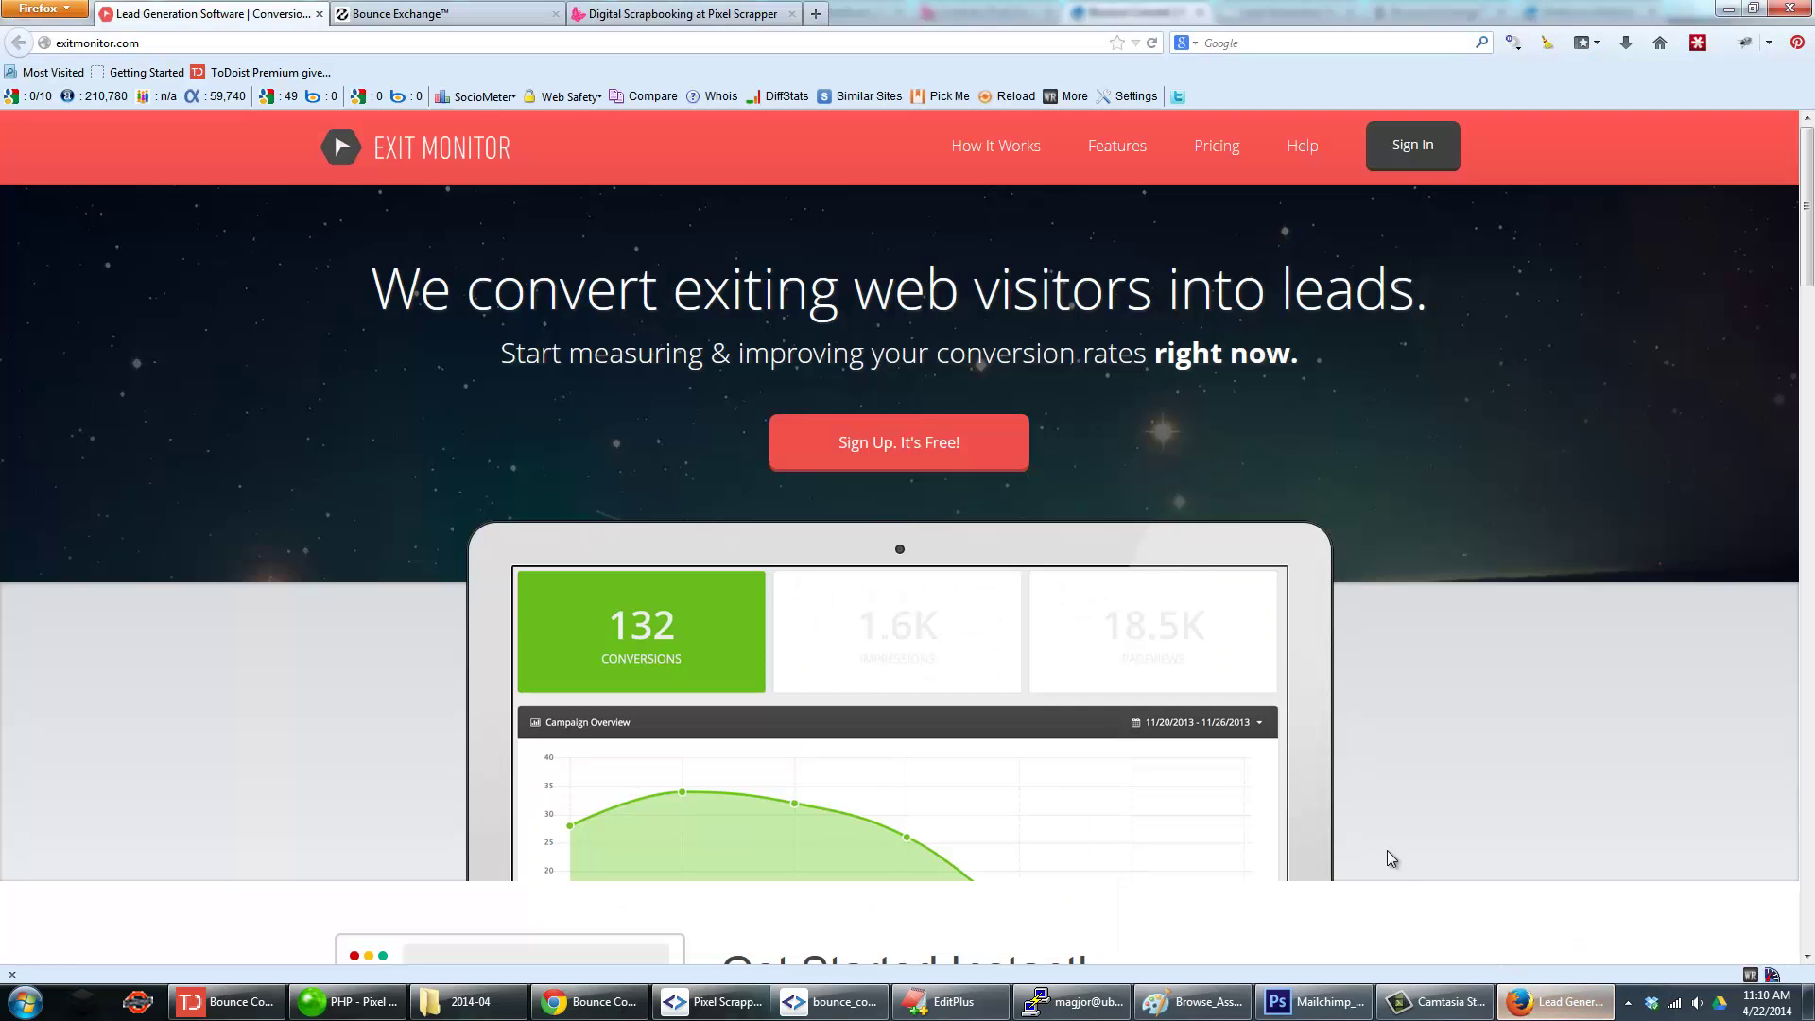
pyautogui.scroll(-1, 866, 617)
pyautogui.scroll(1, 866, 617)
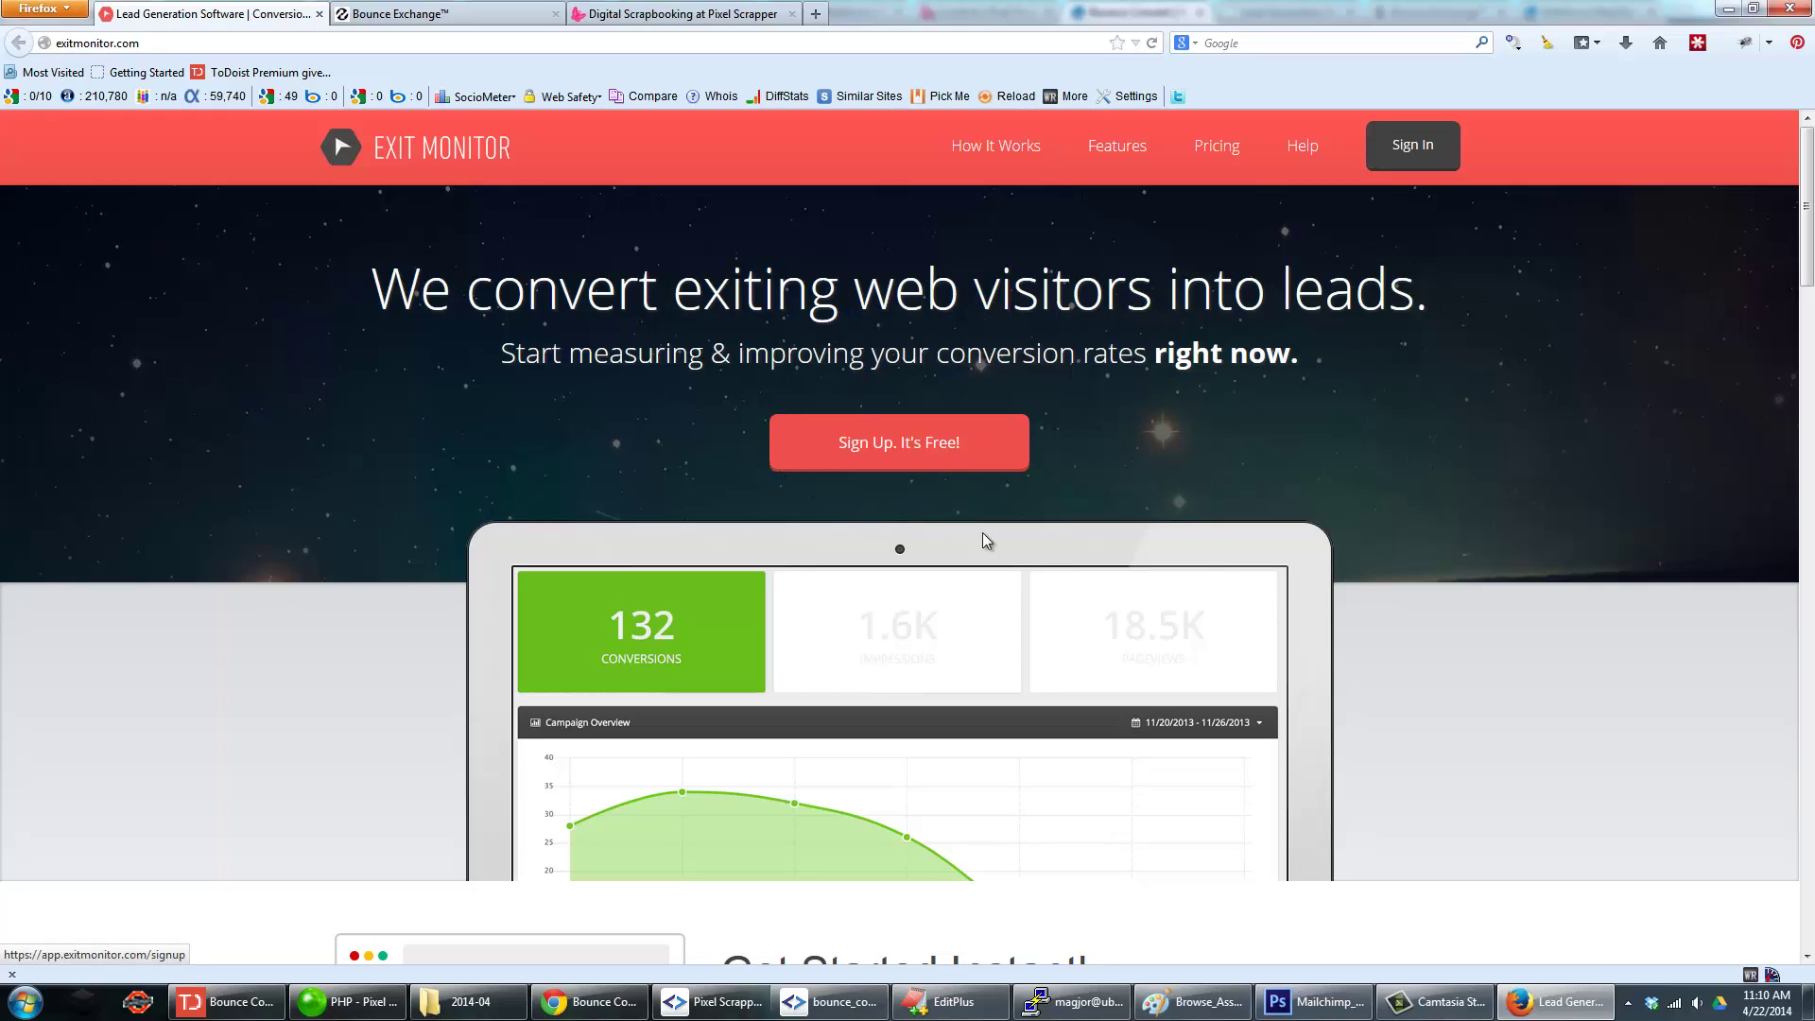
# Reload the Exit Monitor page, trigger its exit-intent popup and dismiss it.
pyautogui.press('F5')
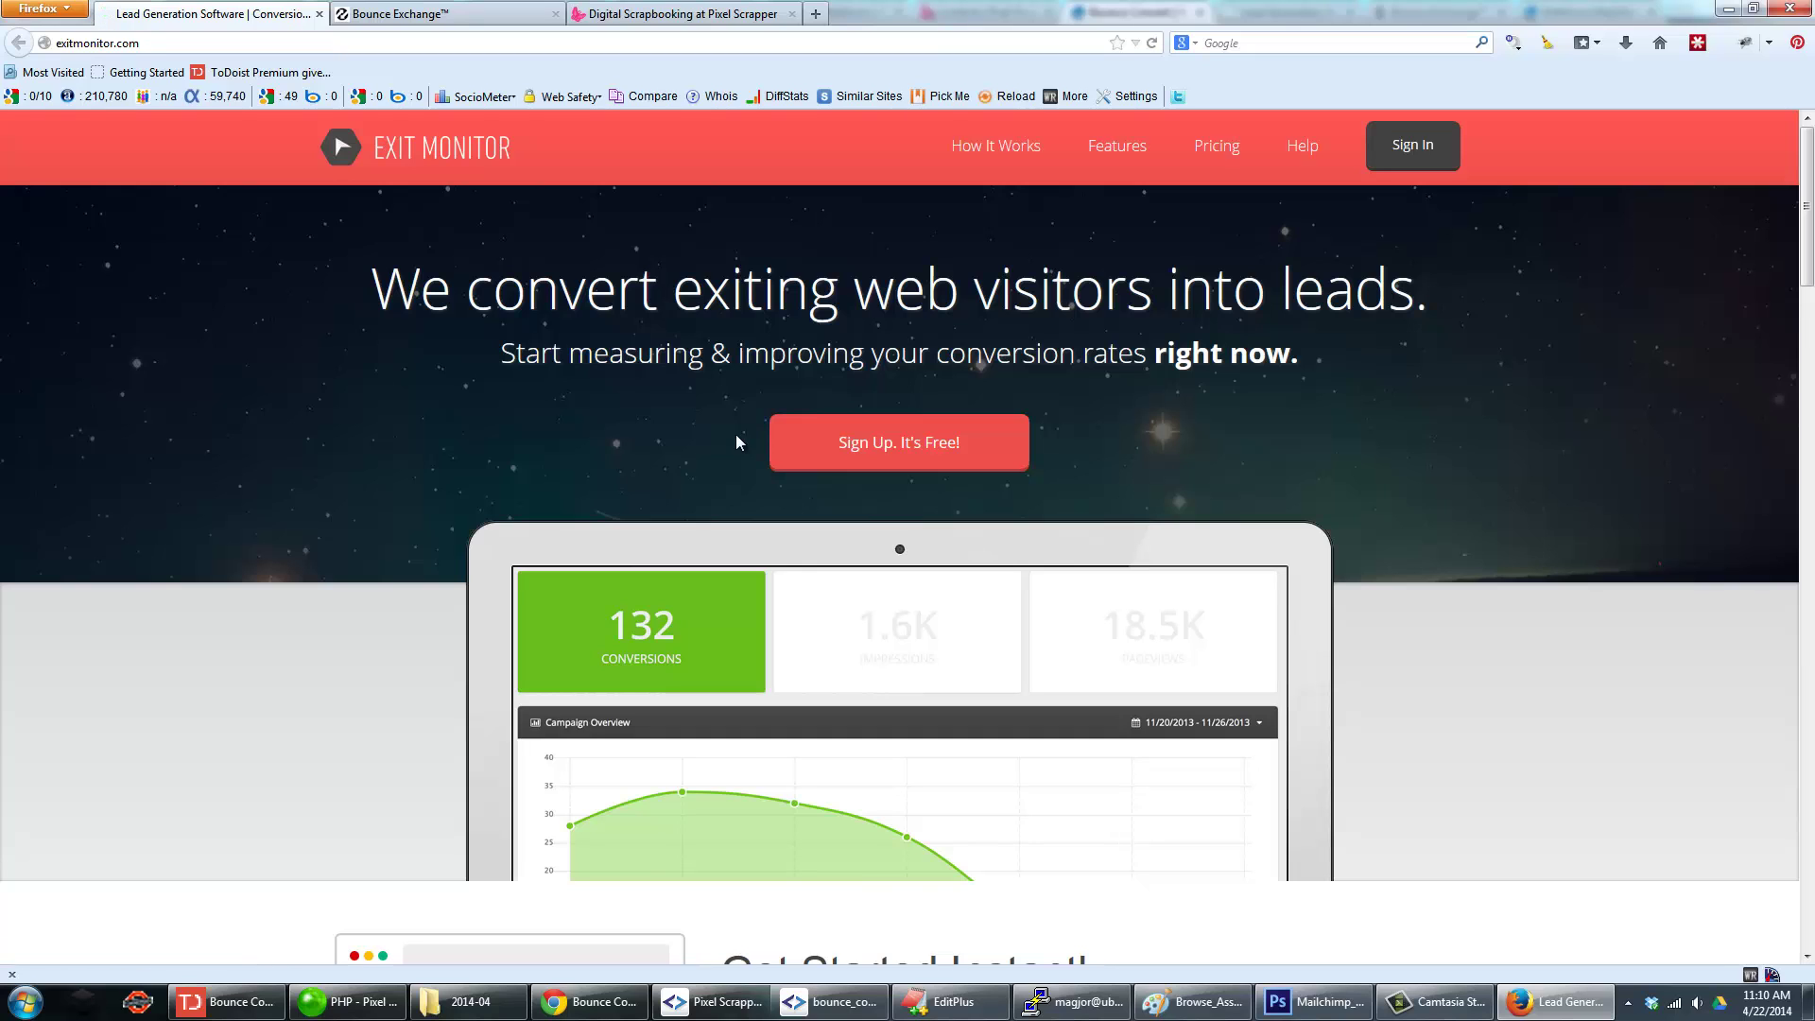
pyautogui.moveTo(464, 109)
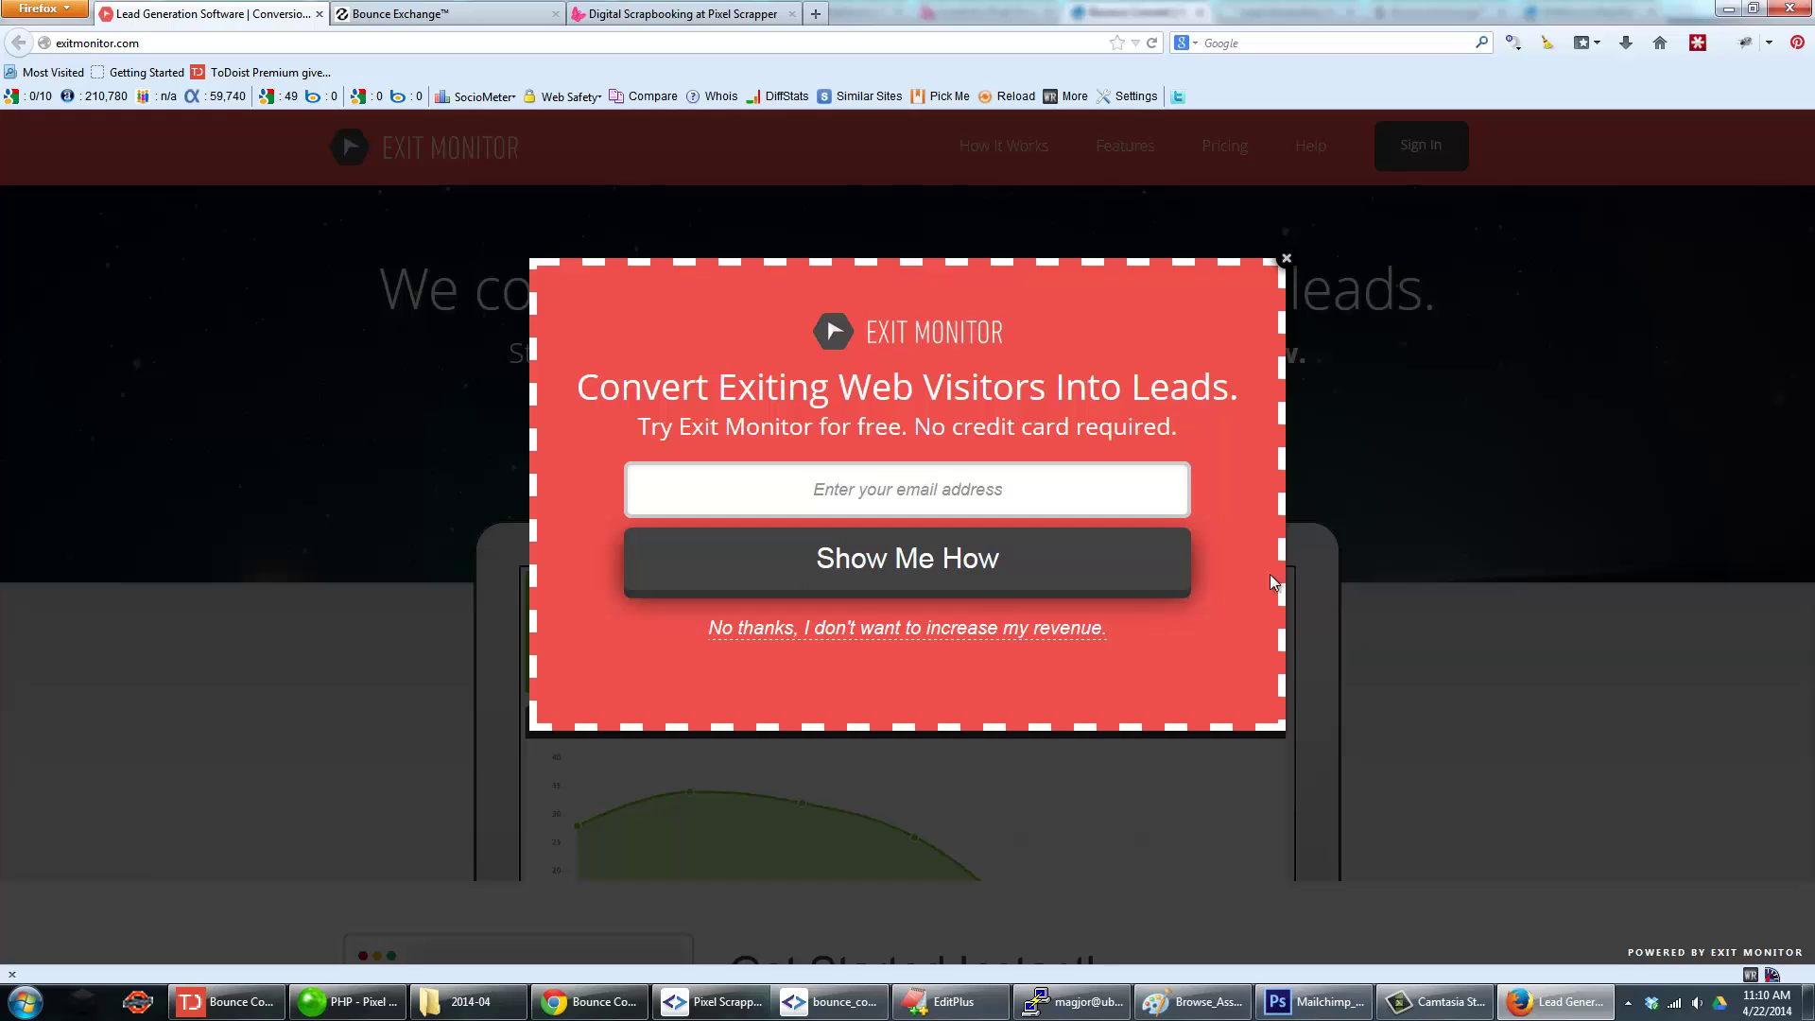
pyautogui.click(857, 506)
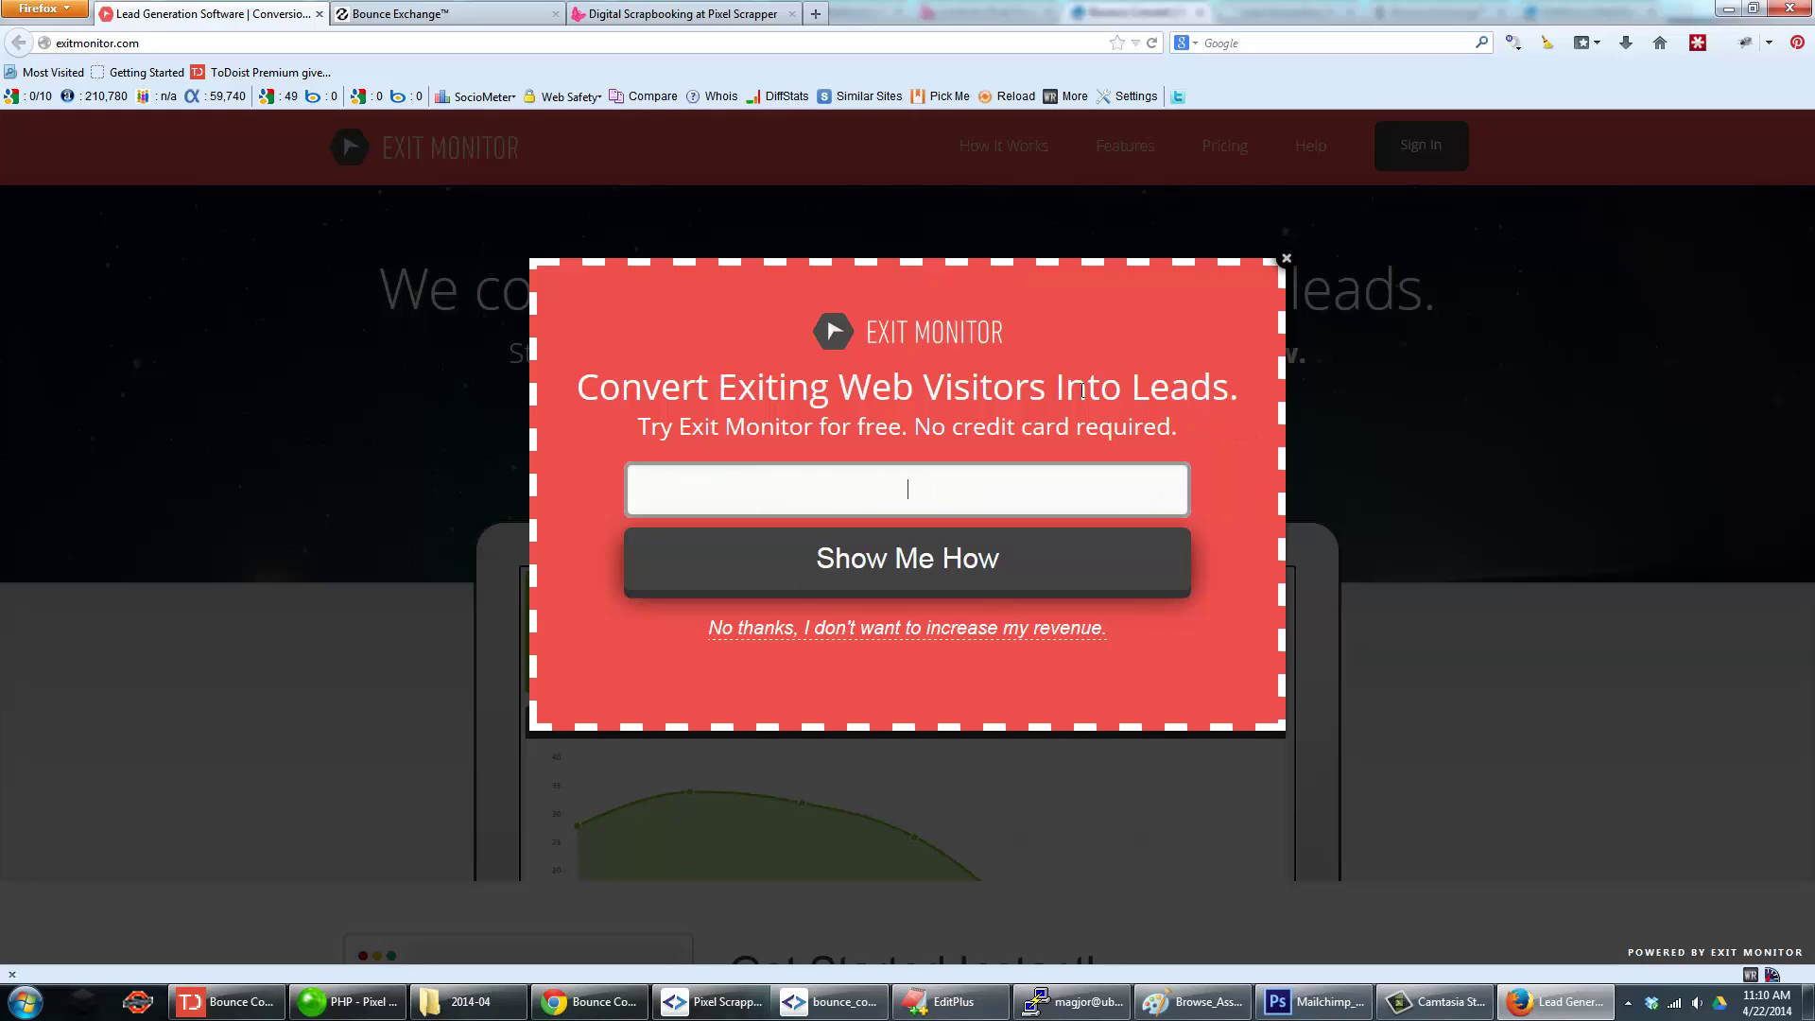
pyautogui.click(937, 450)
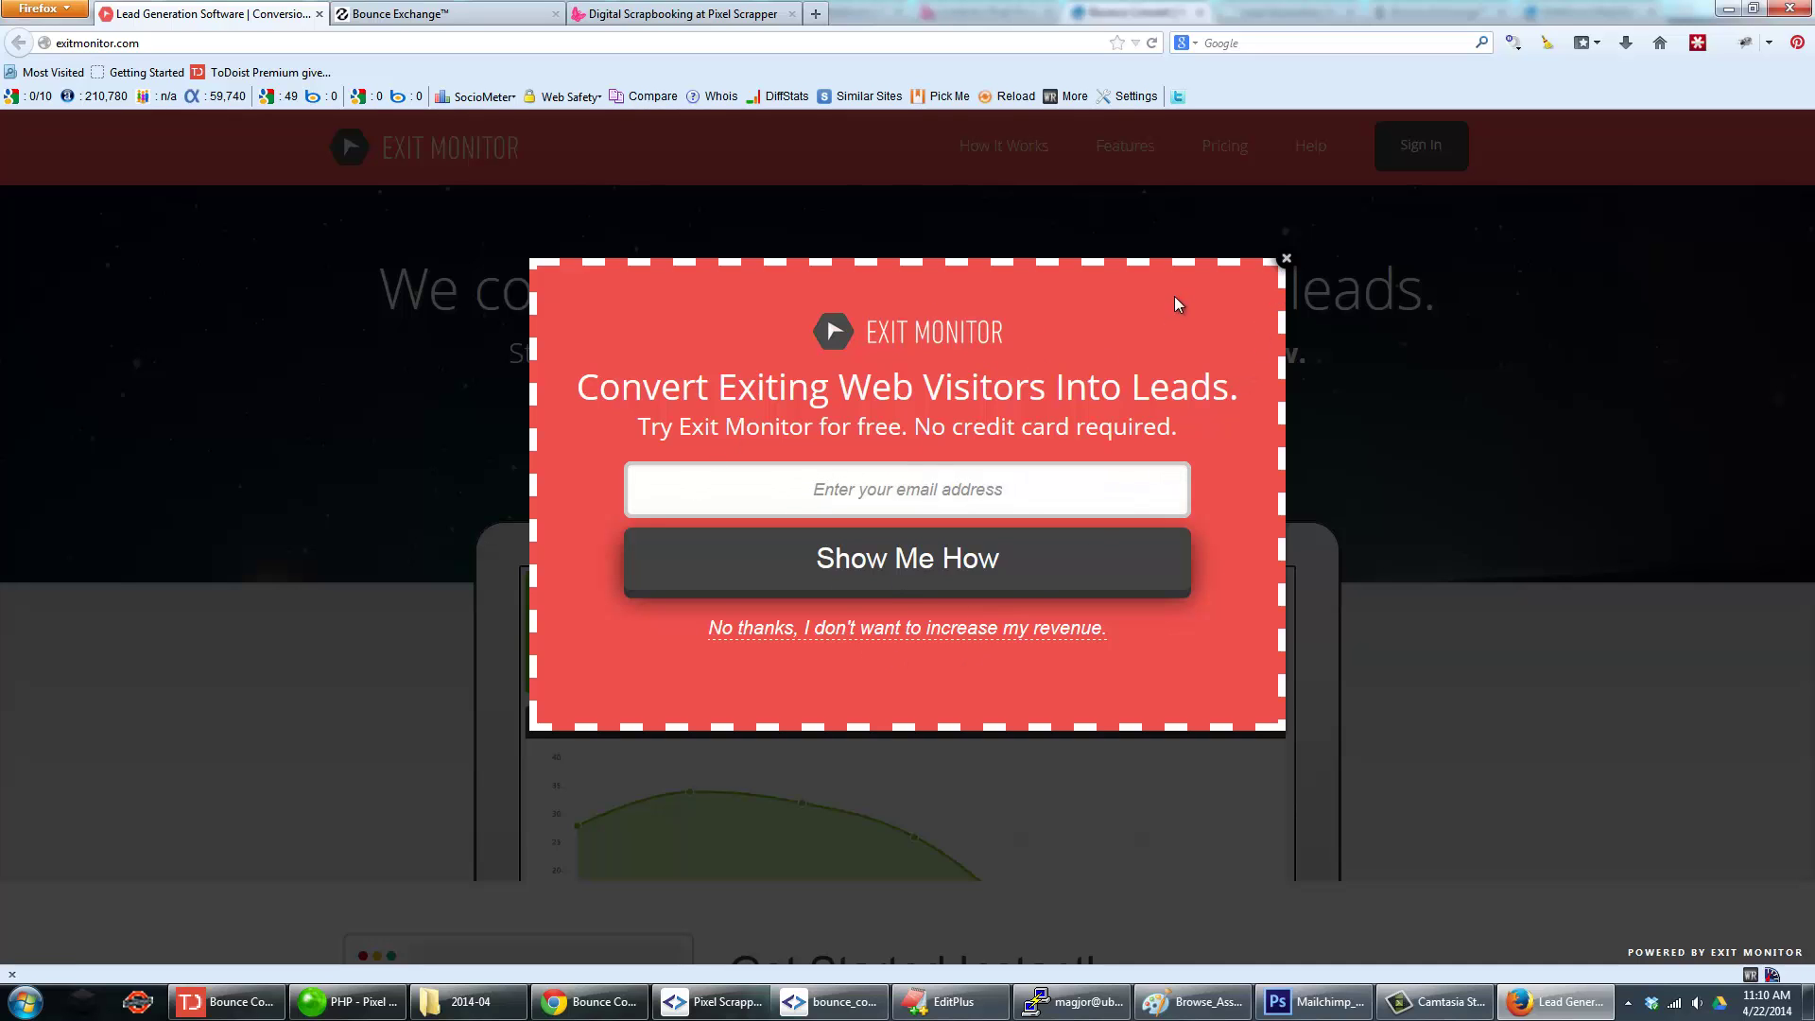
pyautogui.click(1284, 260)
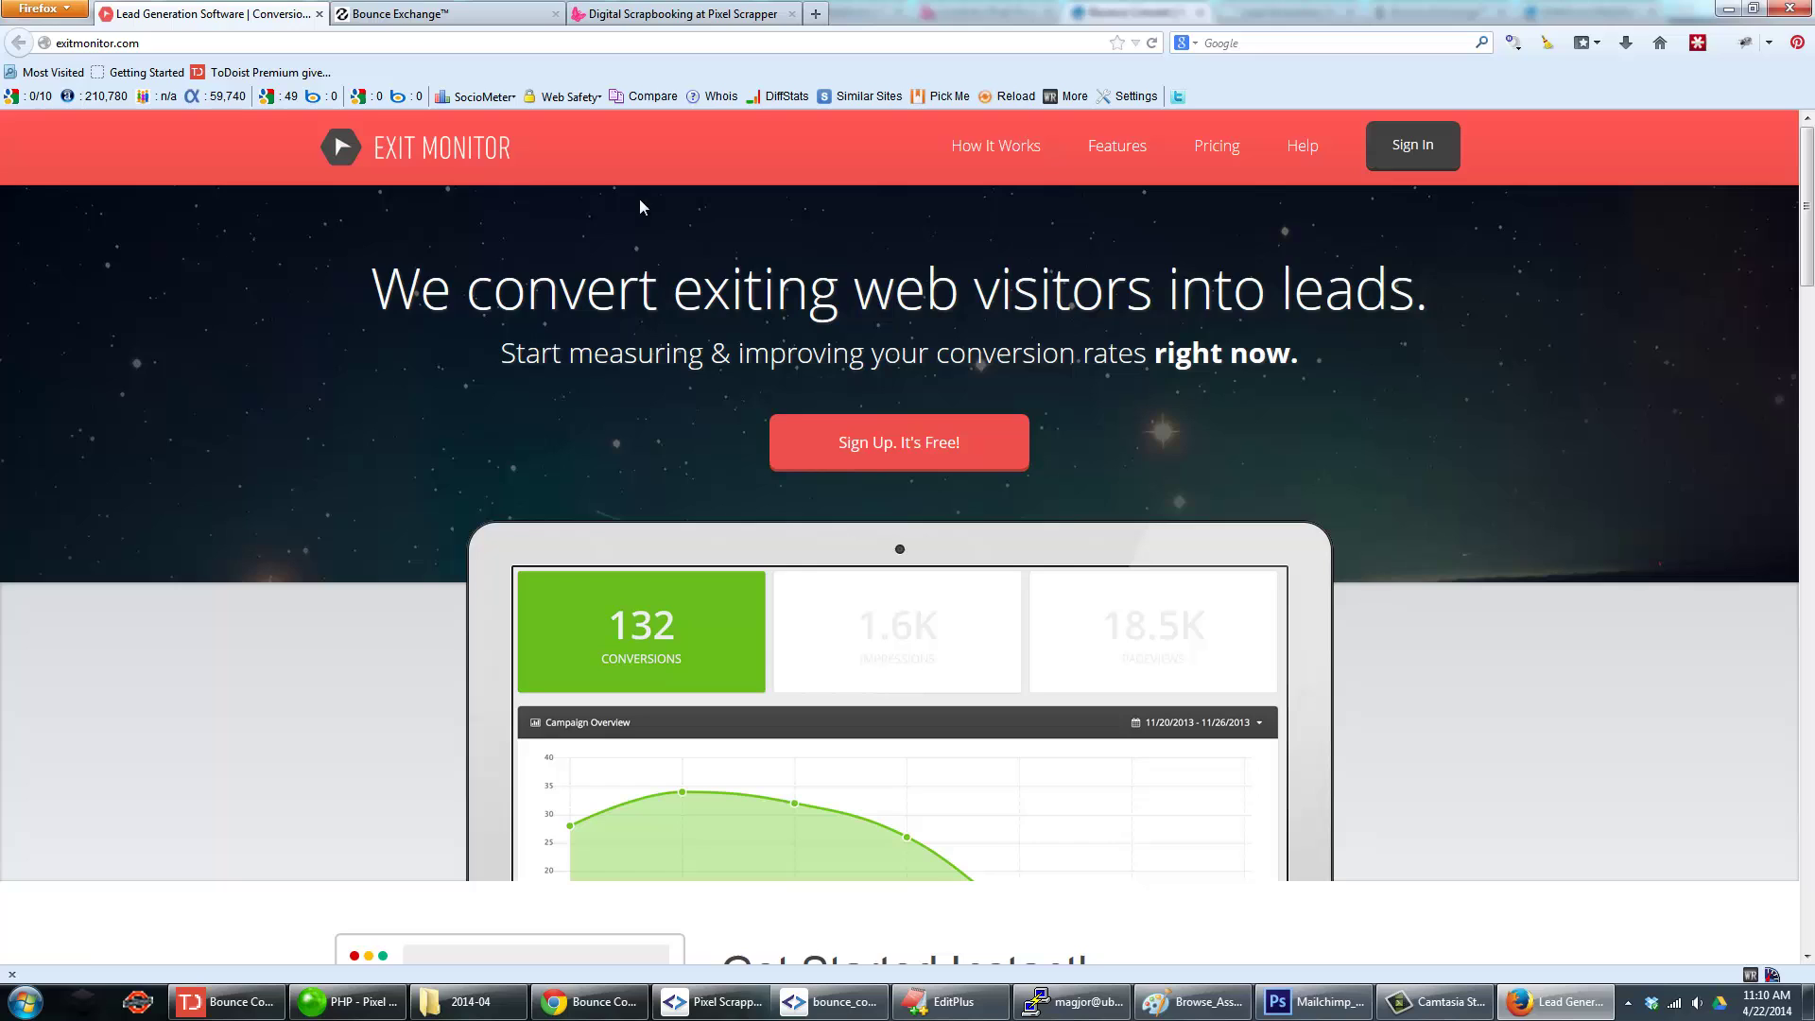
# Trigger the exit-intent popup on the Bounce Exchange page and dismiss the newsletter popup on the Pixel Scrapper page.
pyautogui.click(411, 21)
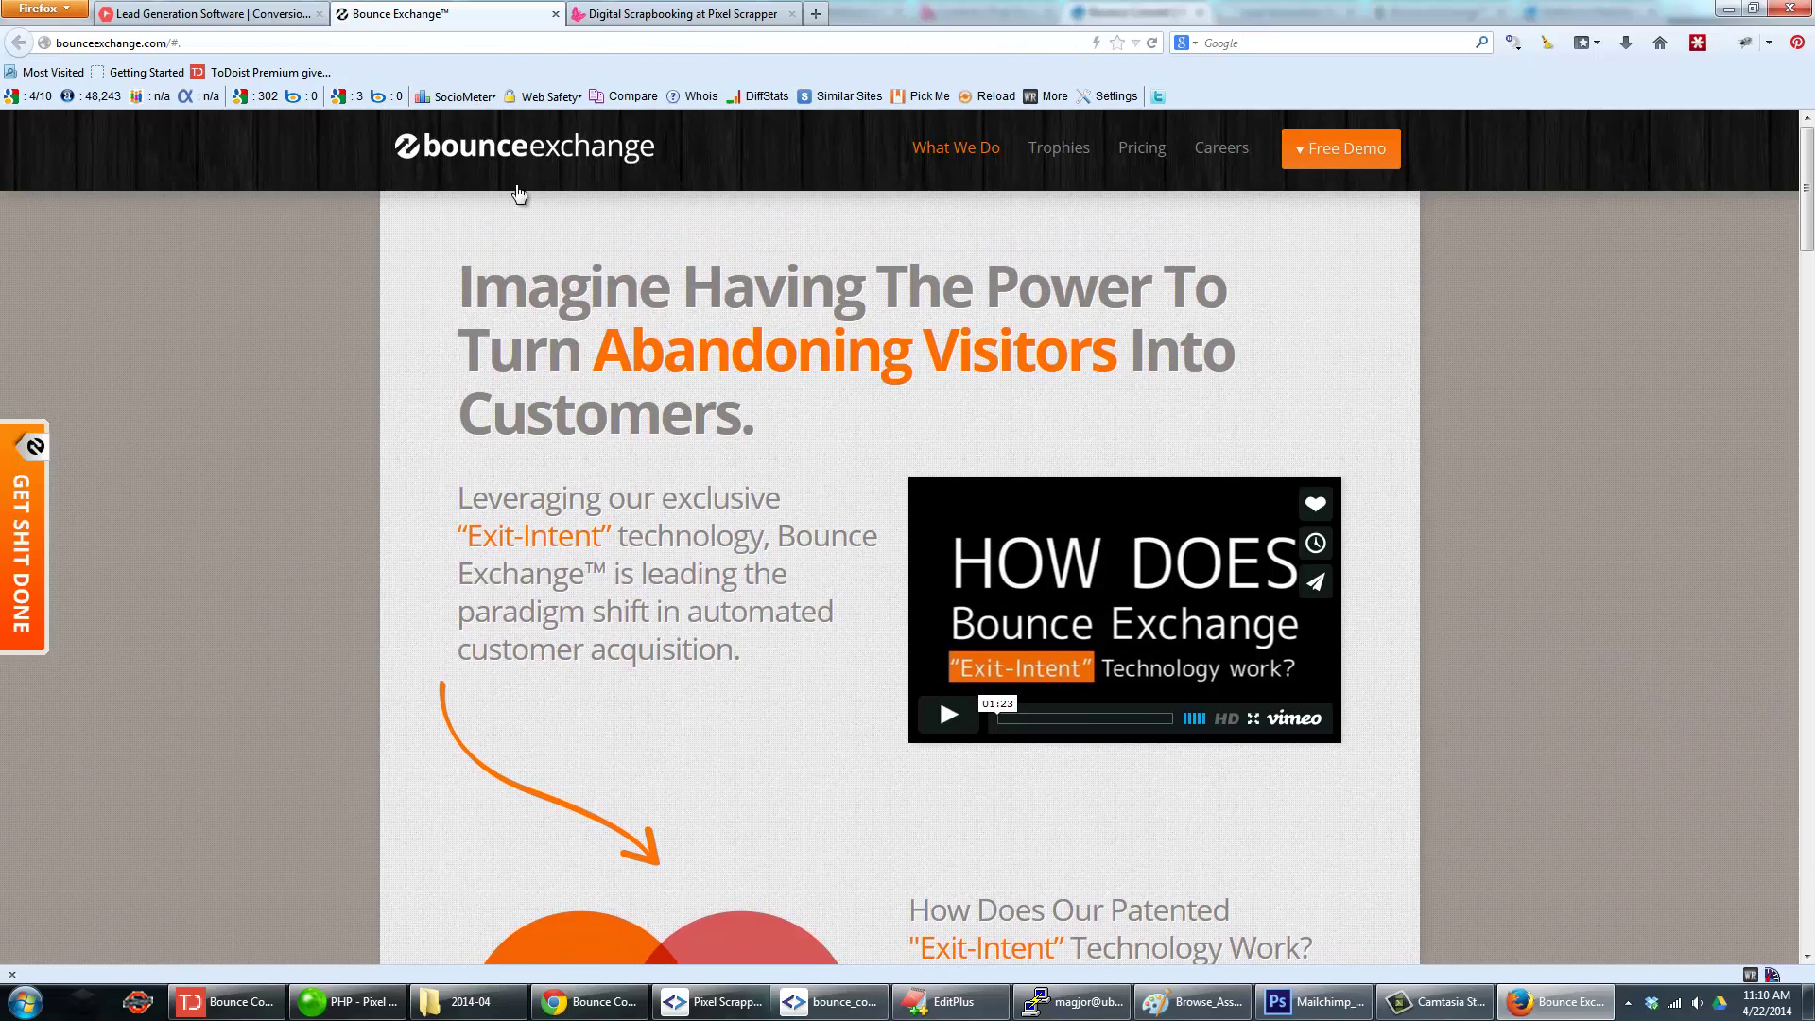
pyautogui.moveTo(438, 92)
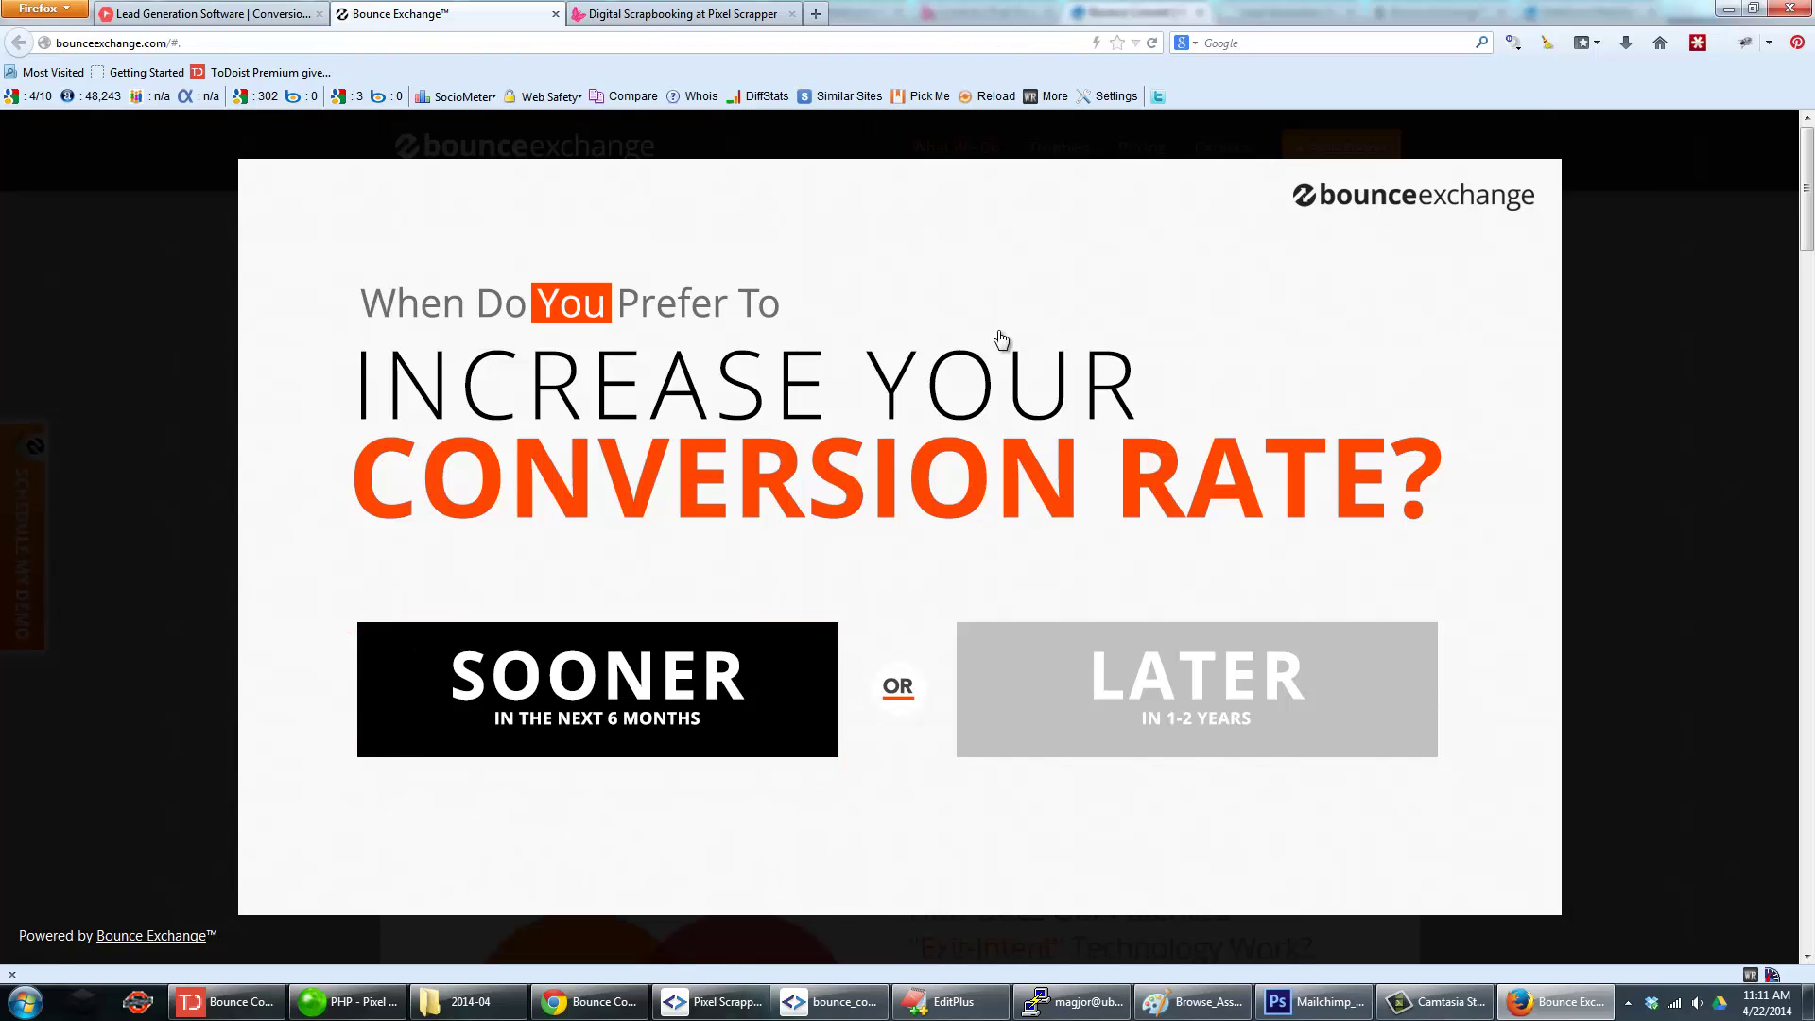
pyautogui.click(617, 10)
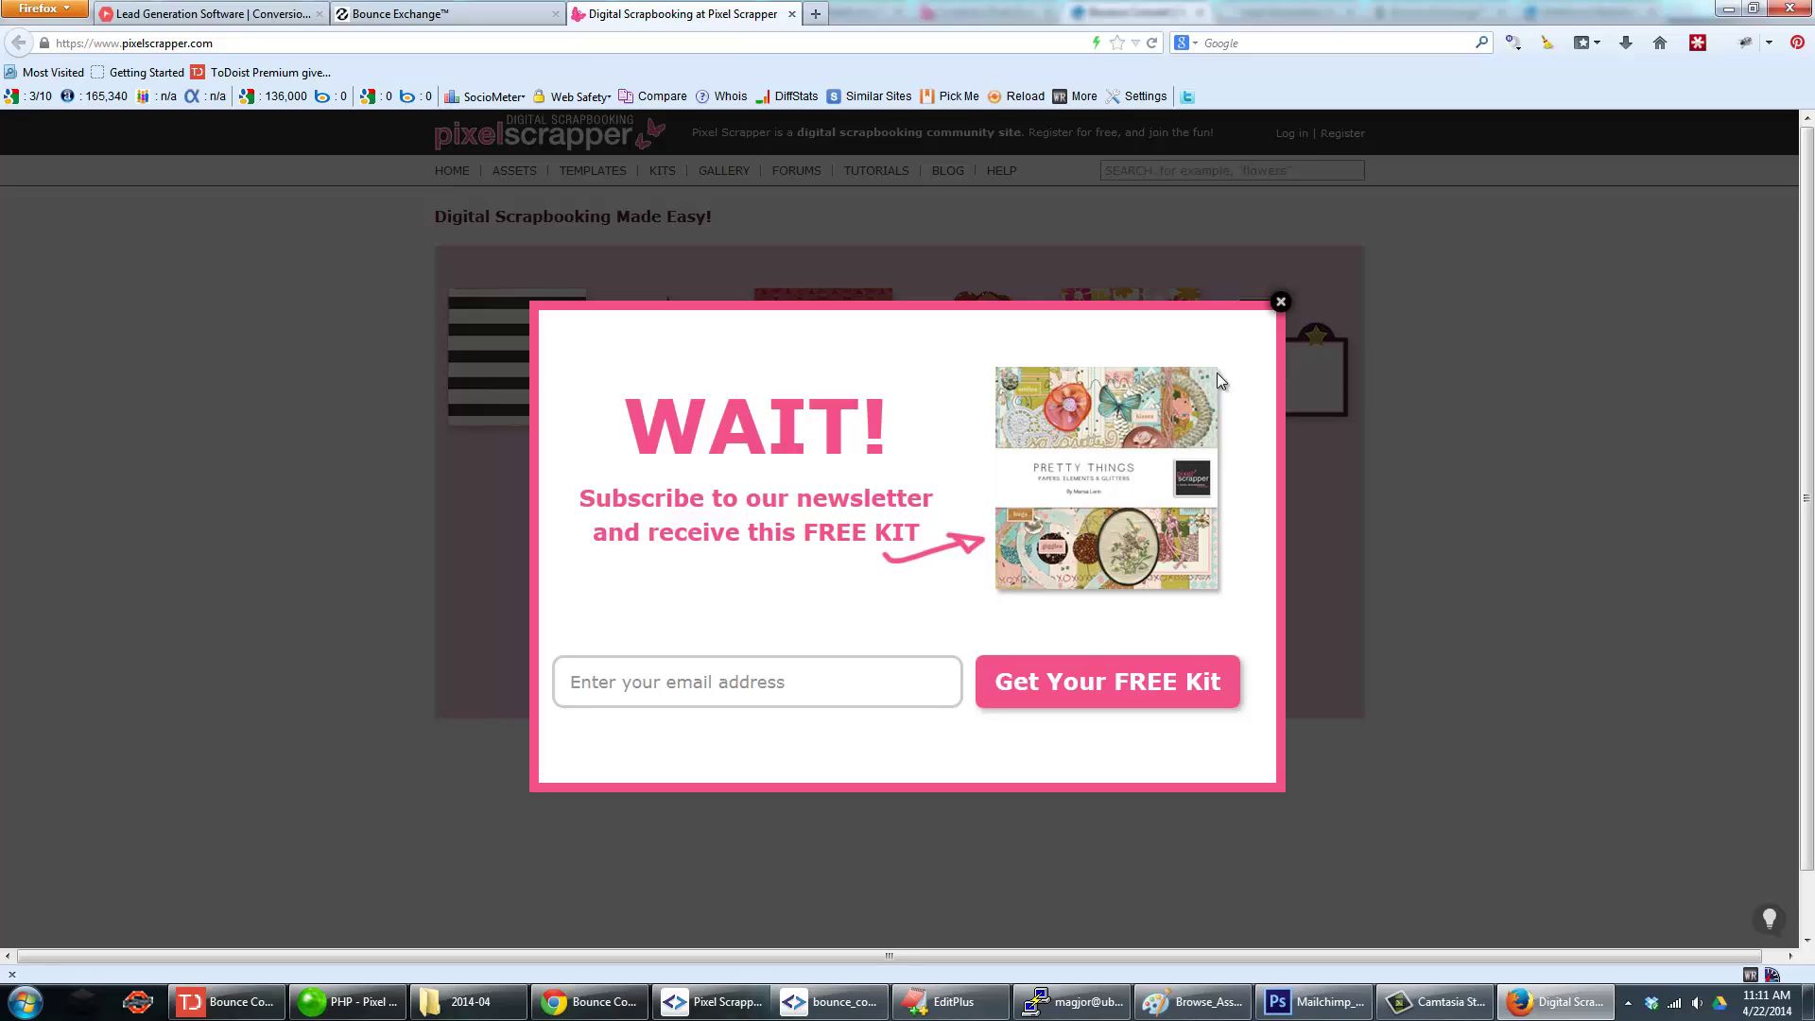
pyautogui.click(1281, 302)
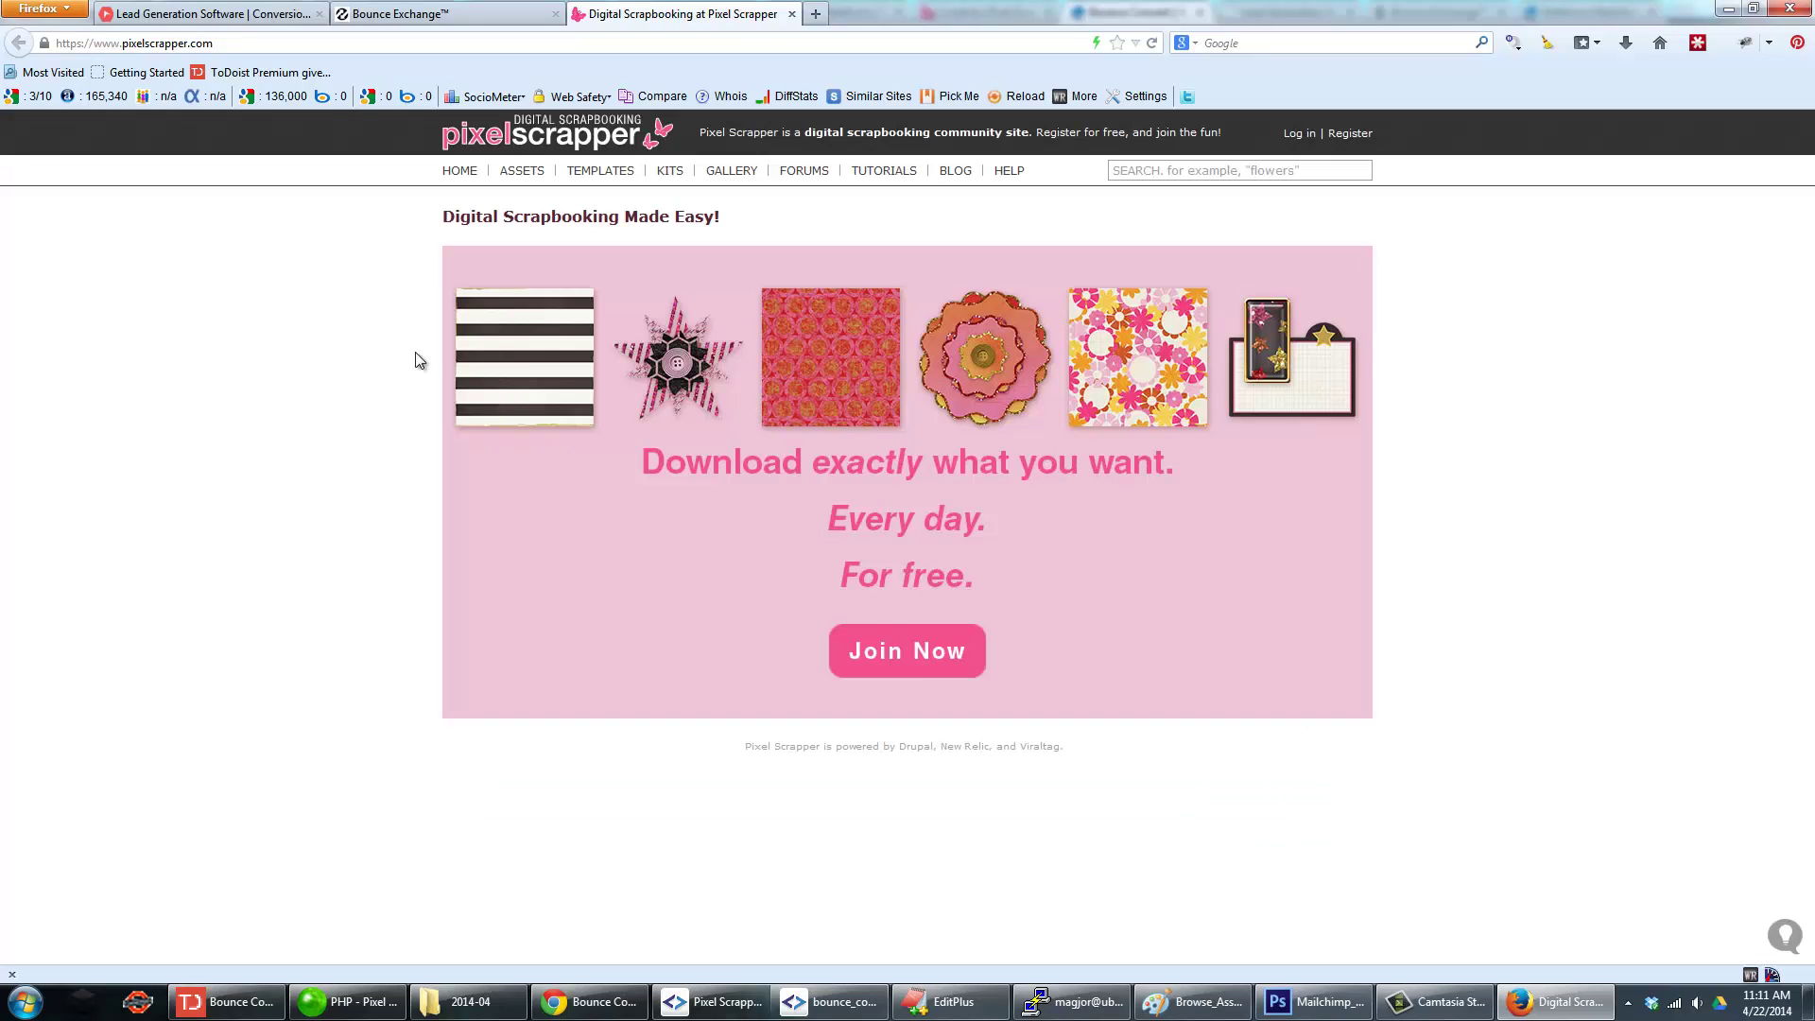
# Clear the Firefox history for the time range Everything, including cookies, cache and active logins.
pyautogui.click(42, 11)
pyautogui.moveTo(265, 54)
pyautogui.click(388, 81)
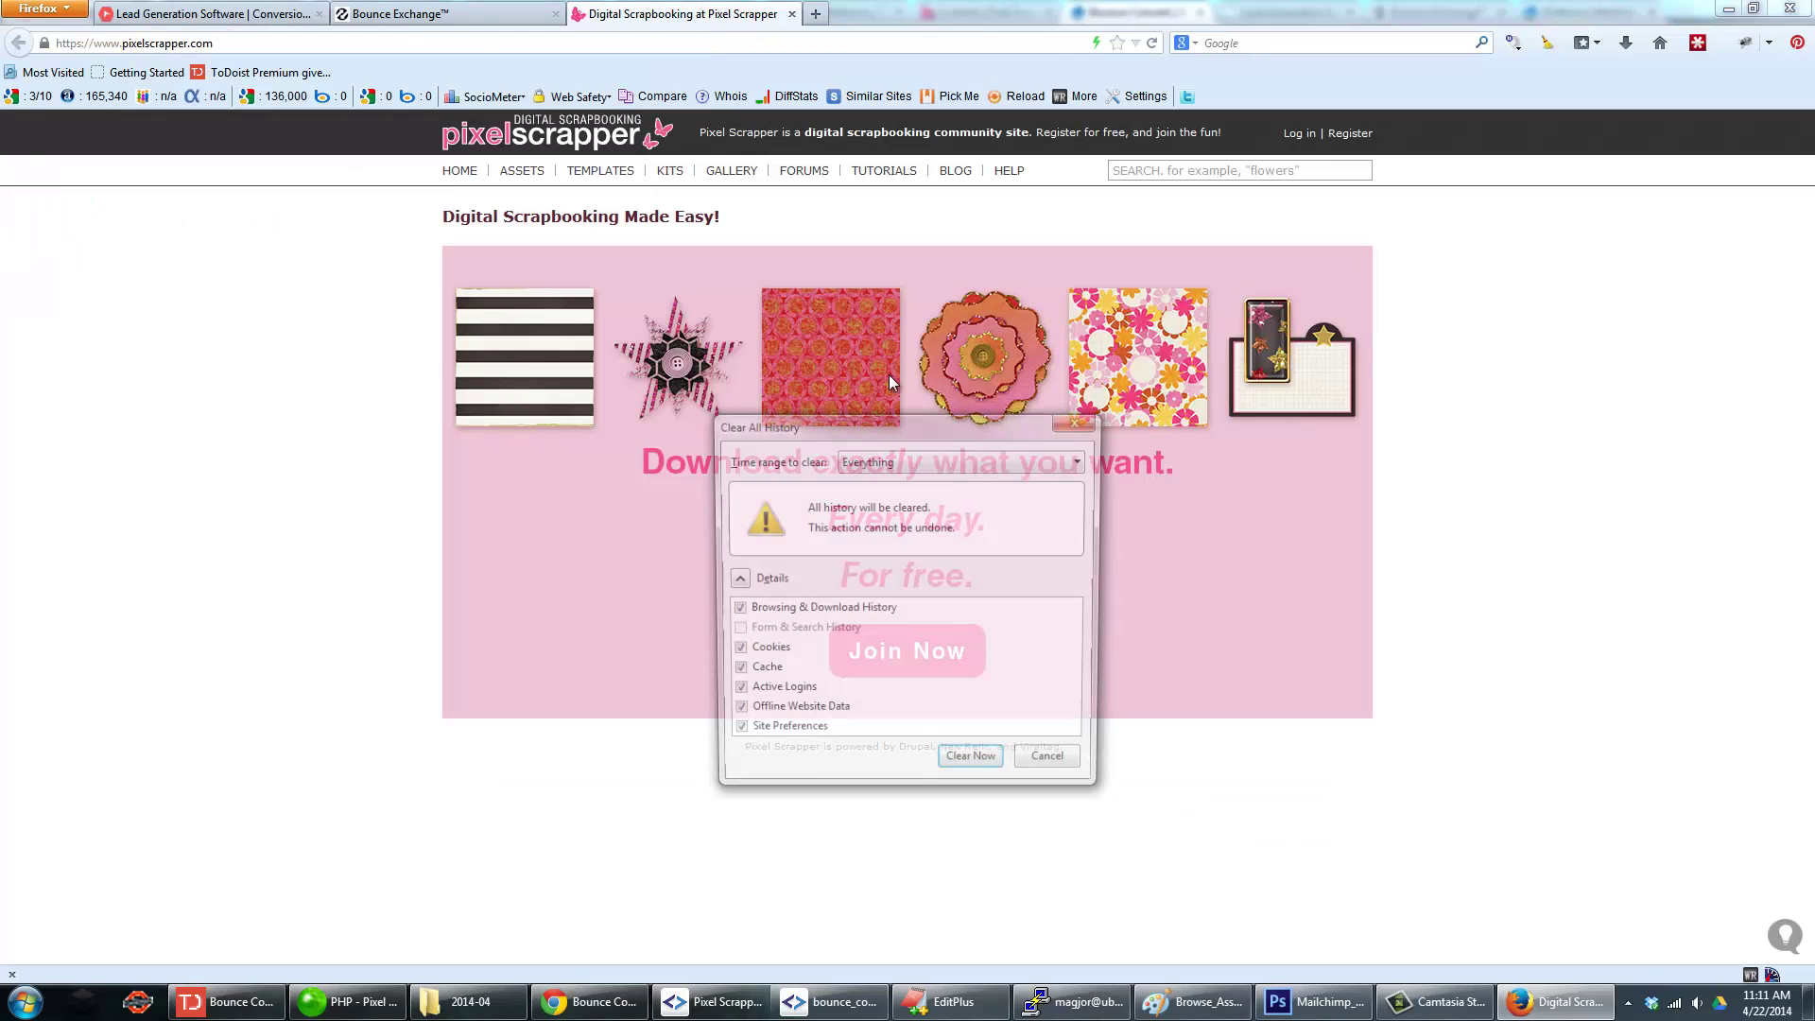
pyautogui.click(971, 756)
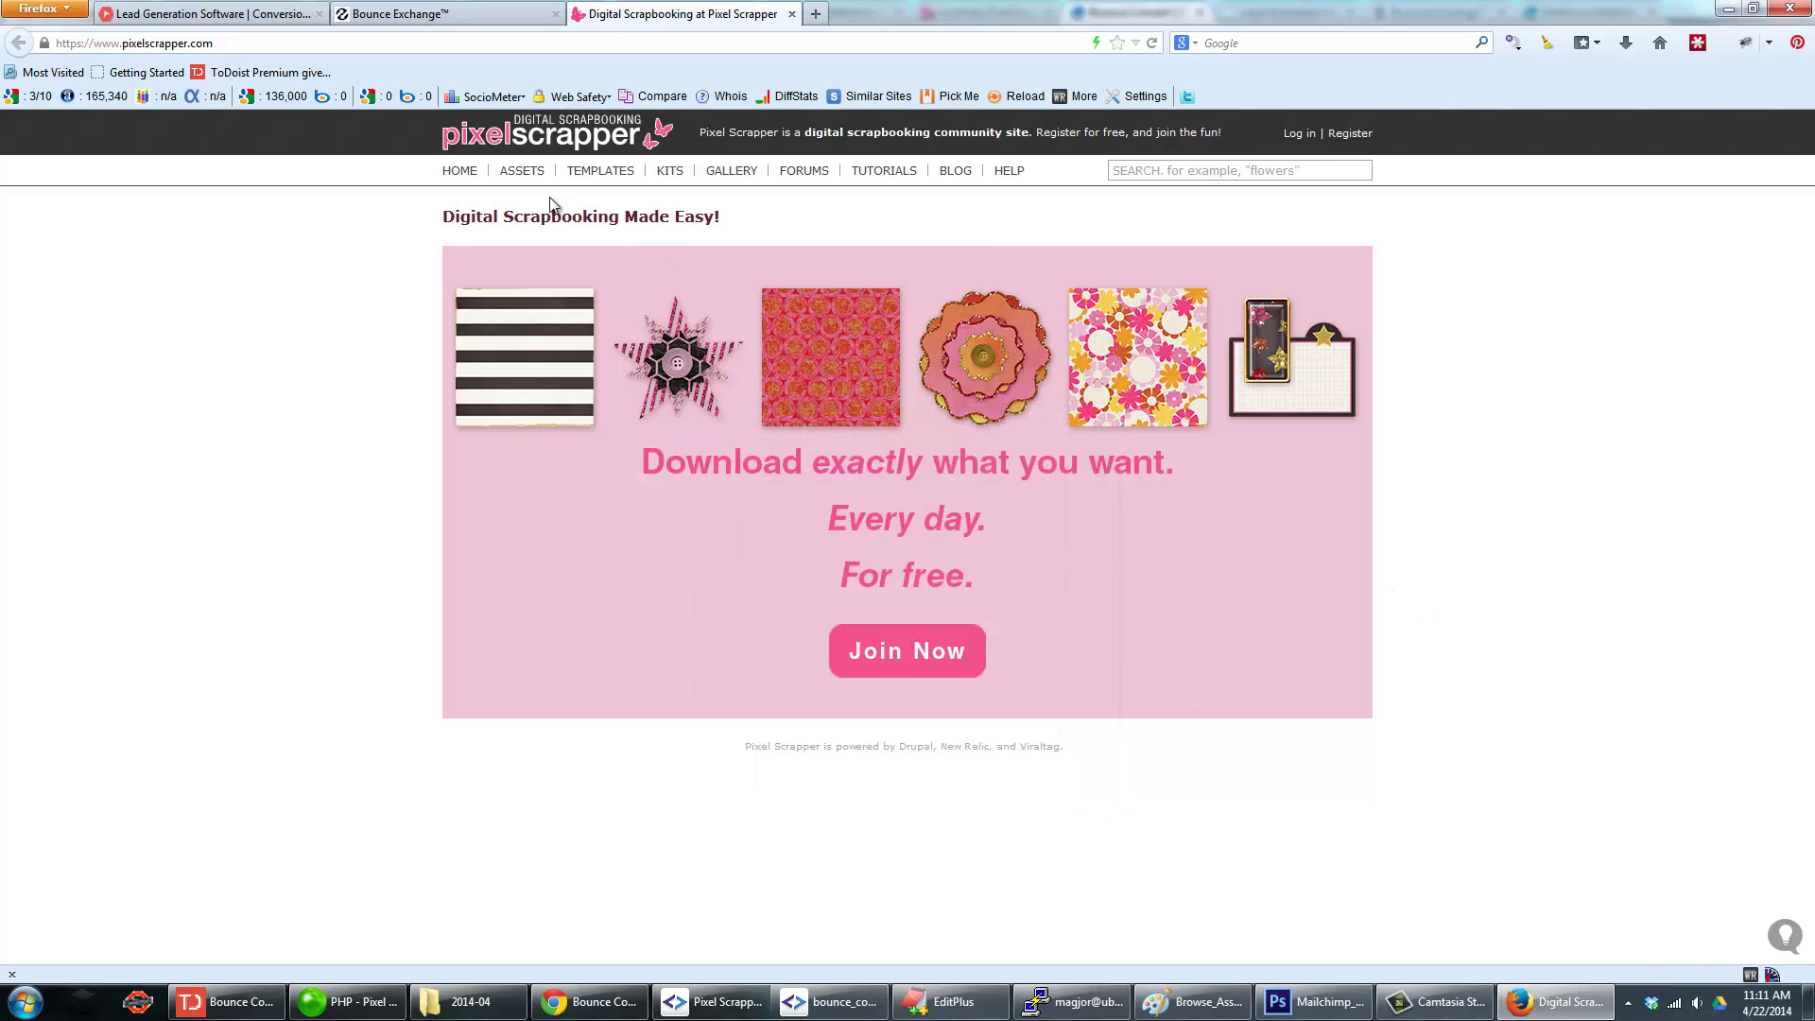
# Browse the Pixel Scrapper assets and templates pages, then trigger and dismiss the free-kit newsletter popup.
pyautogui.click(524, 177)
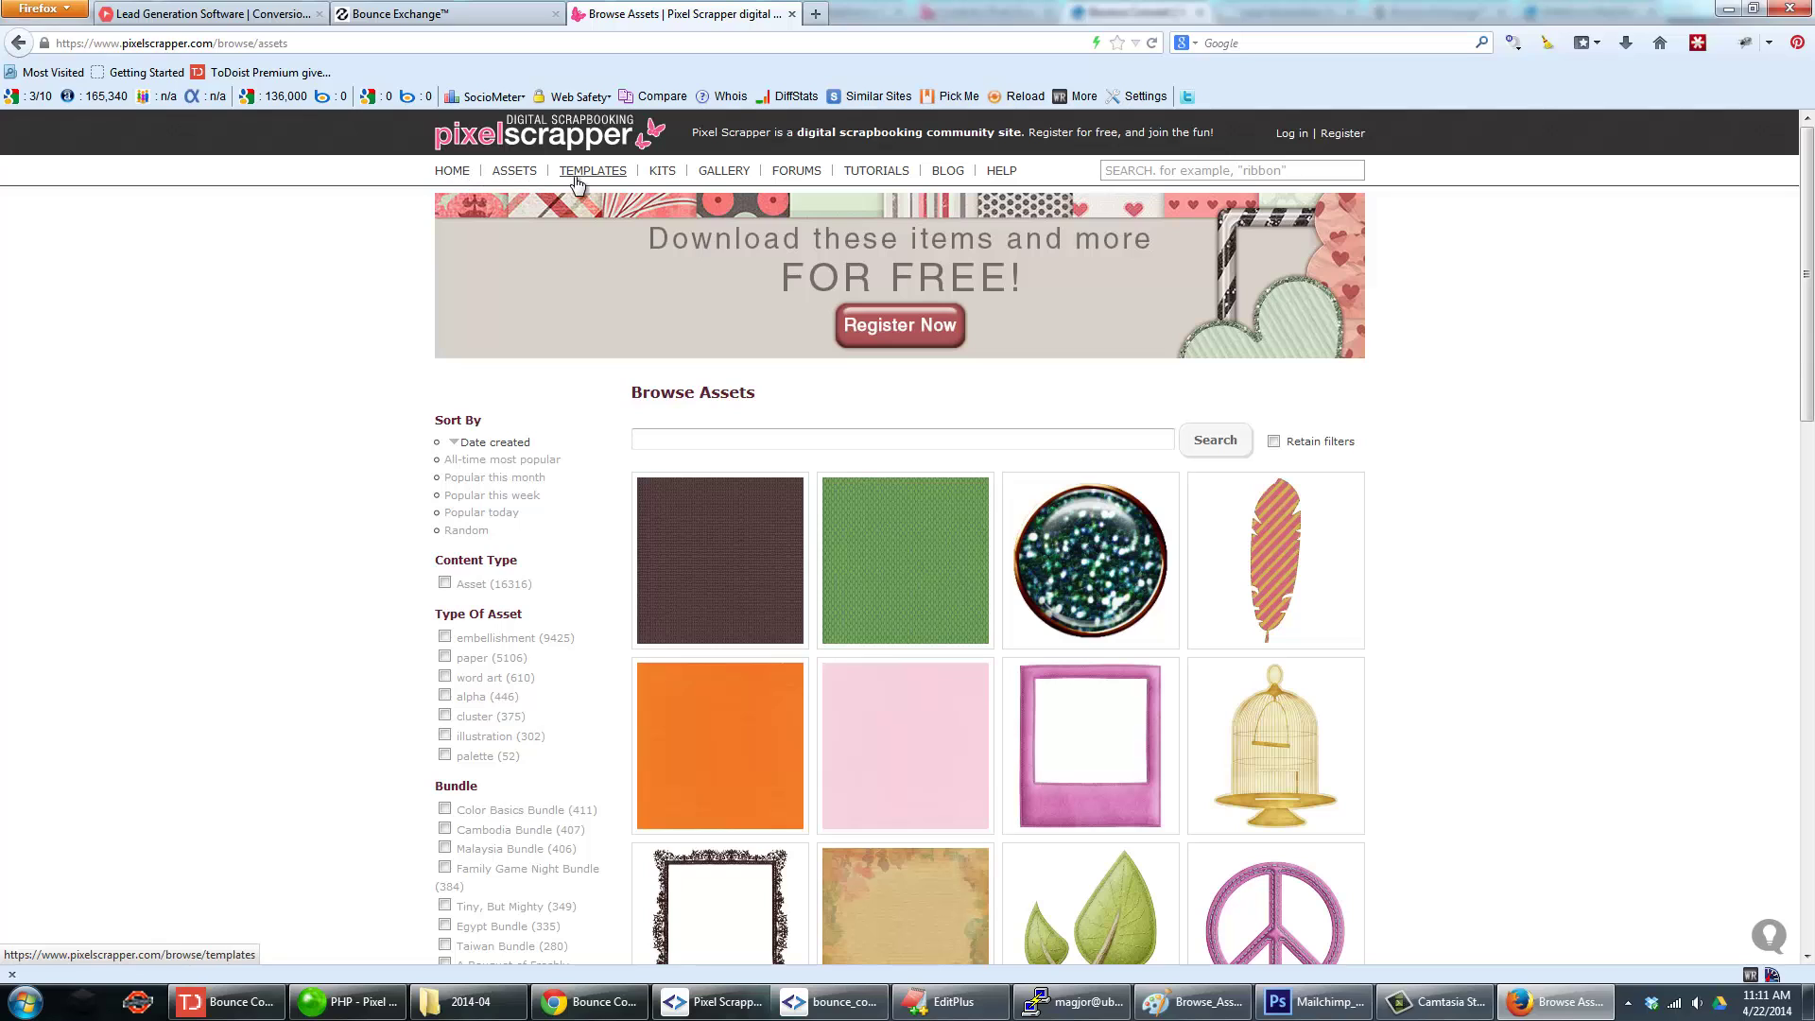
pyautogui.click(576, 178)
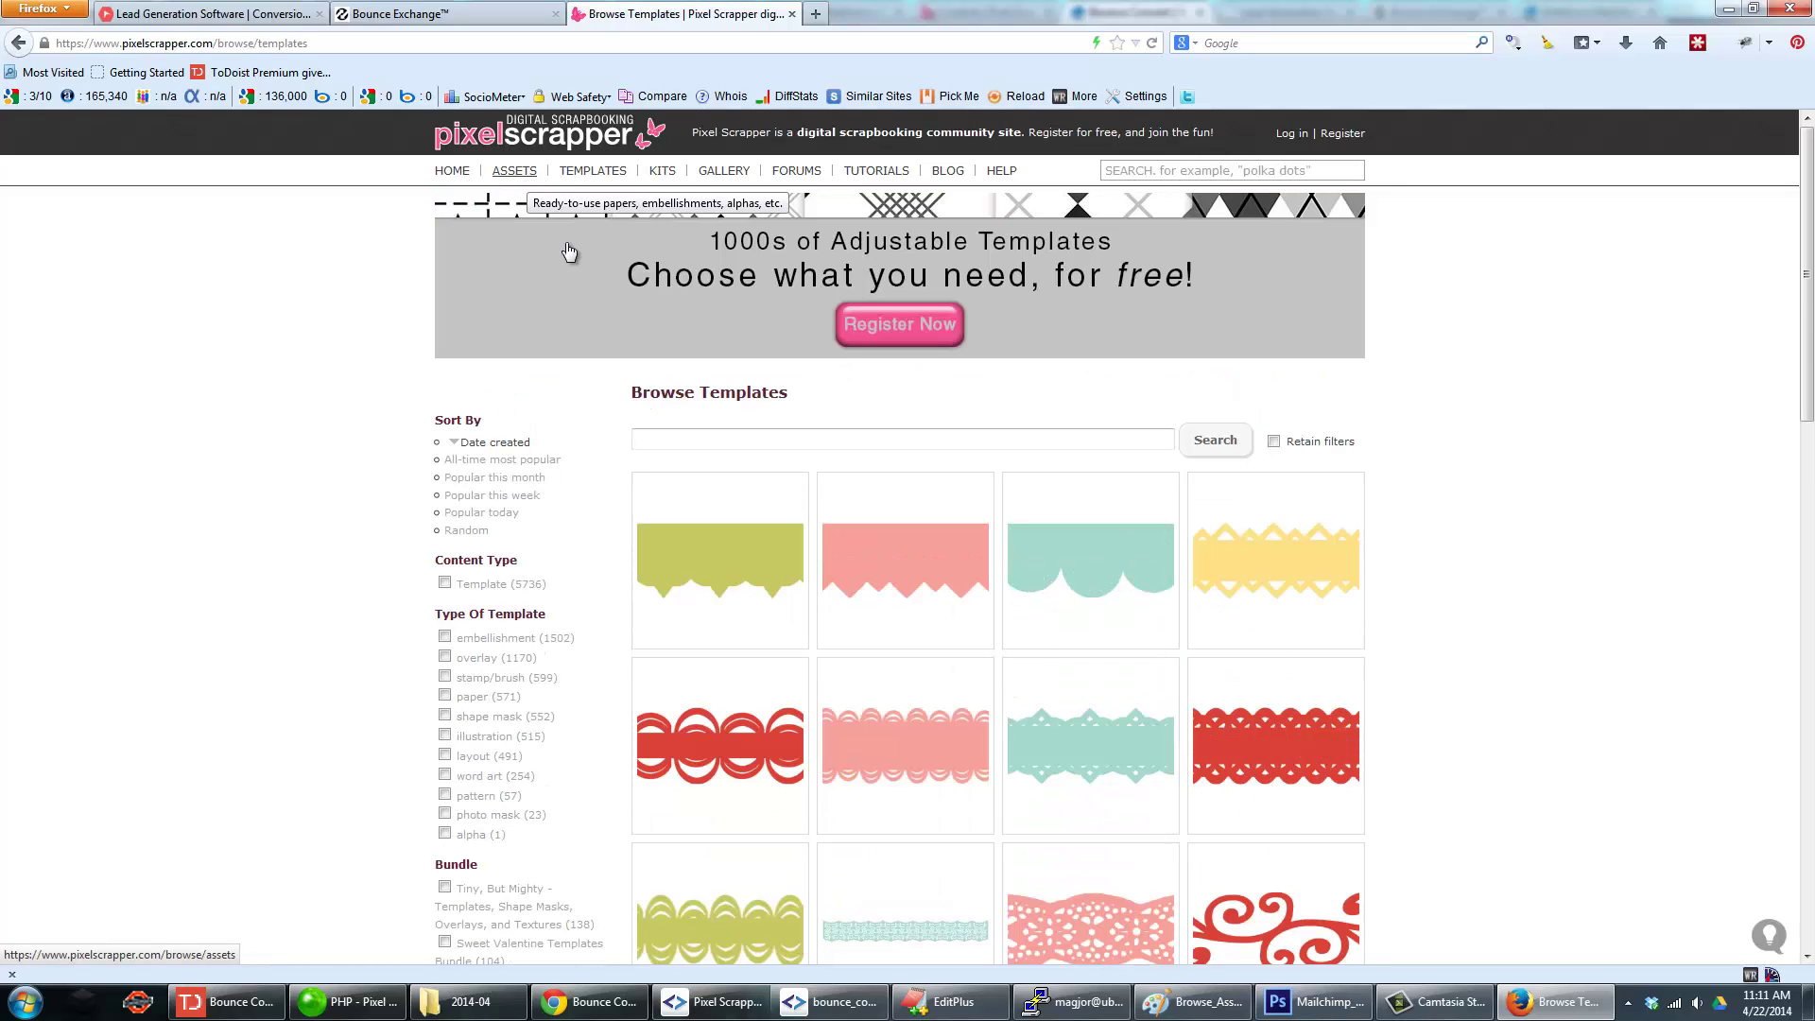
pyautogui.moveTo(378, 74)
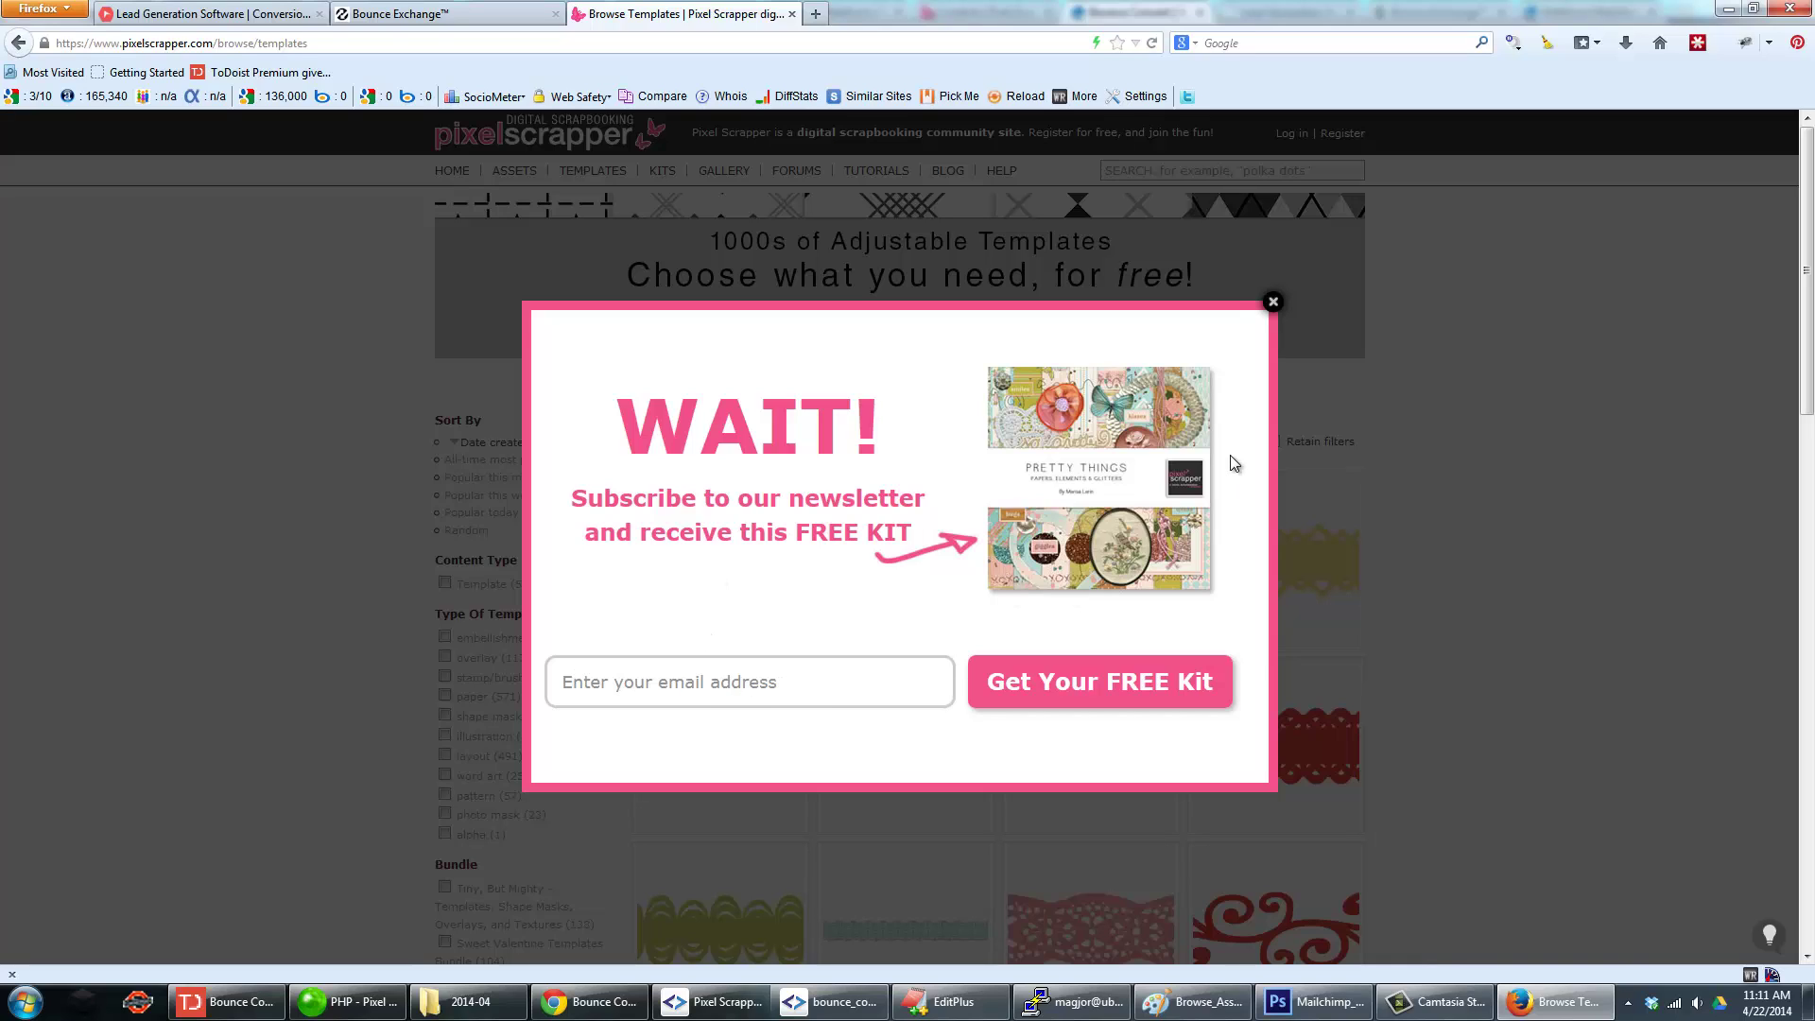
pyautogui.click(1273, 305)
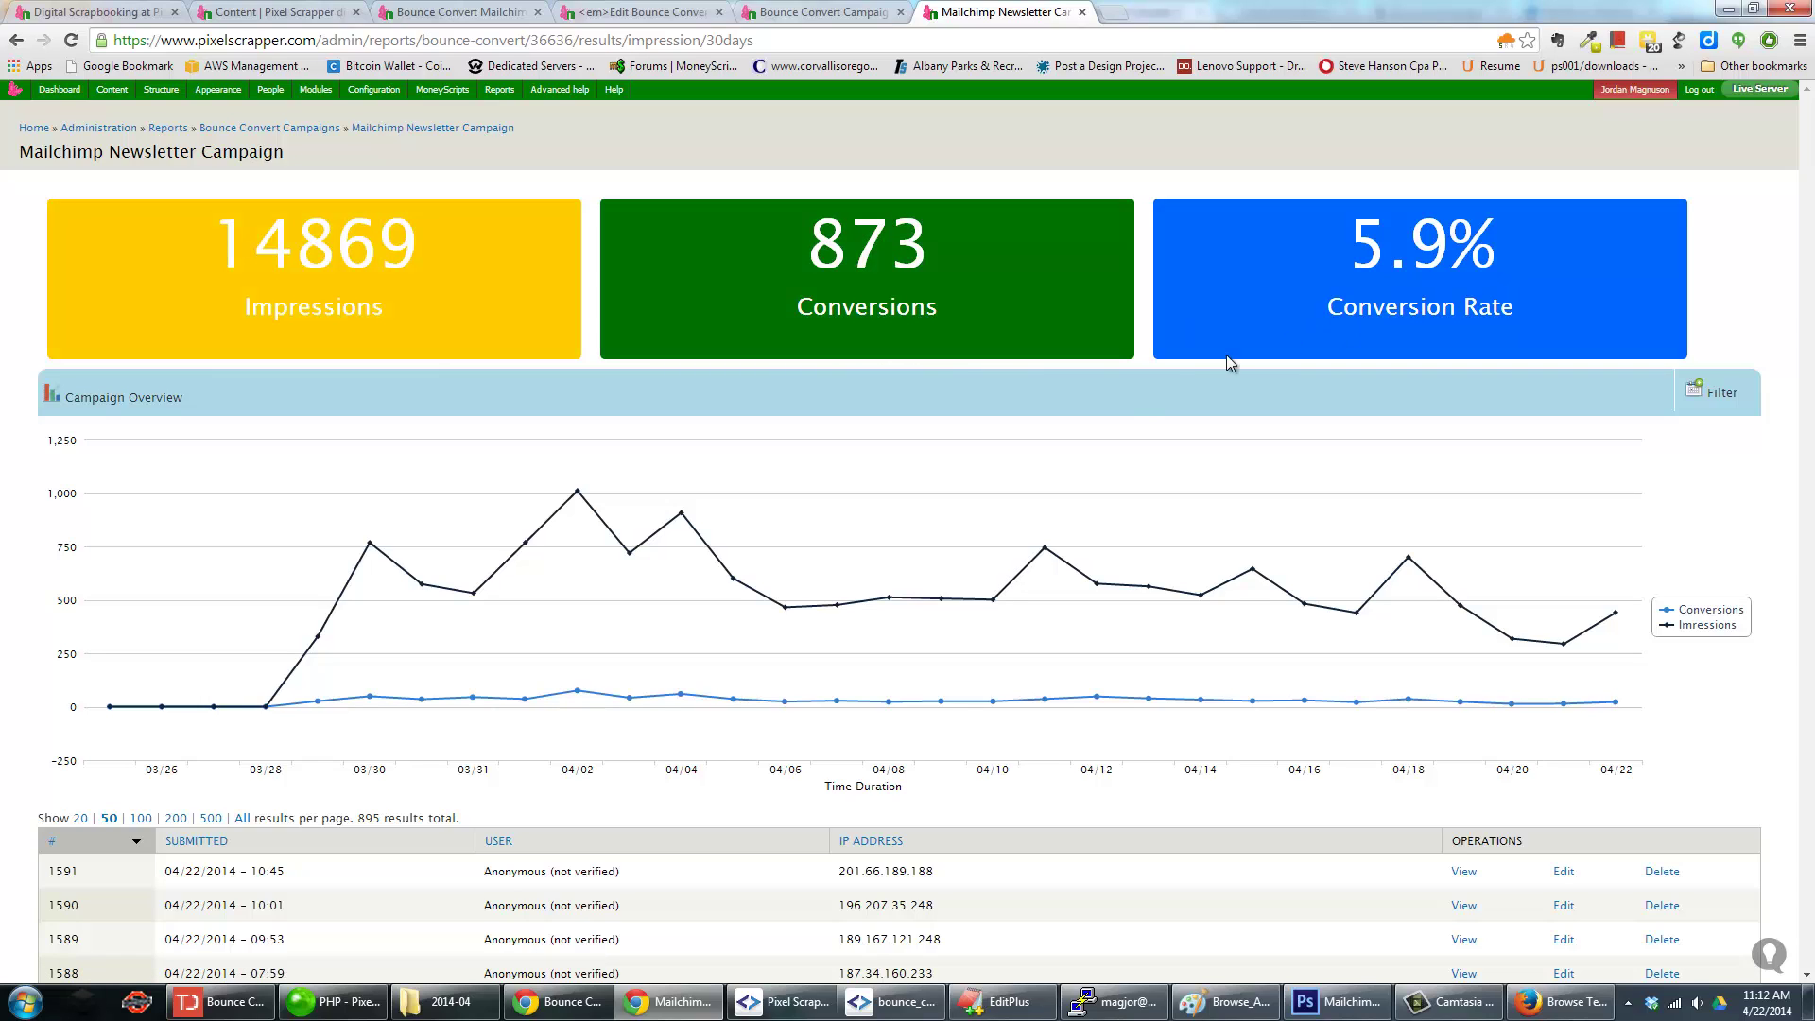
# Hide and reshow the impressions line in the Mailchimp Newsletter Campaign chart and filter the report to Today.
pyautogui.click(1707, 625)
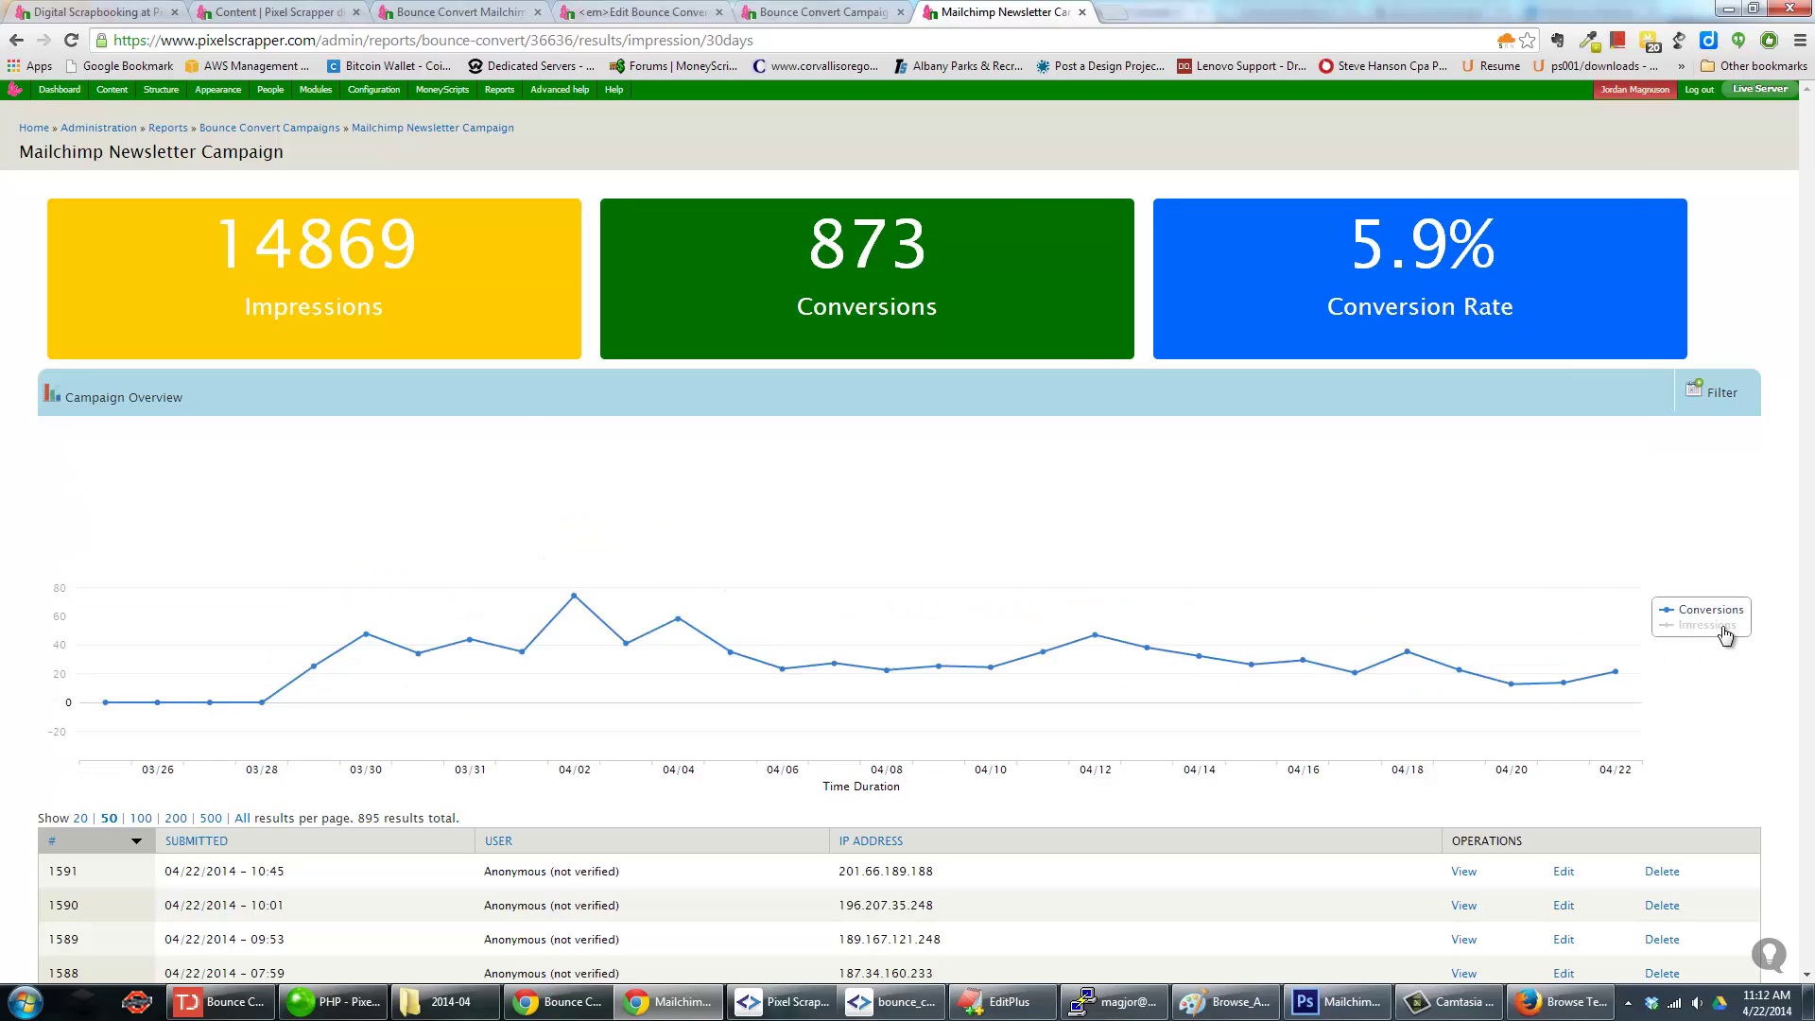
pyautogui.click(1716, 626)
pyautogui.click(1728, 402)
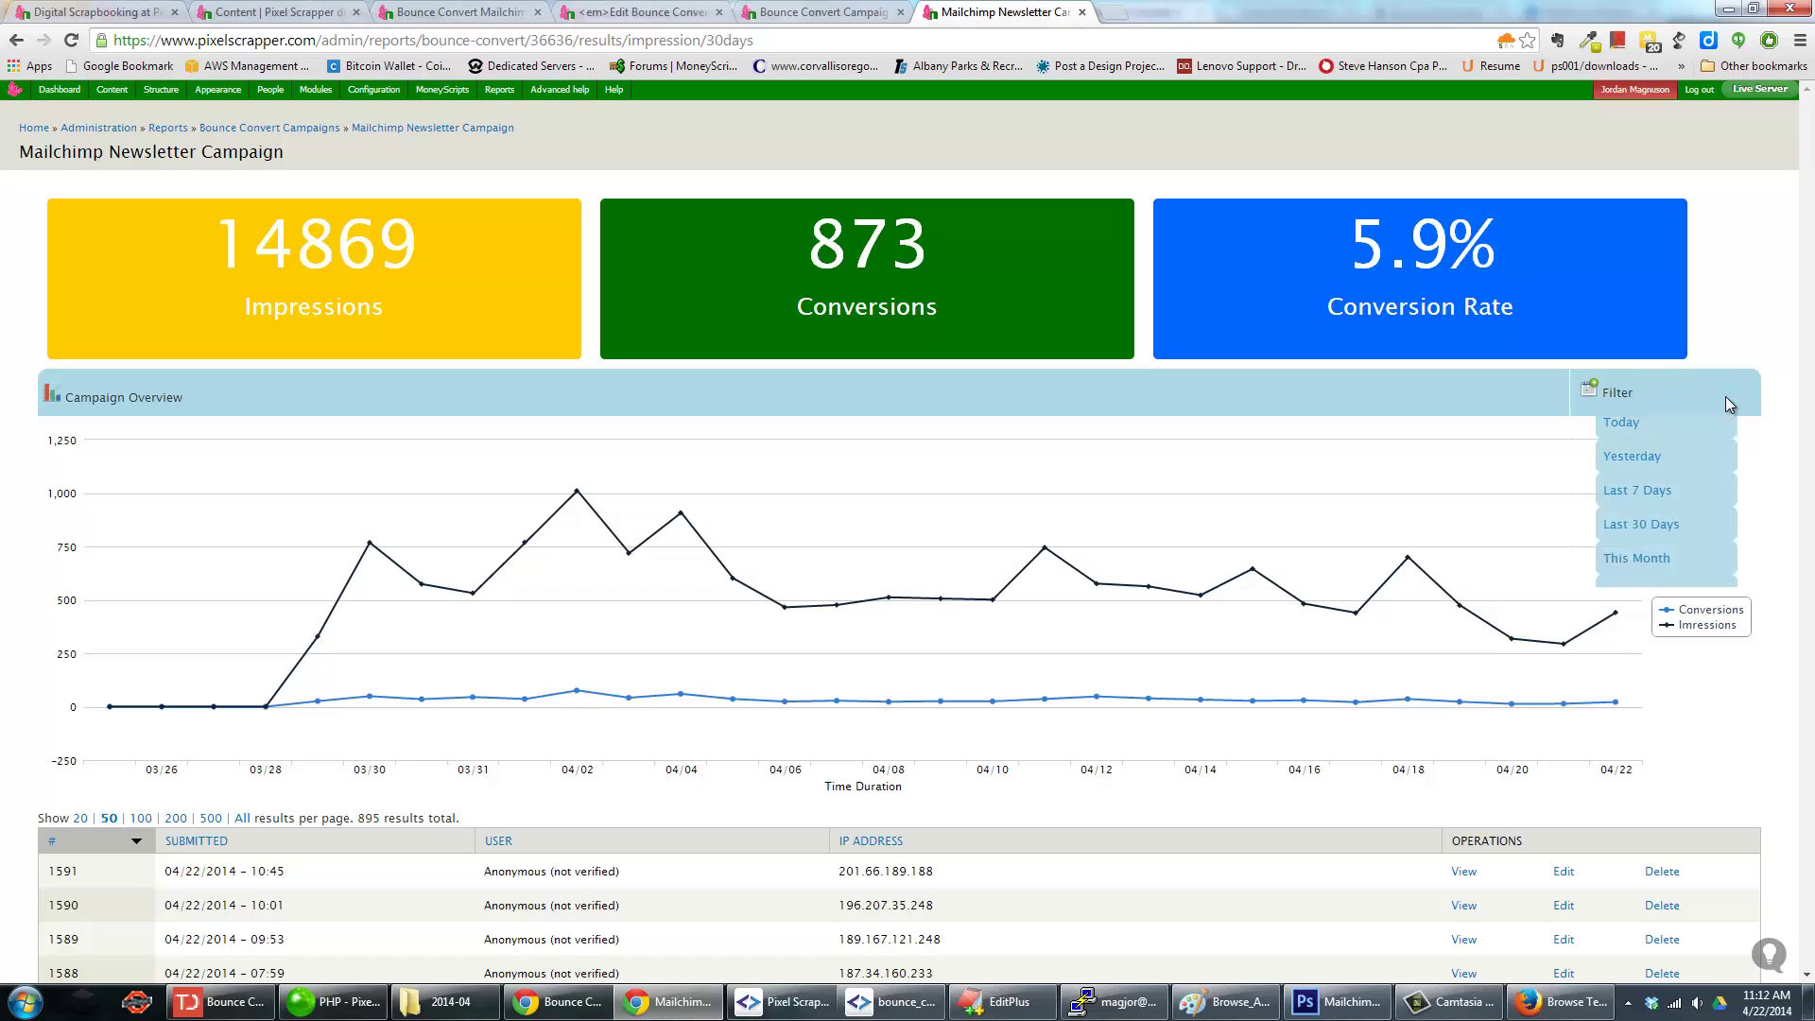
pyautogui.click(1692, 424)
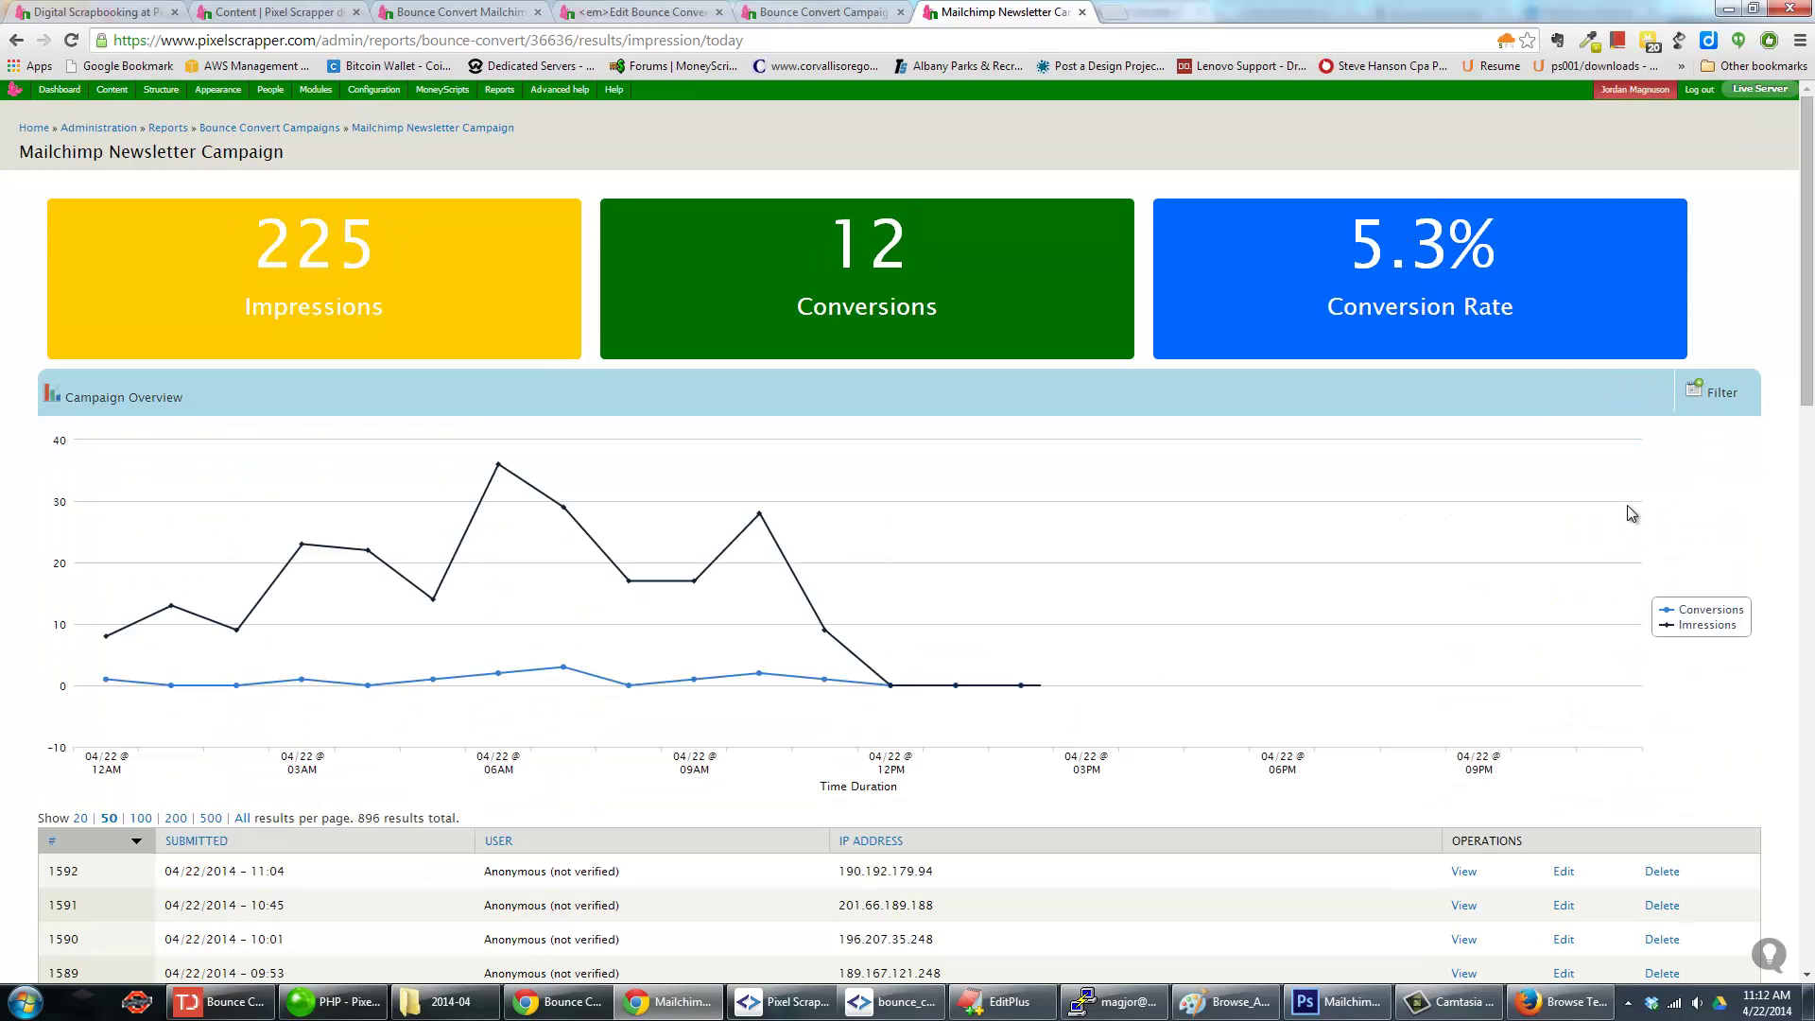
# Filter the campaign report to the last 7 days and again to the last 30 days.
pyautogui.click(1716, 387)
pyautogui.click(1608, 458)
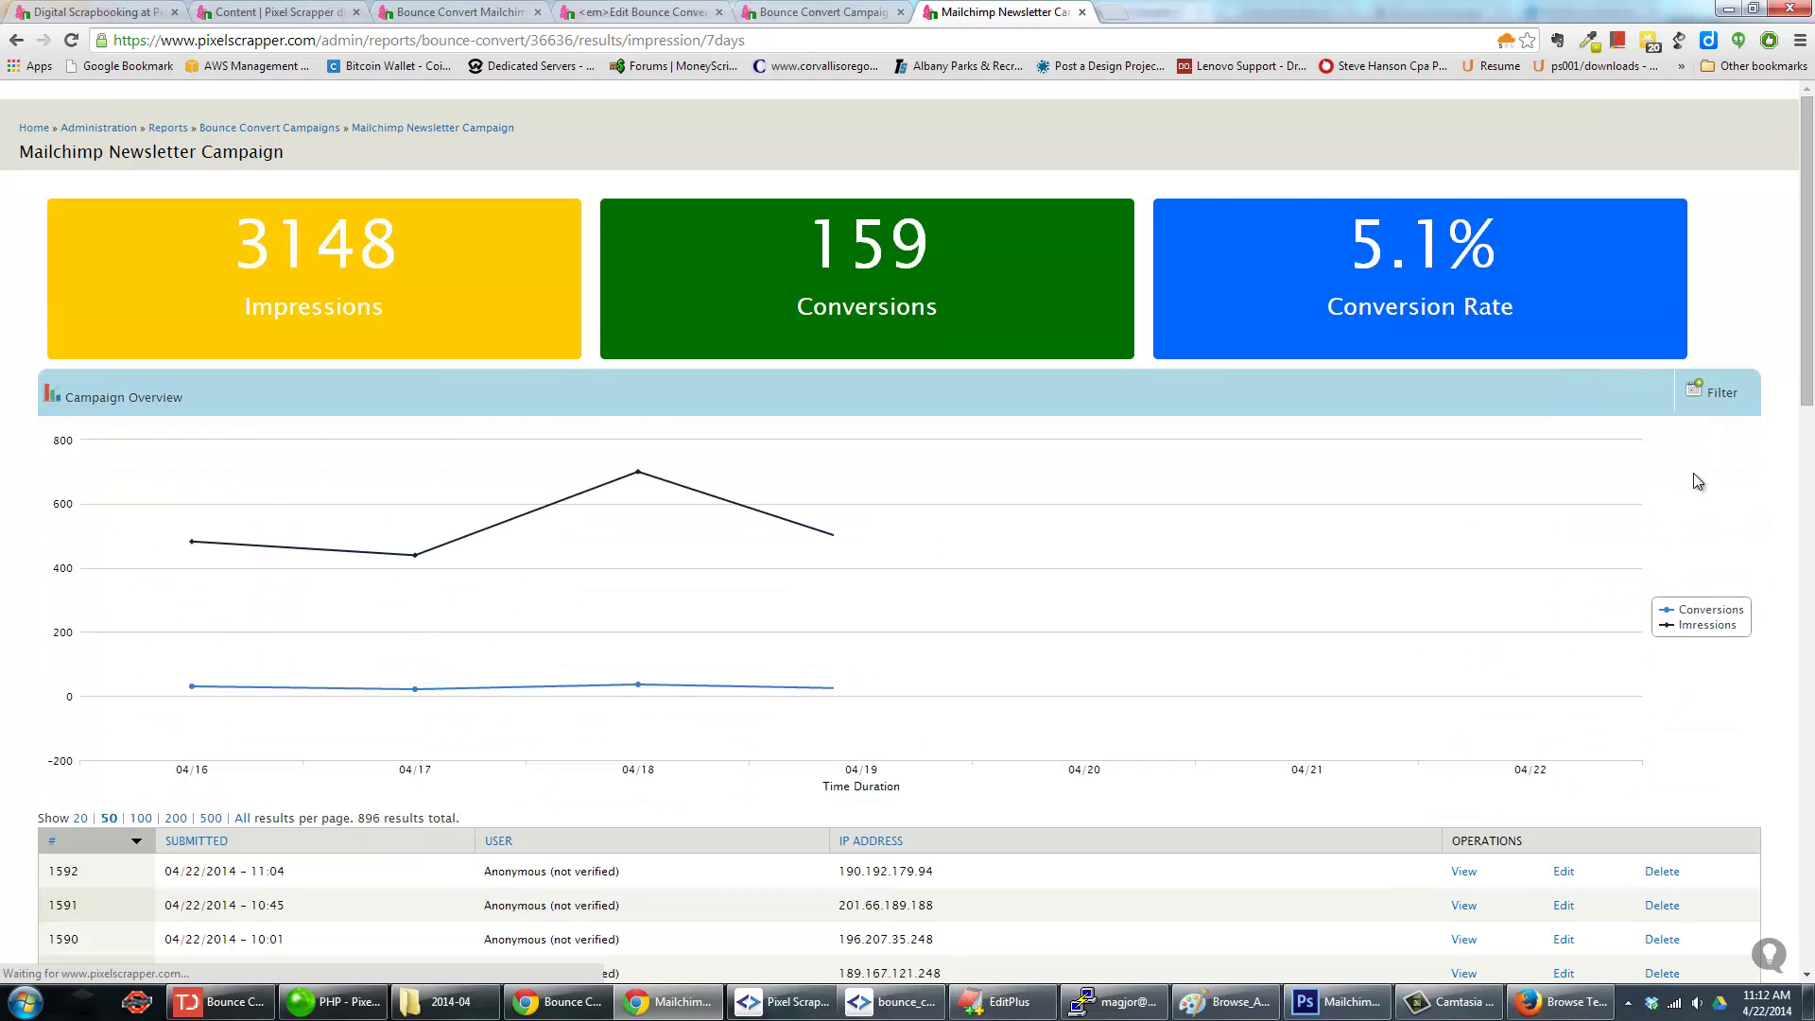
pyautogui.click(1711, 391)
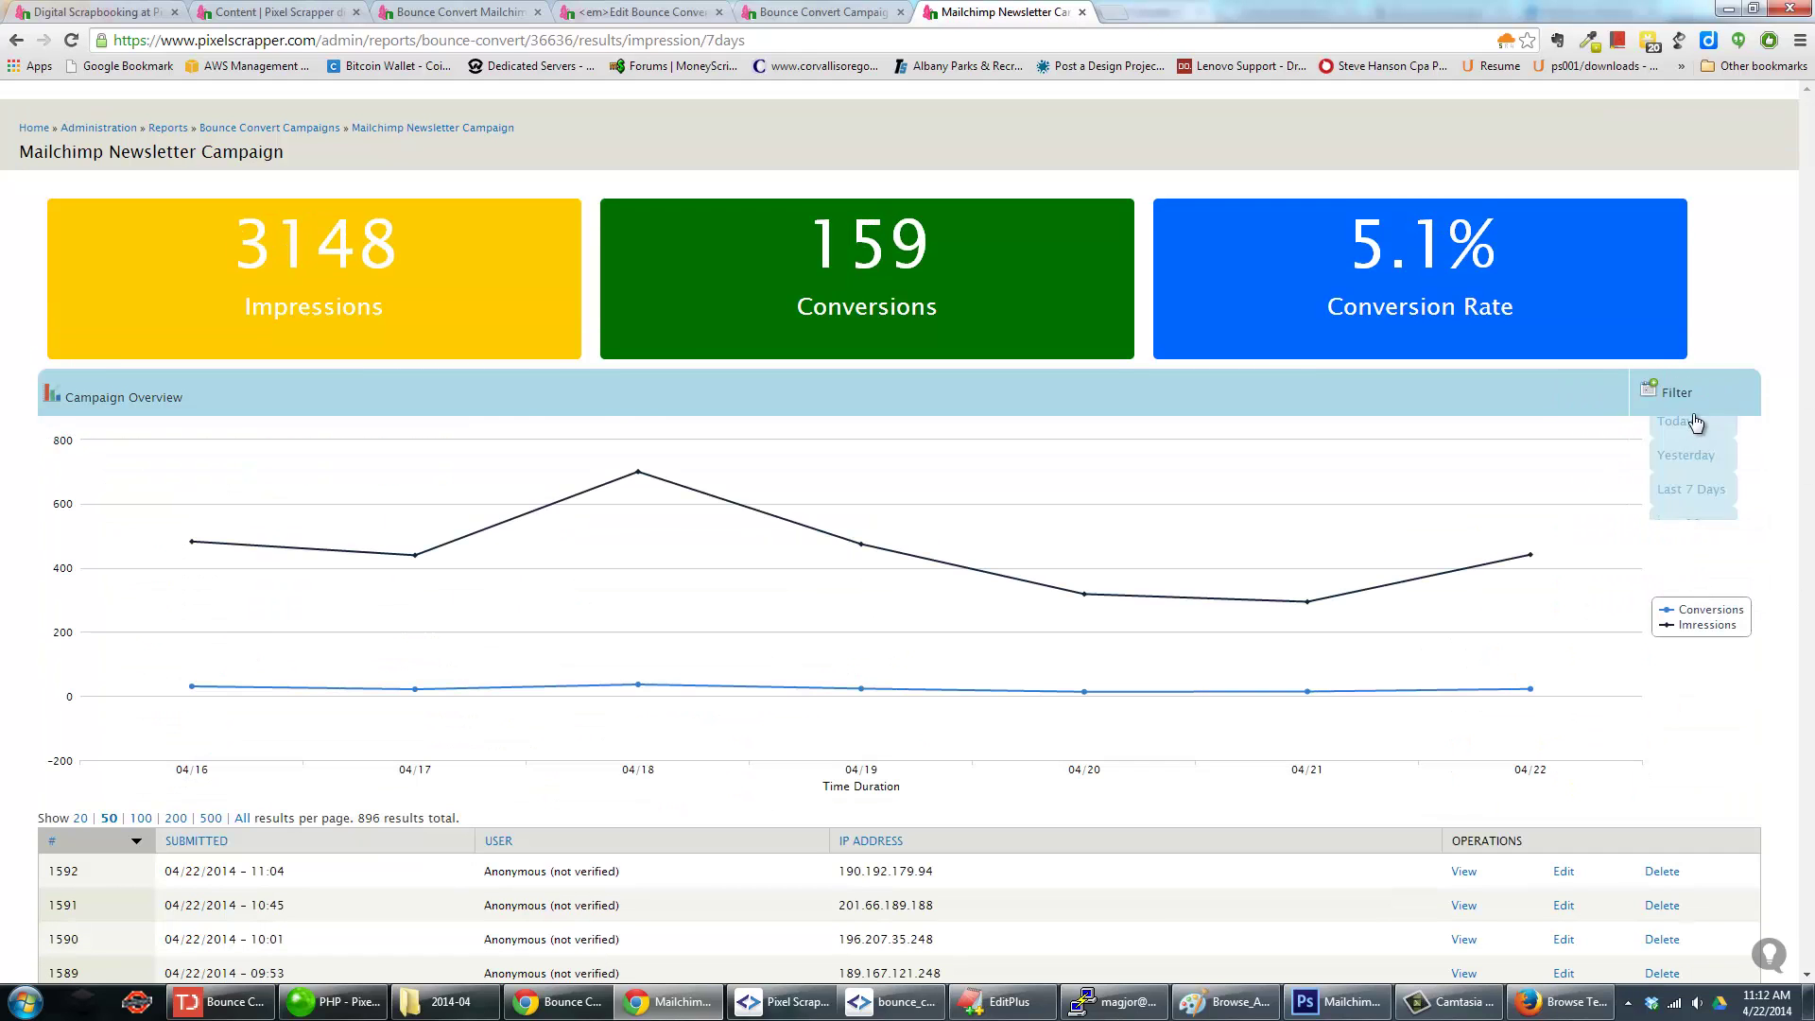
pyautogui.click(1683, 537)
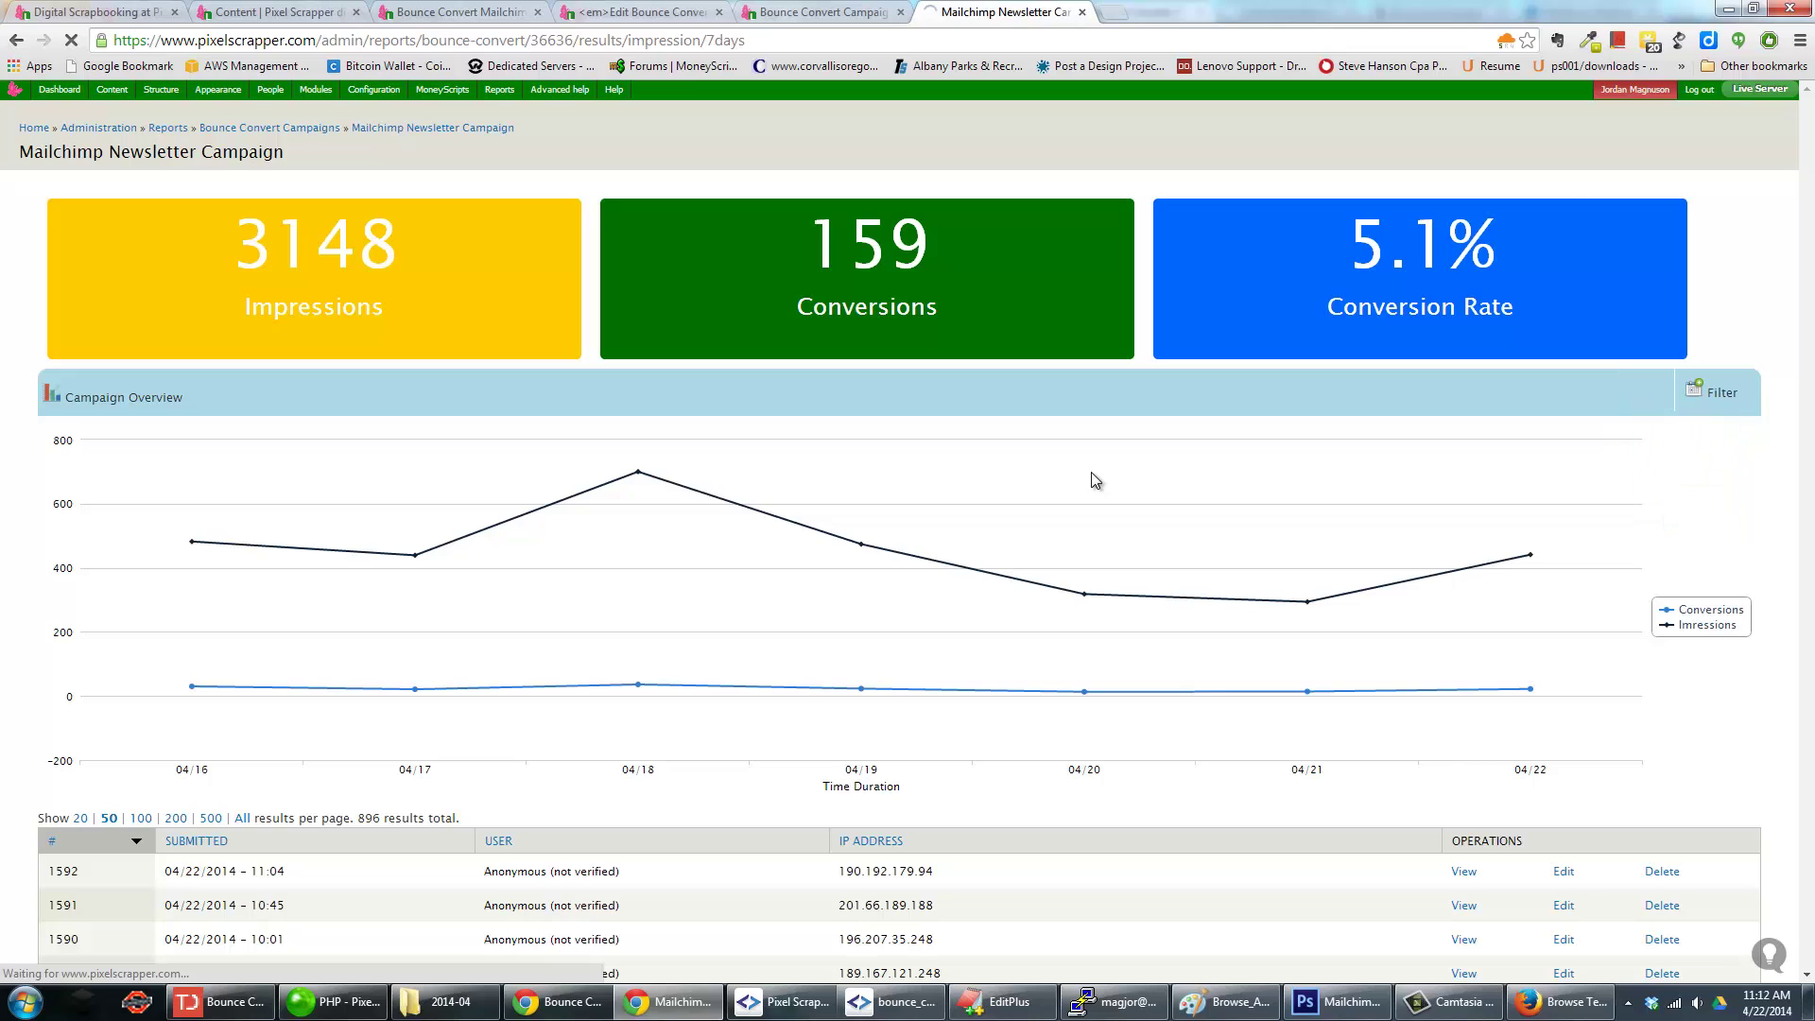
# Look through the campaign's submissions table and view the details of submission 1592.
pyautogui.scroll(-5, 366, 382)
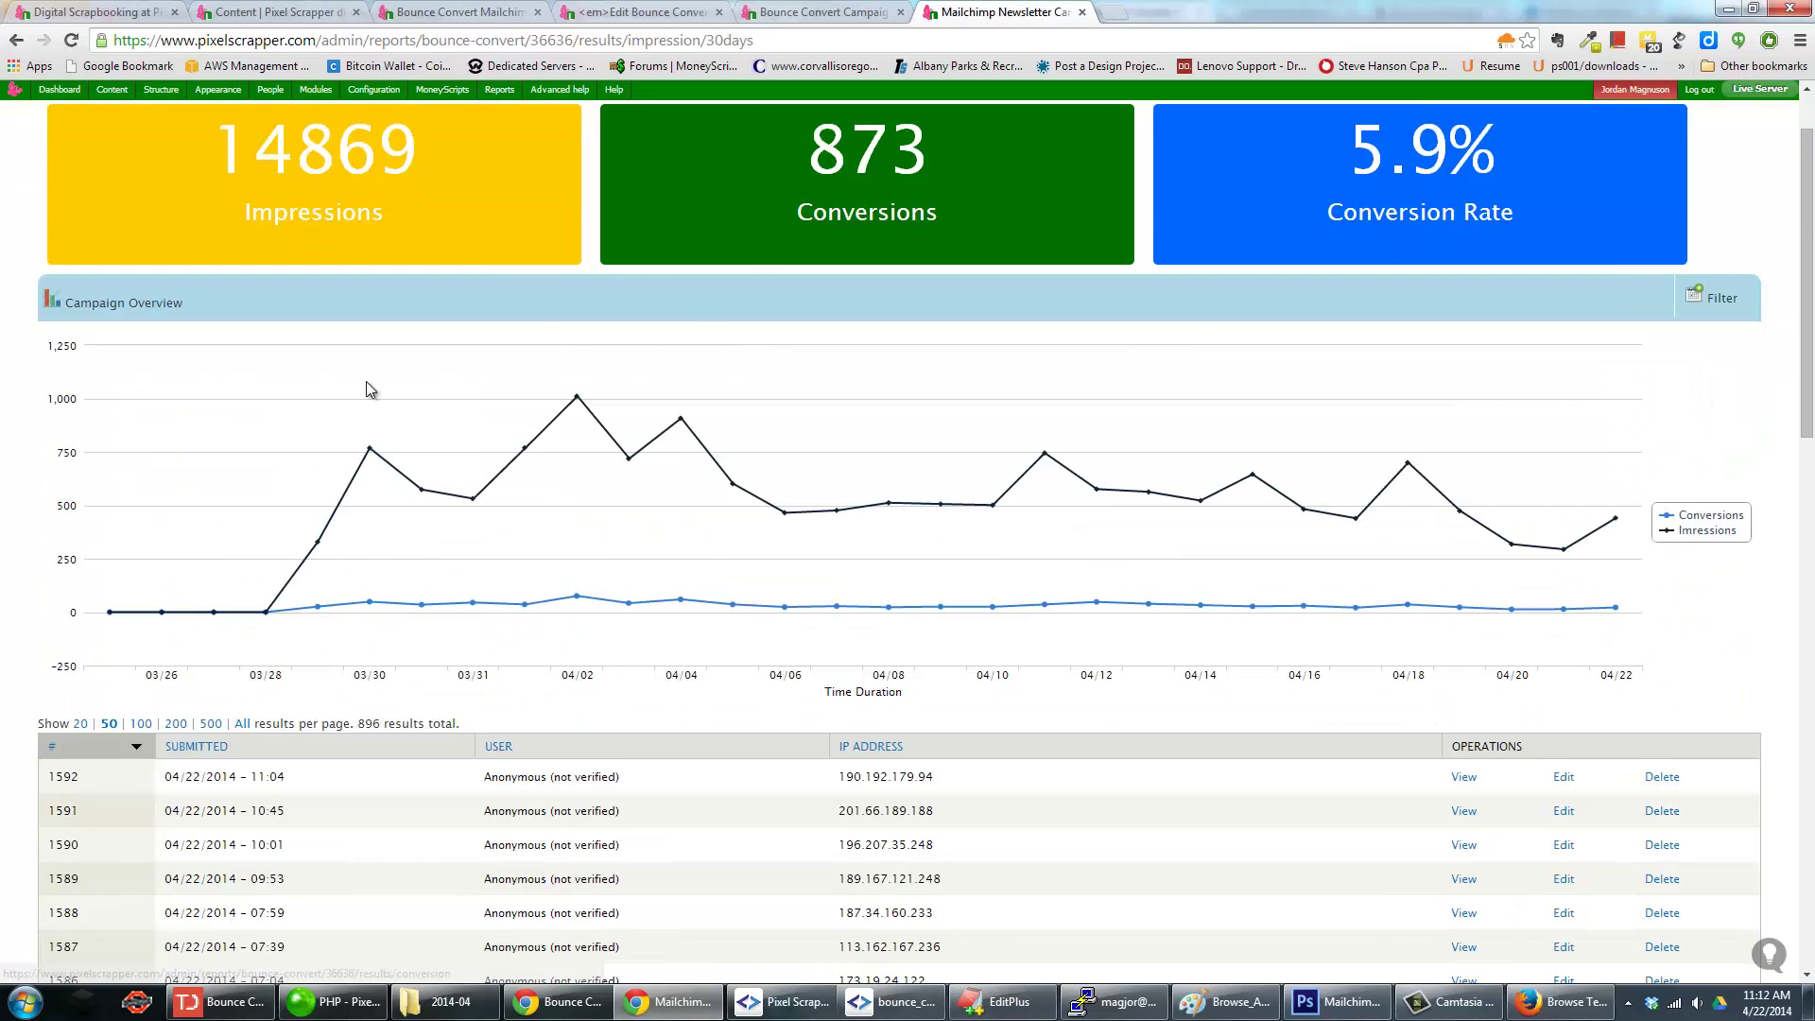
pyautogui.scroll(-6, 327, 509)
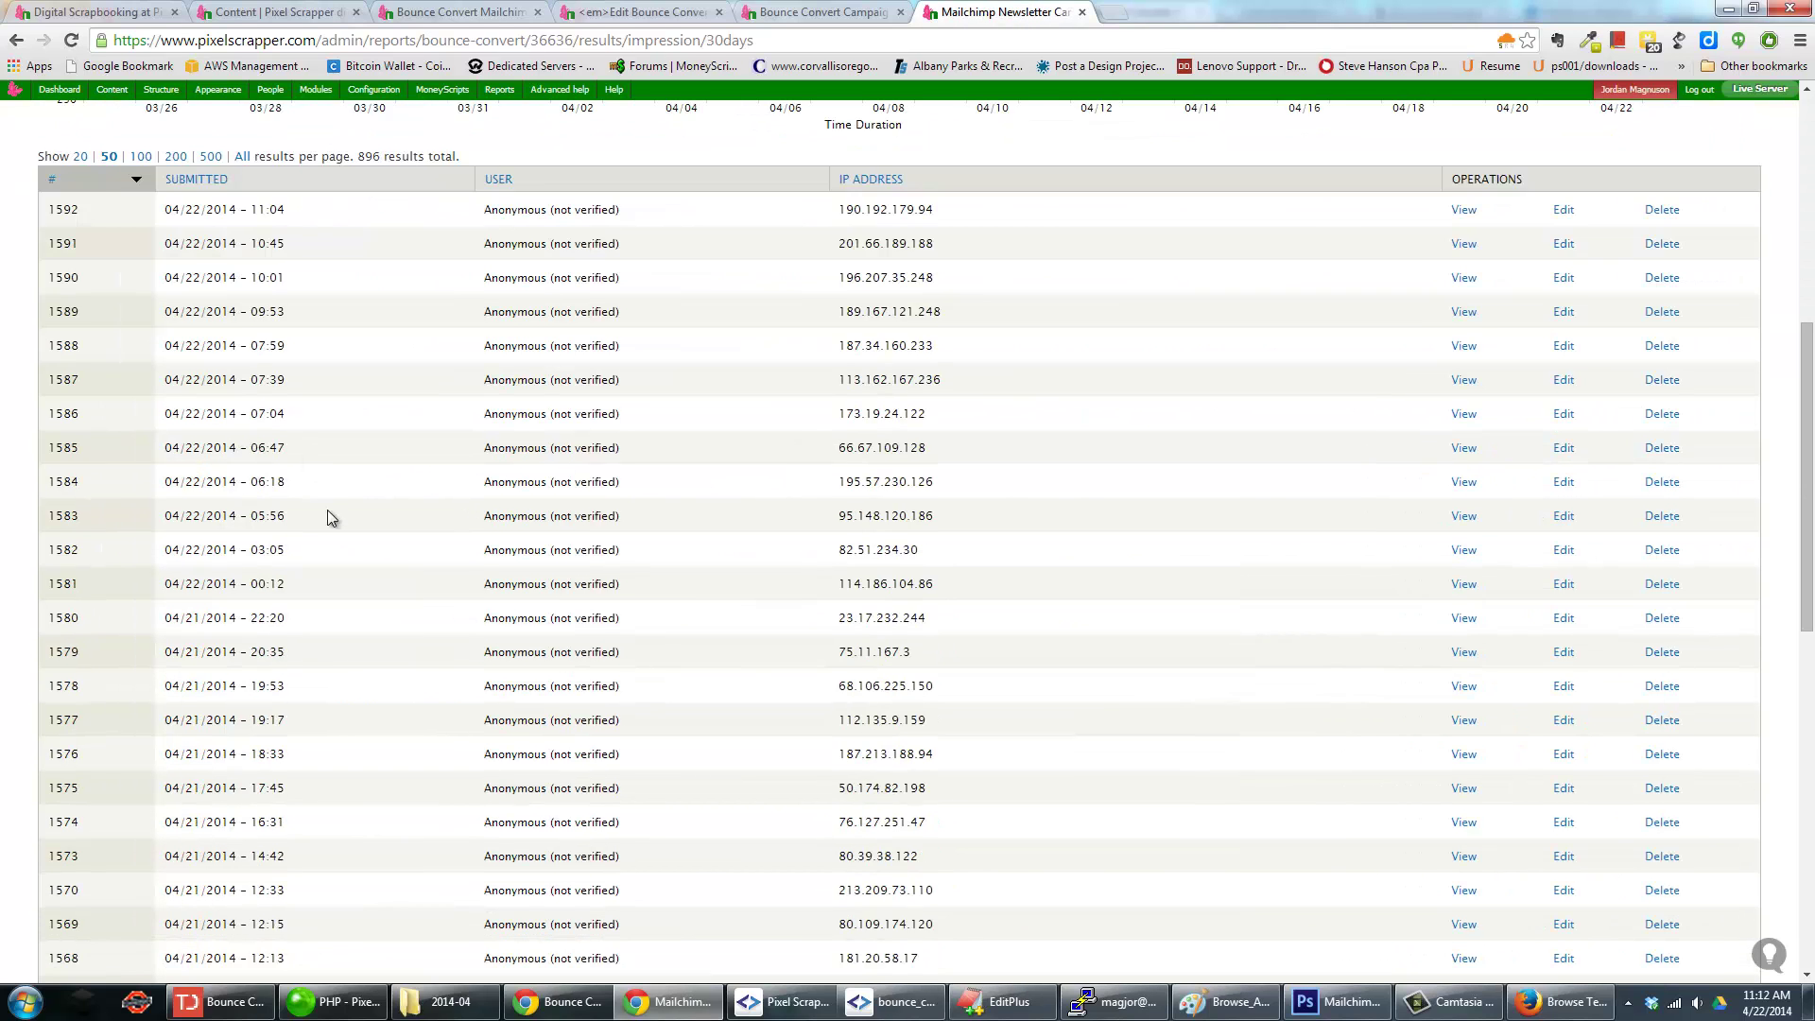
pyautogui.scroll(-7, 335, 379)
pyautogui.scroll(13, 340, 369)
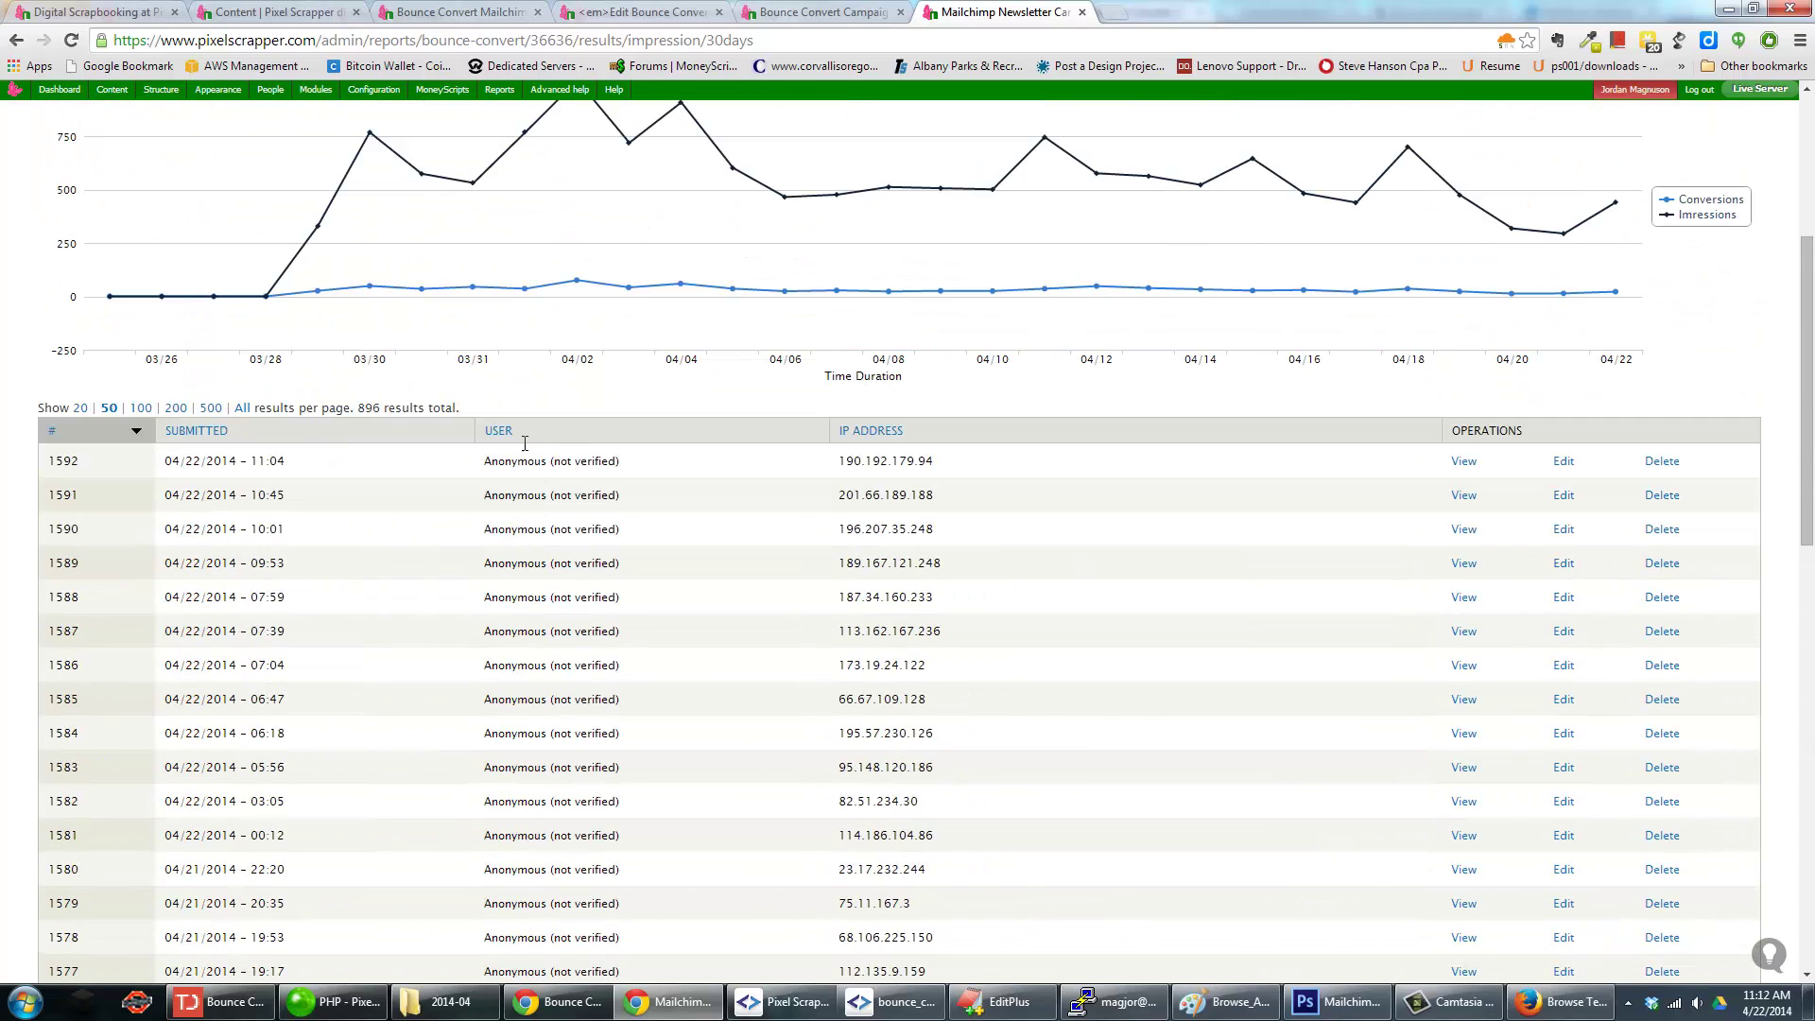
pyautogui.click(1467, 463)
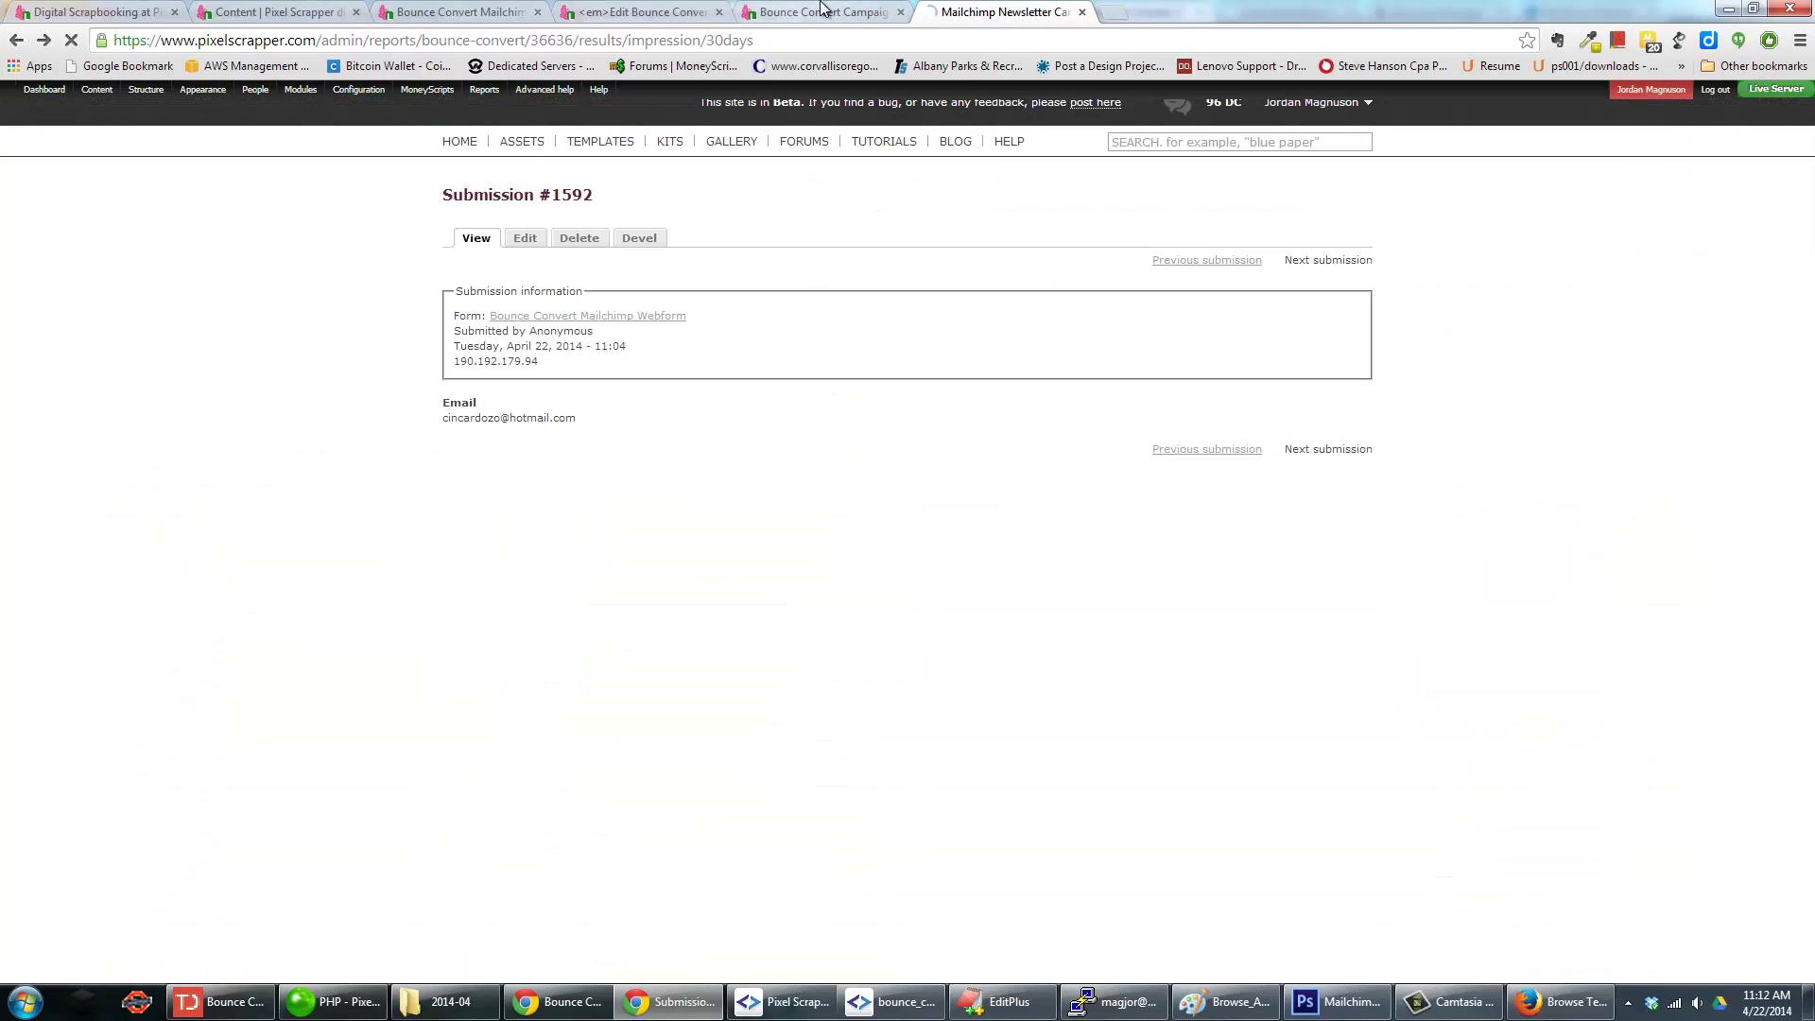
# Look at the Bounce Convert Campaigns report and close the browser window showing the live site.
pyautogui.click(821, 9)
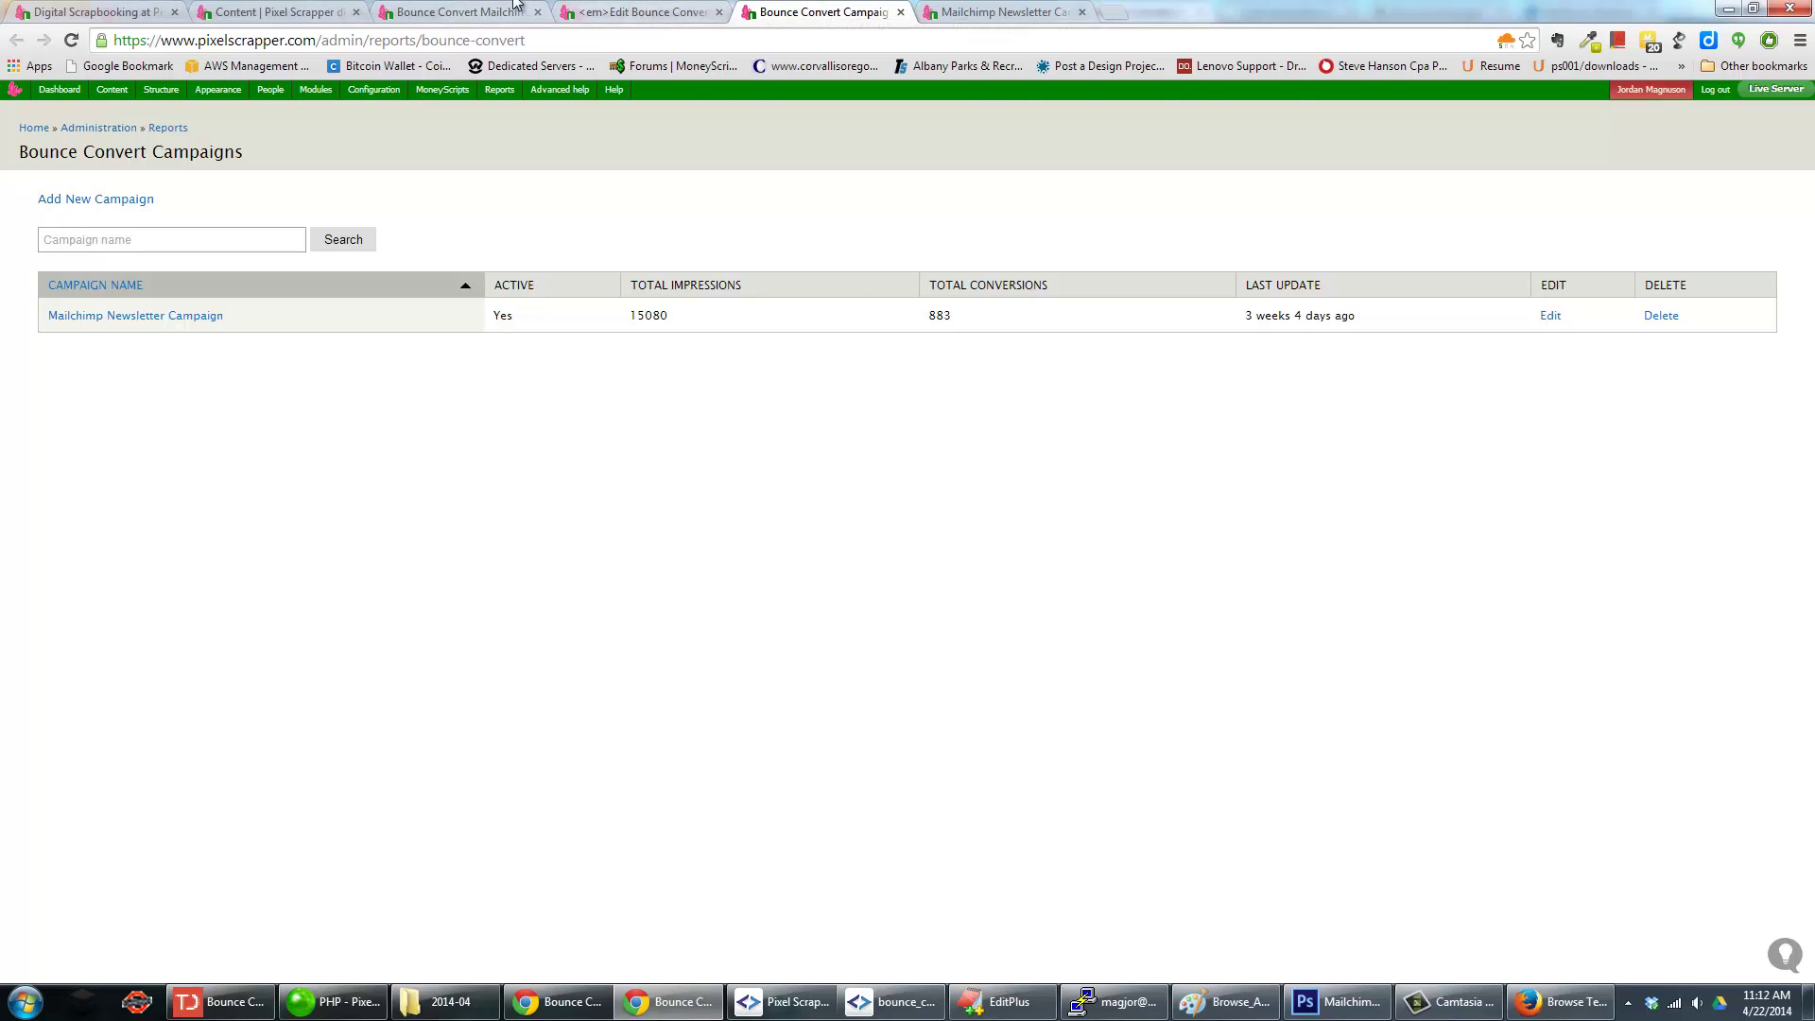
pyautogui.click(462, 11)
pyautogui.click(90, 11)
pyautogui.hotkey('alt', 'F4')
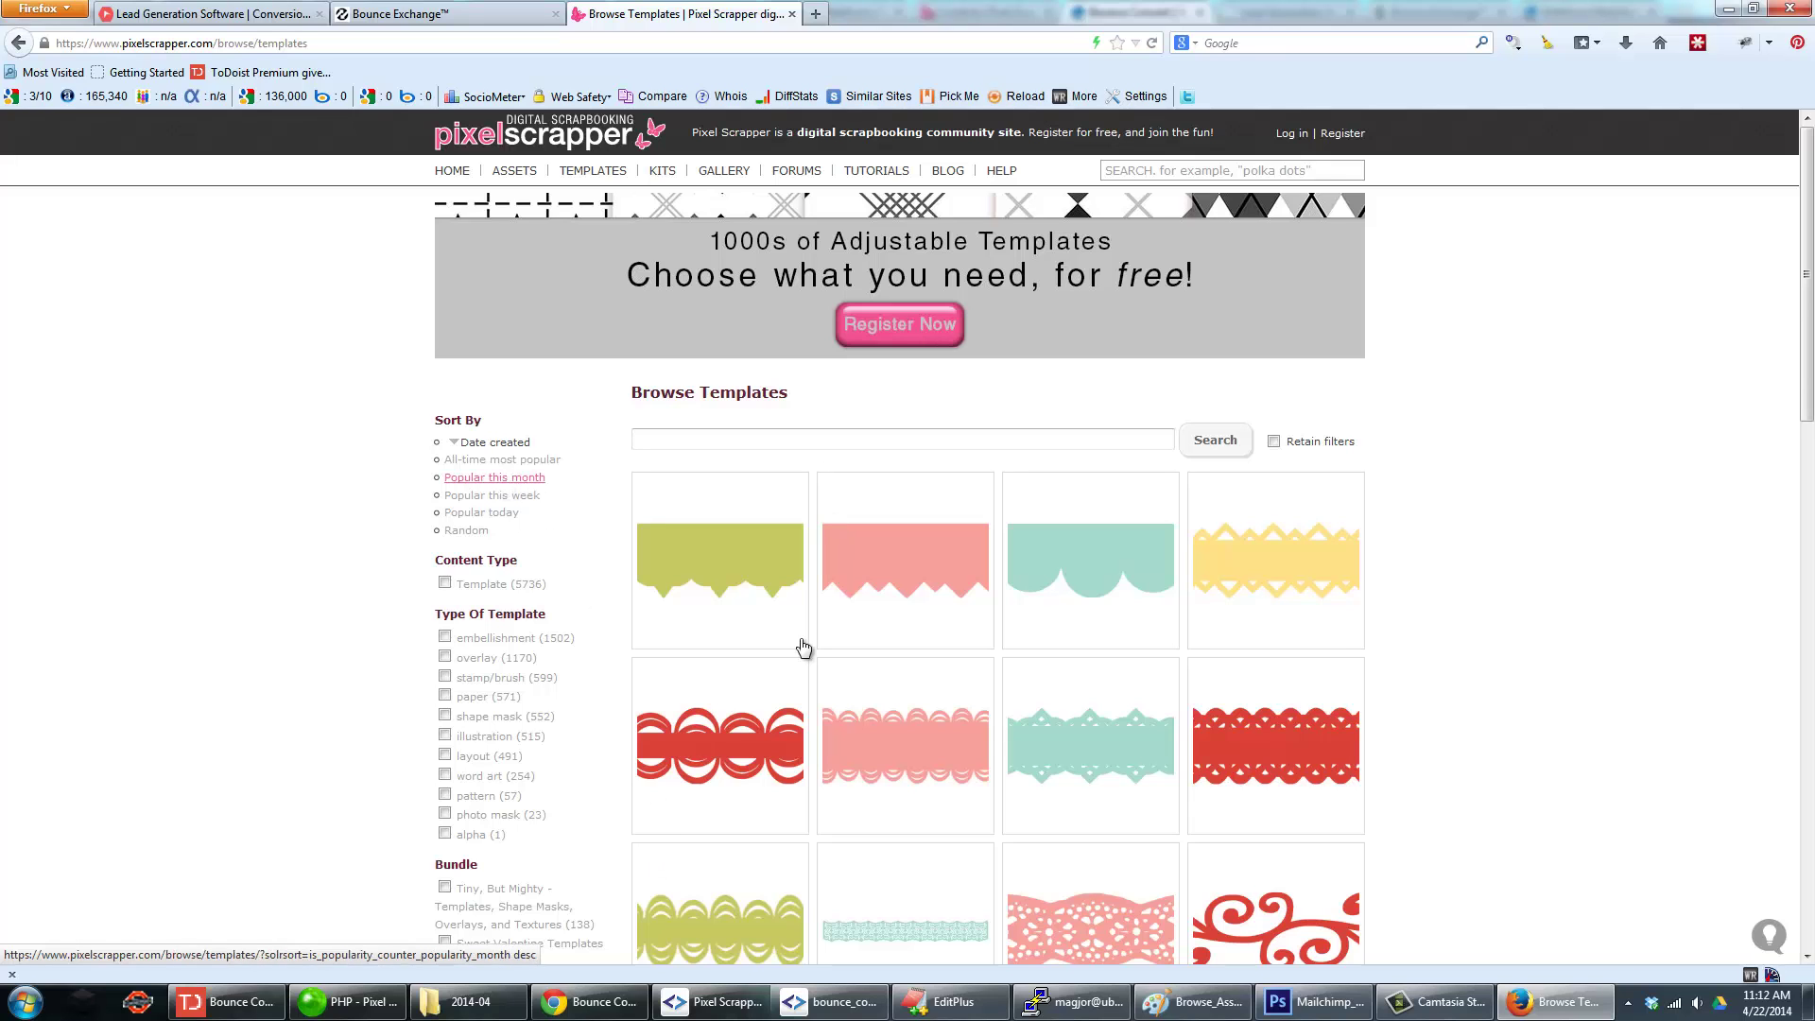
# Switch to Chrome, dismiss the newsletter popup on dev.pixelscrapper.com and return to the Bounce Convert project page.
pyautogui.click(591, 1001)
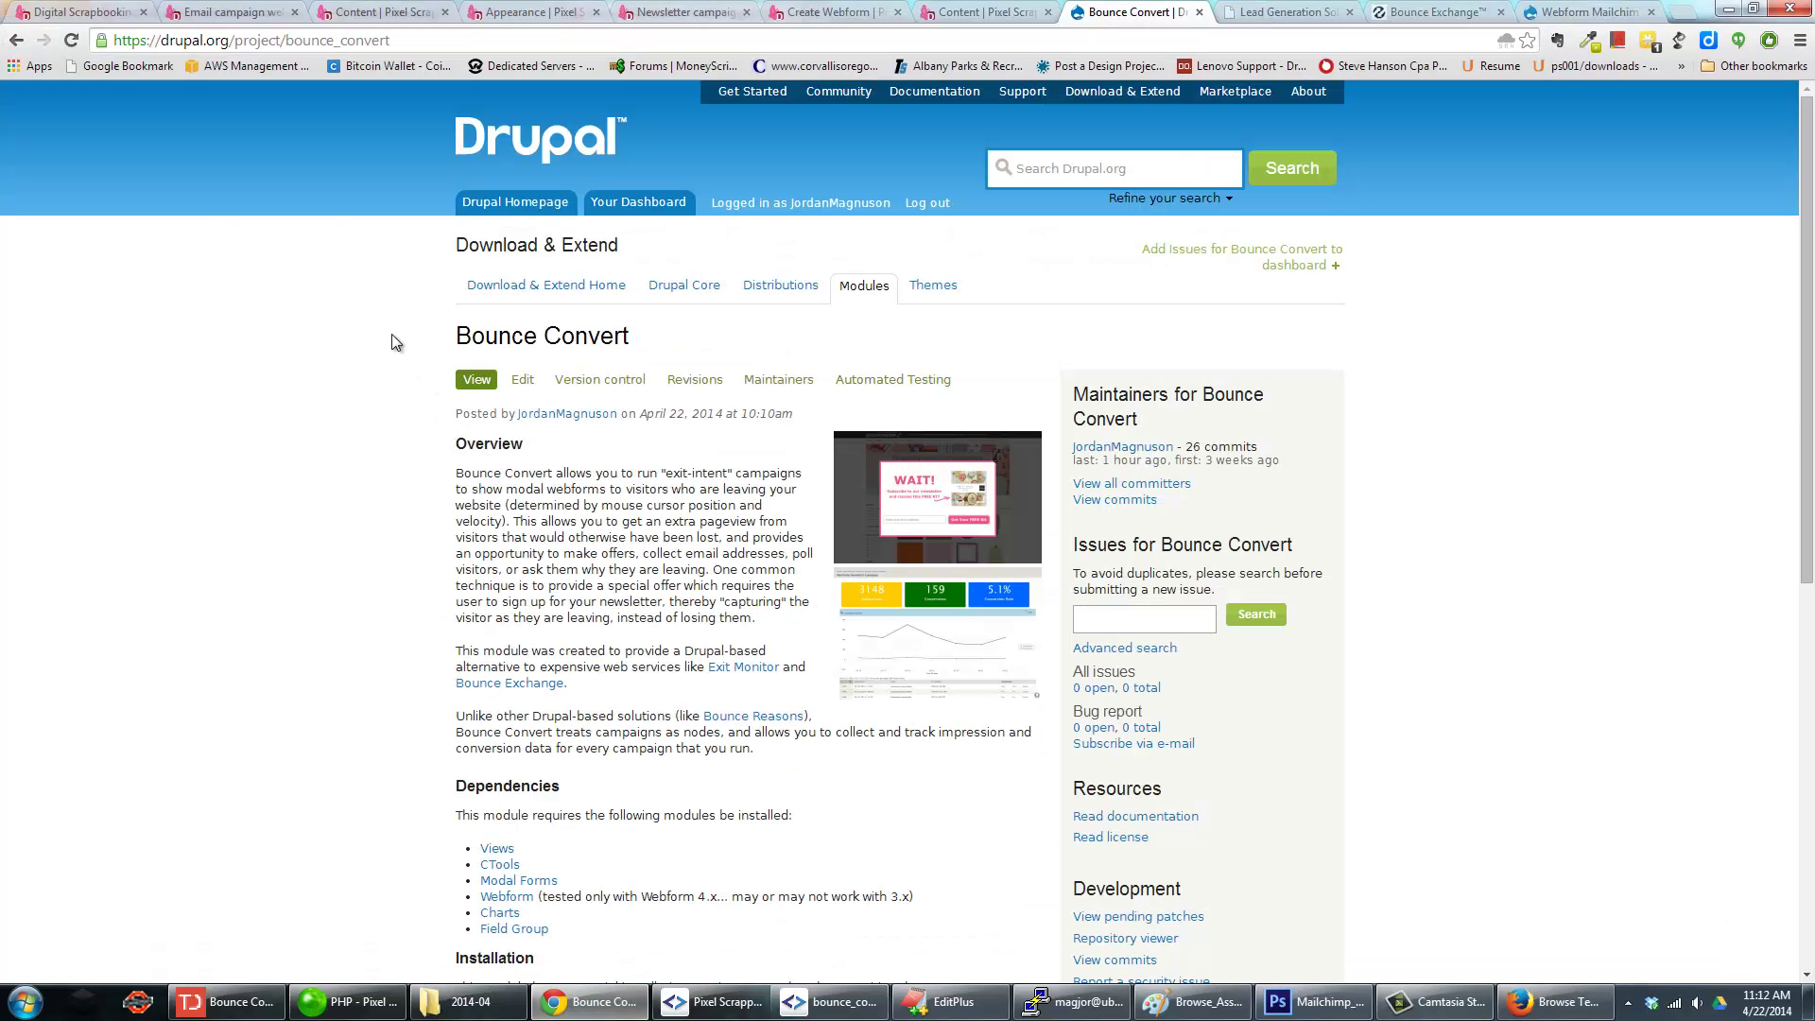
pyautogui.hotkey('ctrl', '1')
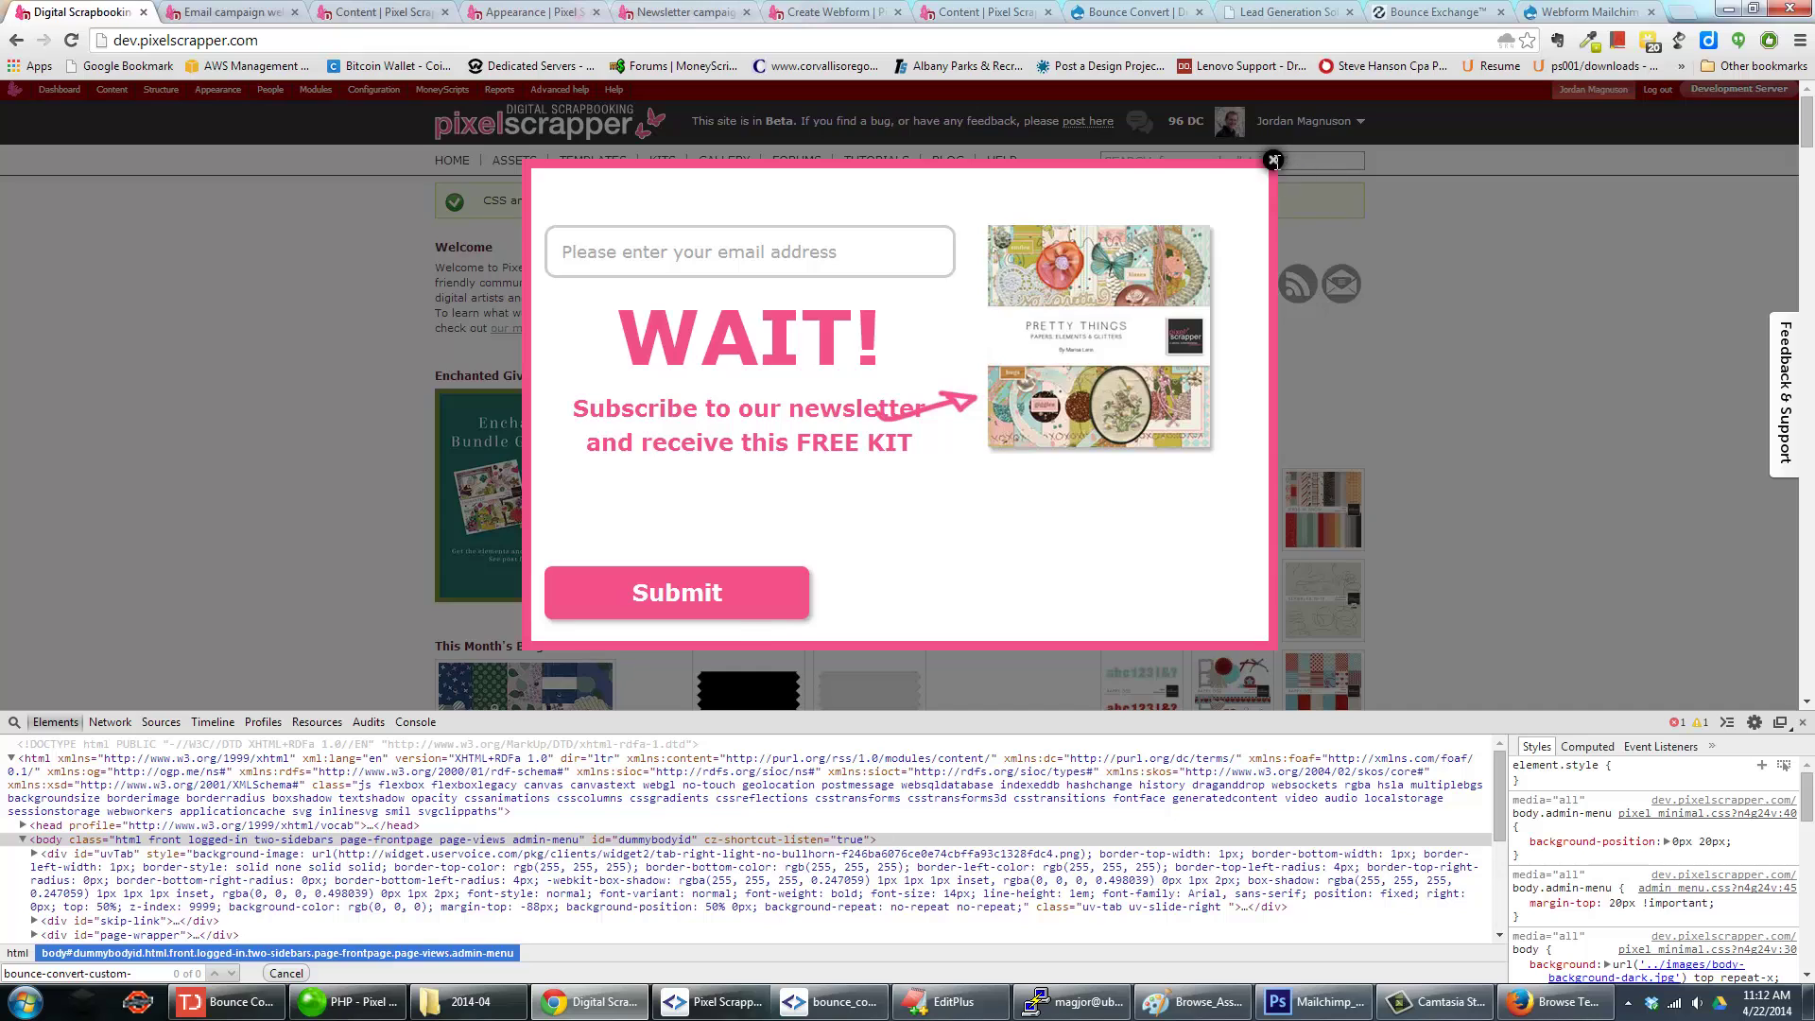
pyautogui.click(1273, 160)
pyautogui.click(444, 162)
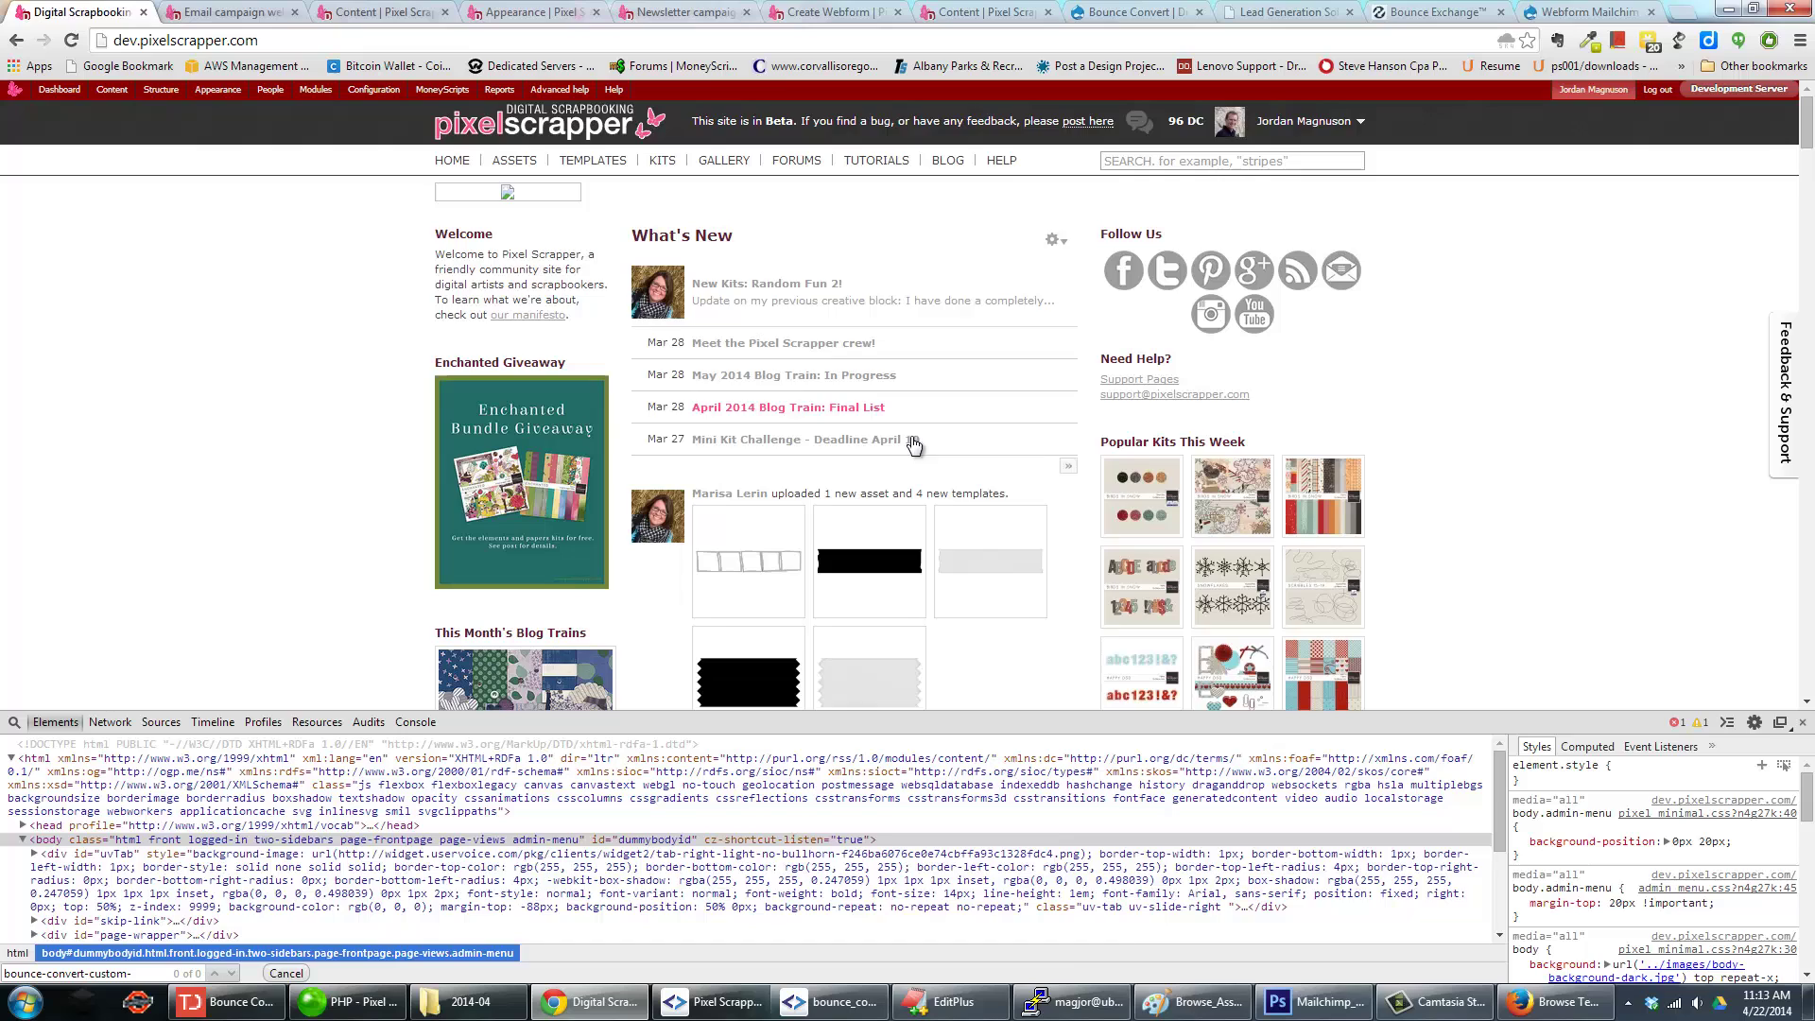
pyautogui.click(1094, 16)
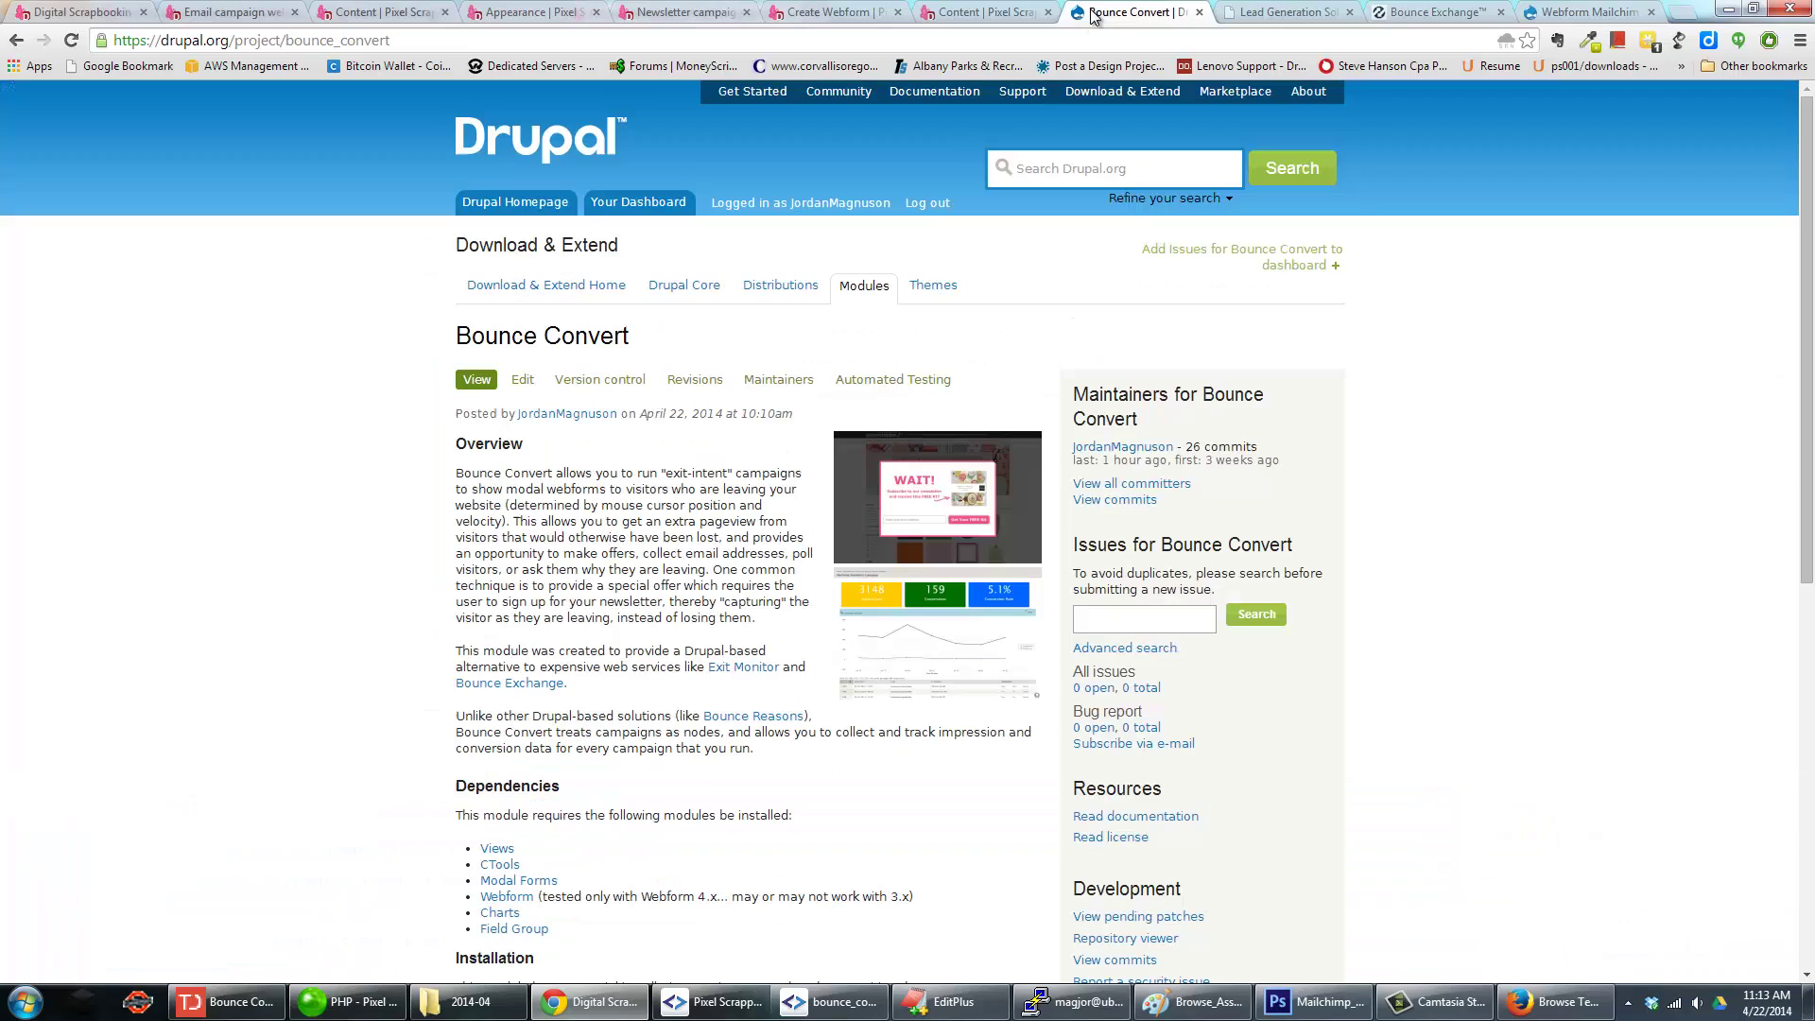
# Check the Webform dependency on the Bounce Convert page, and create a webform titled "Email campaign webform" on the Pixel Scrapper development site.
pyautogui.scroll(-1, 623, 450)
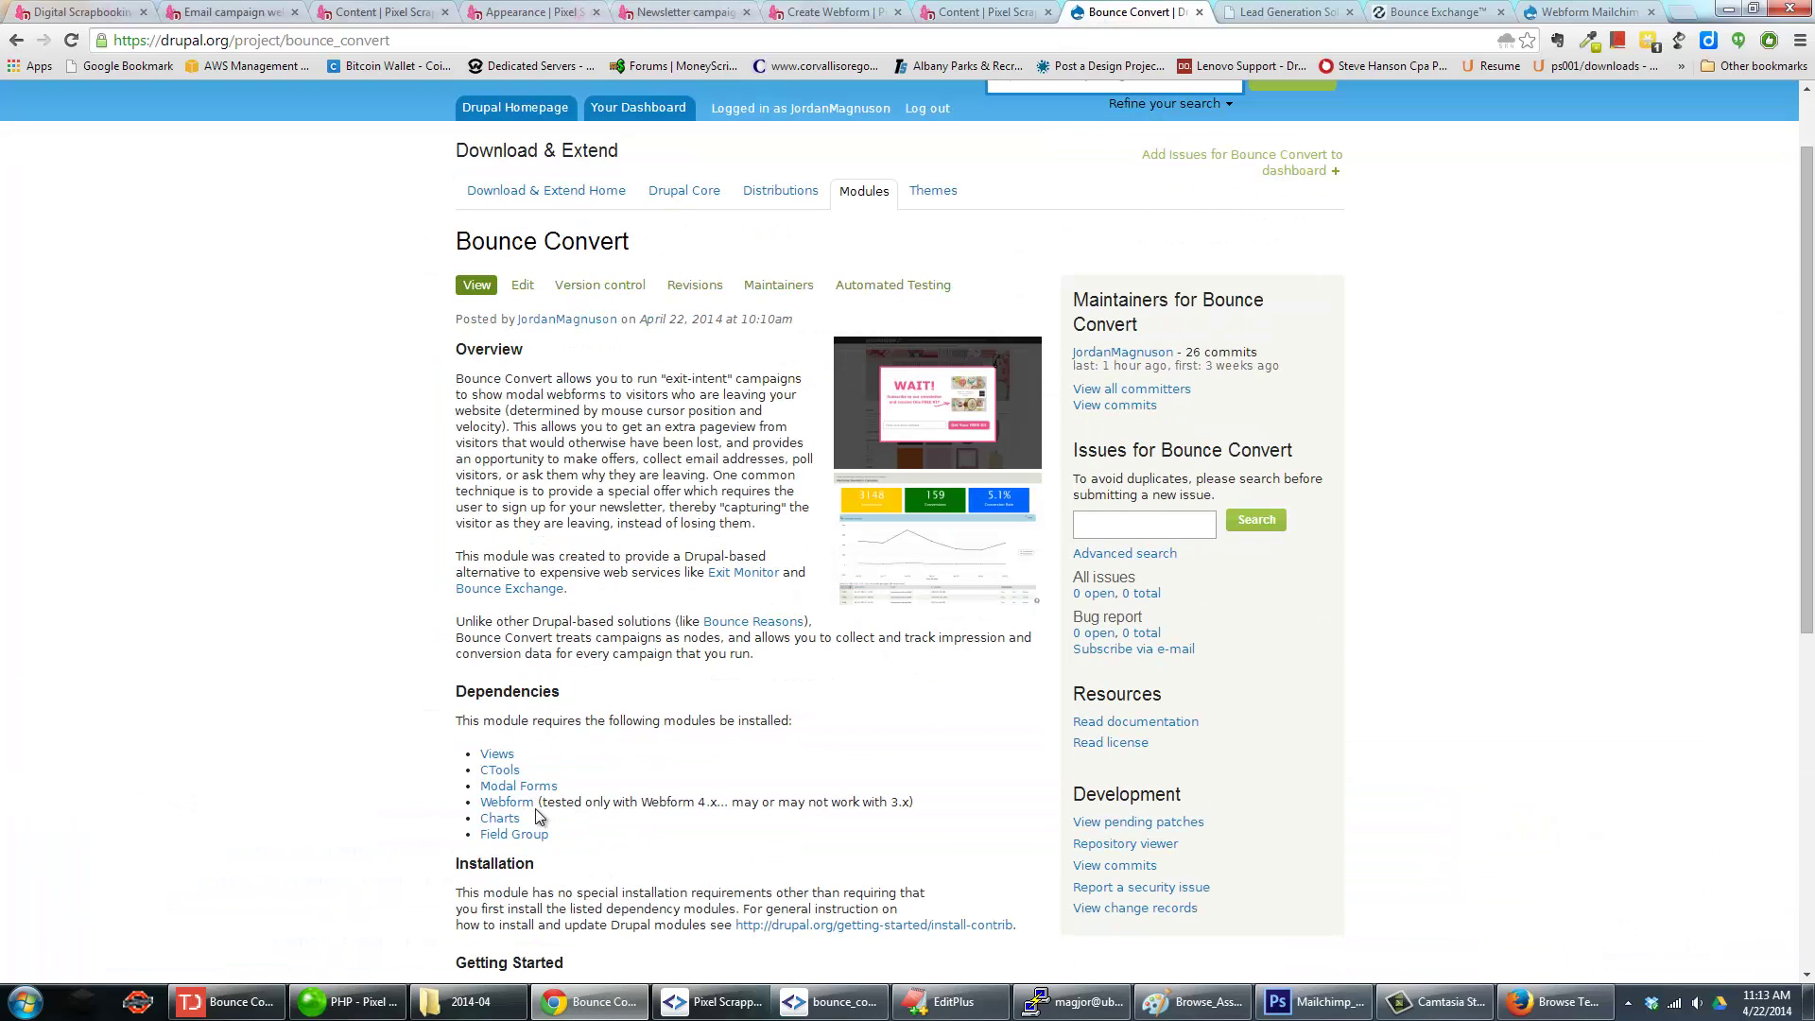
pyautogui.moveTo(537, 803); pyautogui.dragTo(479, 804)
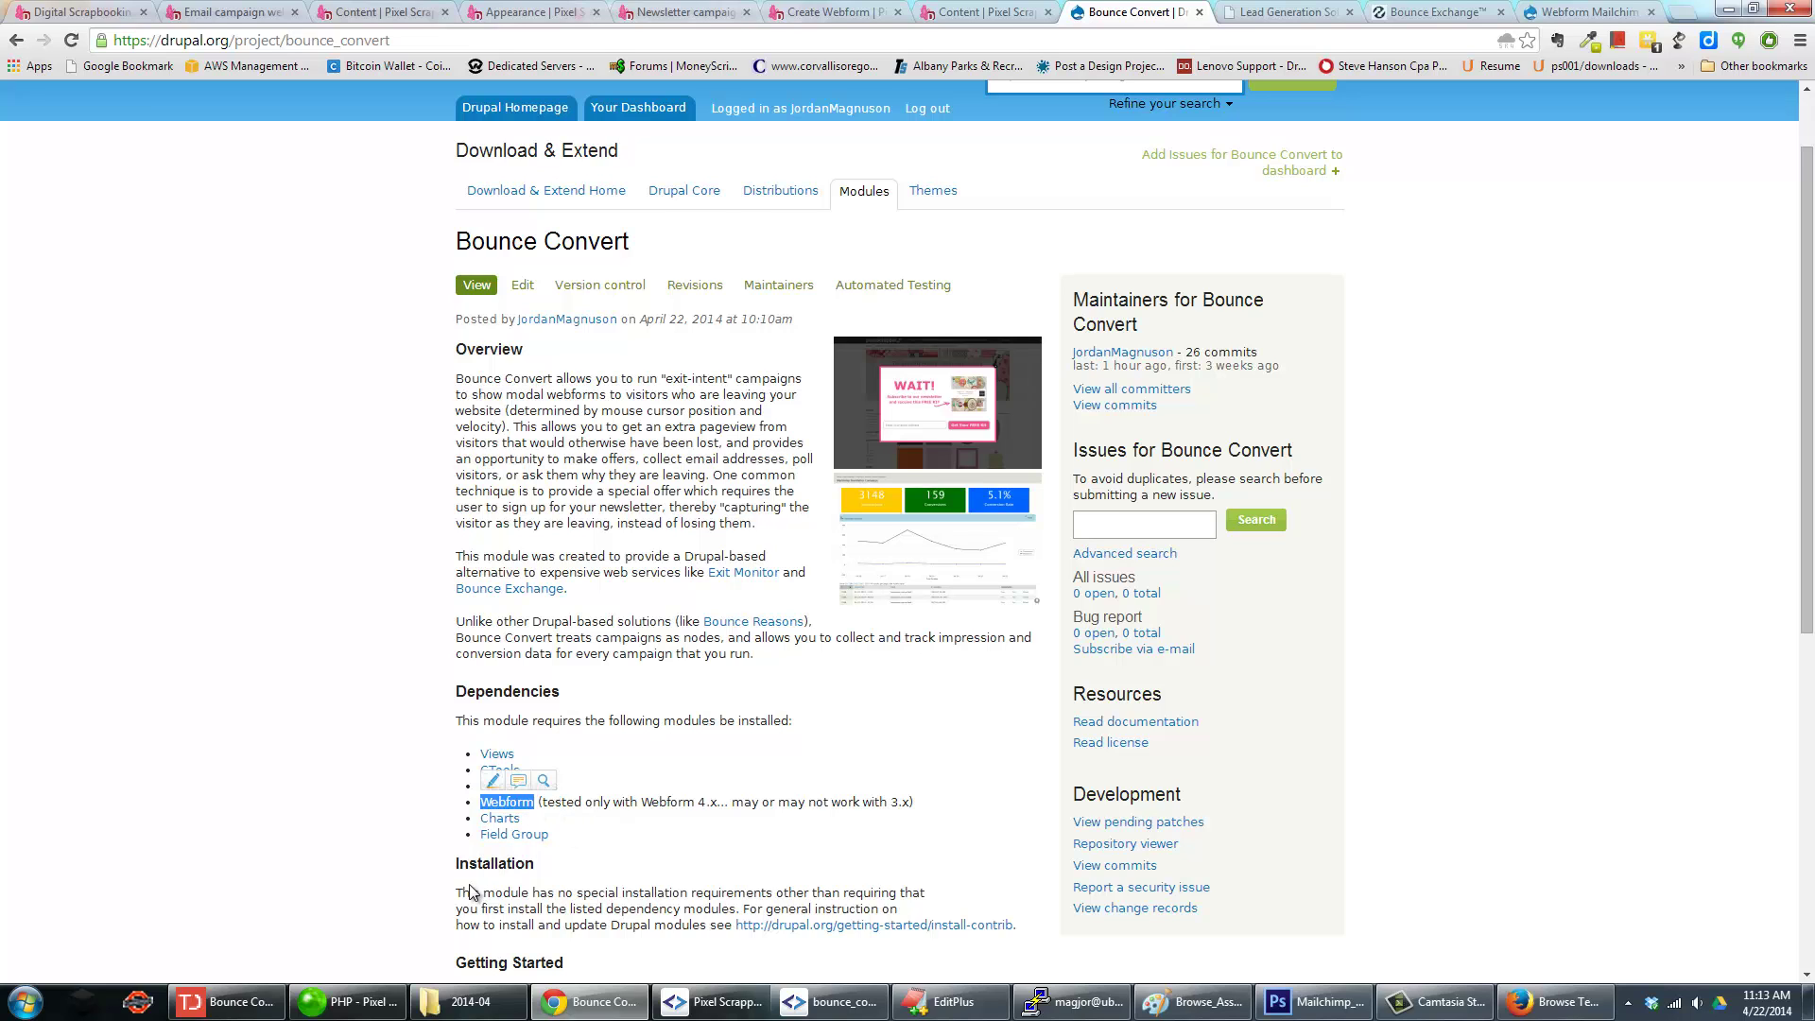
pyautogui.click(81, 11)
pyautogui.moveTo(111, 118)
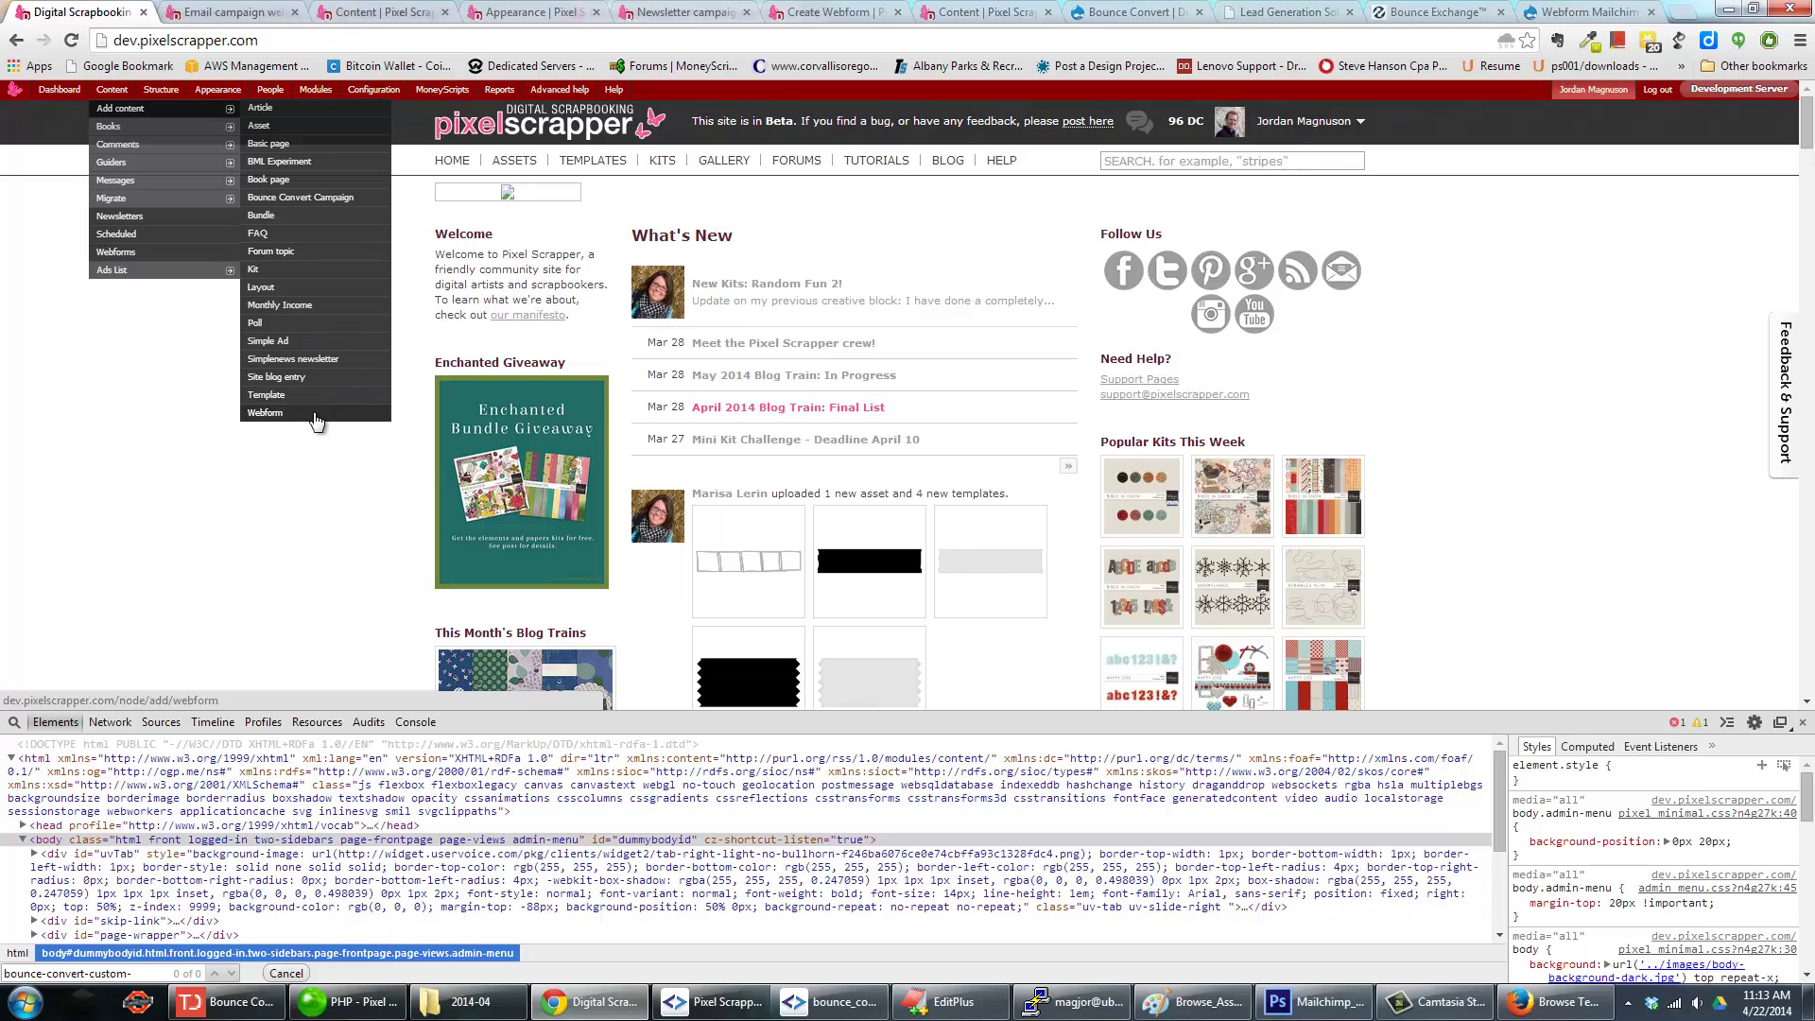
pyautogui.click(265, 414)
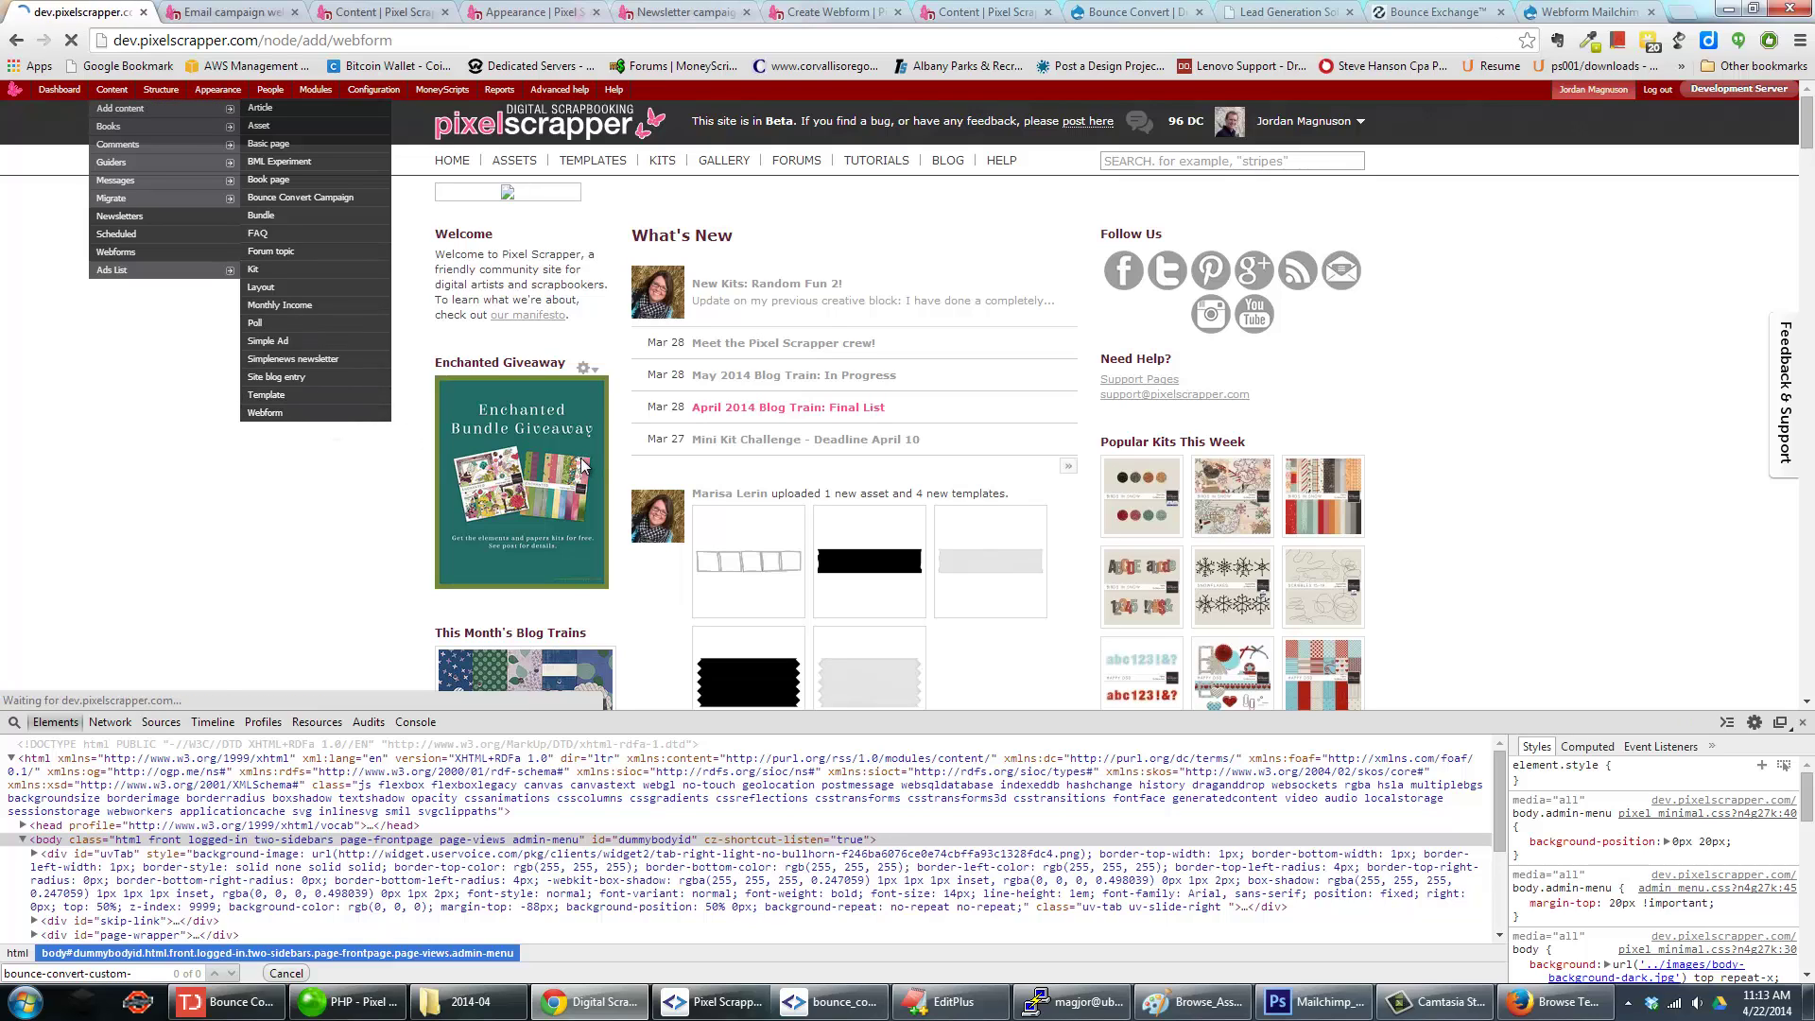
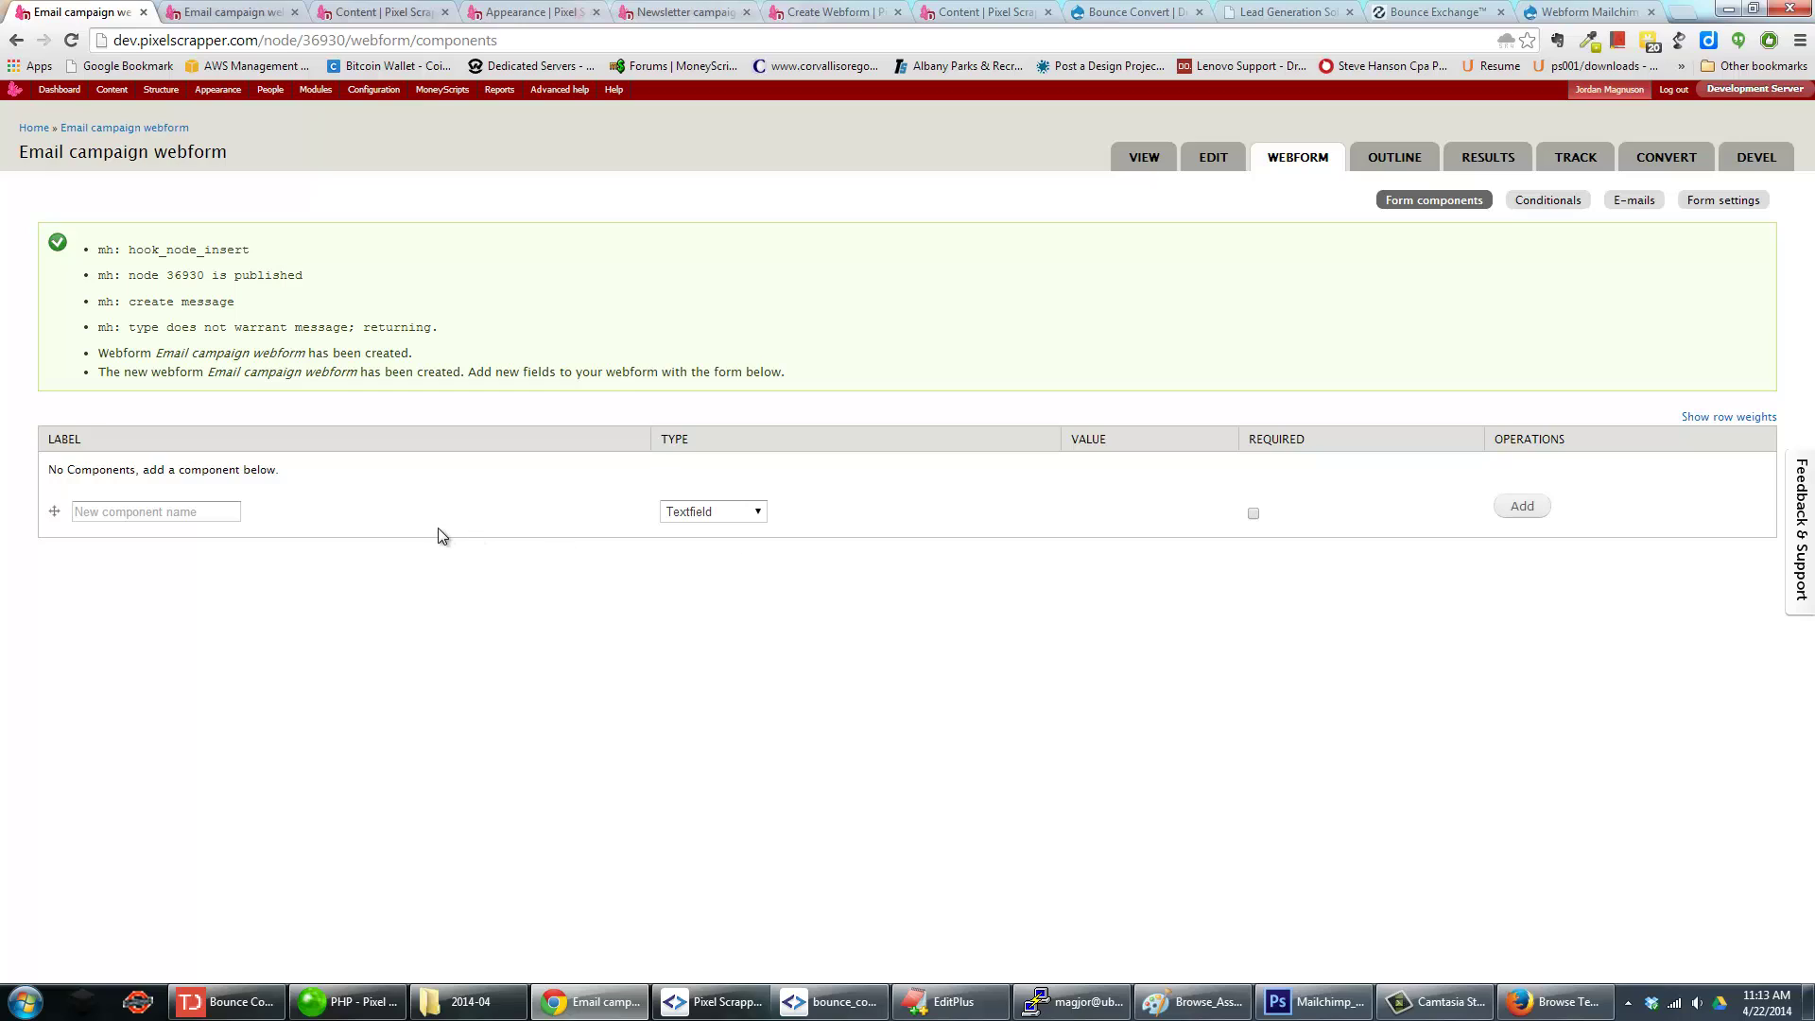
# Name the new webform component "Email" and set its type to E-mail.
pyautogui.click(218, 513)
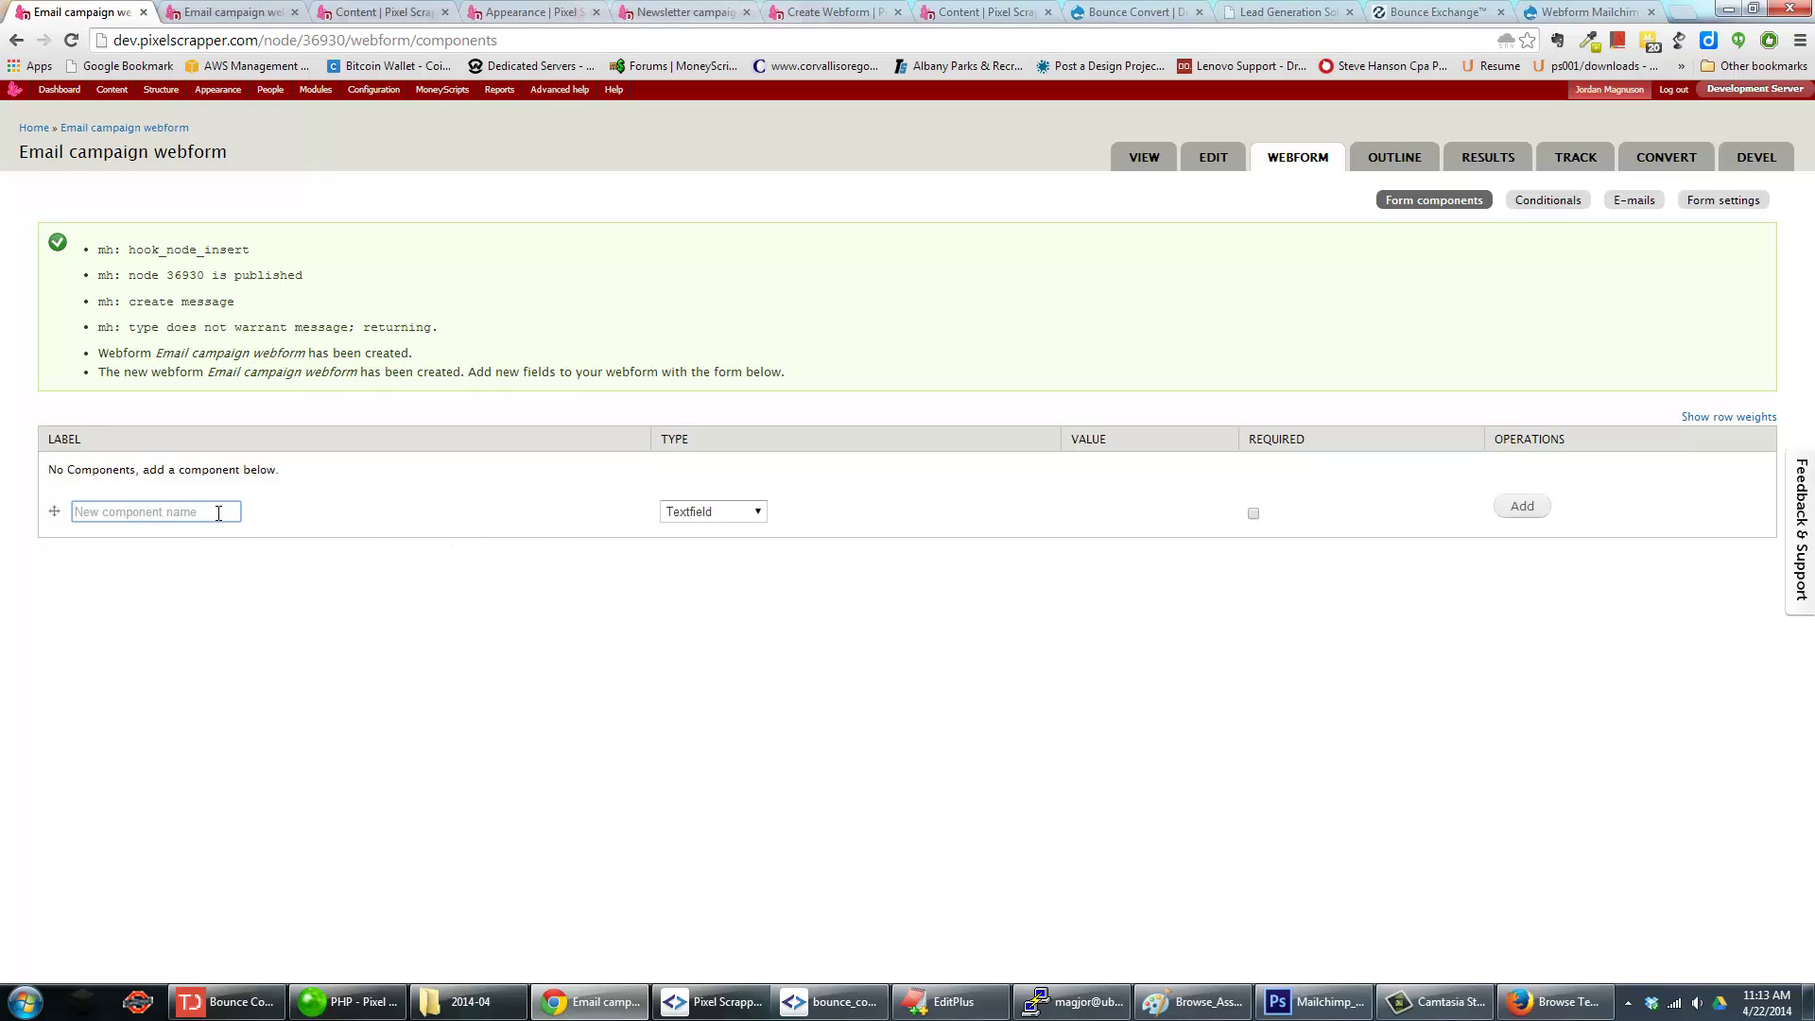
pyautogui.write('Email')
pyautogui.press('Tab')
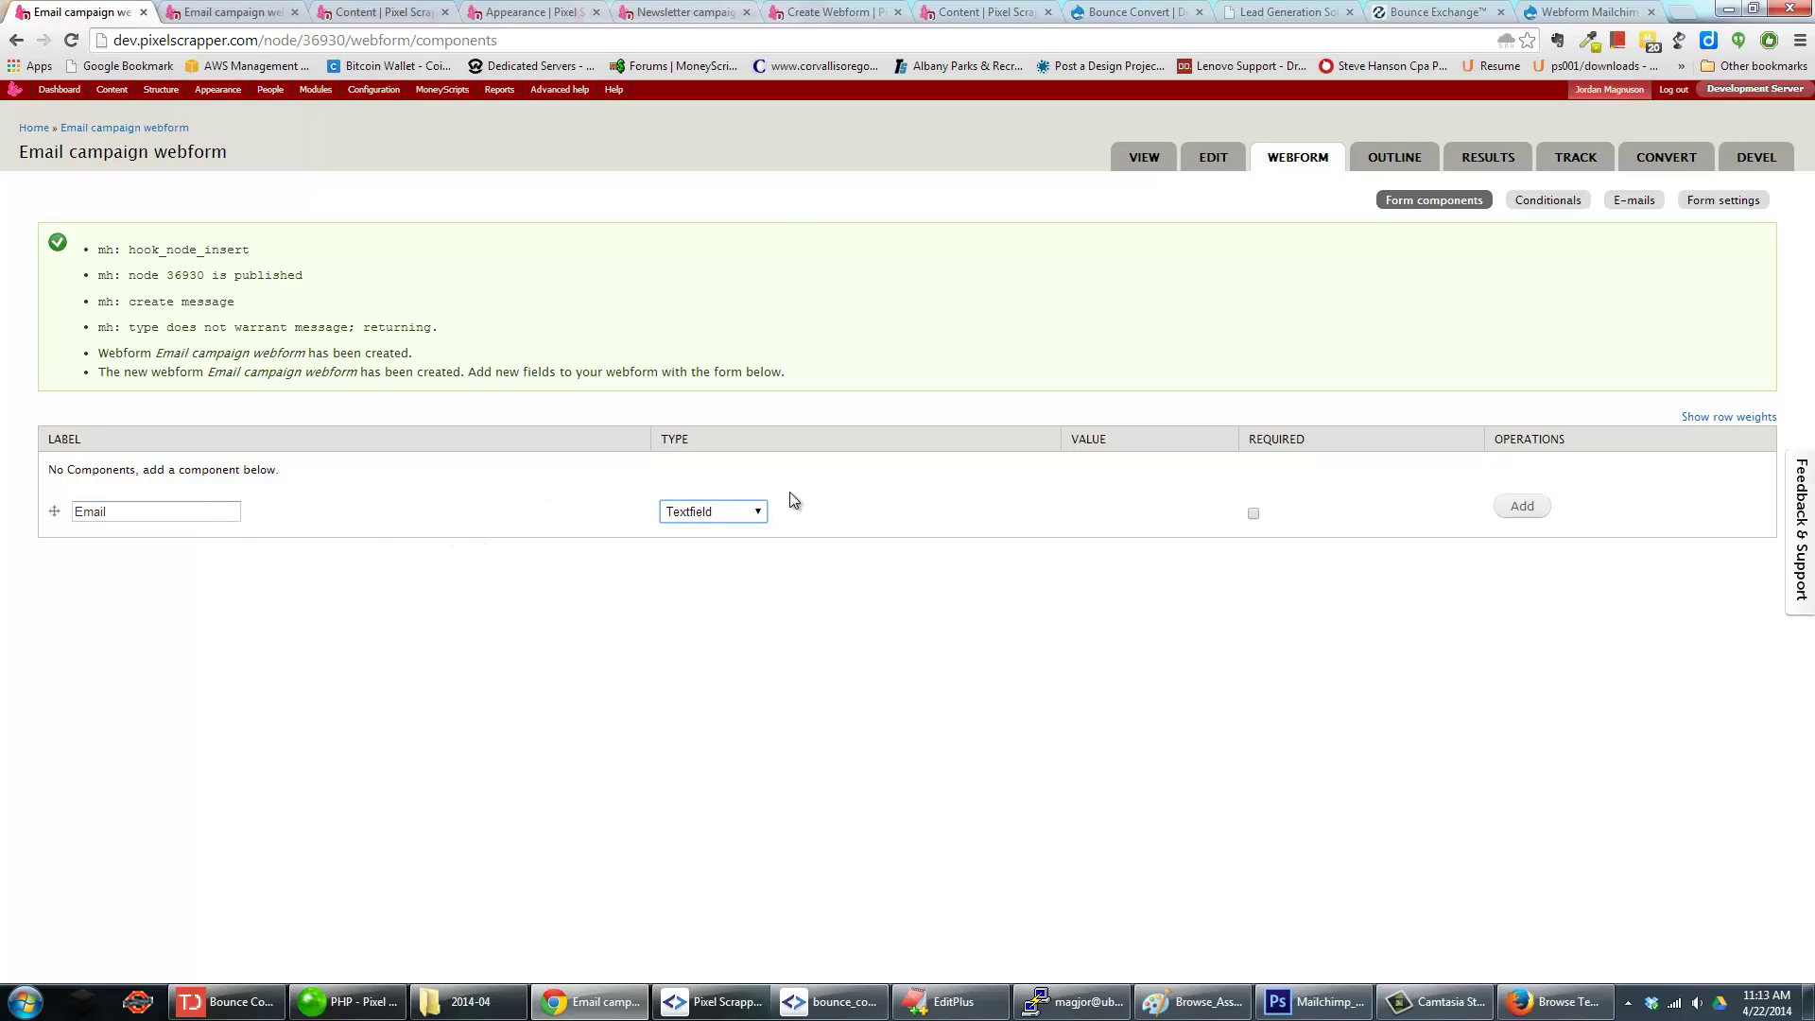
pyautogui.click(686, 512)
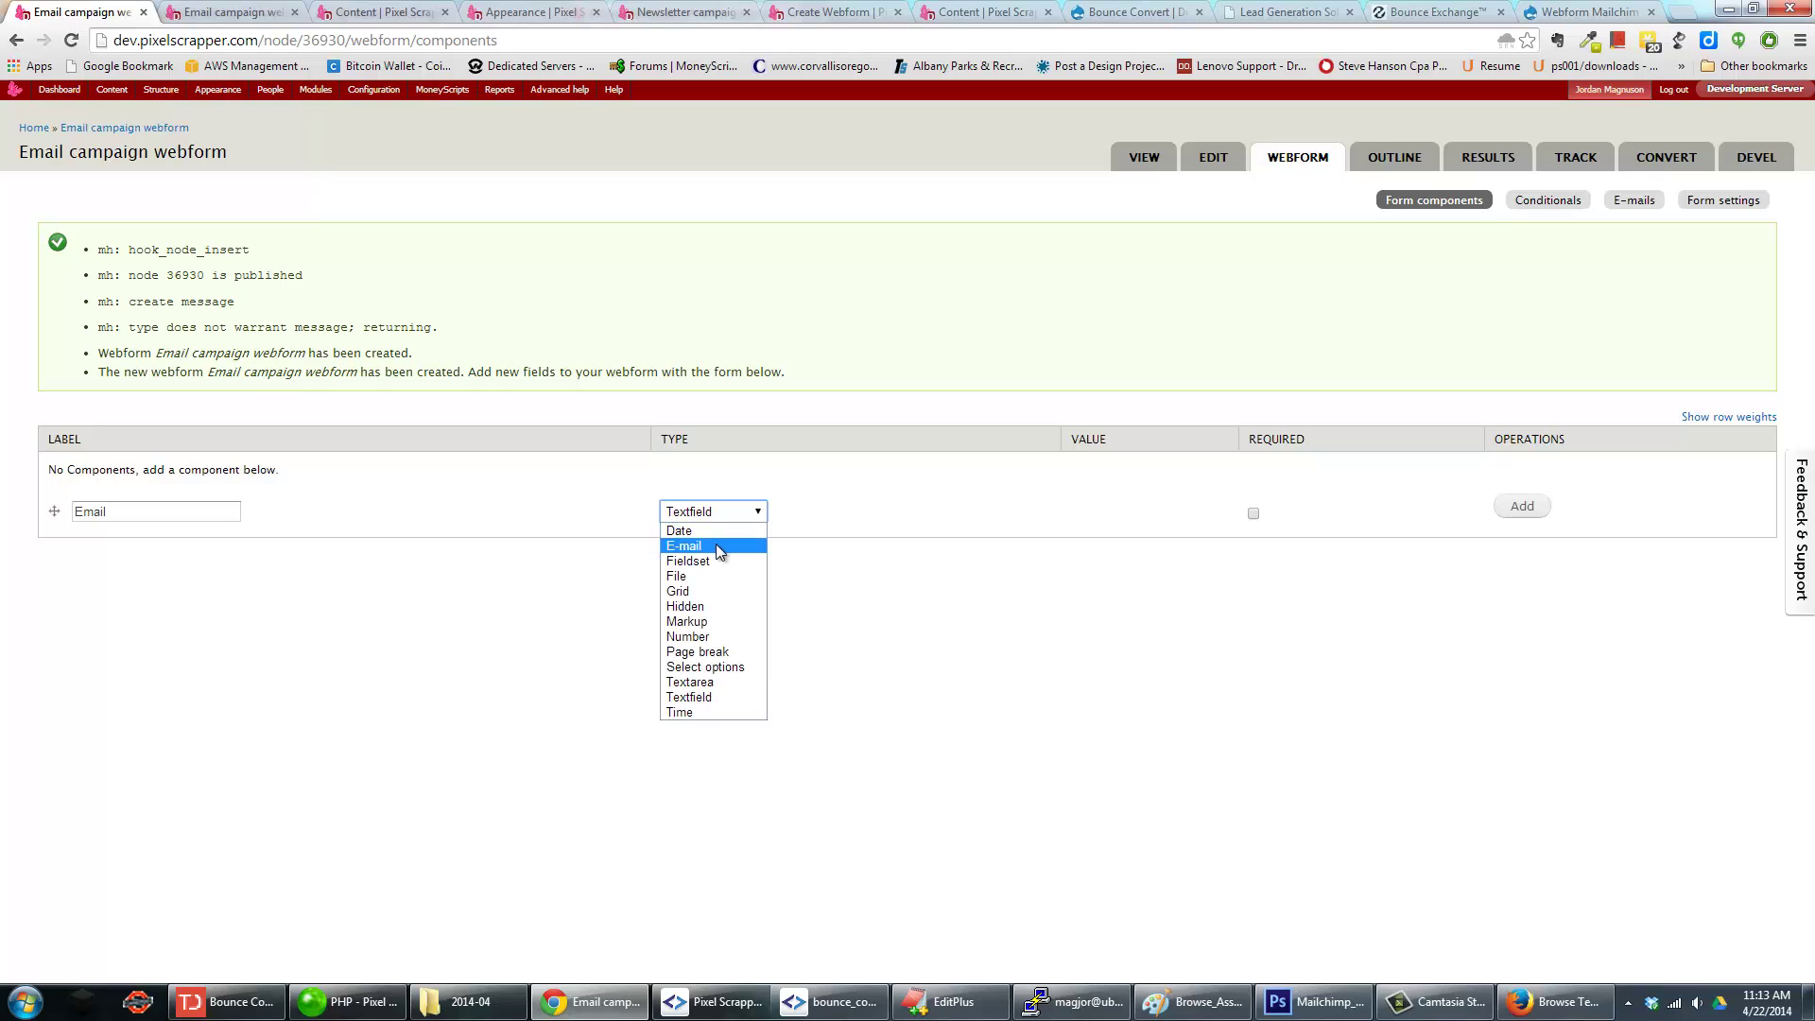
pyautogui.click(717, 547)
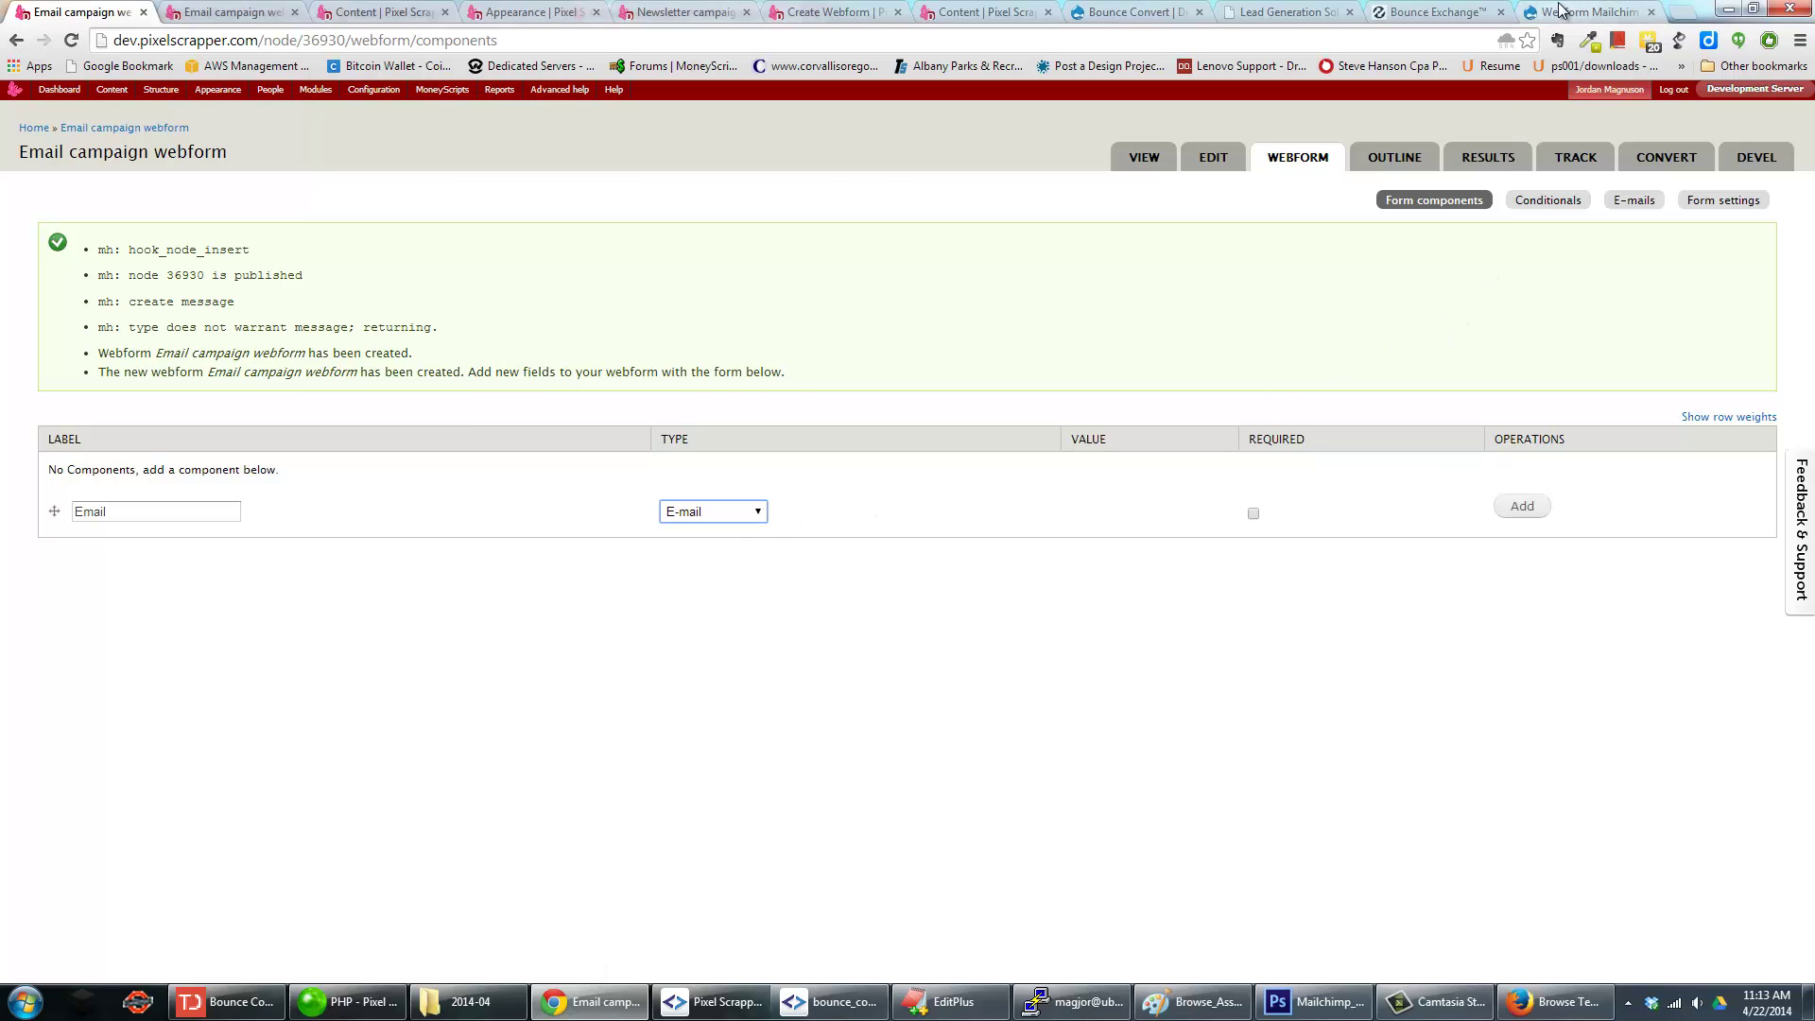
# Look at the Webform Mailchimp project page and its supported Webform versions, and return to the webform's components.
pyautogui.click(1589, 11)
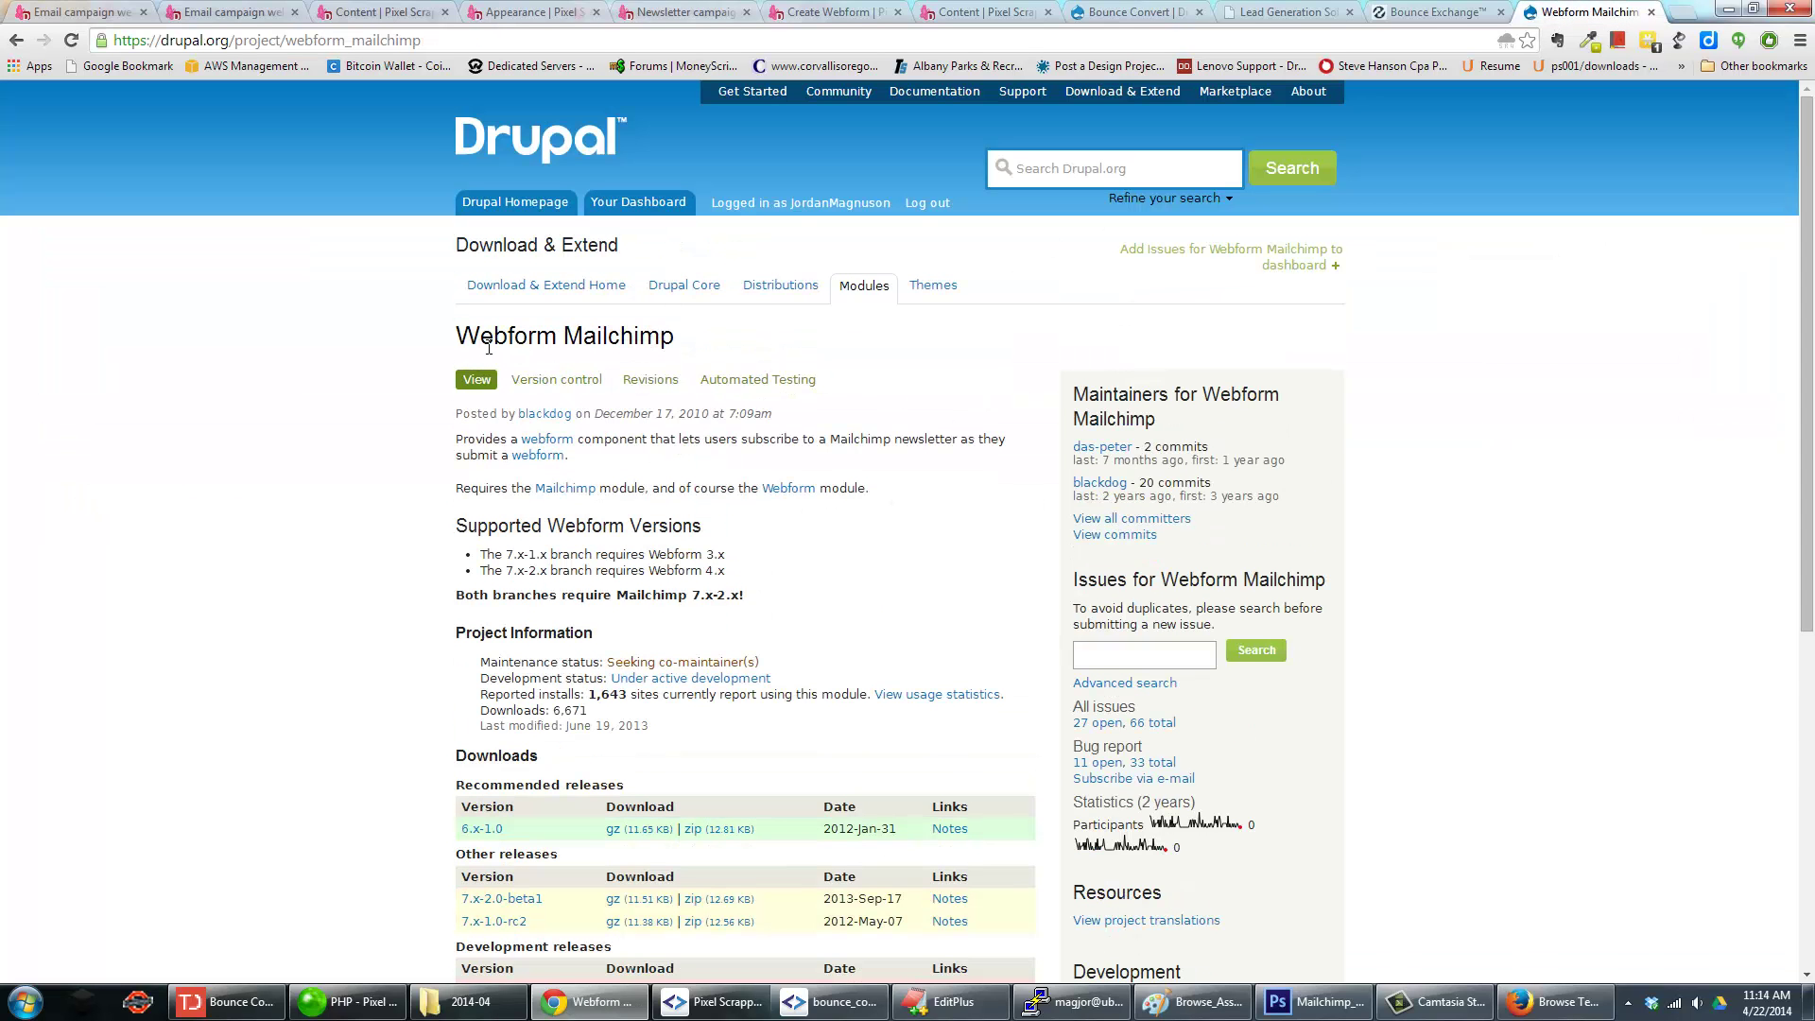
pyautogui.scroll(-1, 674, 357)
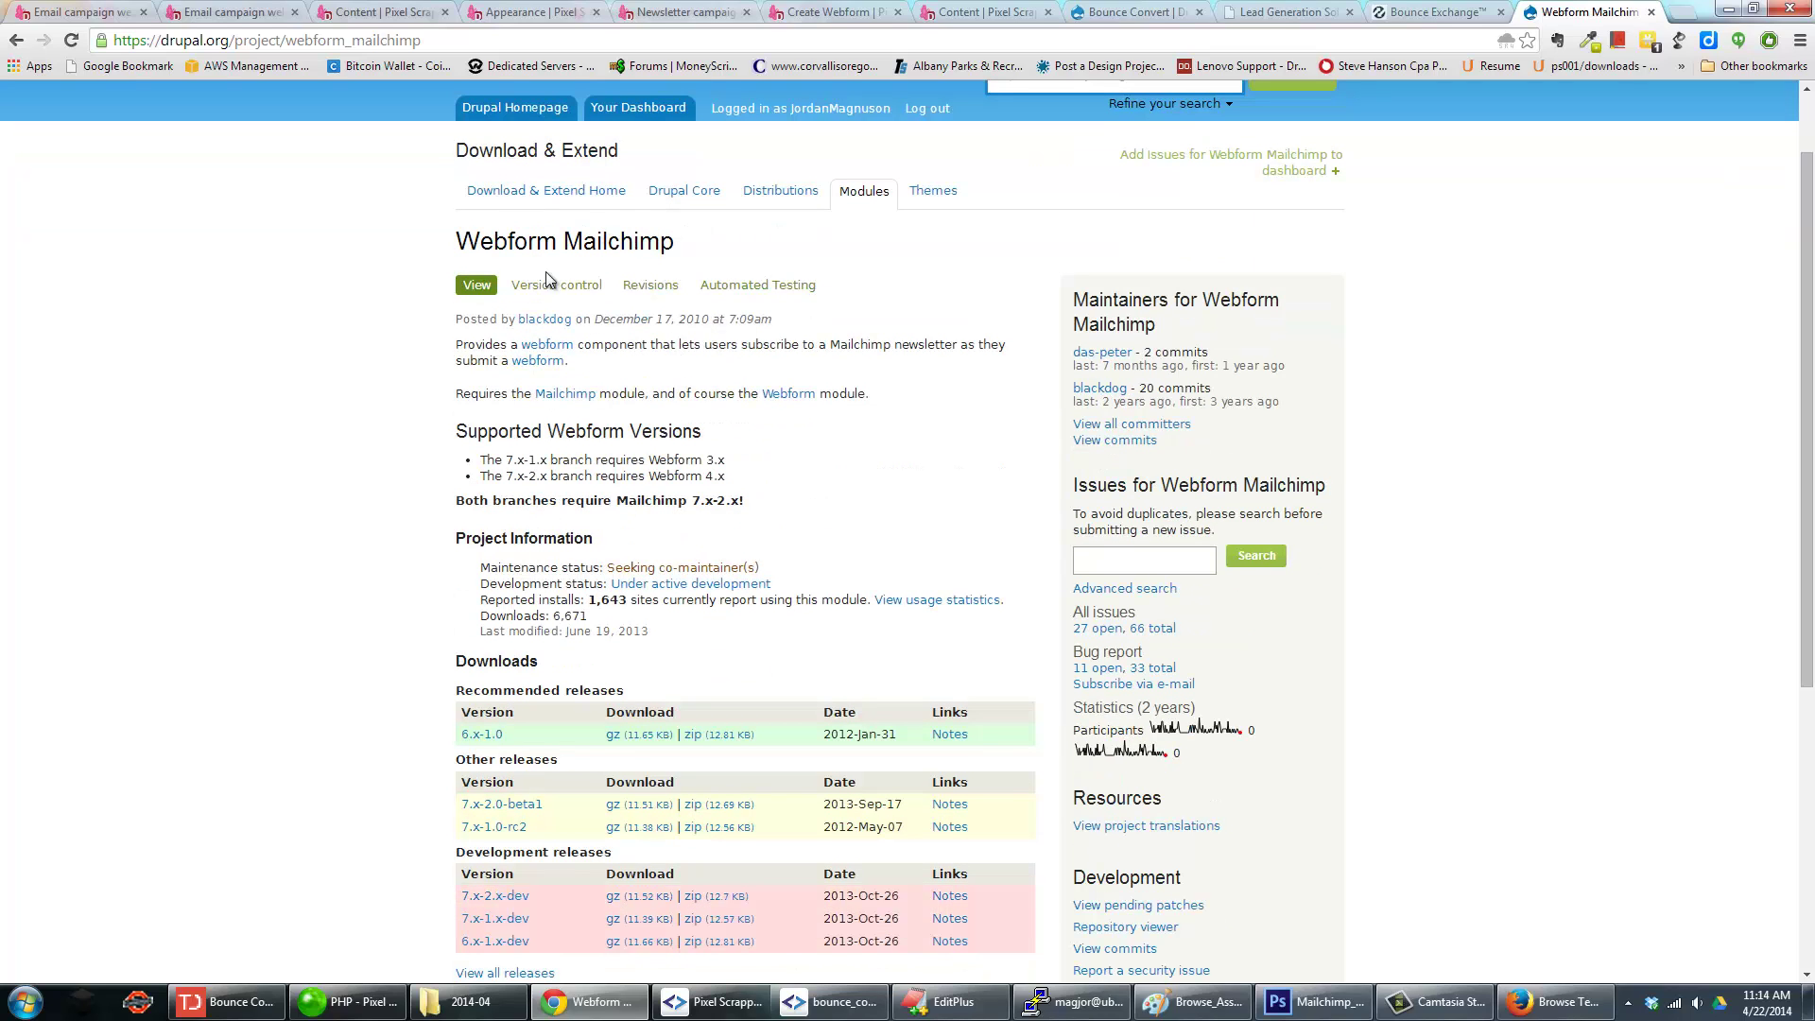
pyautogui.scroll(1, 624, 240)
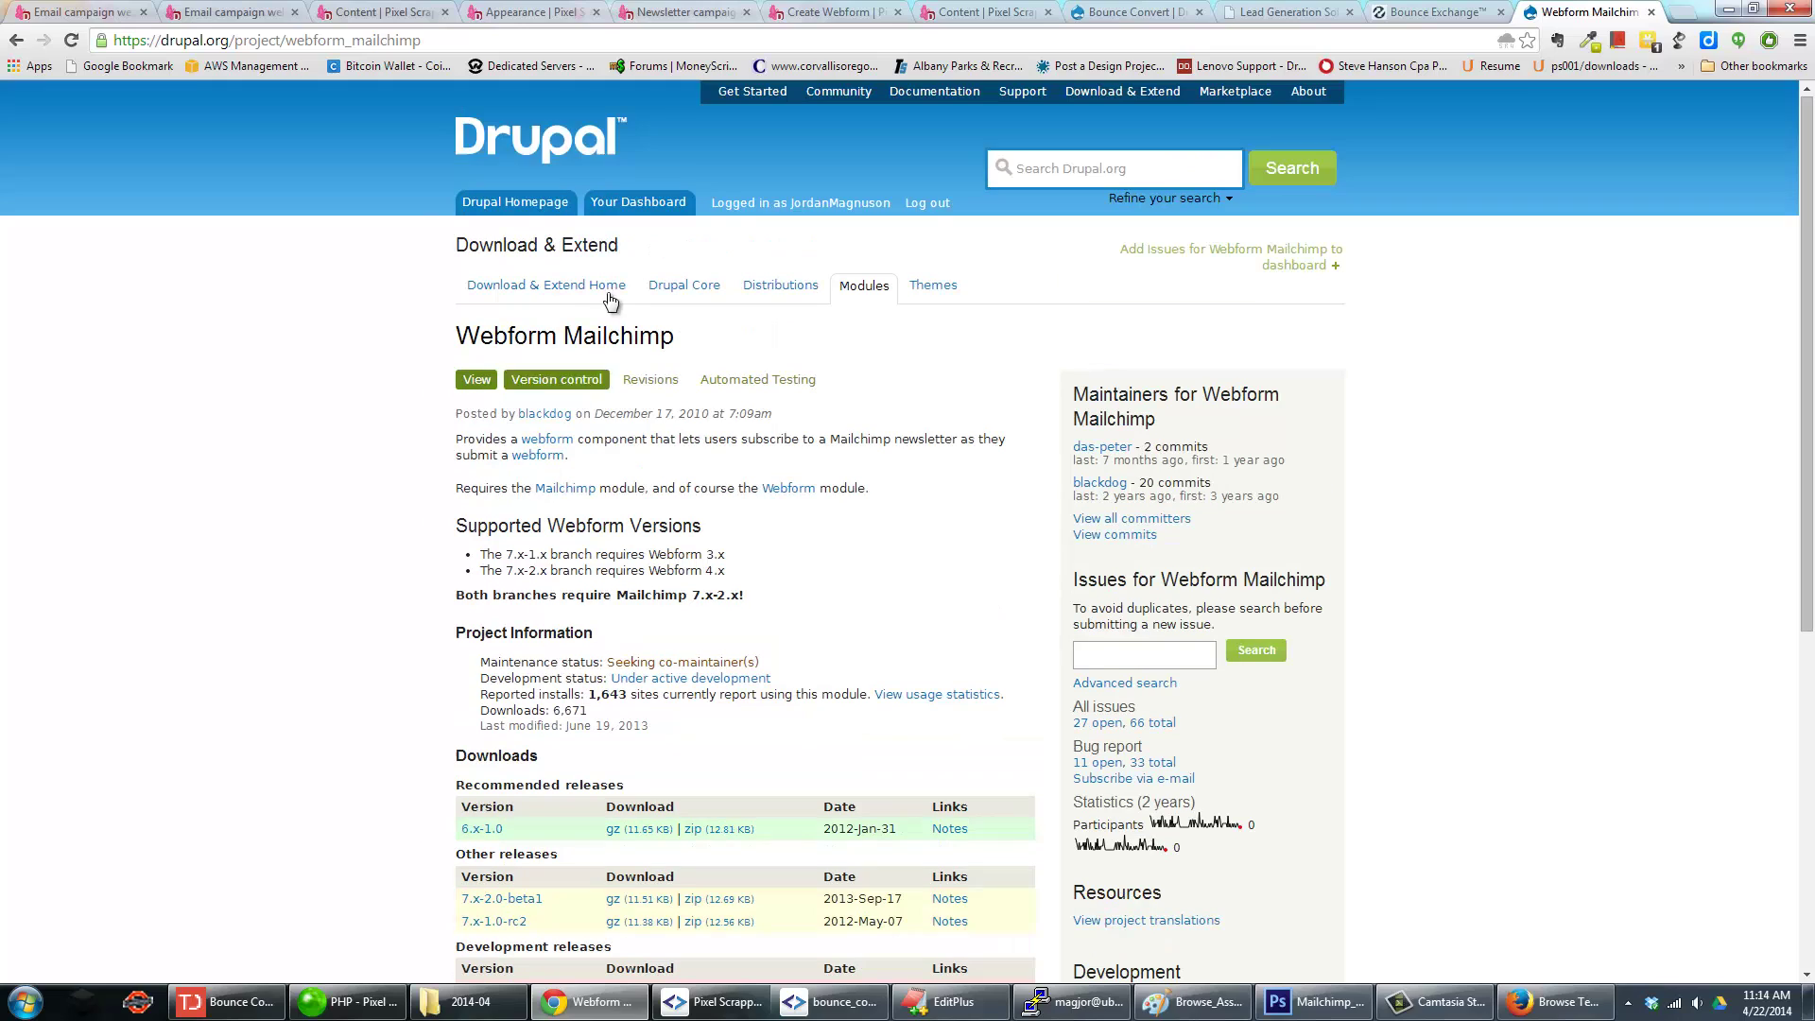
pyautogui.hotkey('ctrl', '1')
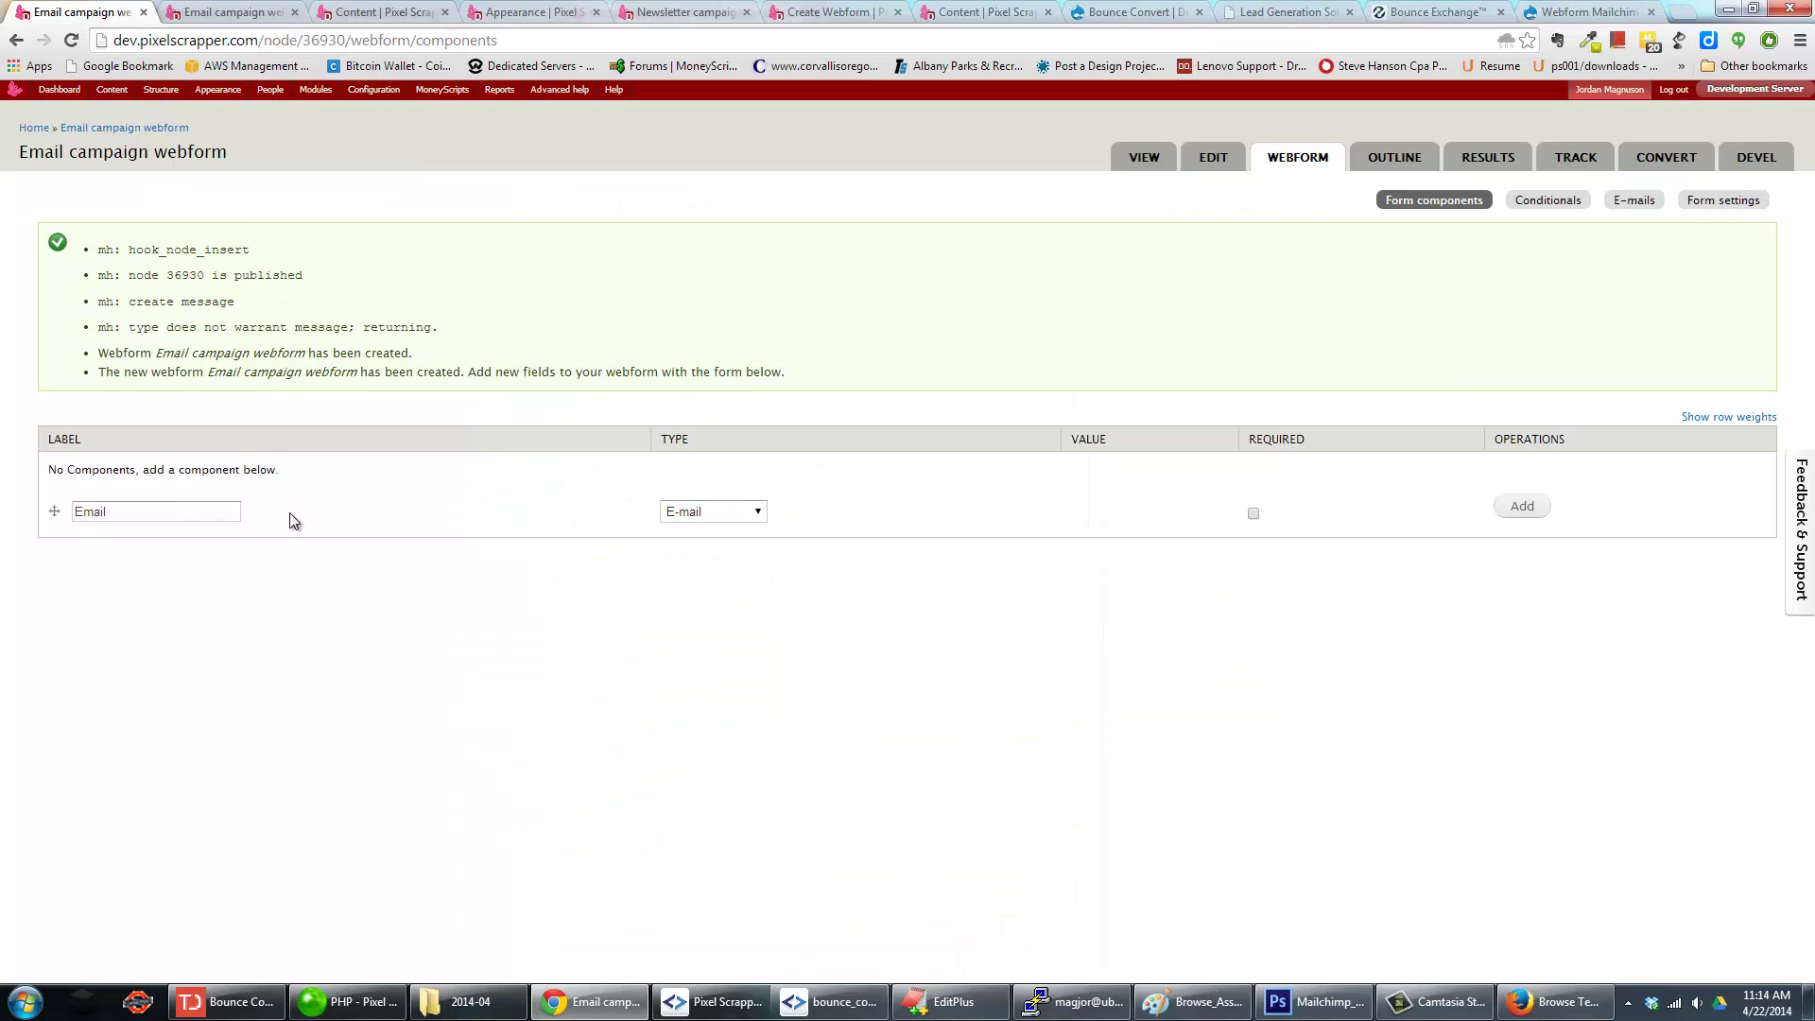
# Mark the Email component as required and add it to the webform with the E-mail type.
pyautogui.click(728, 511)
pyautogui.click(738, 548)
pyautogui.click(226, 512)
pyautogui.click(688, 519)
pyautogui.click(559, 524)
pyautogui.click(939, 531)
pyautogui.click(1254, 516)
pyautogui.click(1523, 507)
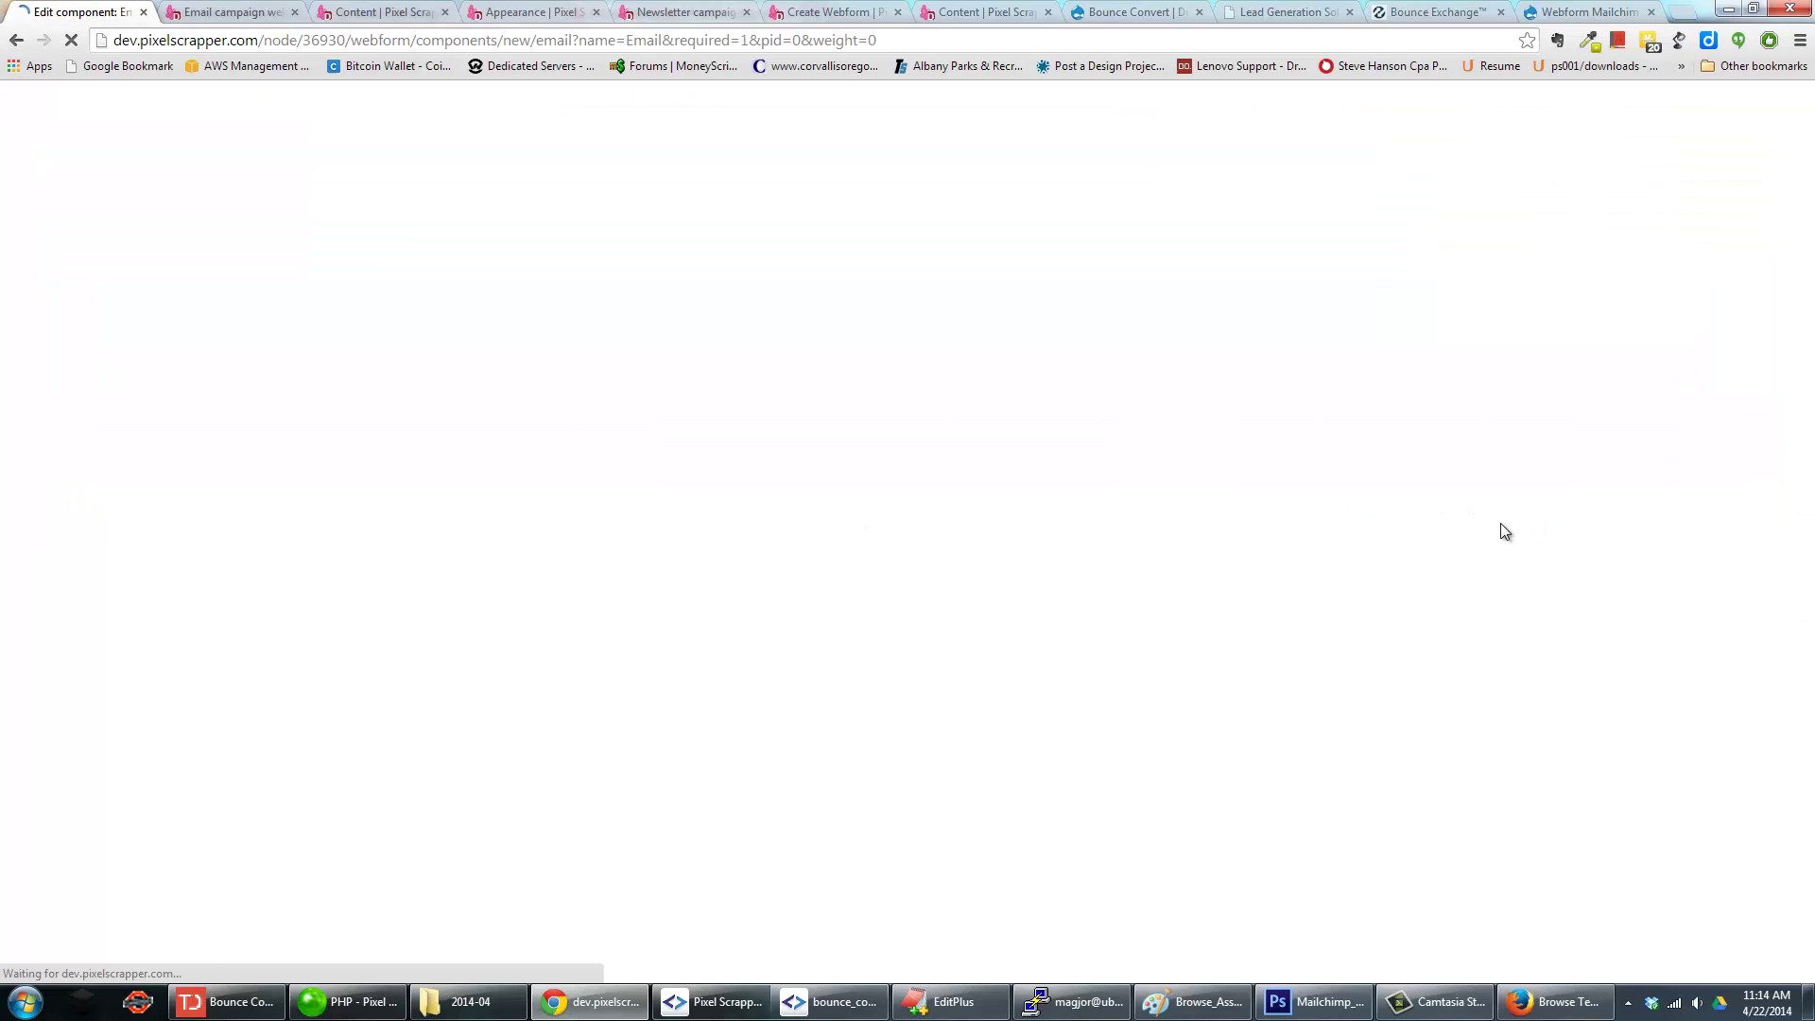
# Set the Email component's placeholder to "Please enter your email address" and its label display to None, and save the component.
pyautogui.scroll(-1, 474, 369)
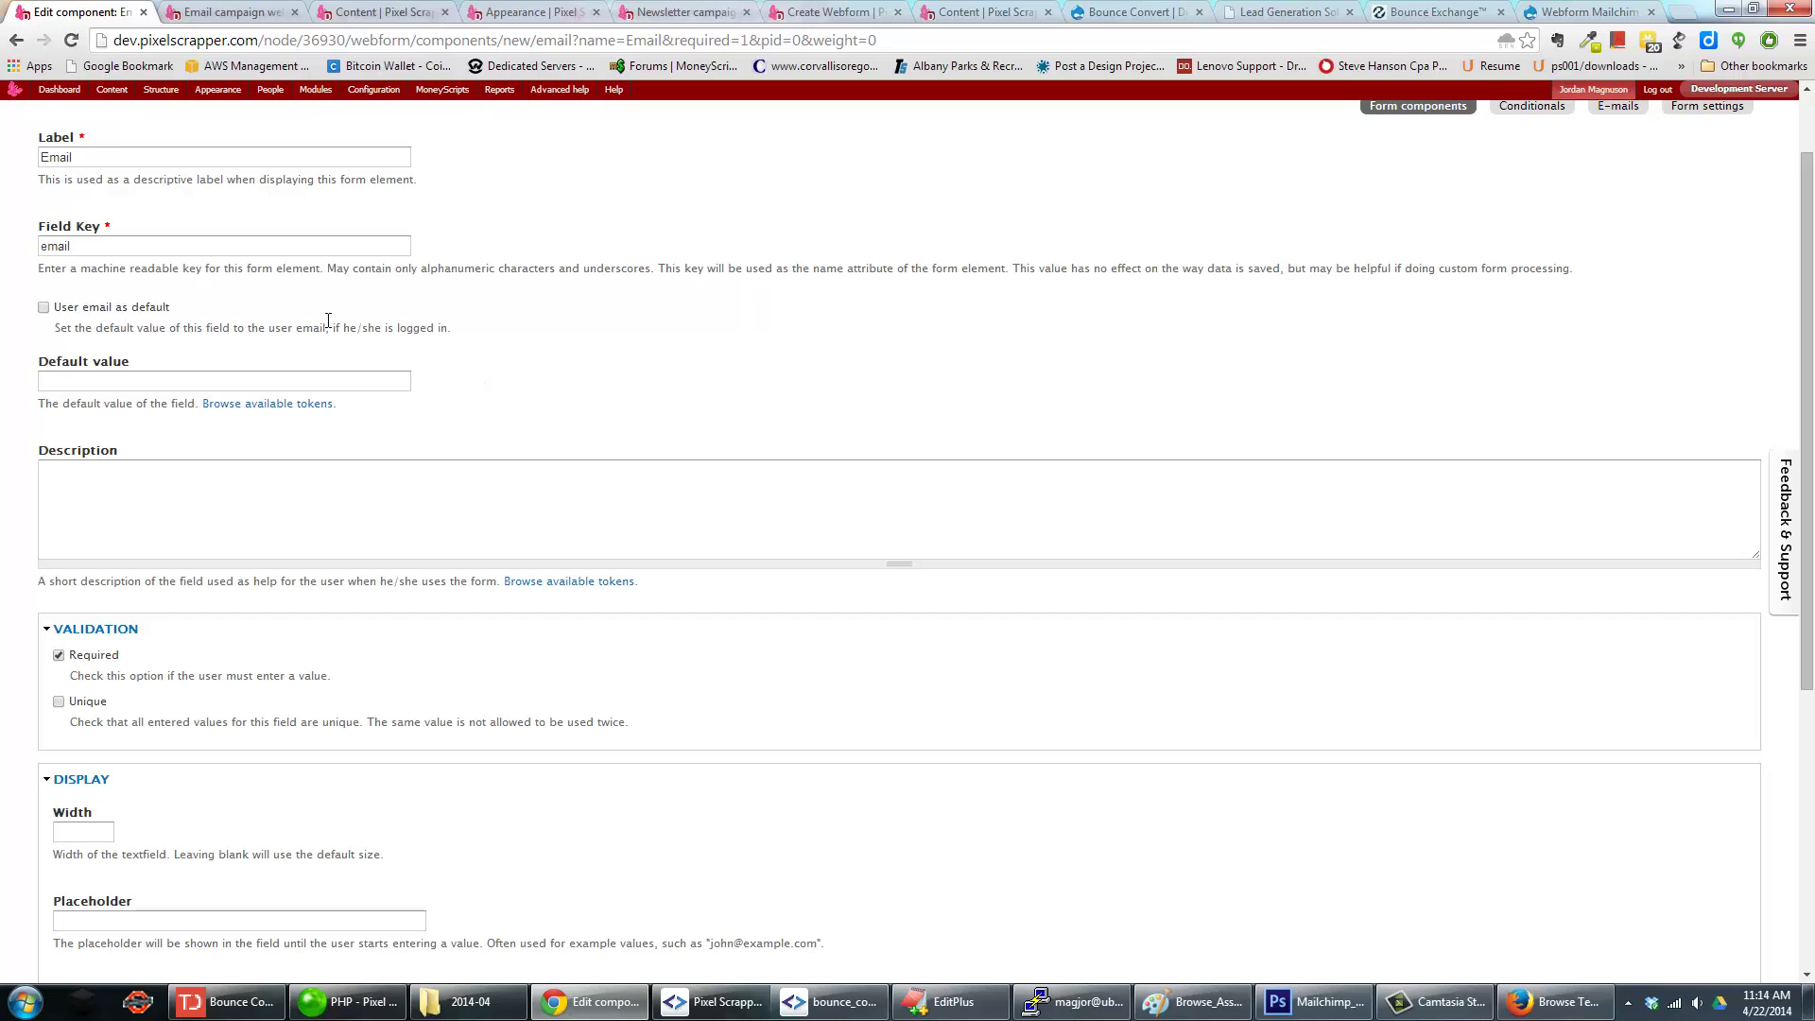
pyautogui.scroll(-1, 259, 324)
pyautogui.scroll(-3, 237, 378)
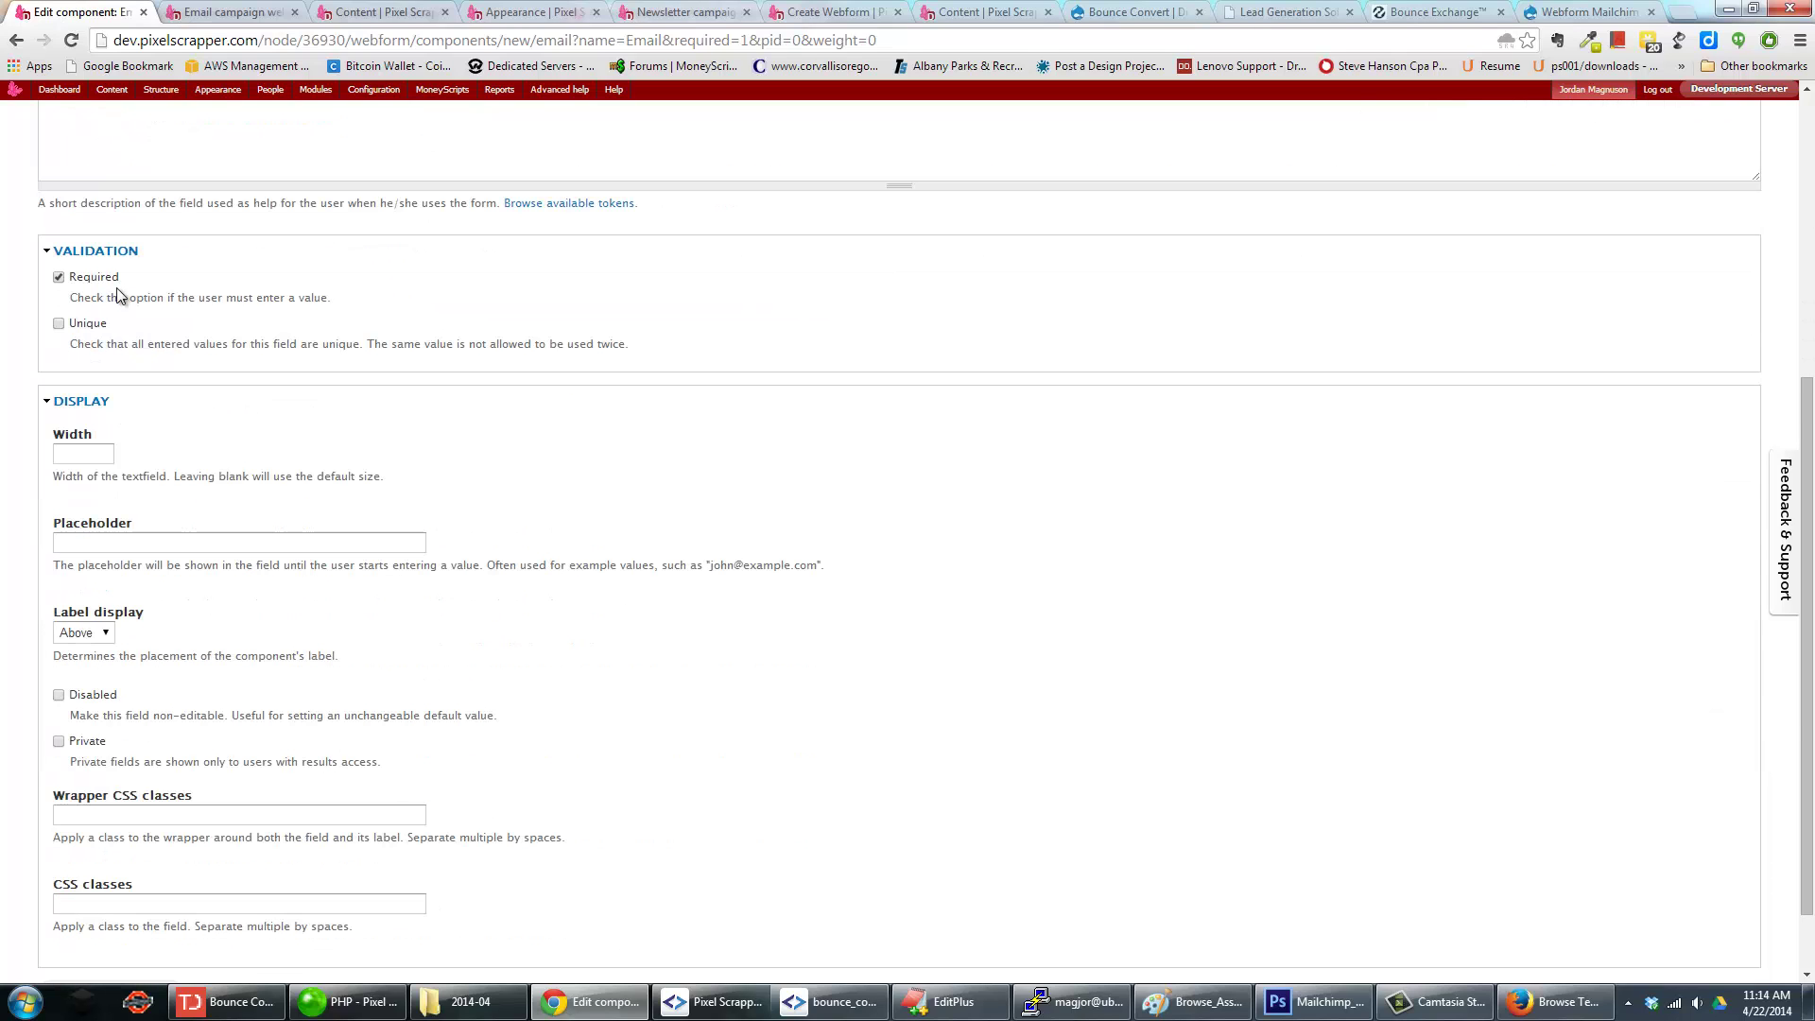
pyautogui.scroll(-1, 112, 439)
pyautogui.click(109, 451)
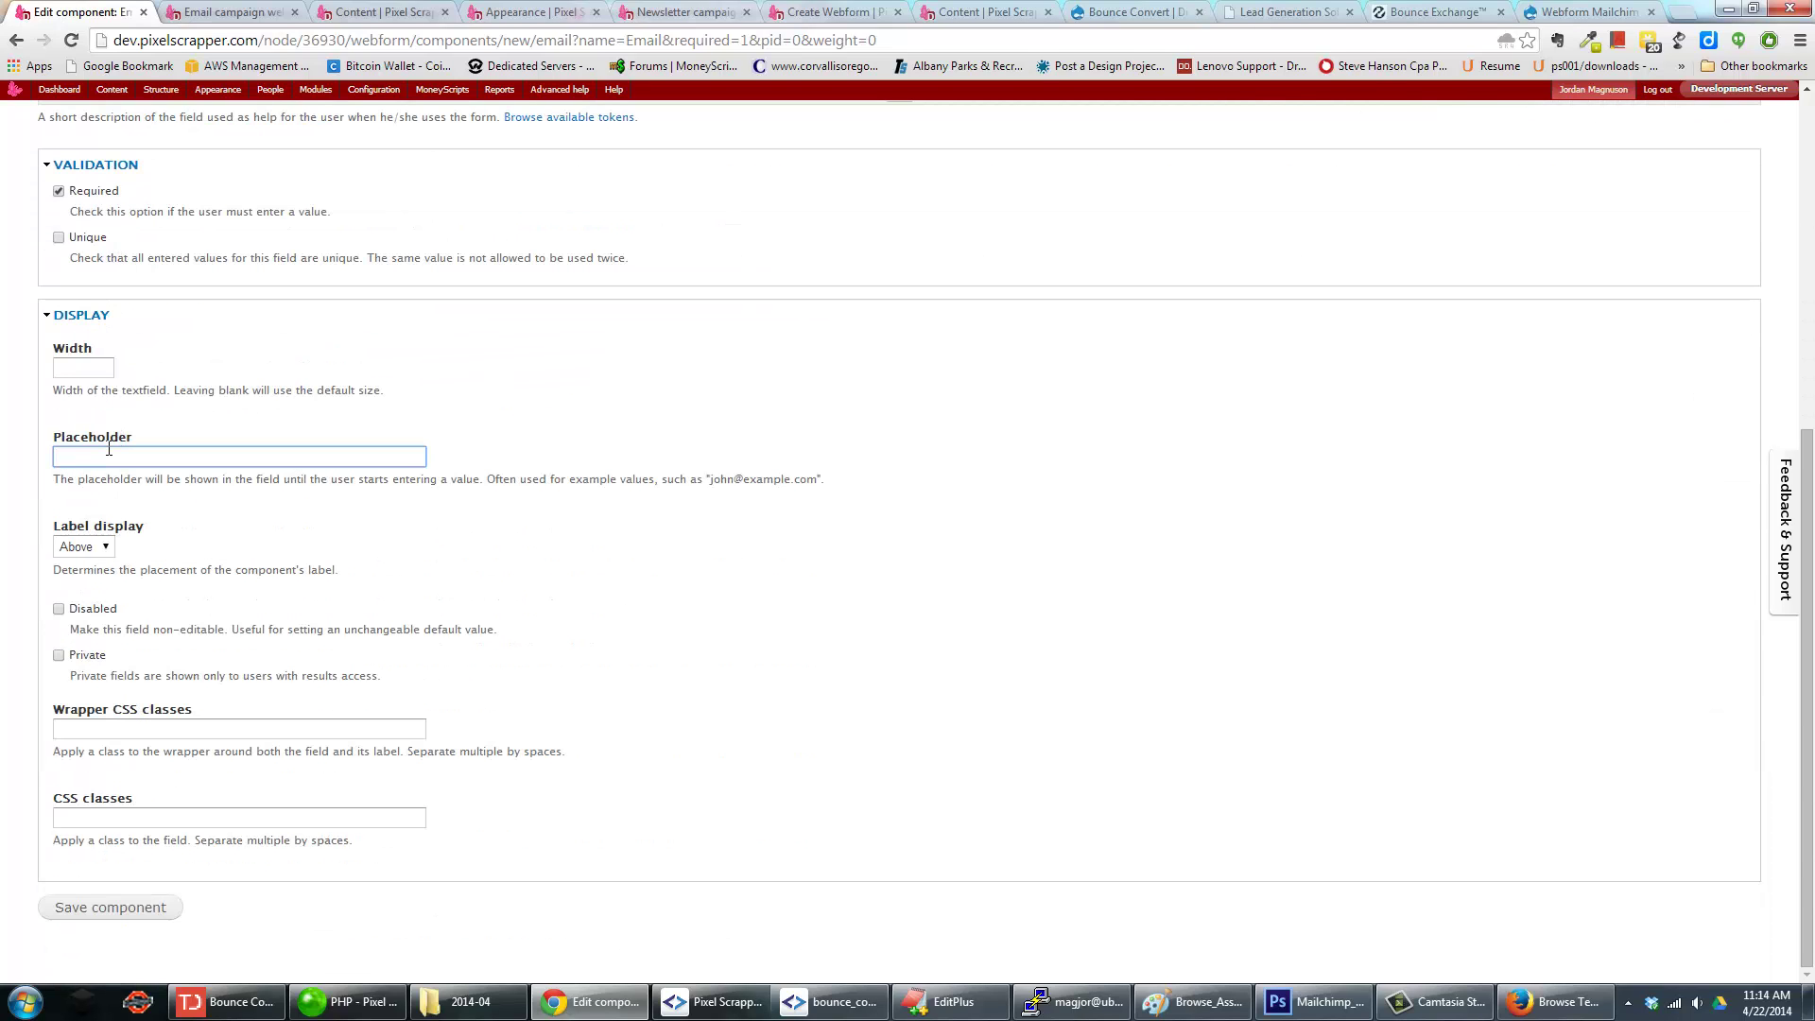
pyautogui.write('Please enter your email address')
pyautogui.click(84, 546)
pyautogui.click(74, 601)
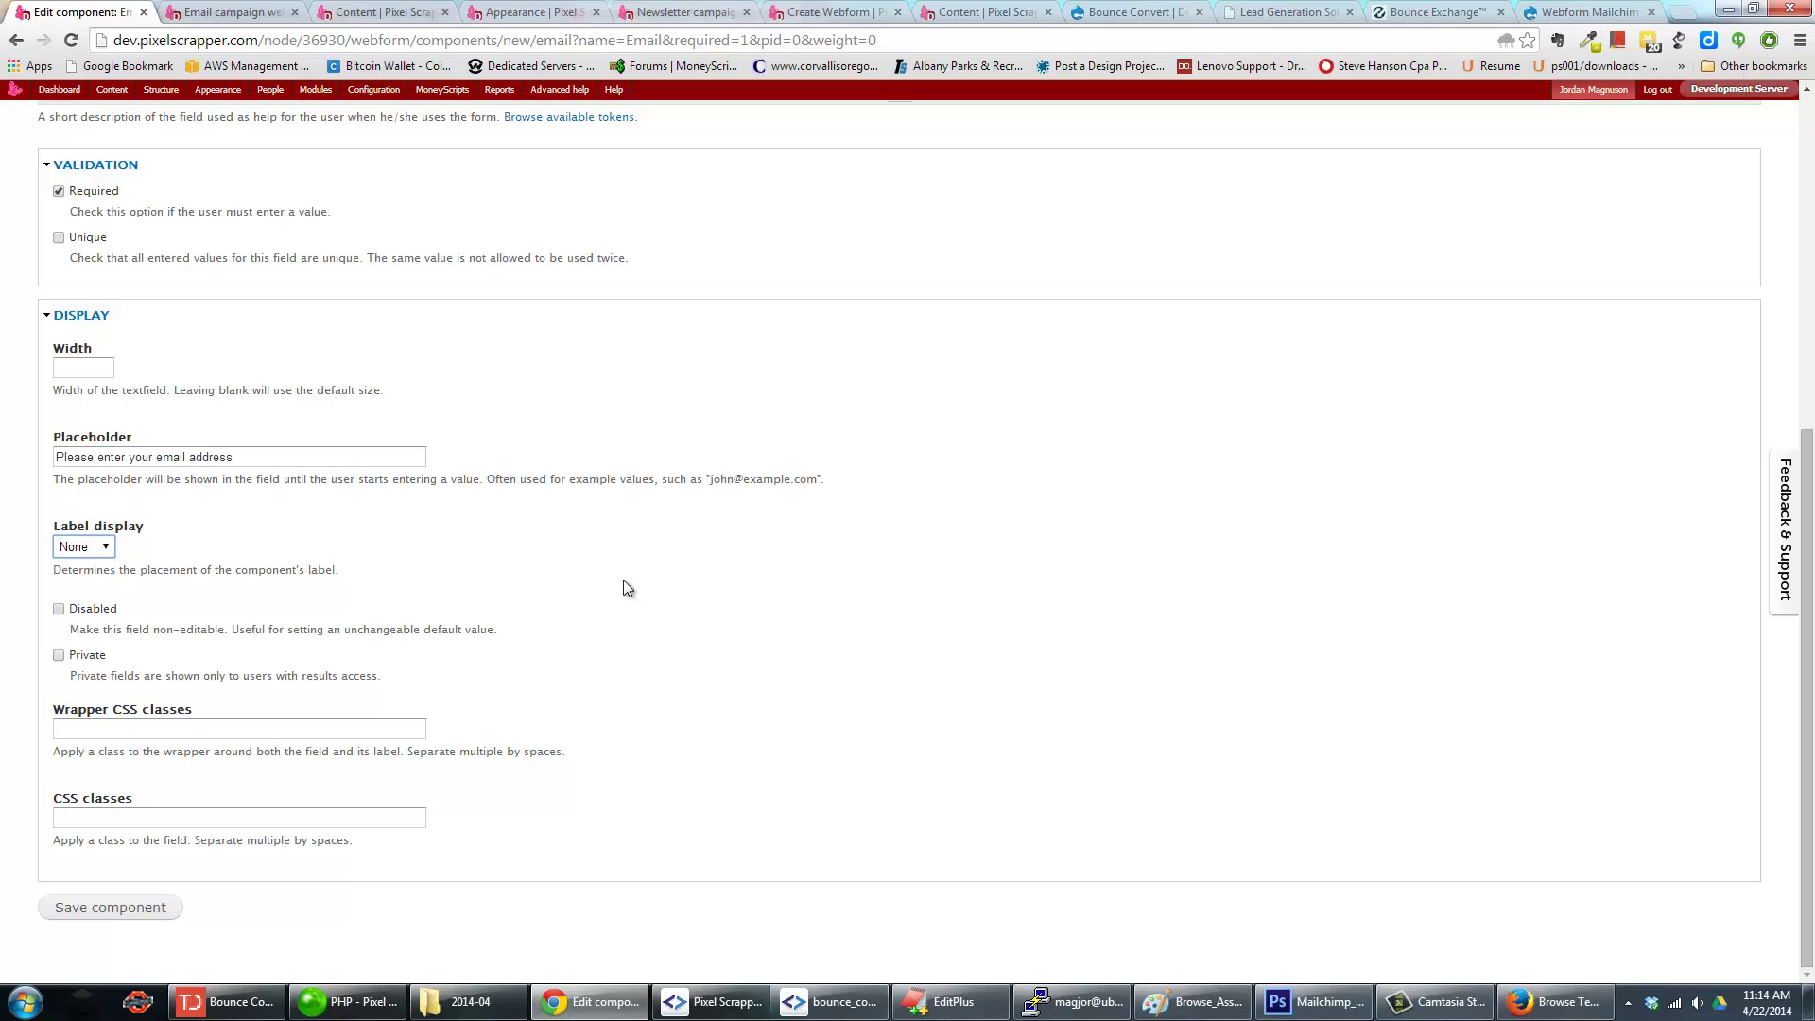
pyautogui.click(153, 908)
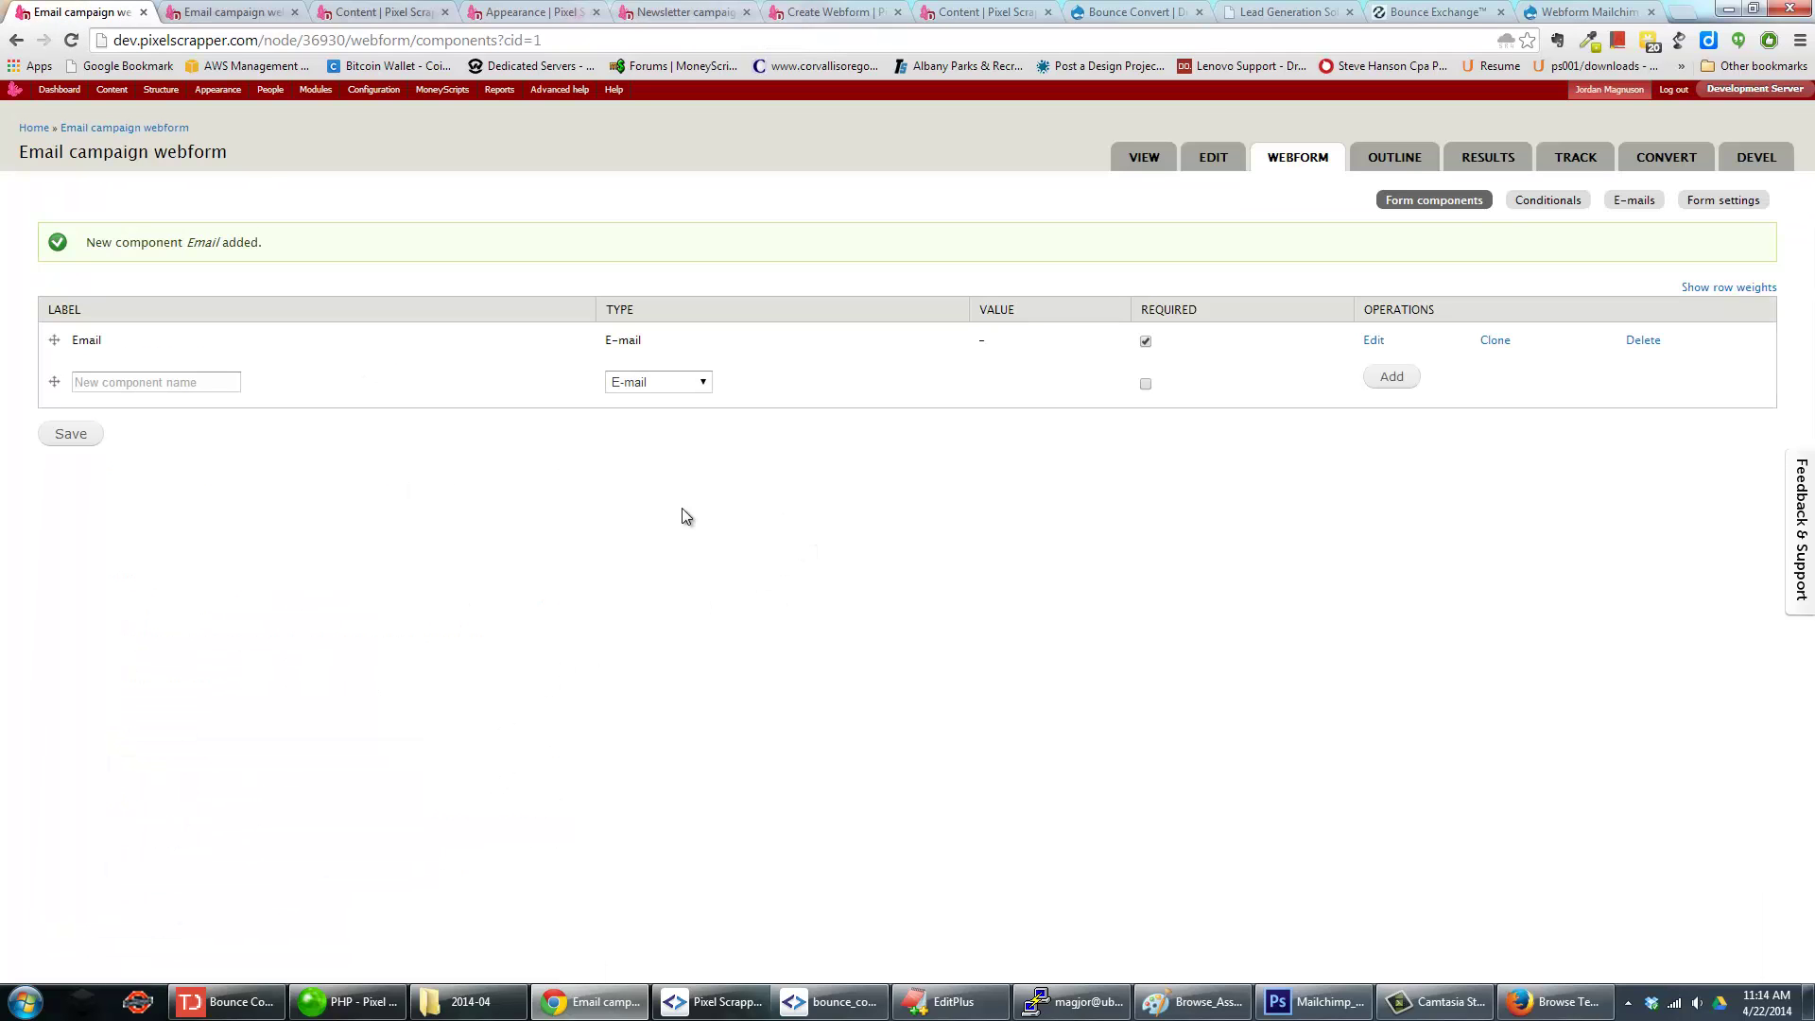
pyautogui.click(227, 383)
pyautogui.press('F10')
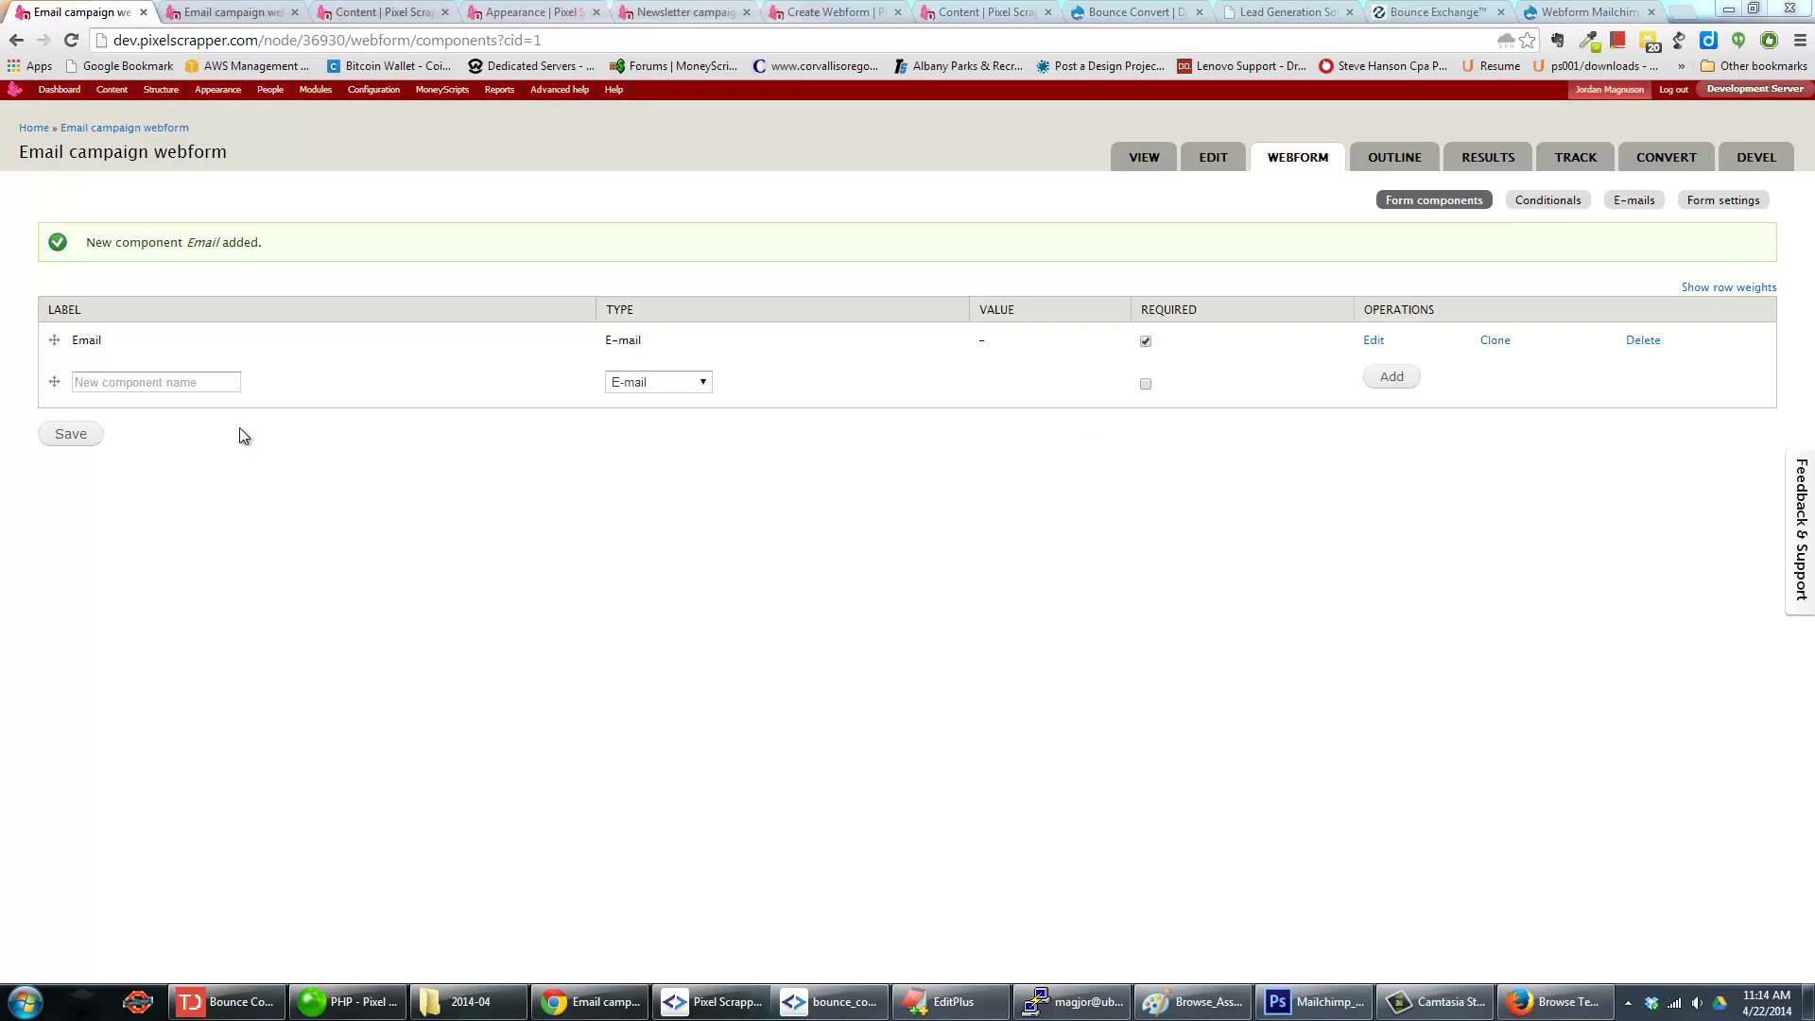
pyautogui.click(201, 388)
pyautogui.write('Message')
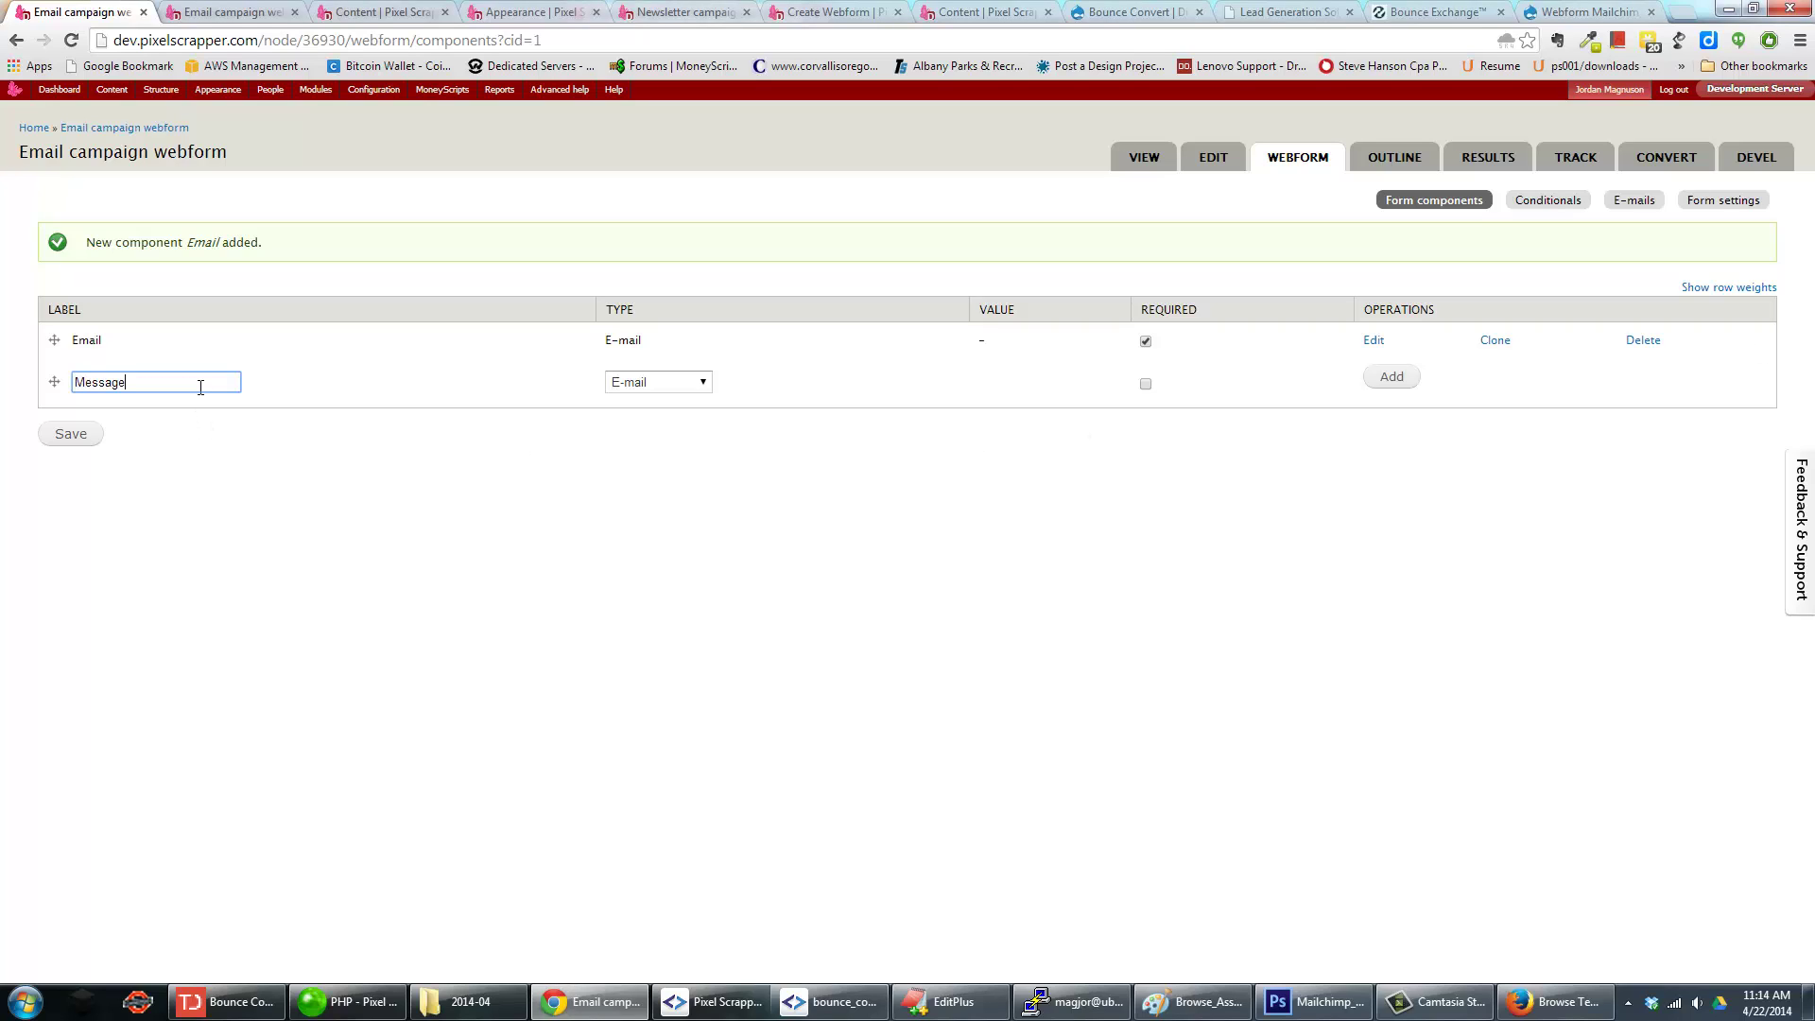
pyautogui.press('Tab')
pyautogui.click(653, 382)
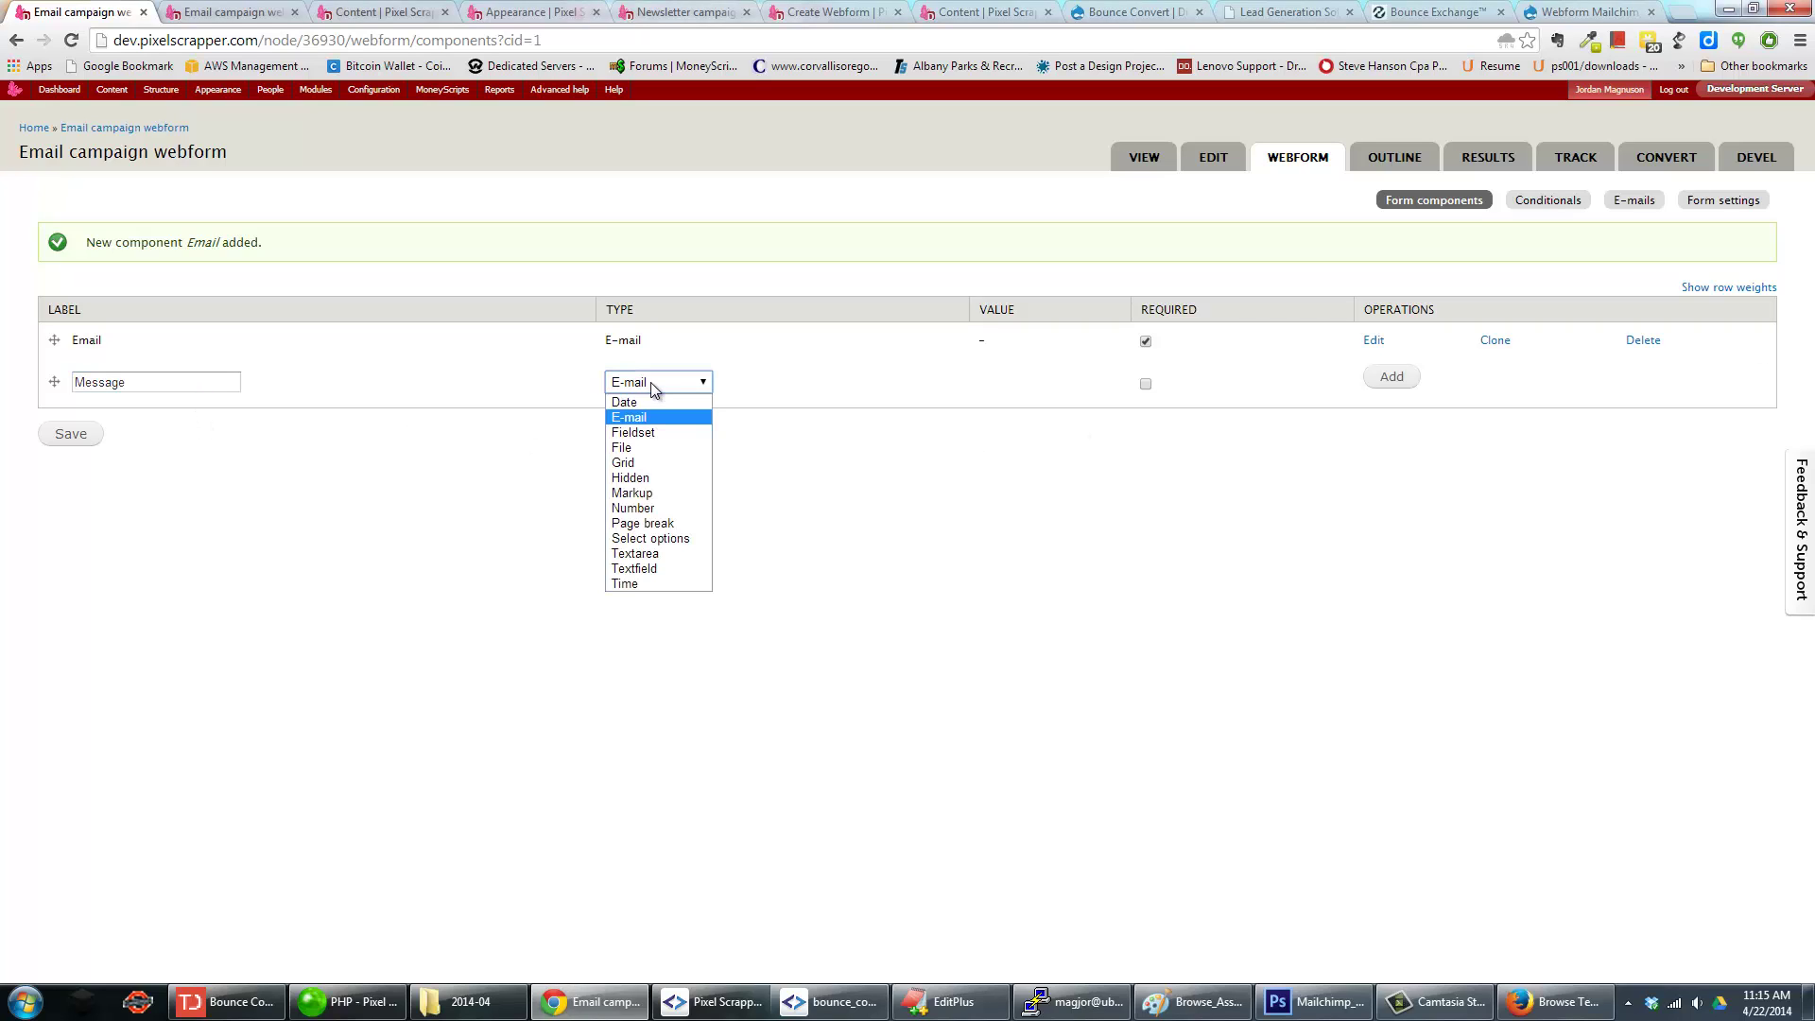
pyautogui.click(650, 382)
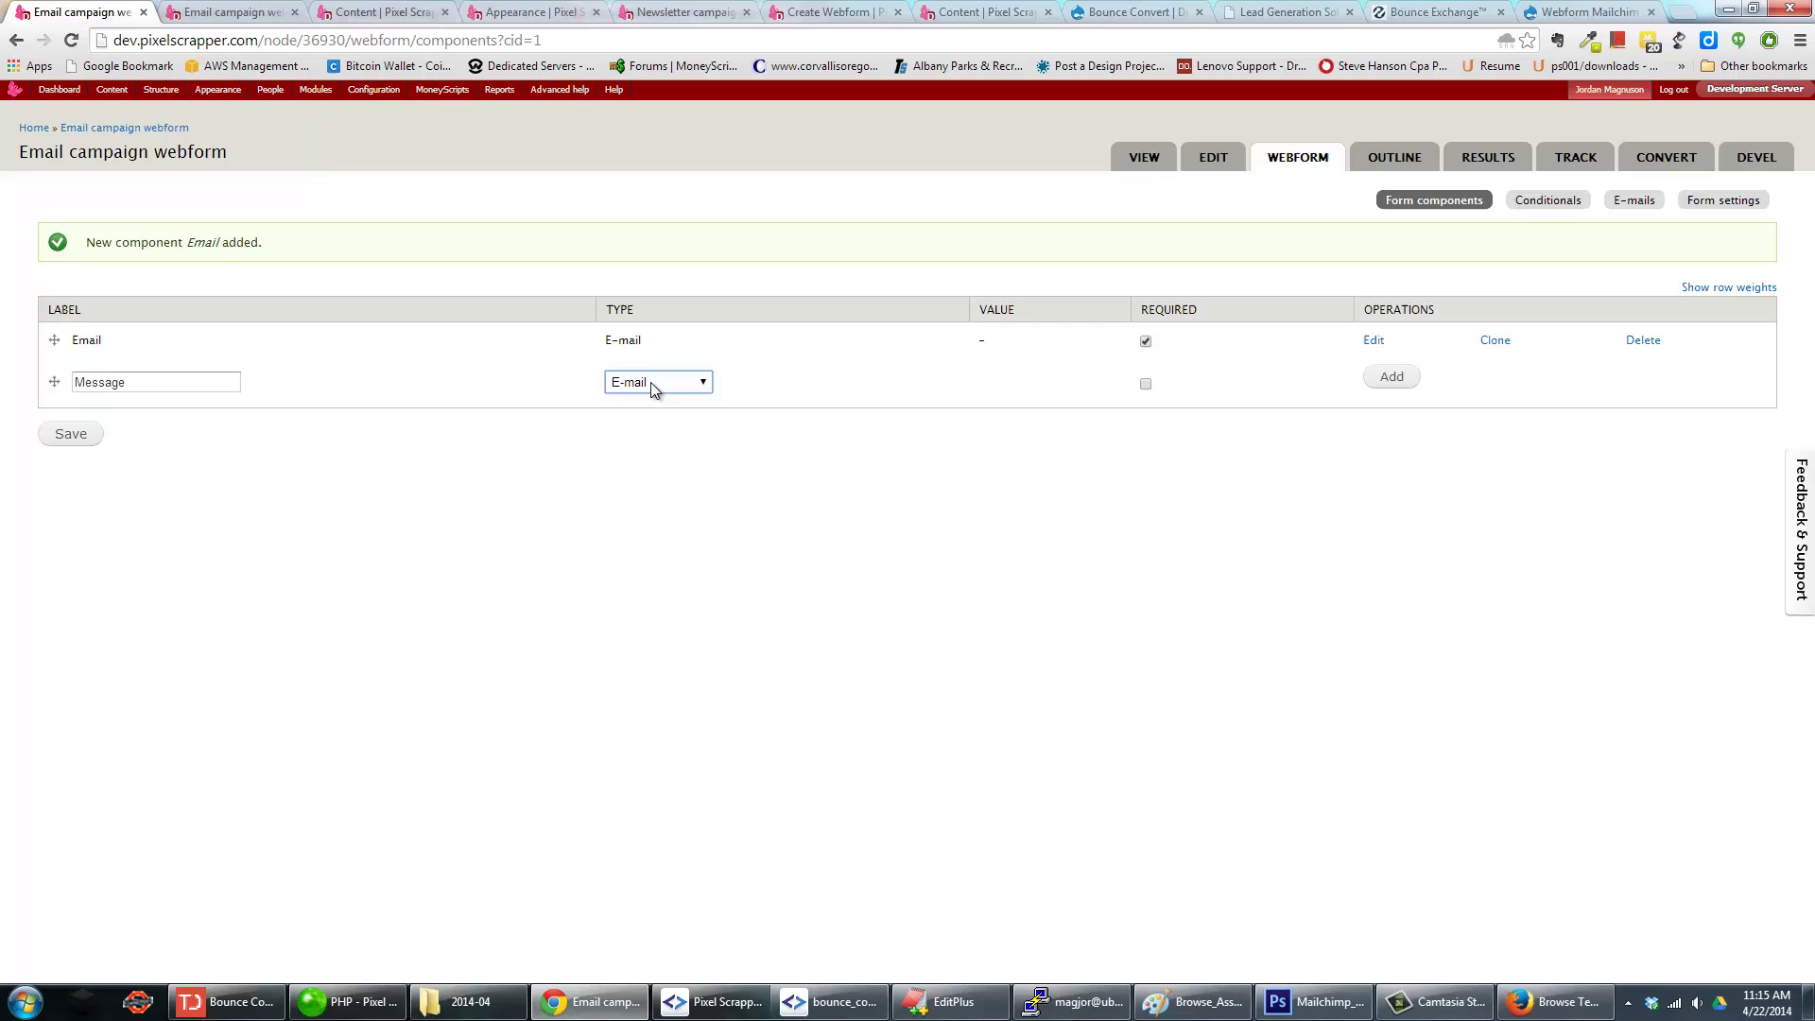
# View the email campaign webform as displayed on the site and return to its component list.
pyautogui.click(1125, 159)
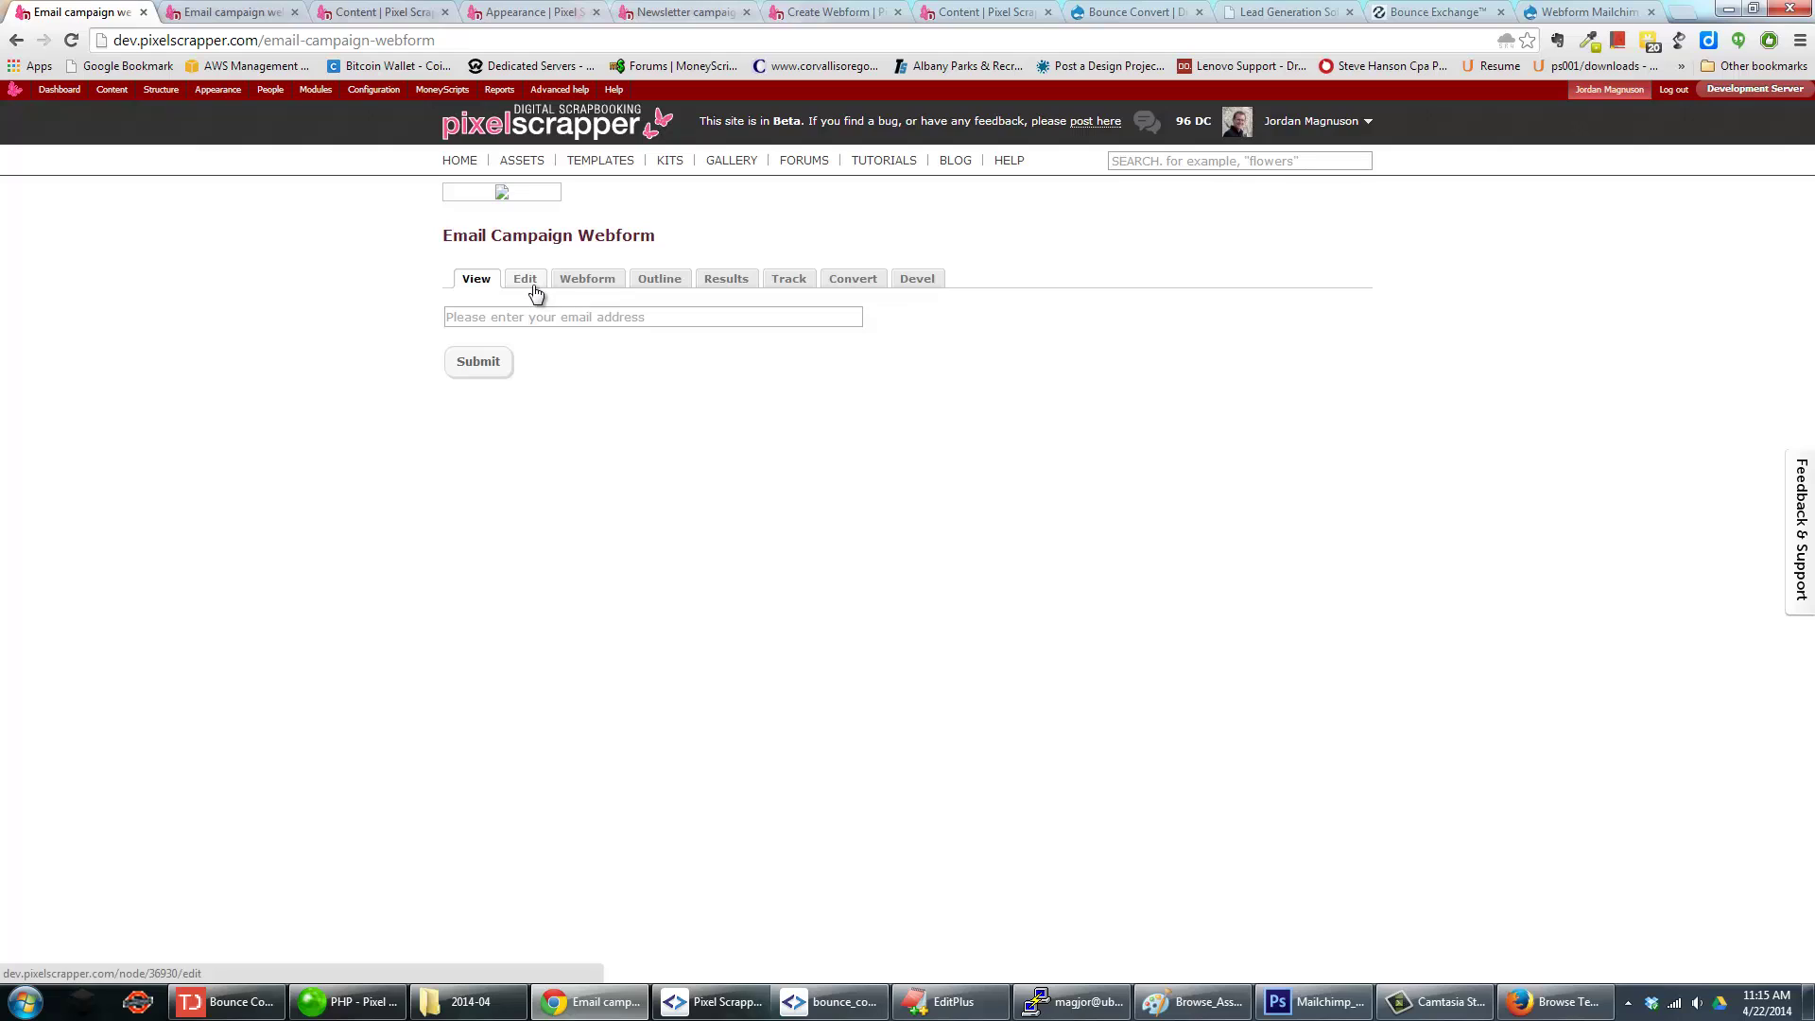
pyautogui.click(567, 281)
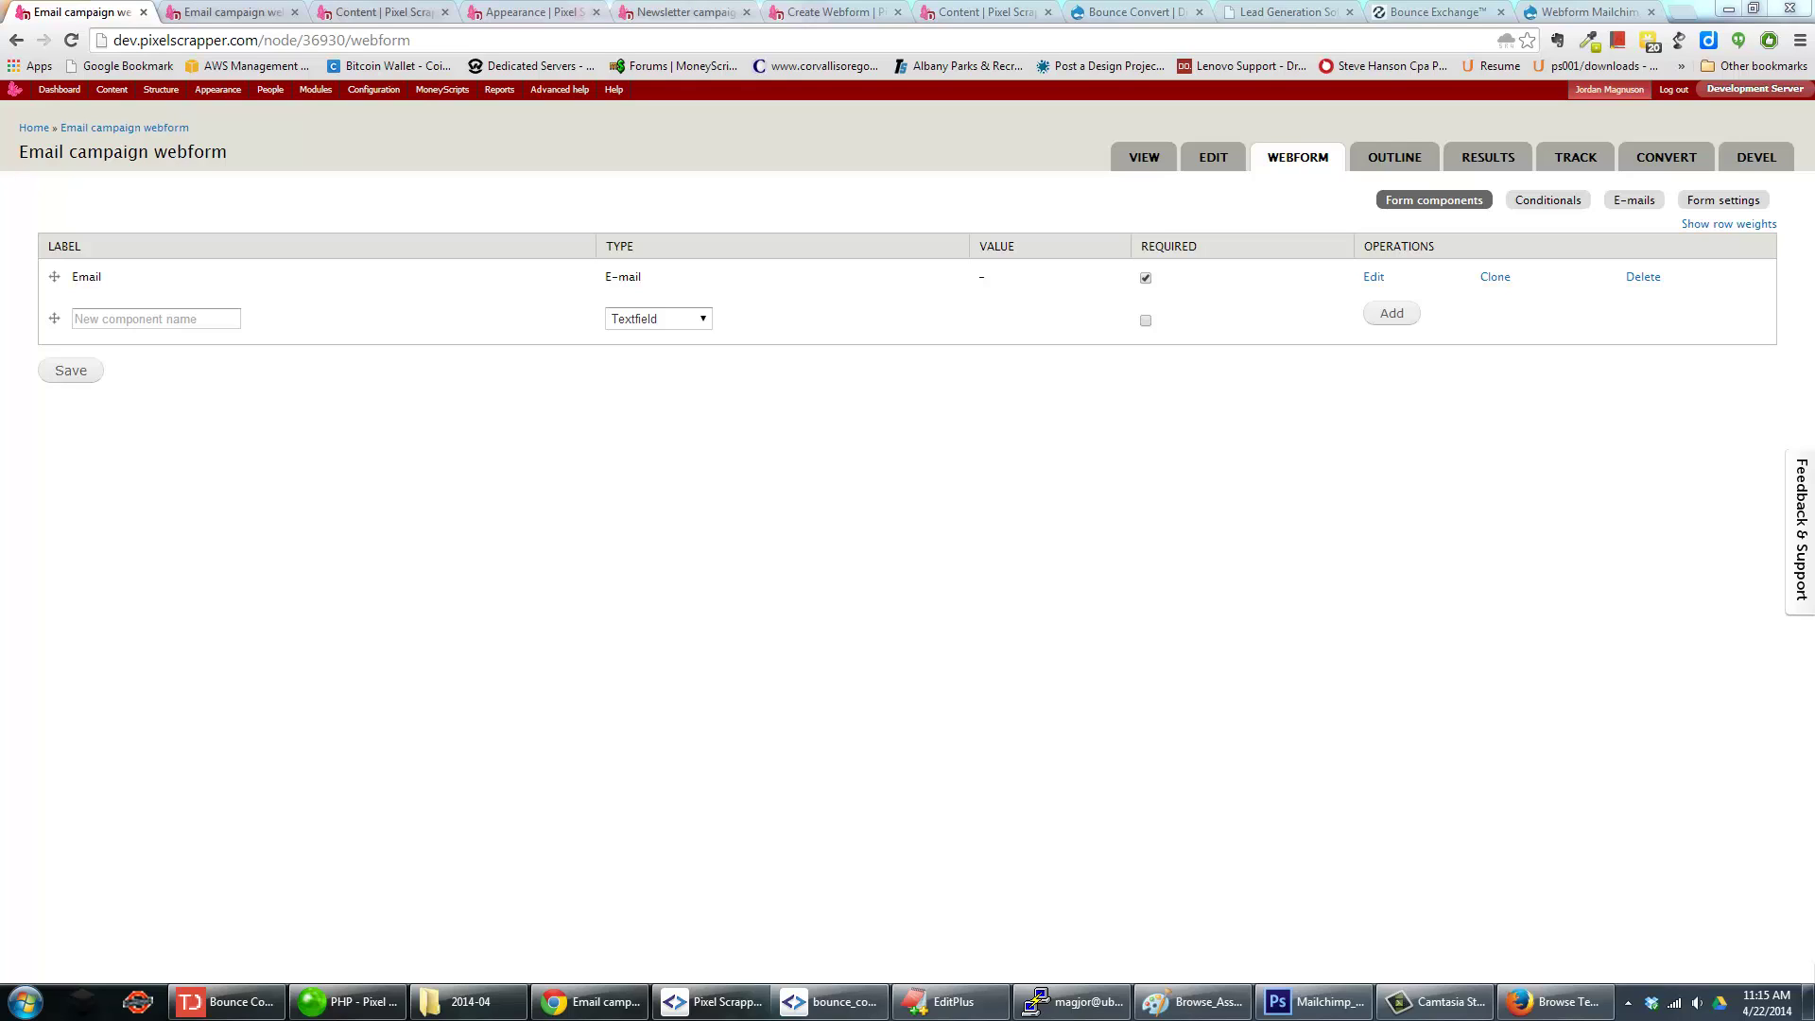
# Add a Markup component named "Message" to the email campaign webform.
pyautogui.click(658, 319)
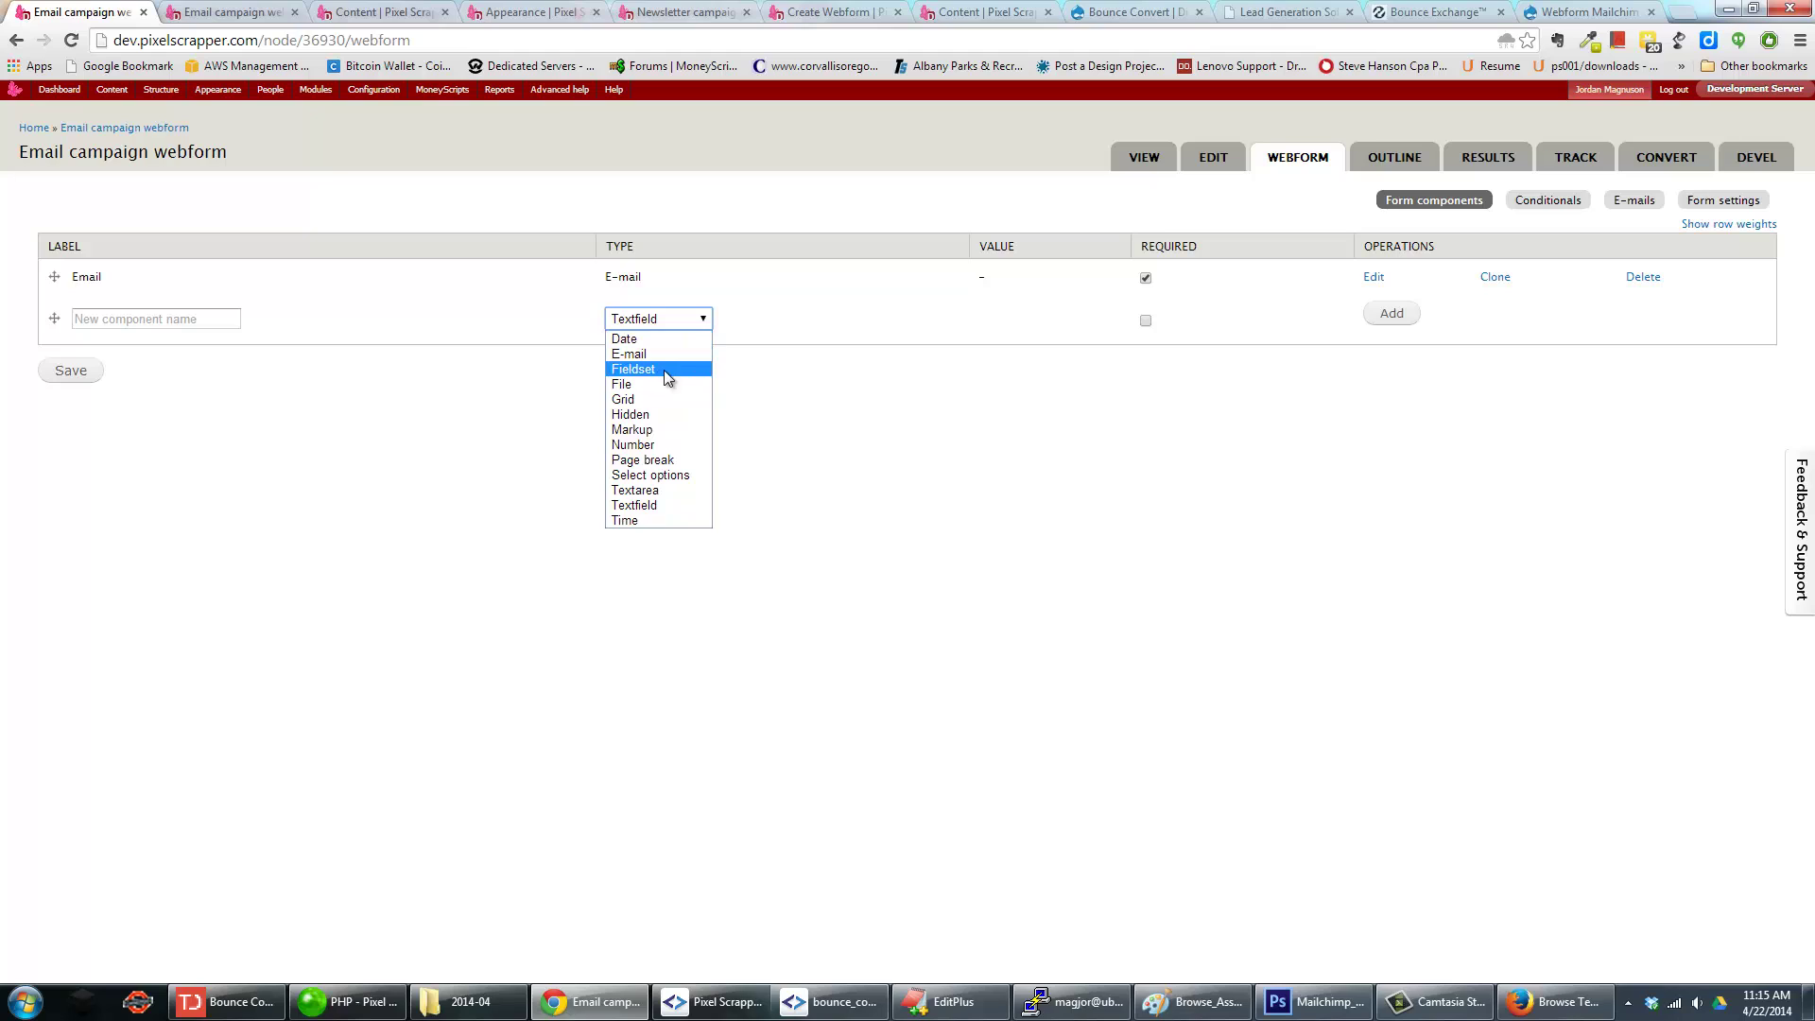
pyautogui.click(652, 429)
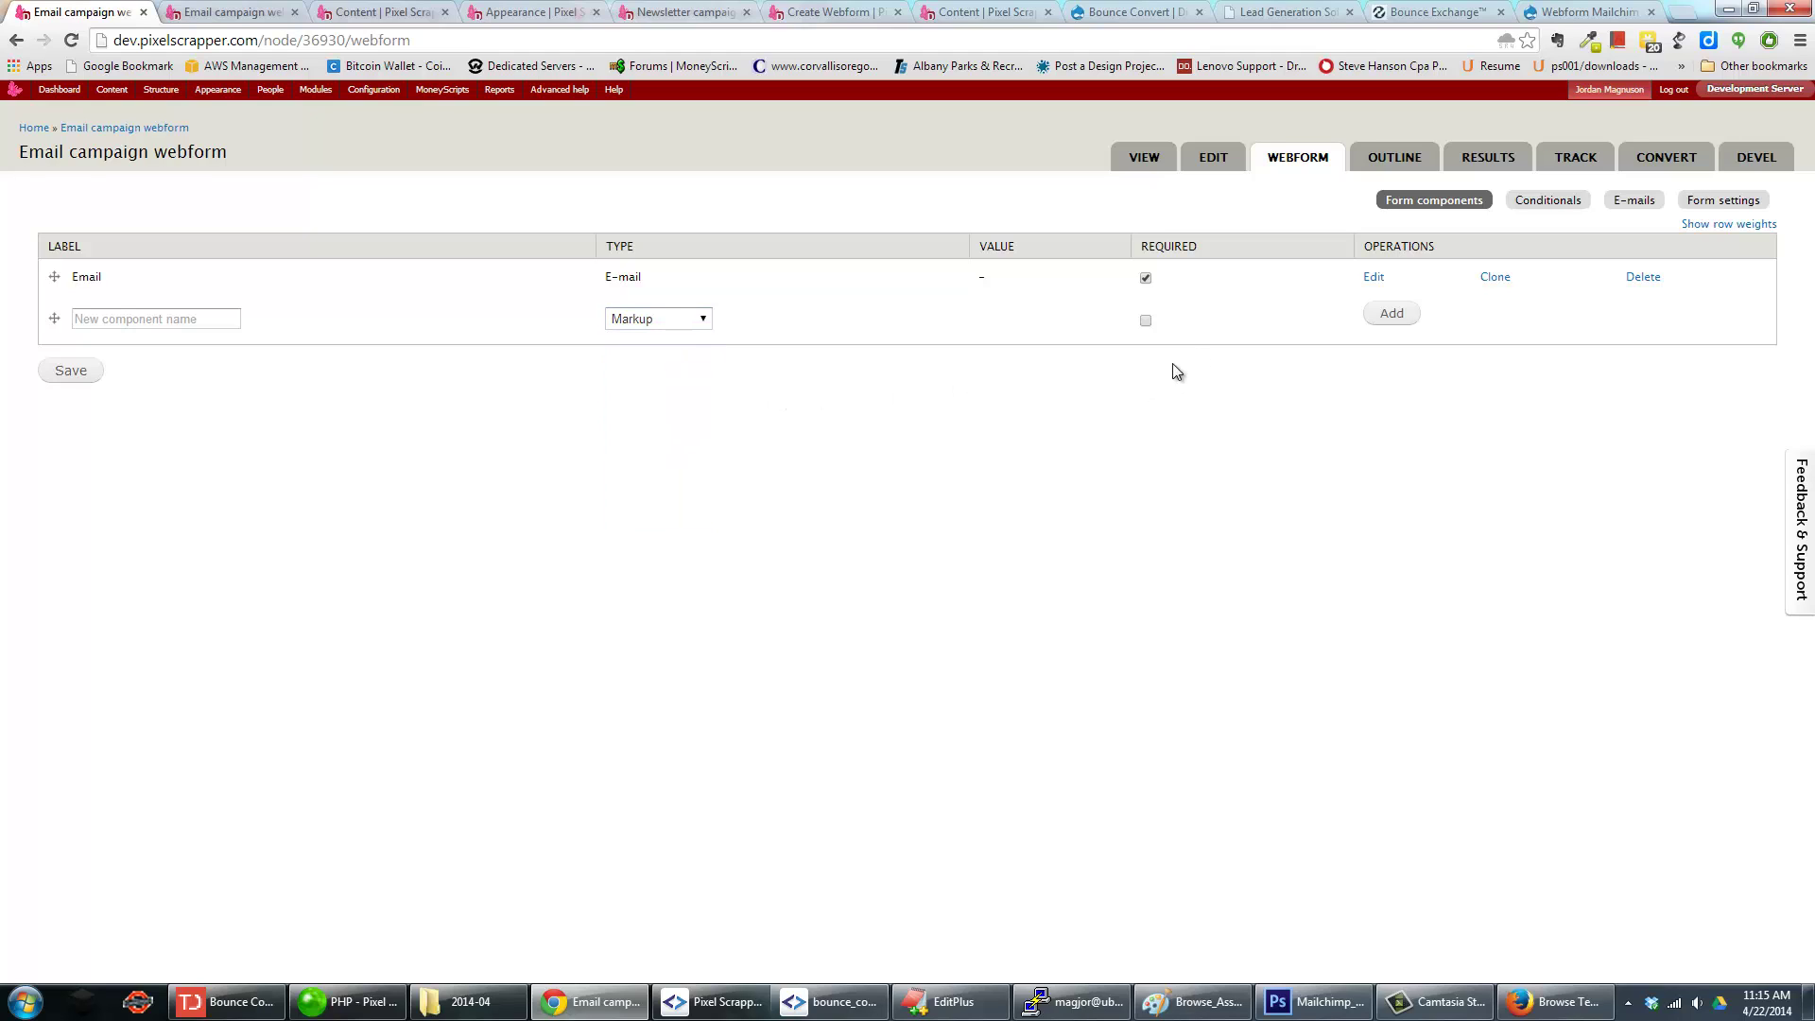
pyautogui.click(1380, 322)
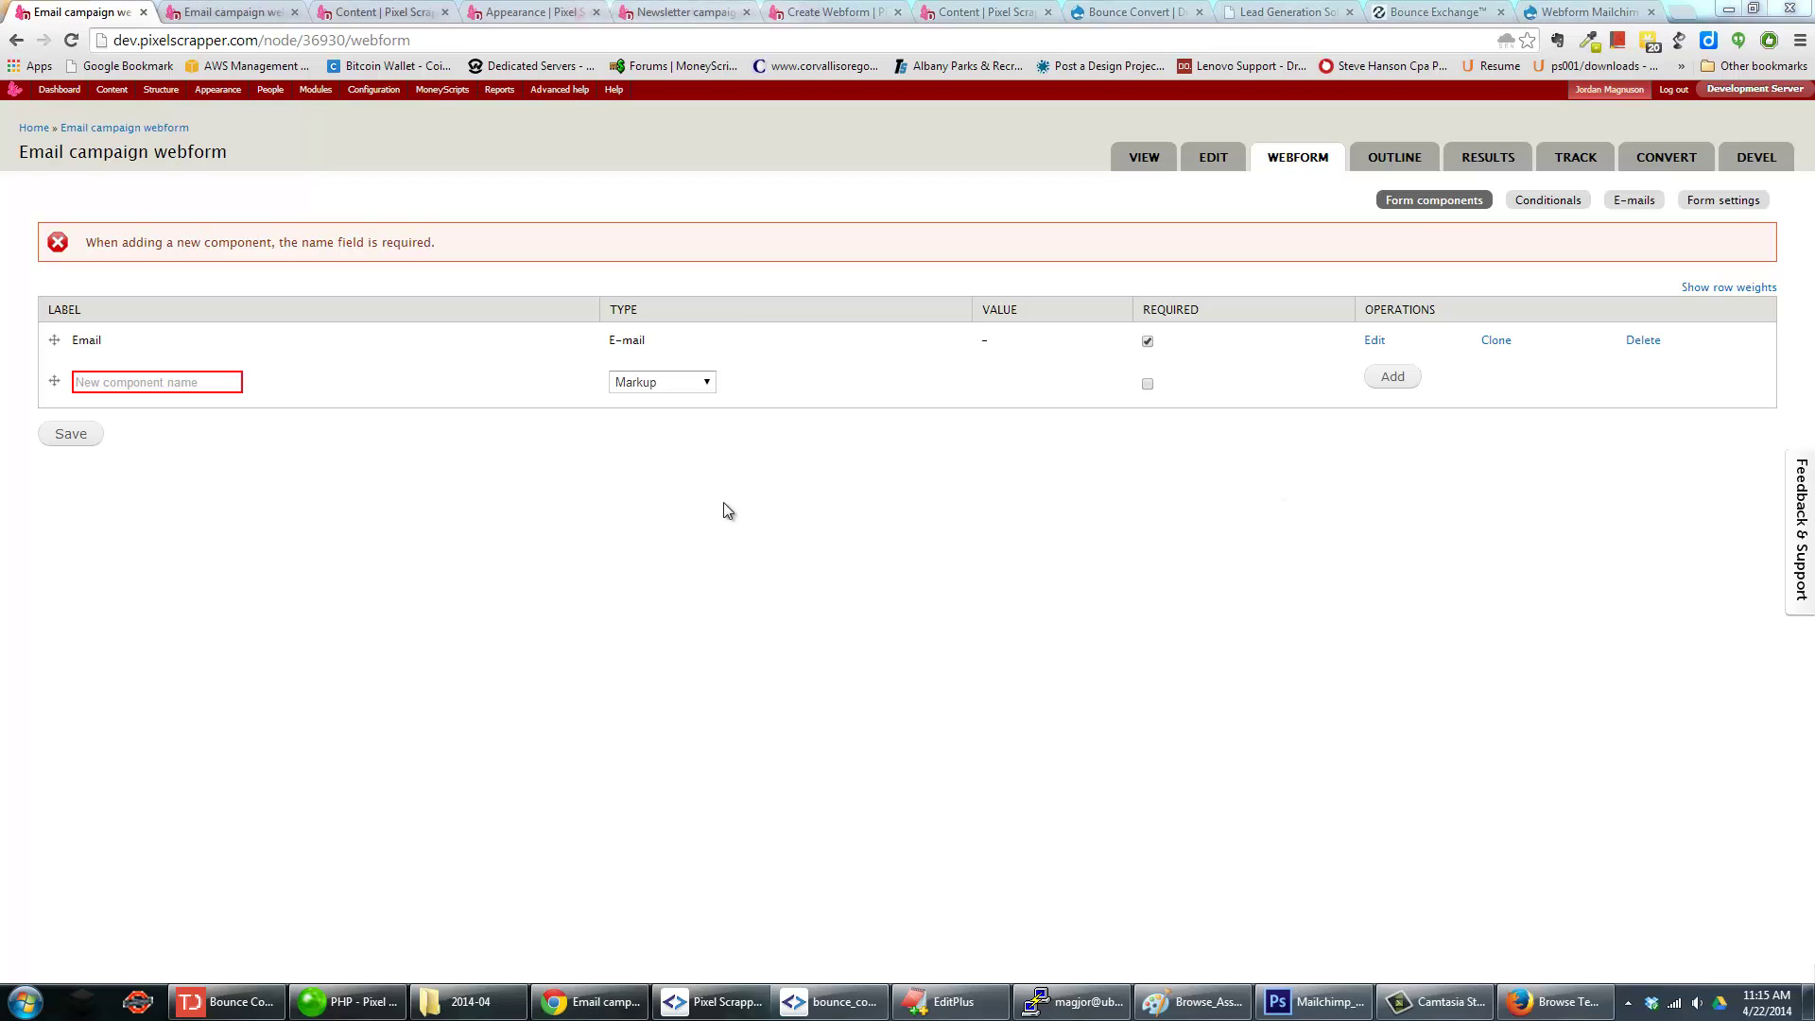
pyautogui.click(203, 385)
pyautogui.write('/M')
pyautogui.press('BackSpace')
pyautogui.press('BackSpace')
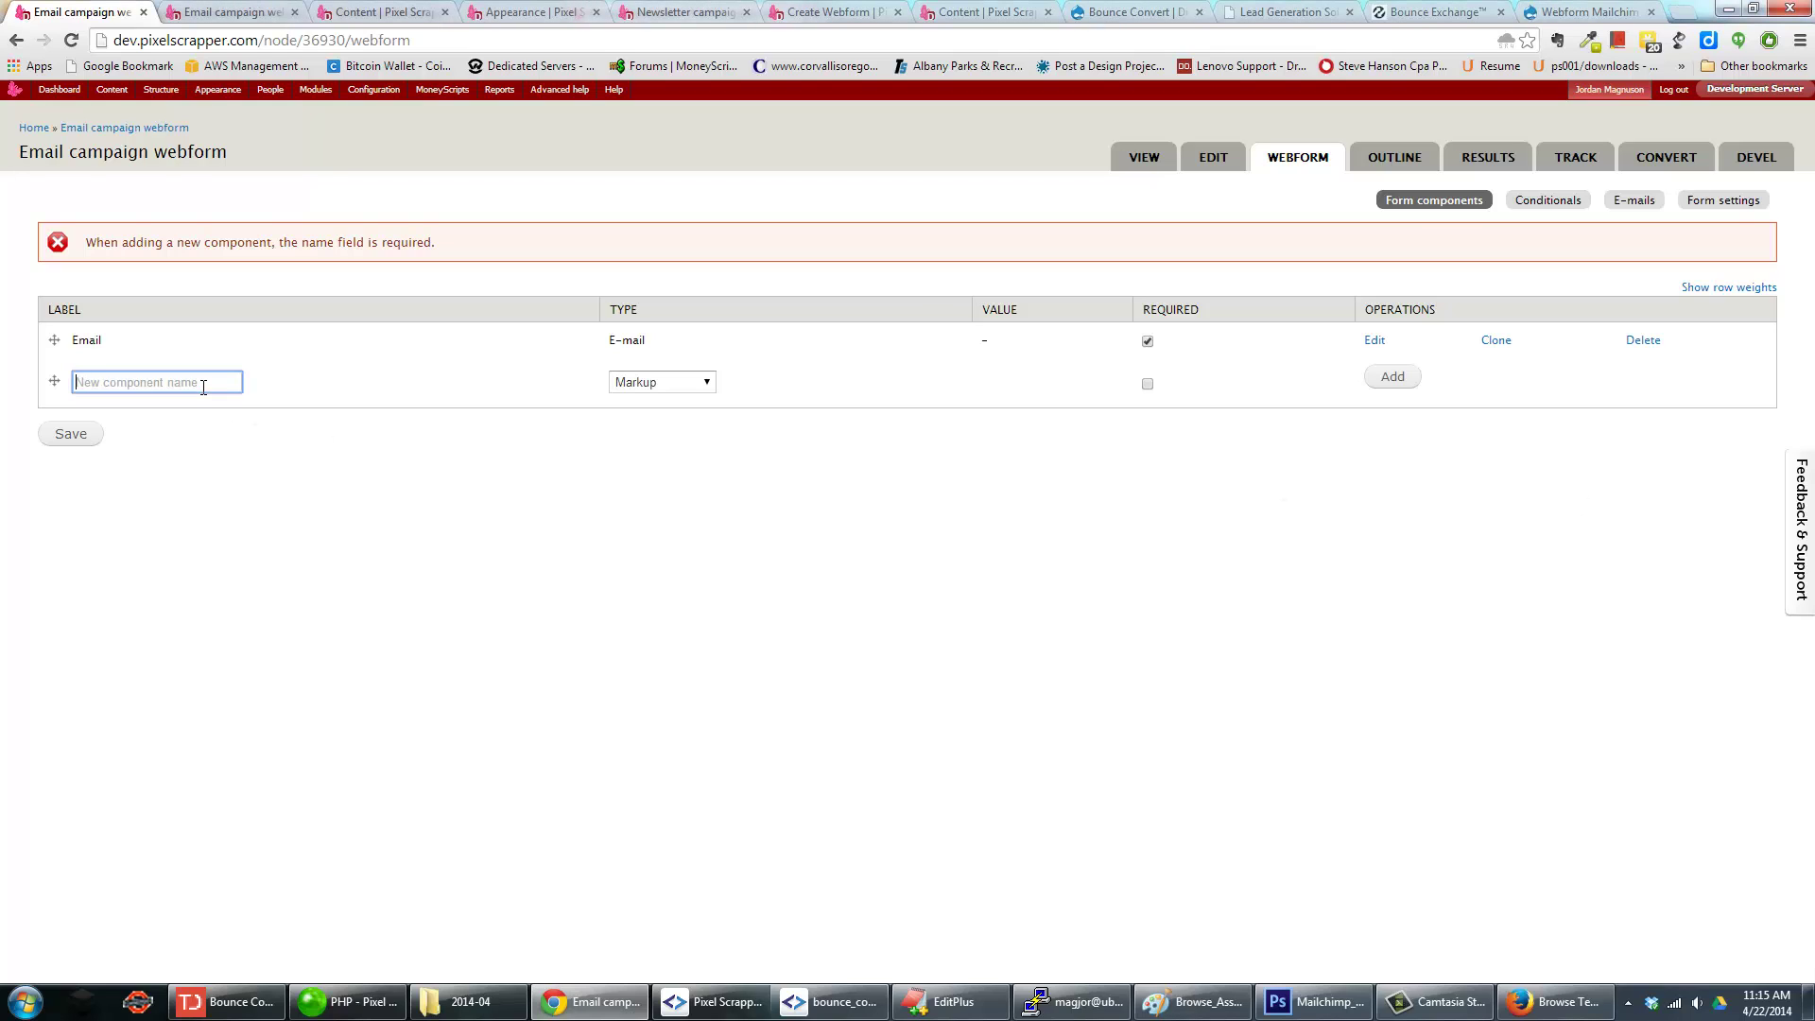
pyautogui.write('Message')
pyautogui.click(1139, 487)
pyautogui.click(1398, 389)
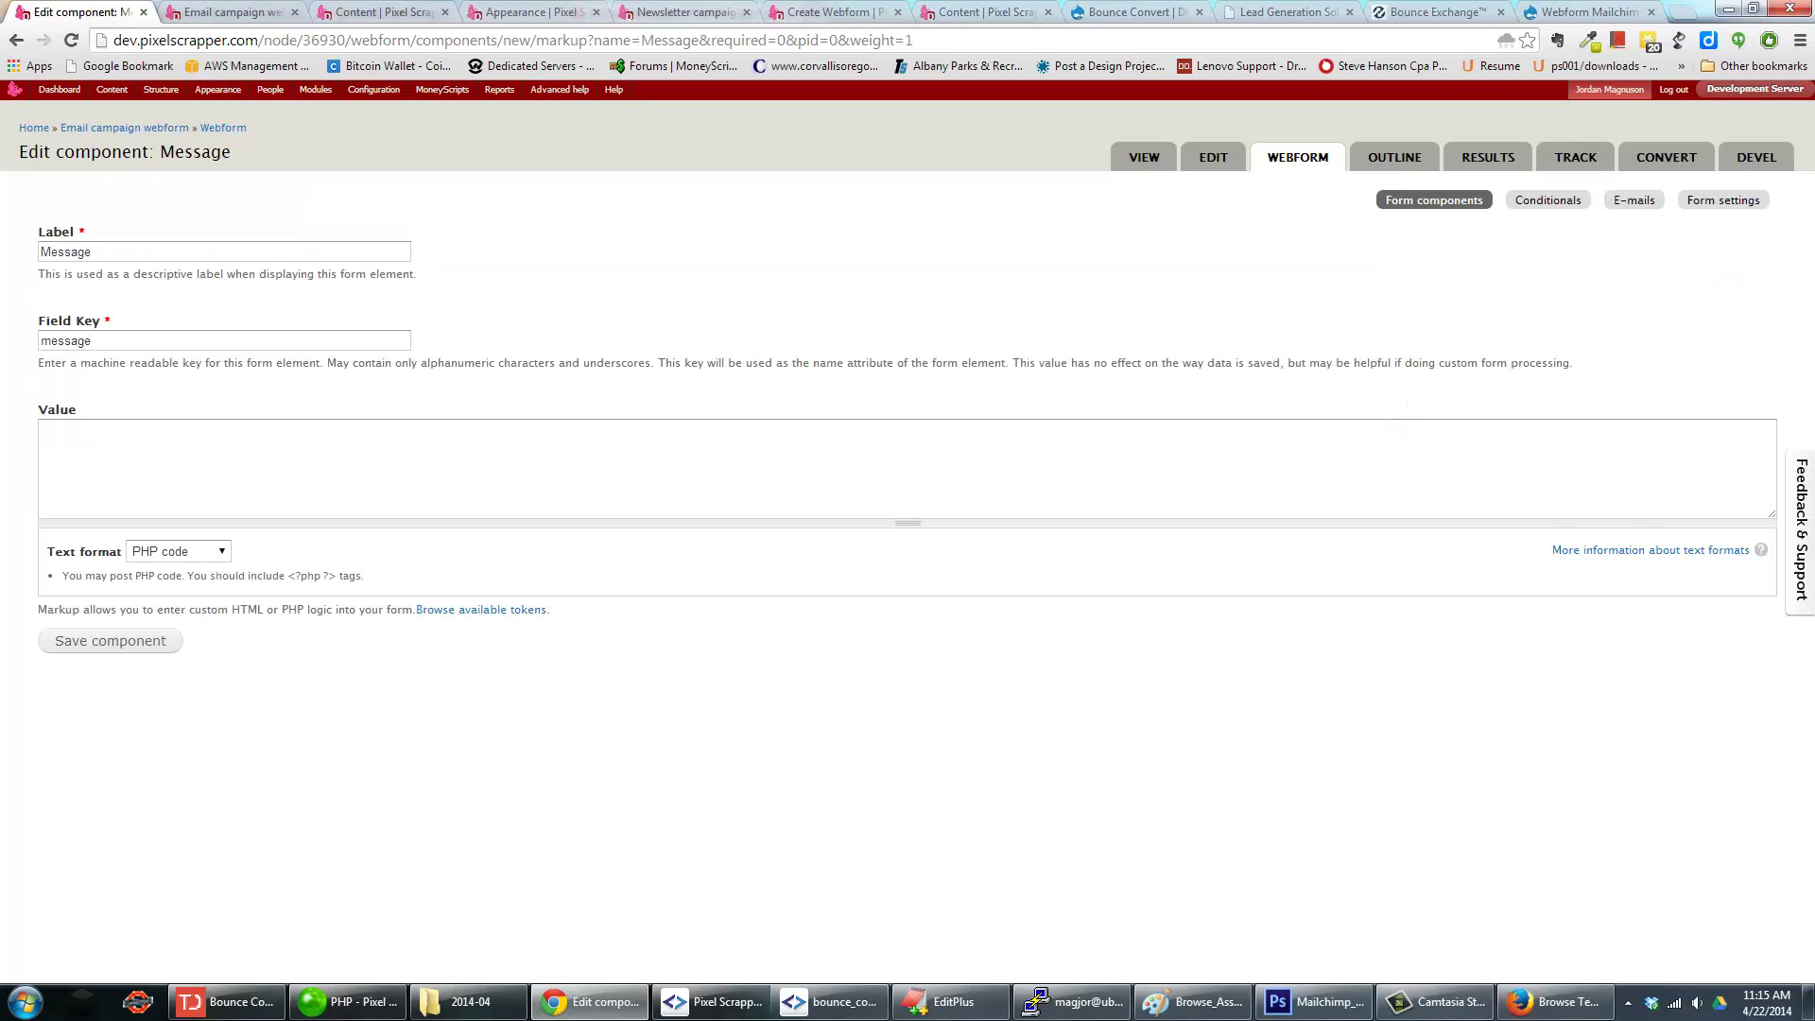
# Save the Message component in Full HTML with the value <div class="wait">WAIT!</div> <div class="subscribe-message">Subscribe to our newsletter and receive this FREE KIT</div>.
pyautogui.click(438, 485)
pyautogui.write('<div class="wait">WAIT!</div> <div class="subscribe-message">Subscribe to our newsletter and receive this FREE KIT</div>')
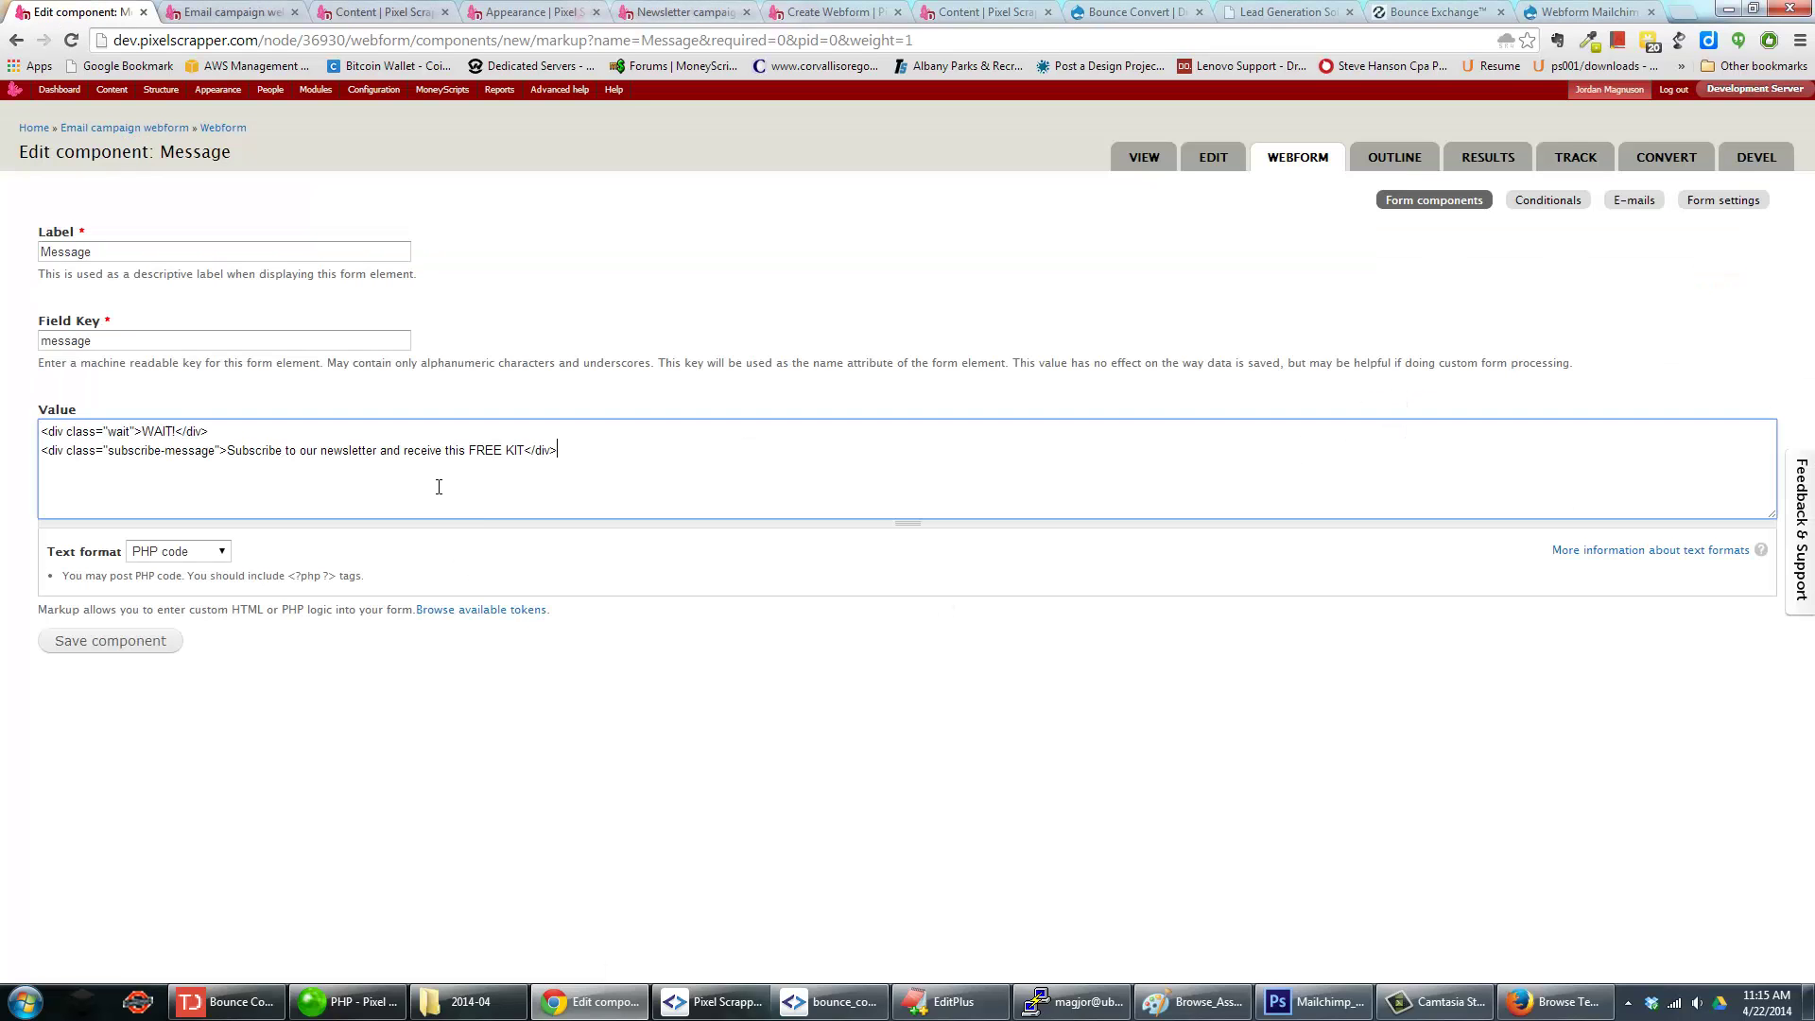
pyautogui.doubleClick(156, 431)
pyautogui.click(177, 551)
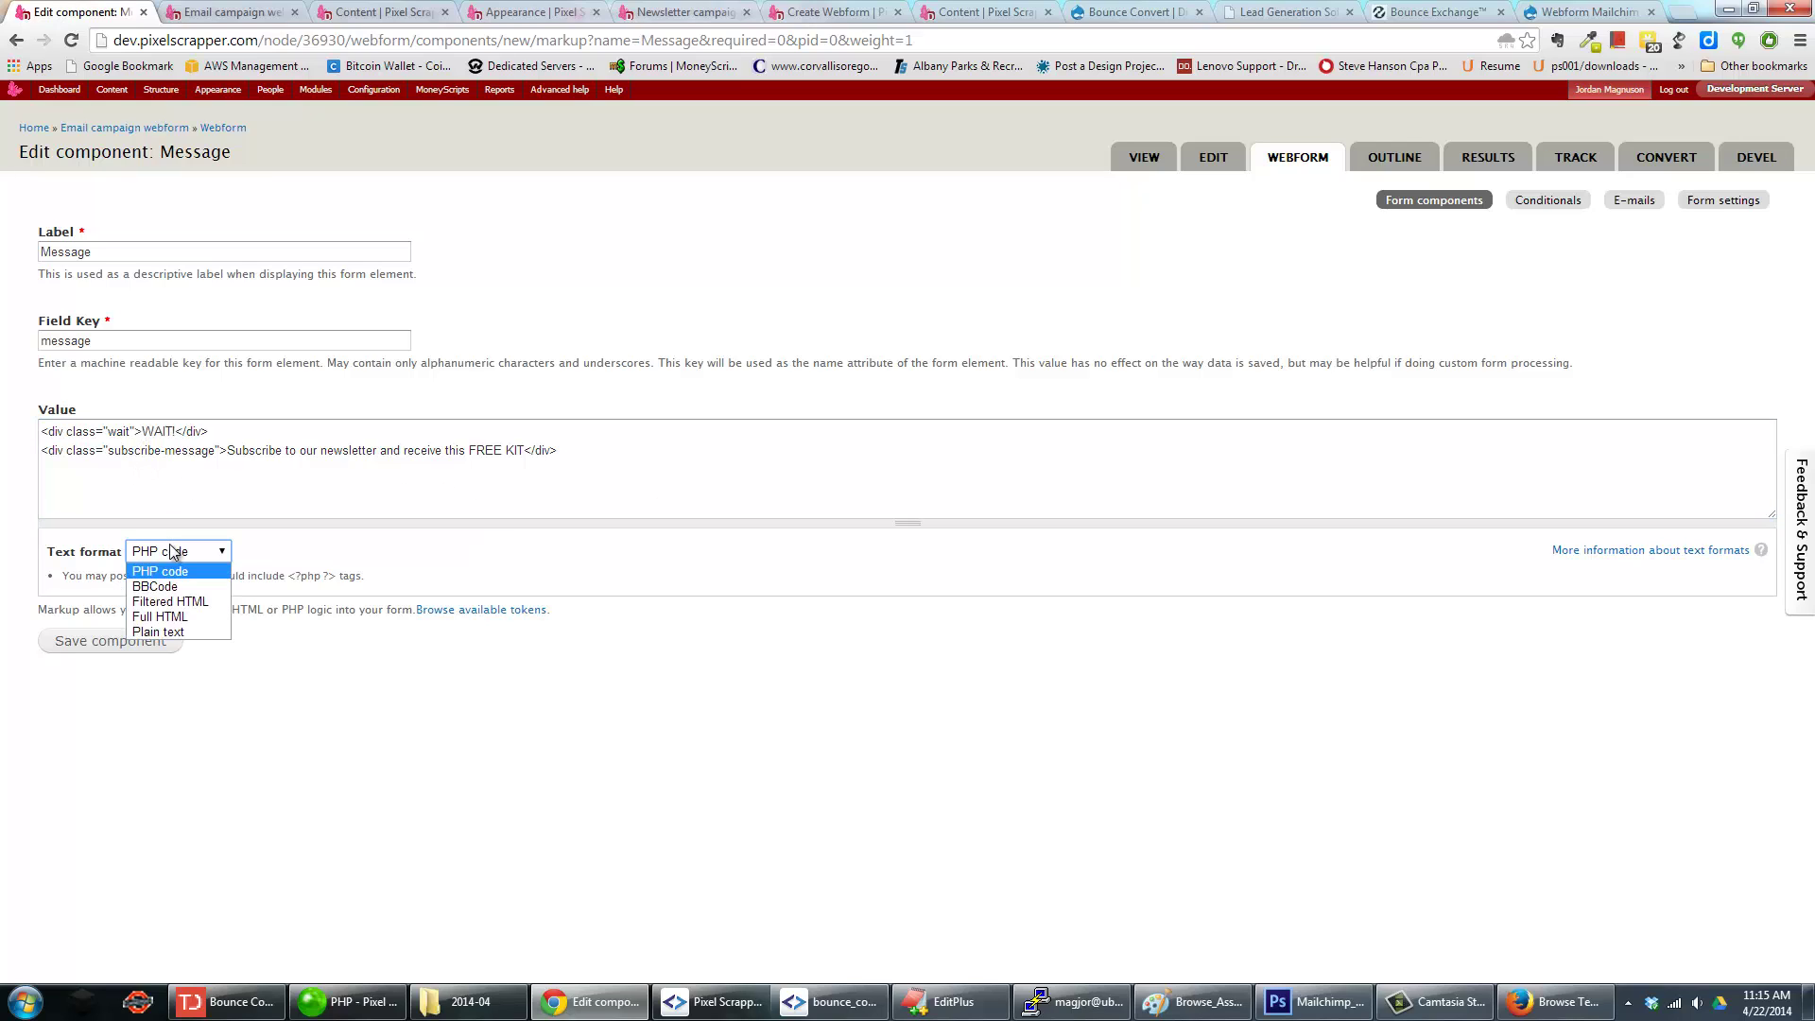
pyautogui.click(193, 617)
pyautogui.click(144, 449)
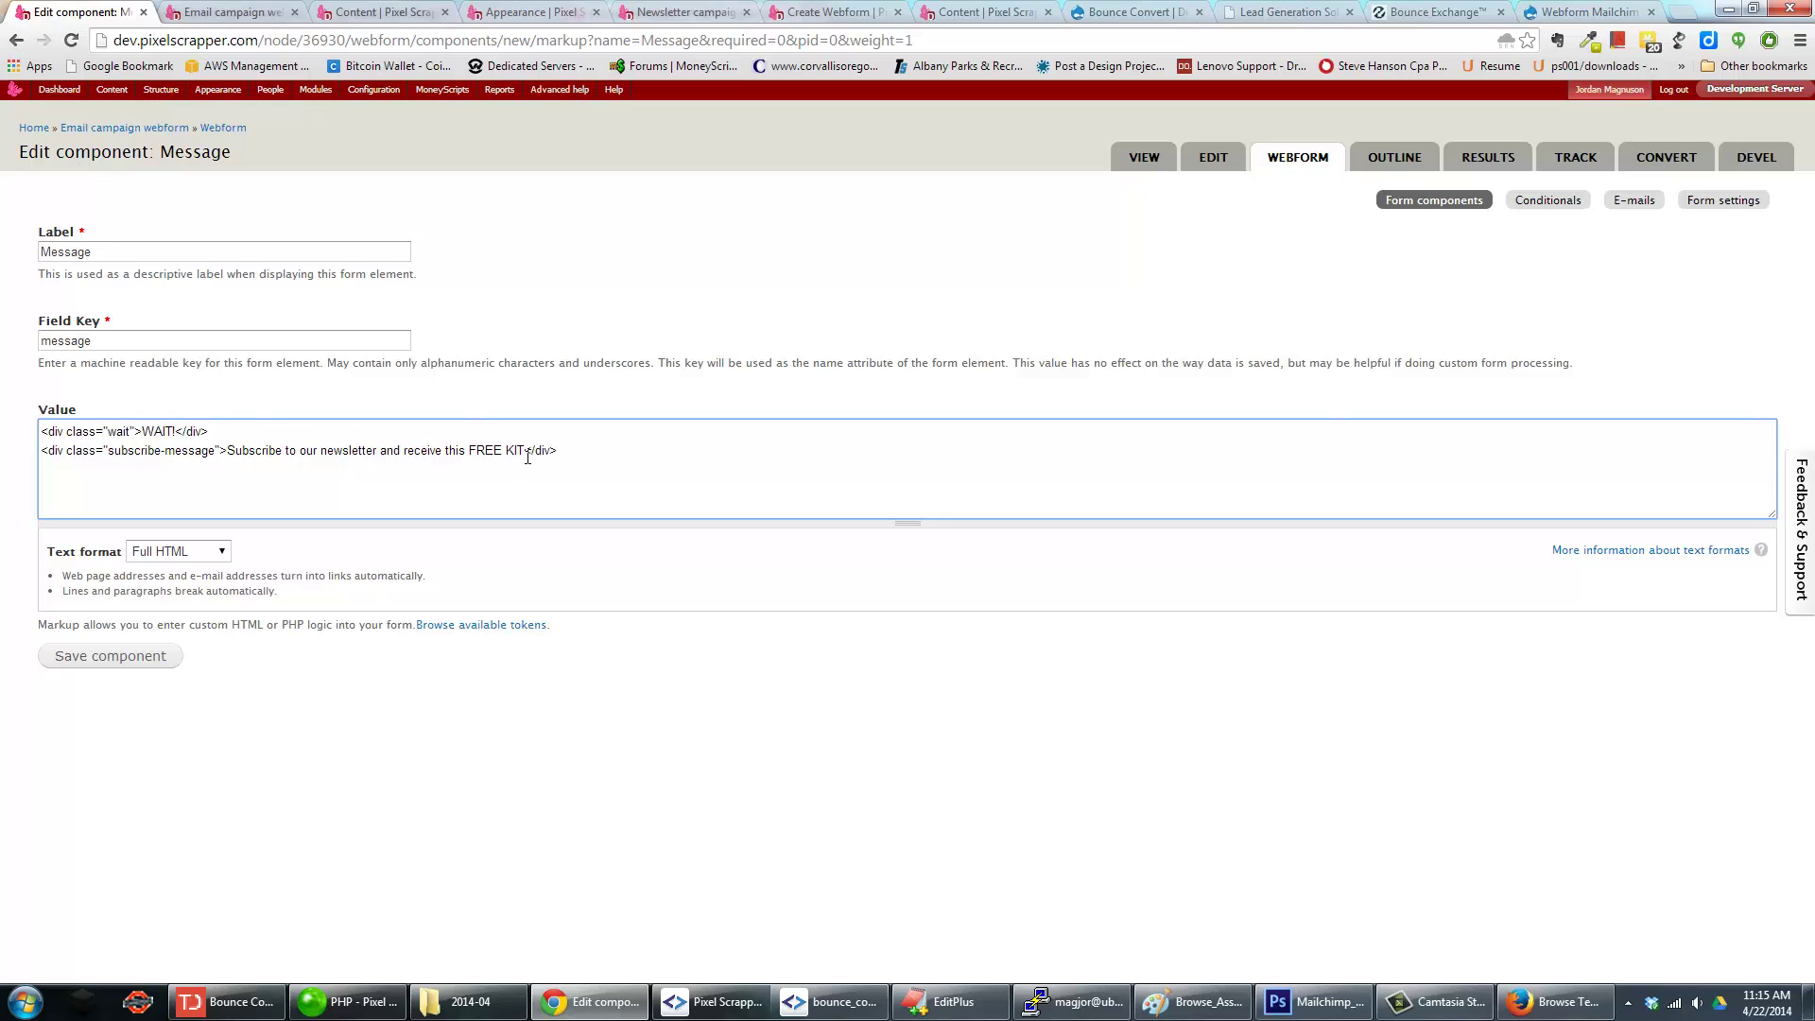
pyautogui.doubleClick(107, 451)
pyautogui.click(142, 664)
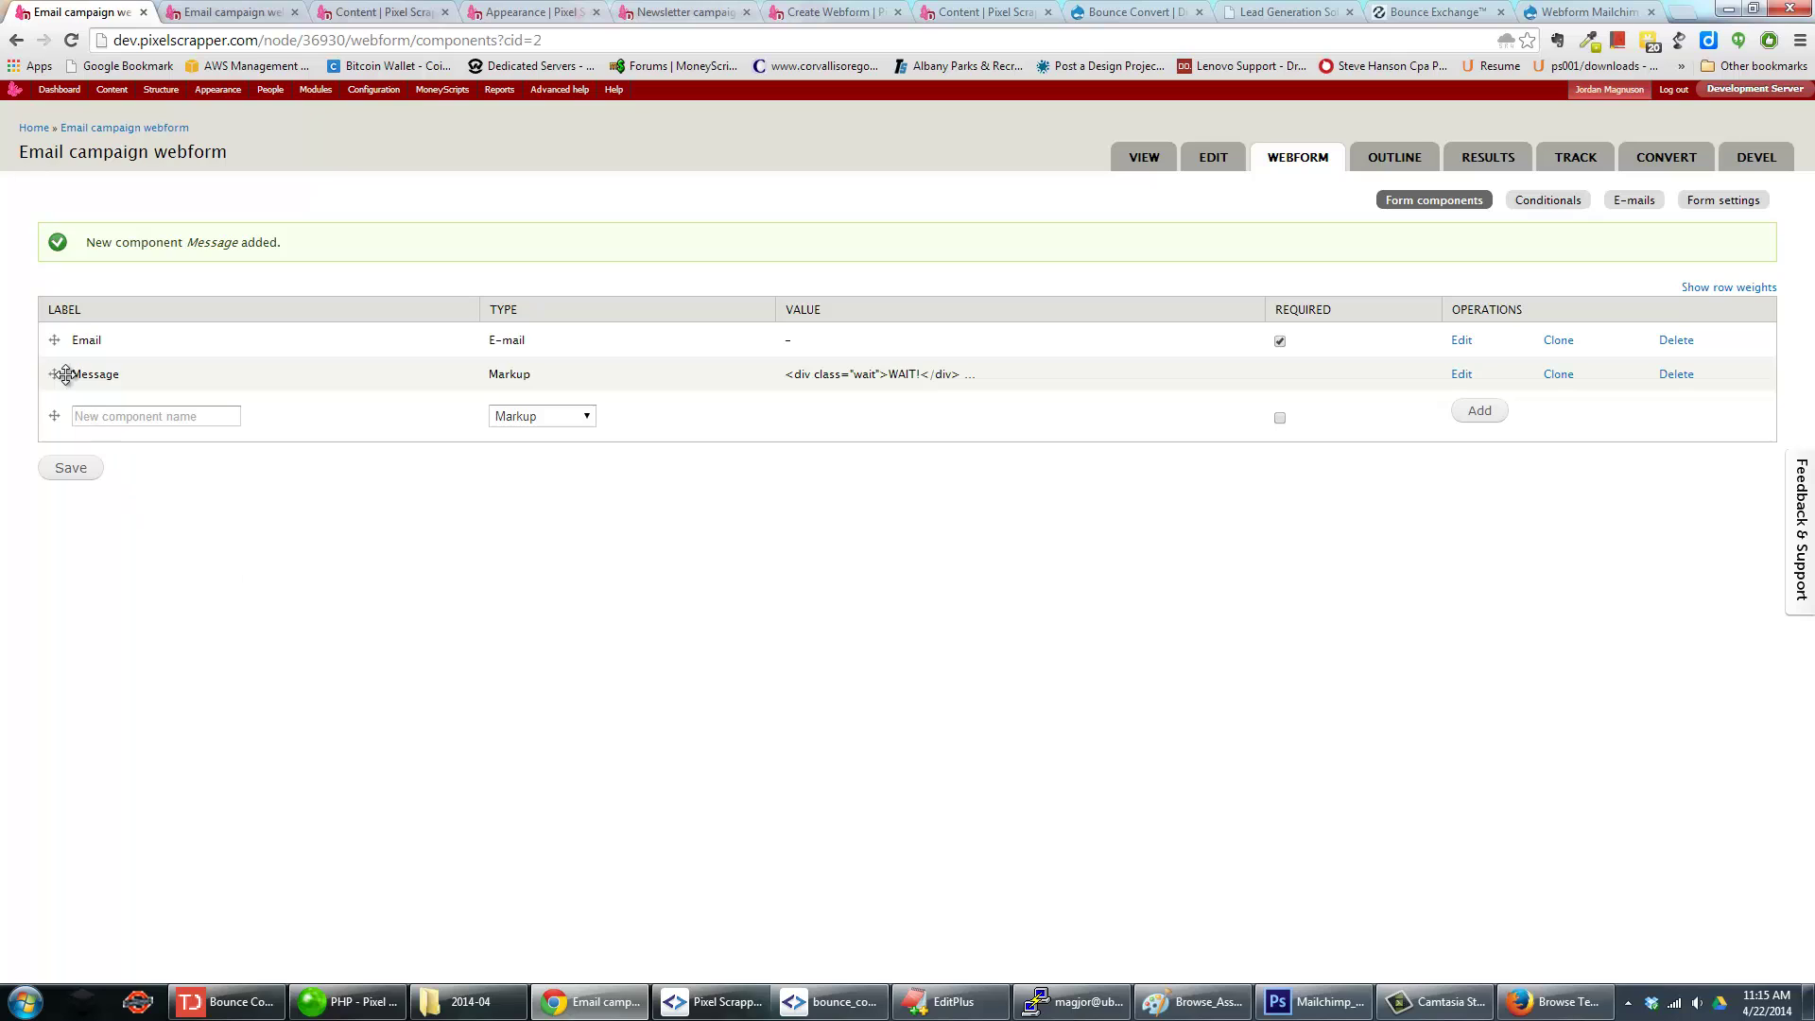
# Move the Message component above the Email component and save the webform's component order.
pyautogui.moveTo(55, 373); pyautogui.dragTo(66, 355)
pyautogui.click(69, 510)
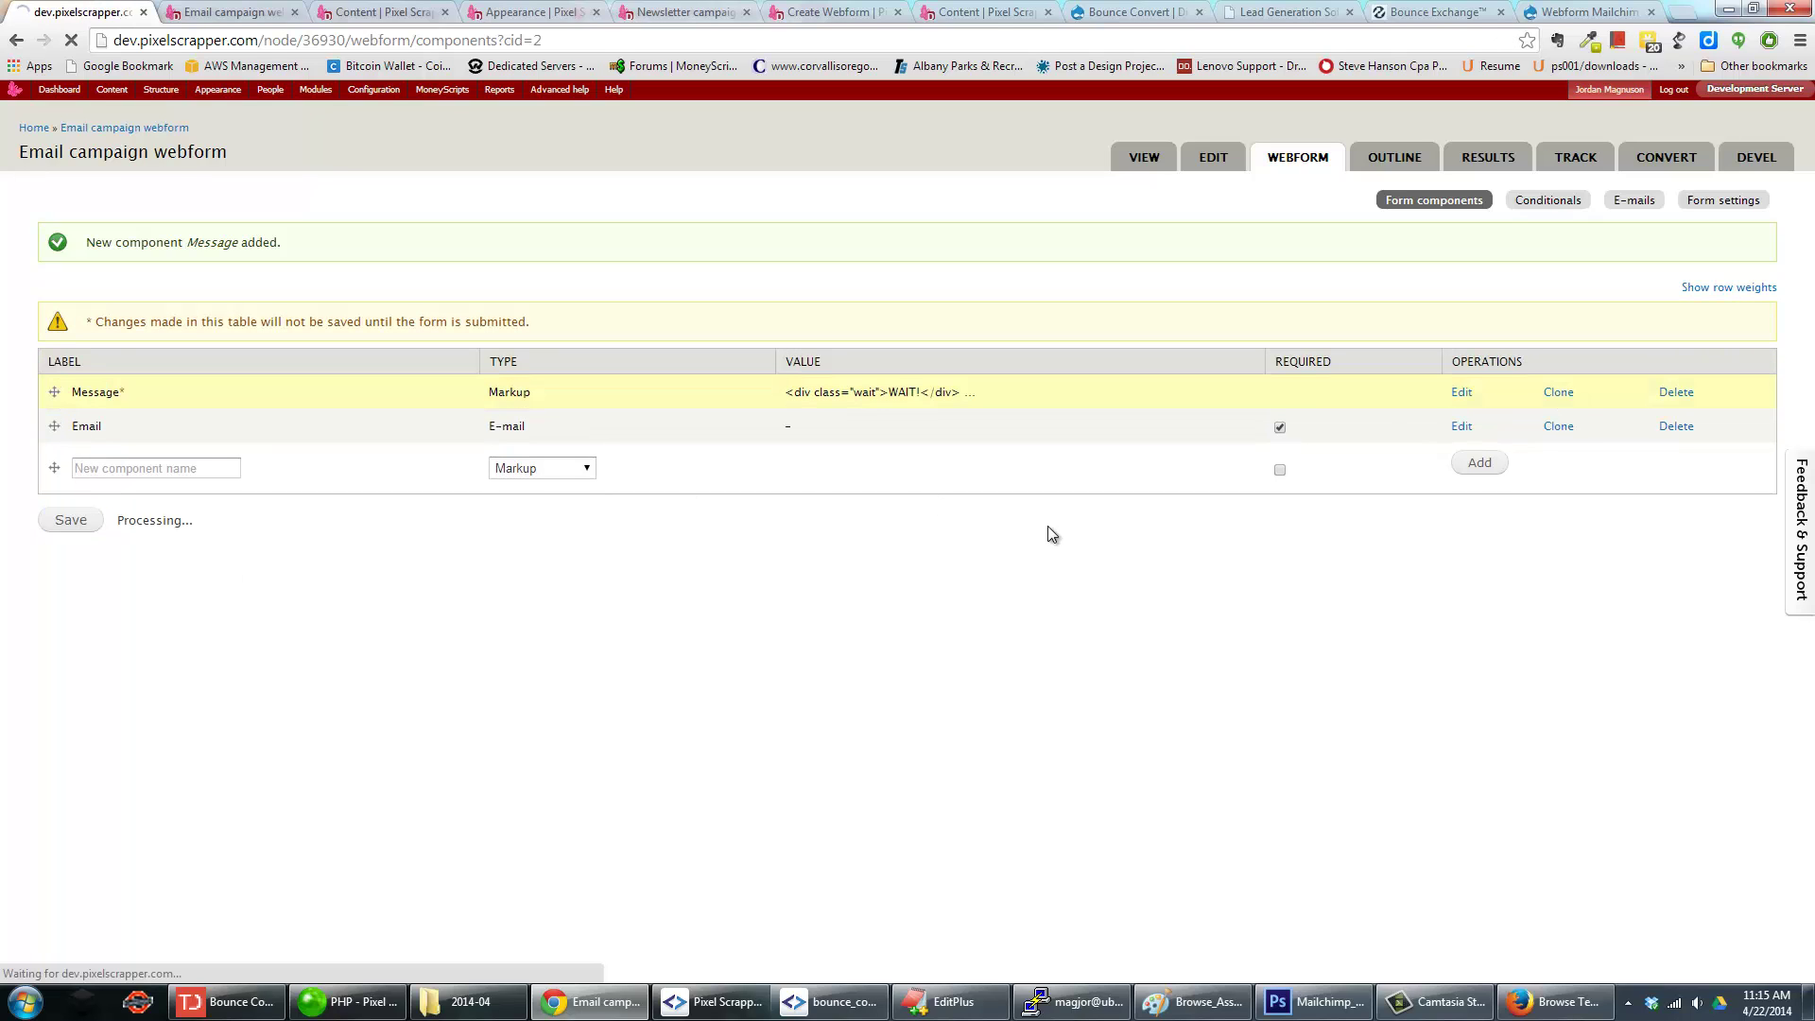
# Check how the email campaign webform with its message appears on the site, and look at its edit form.
pyautogui.click(1144, 158)
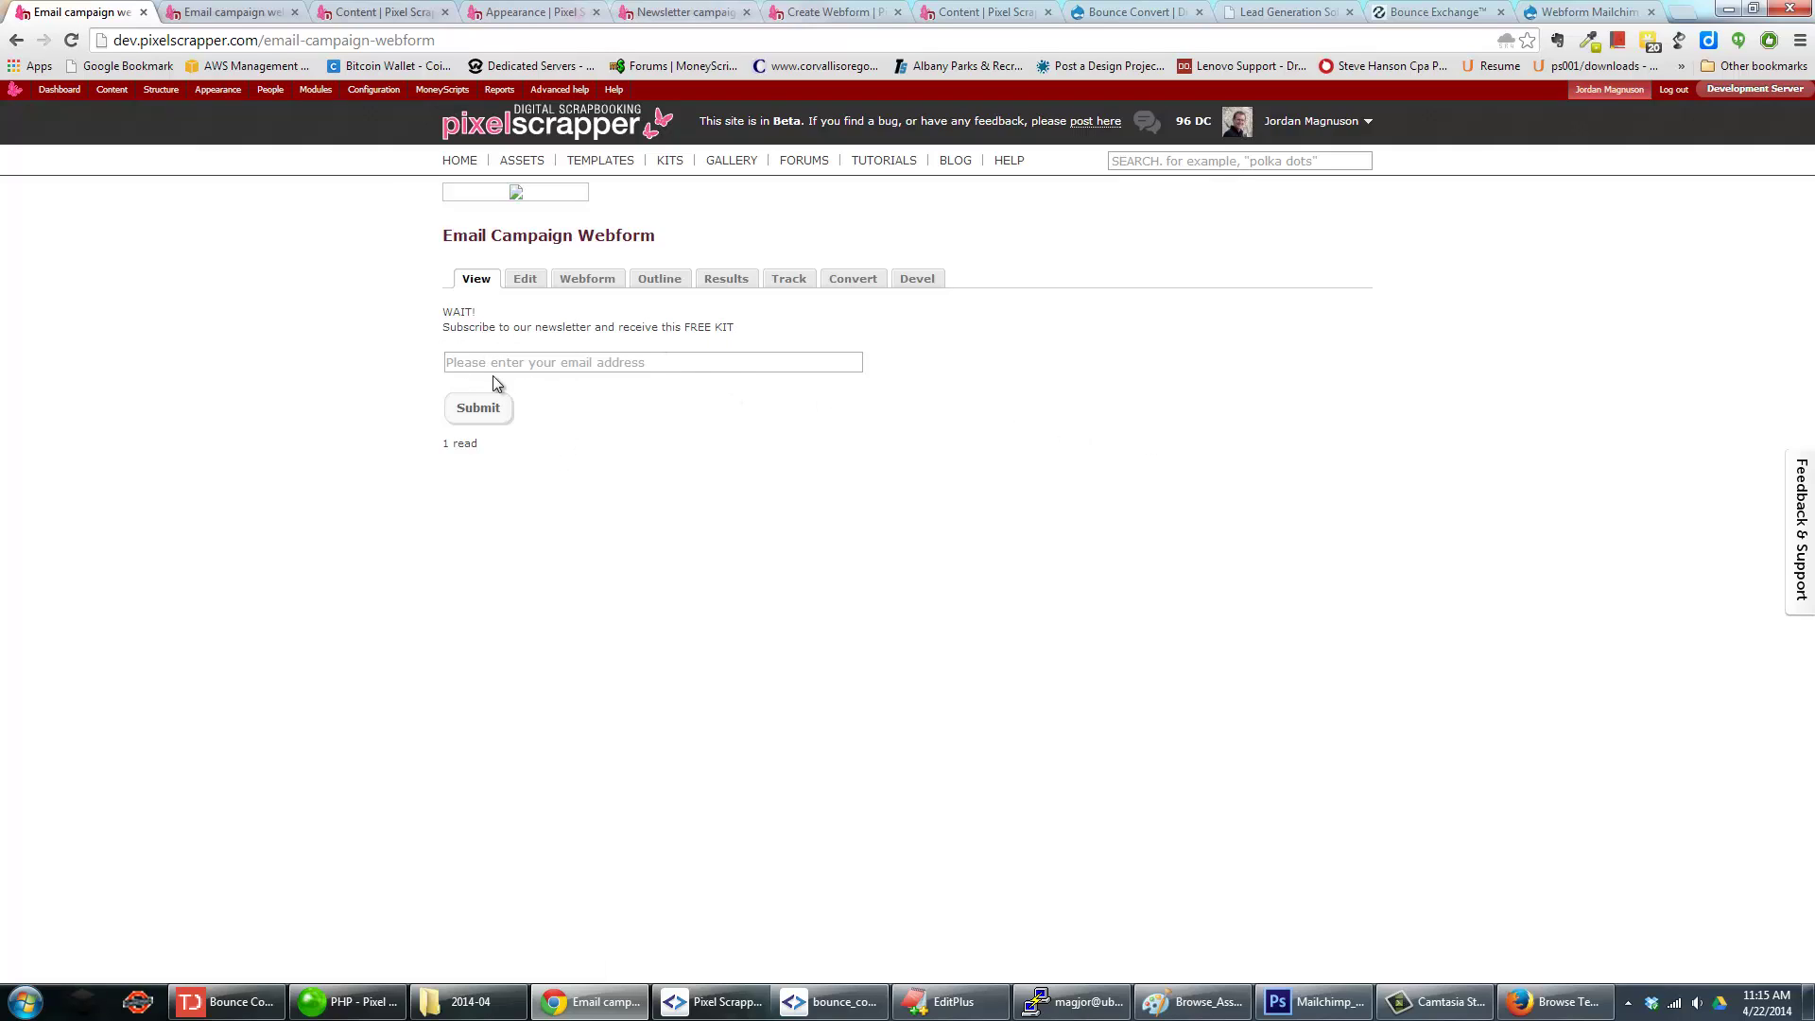
pyautogui.click(617, 364)
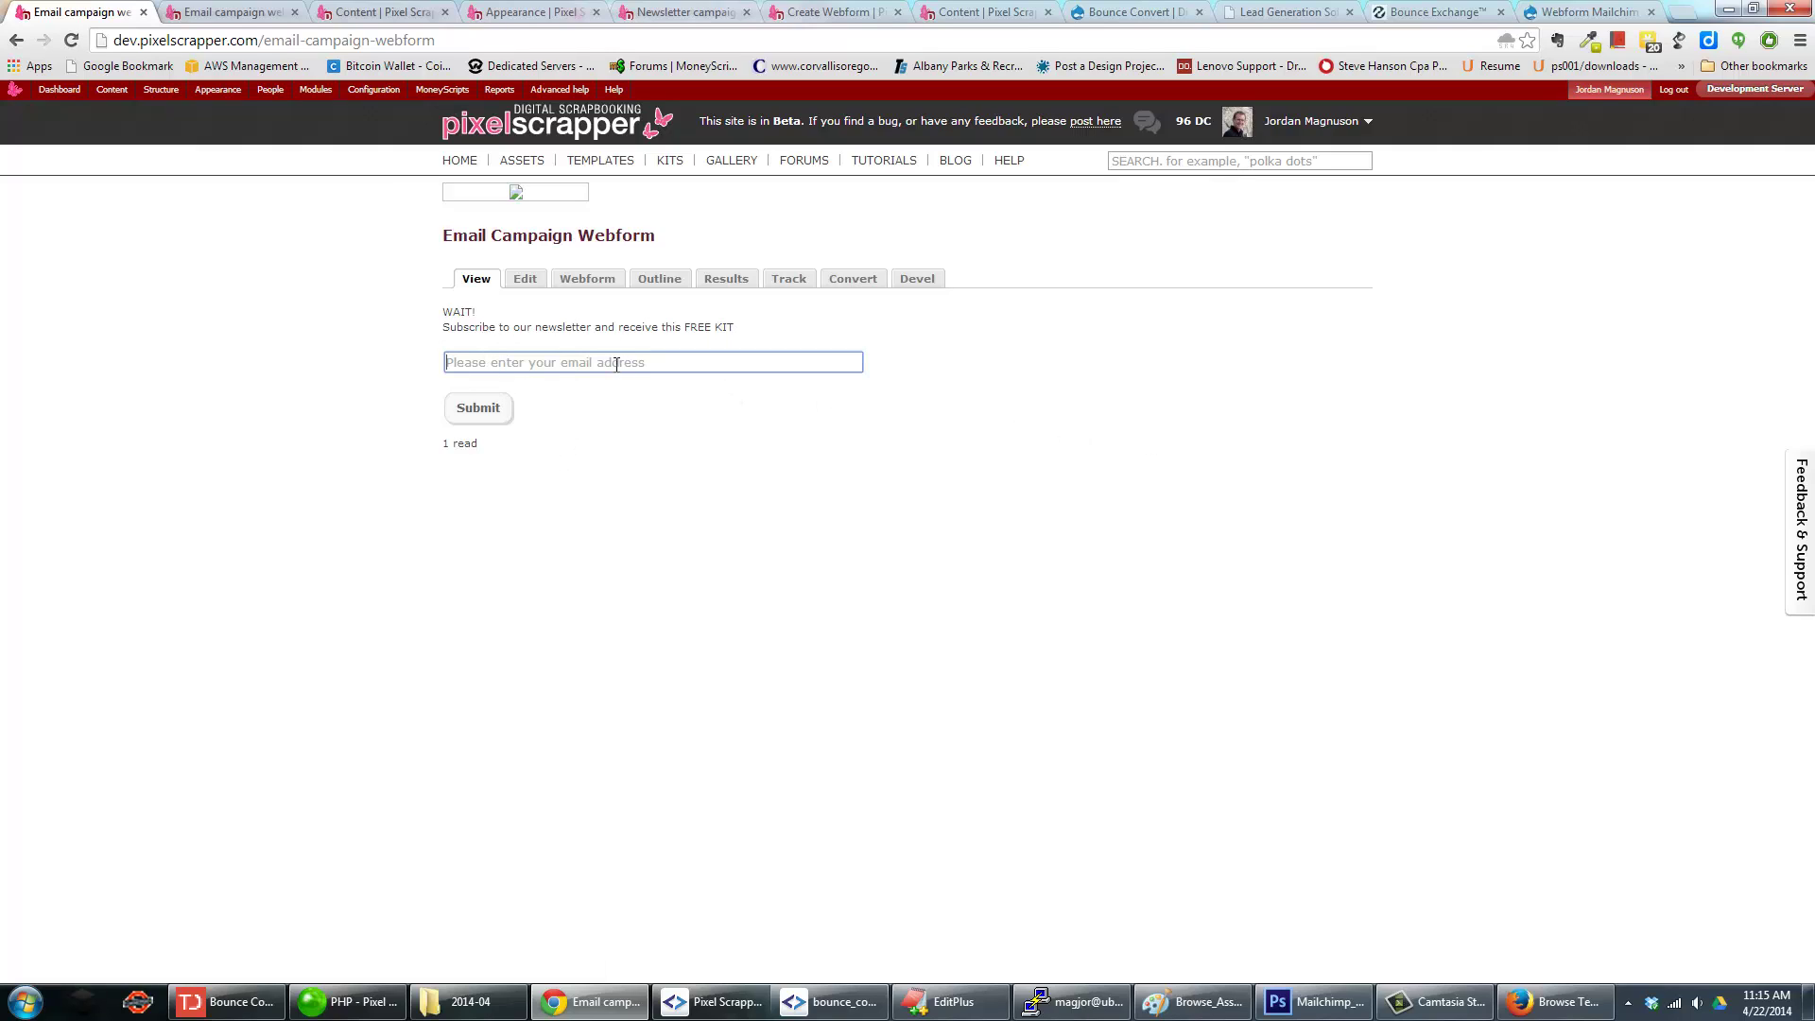
pyautogui.click(524, 280)
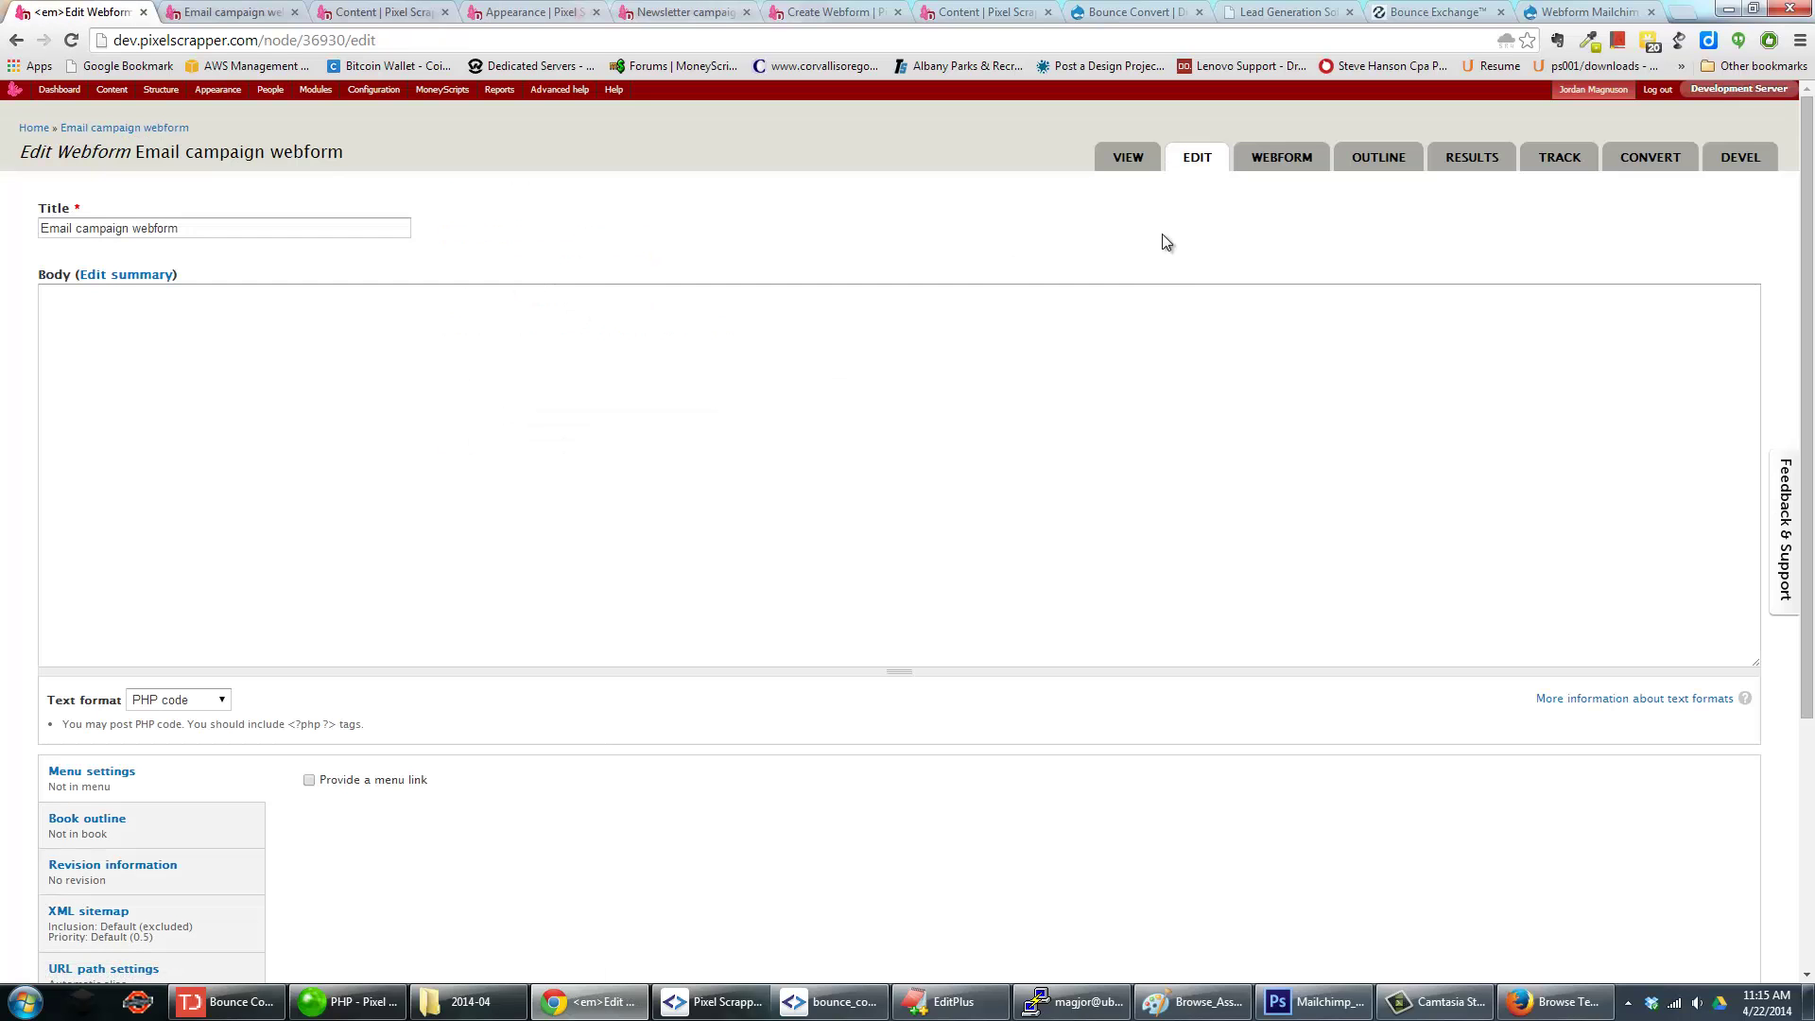
pyautogui.click(1135, 157)
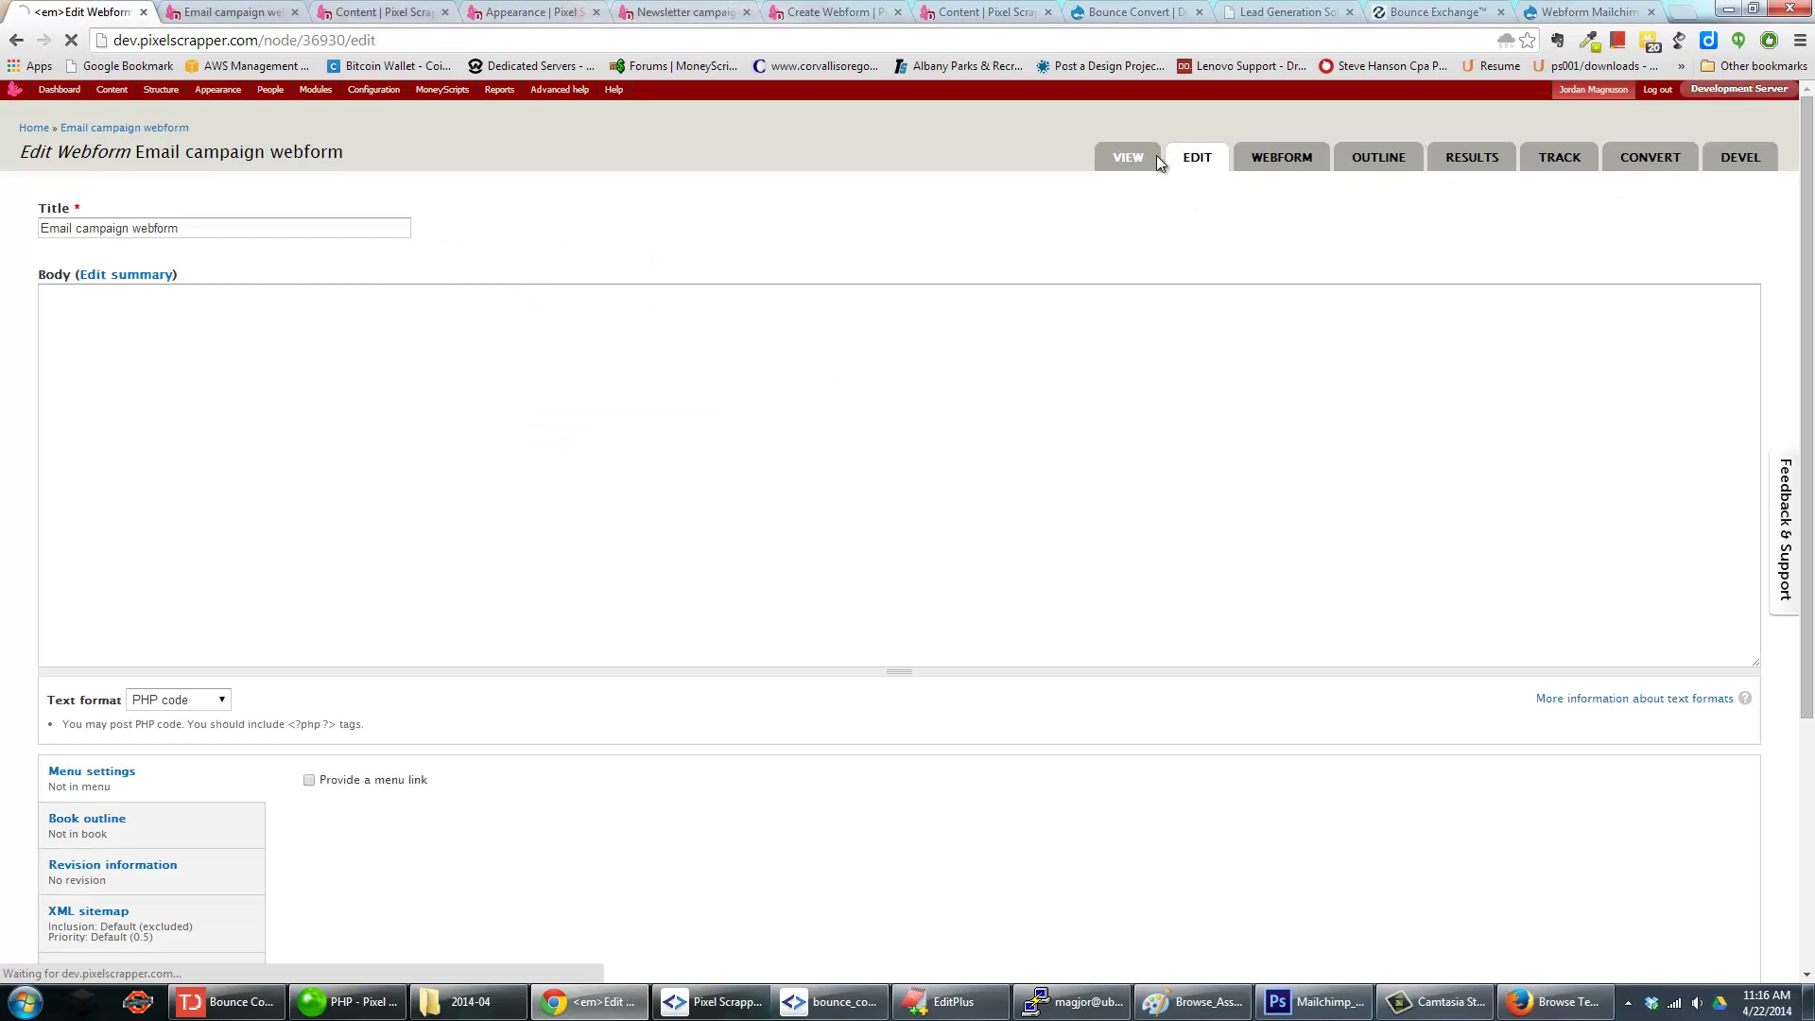
# In the webform's form settings, enter the confirmation message <div class="thank-you">Thank You</div> <div class="message">A welcome email with your free kit will be sent to you shortly</div>.
pyautogui.click(591, 274)
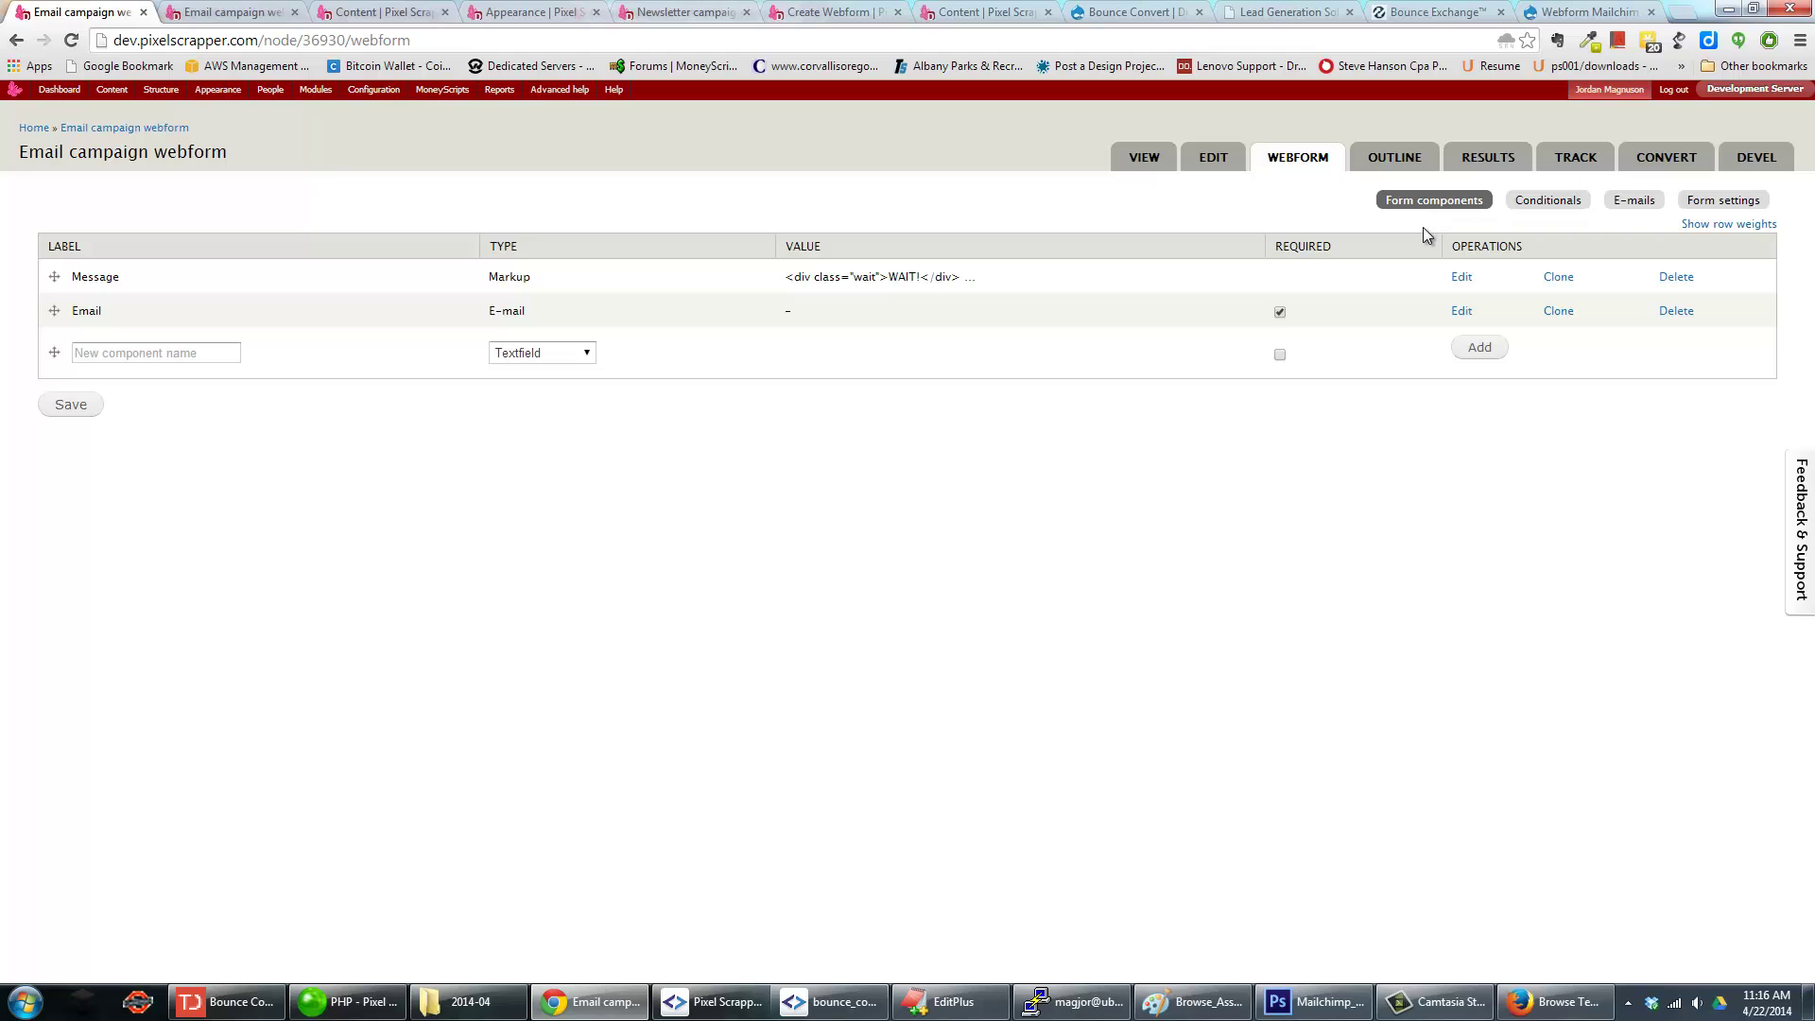
pyautogui.click(1723, 200)
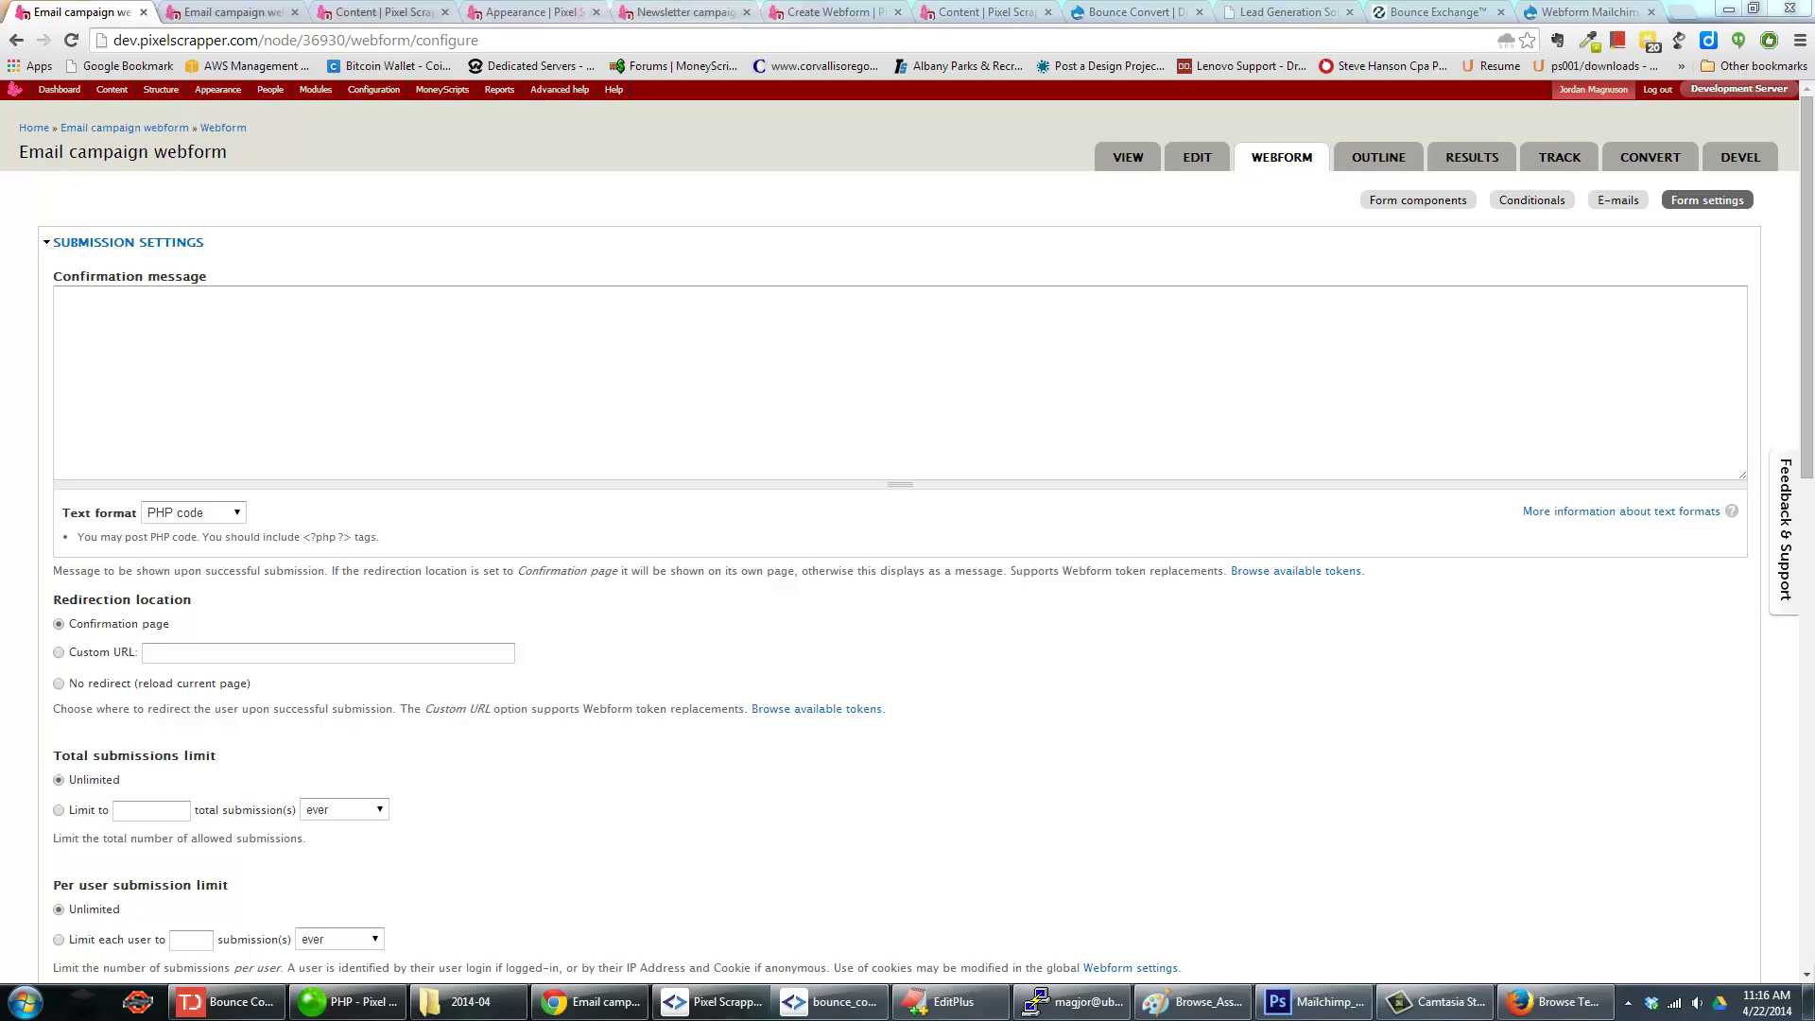
pyautogui.click(592, 342)
pyautogui.scroll(-1, 349, 369)
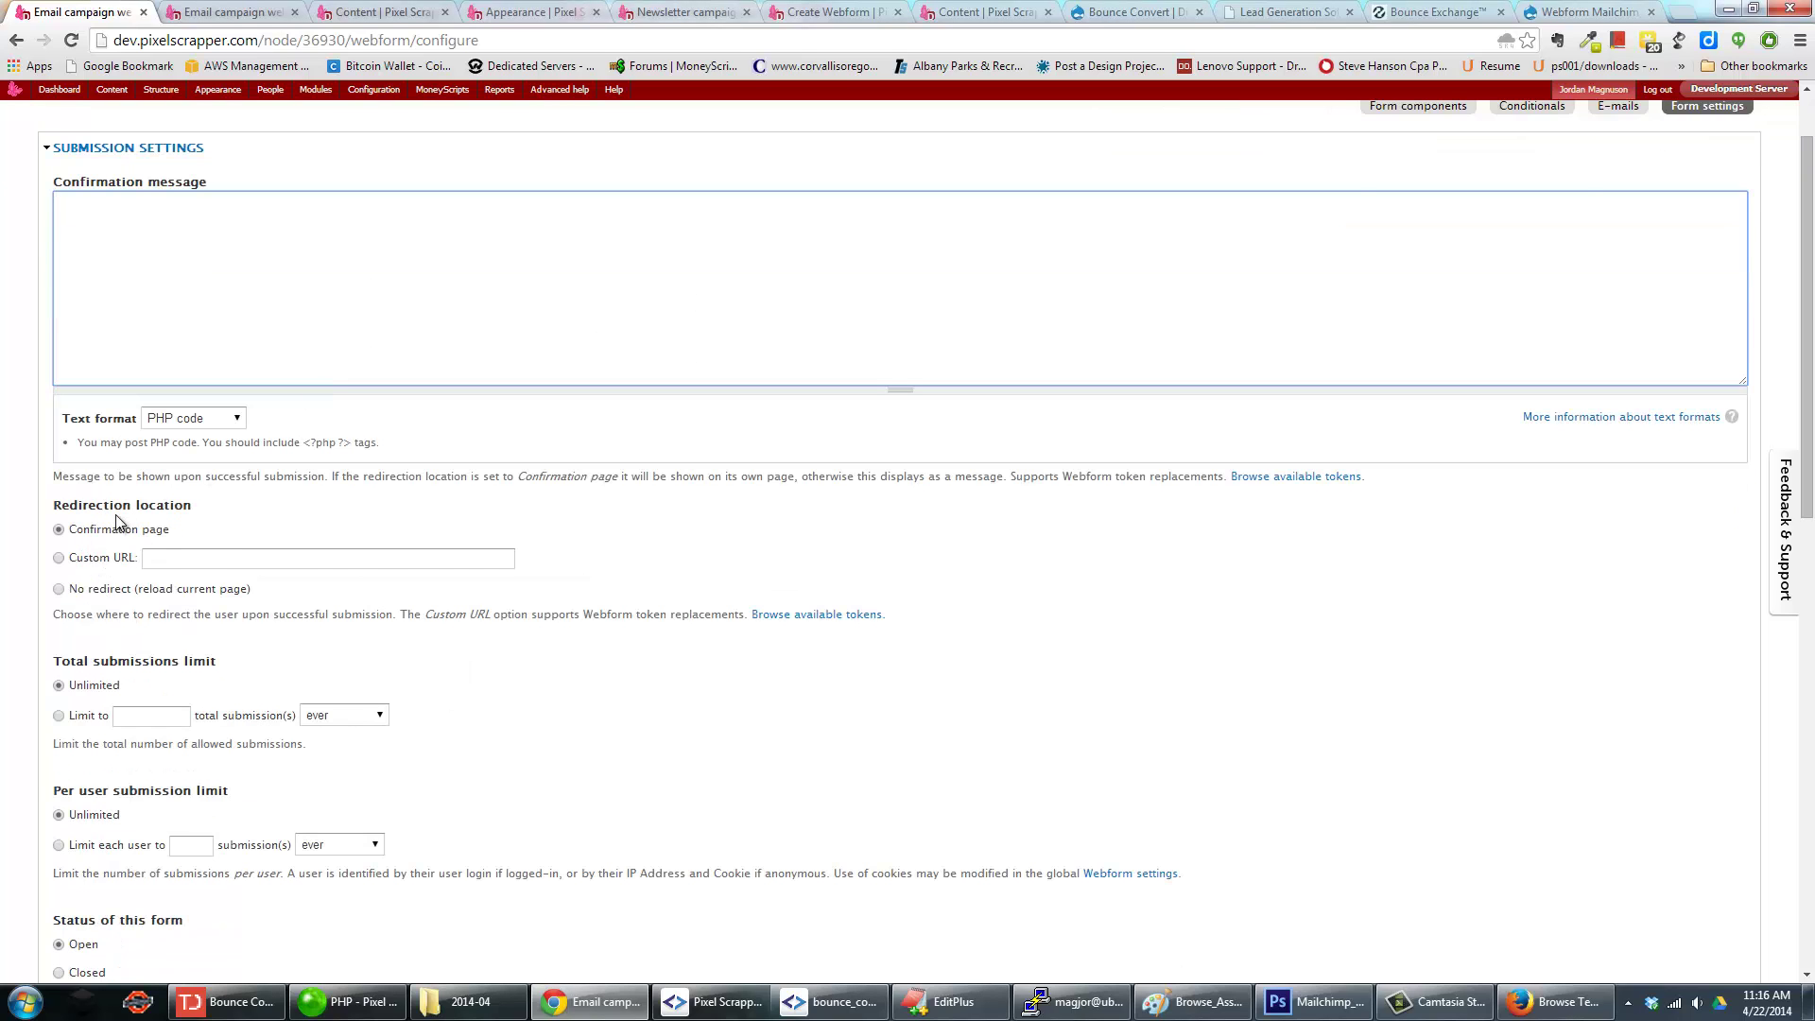
pyautogui.scroll(1, 221, 351)
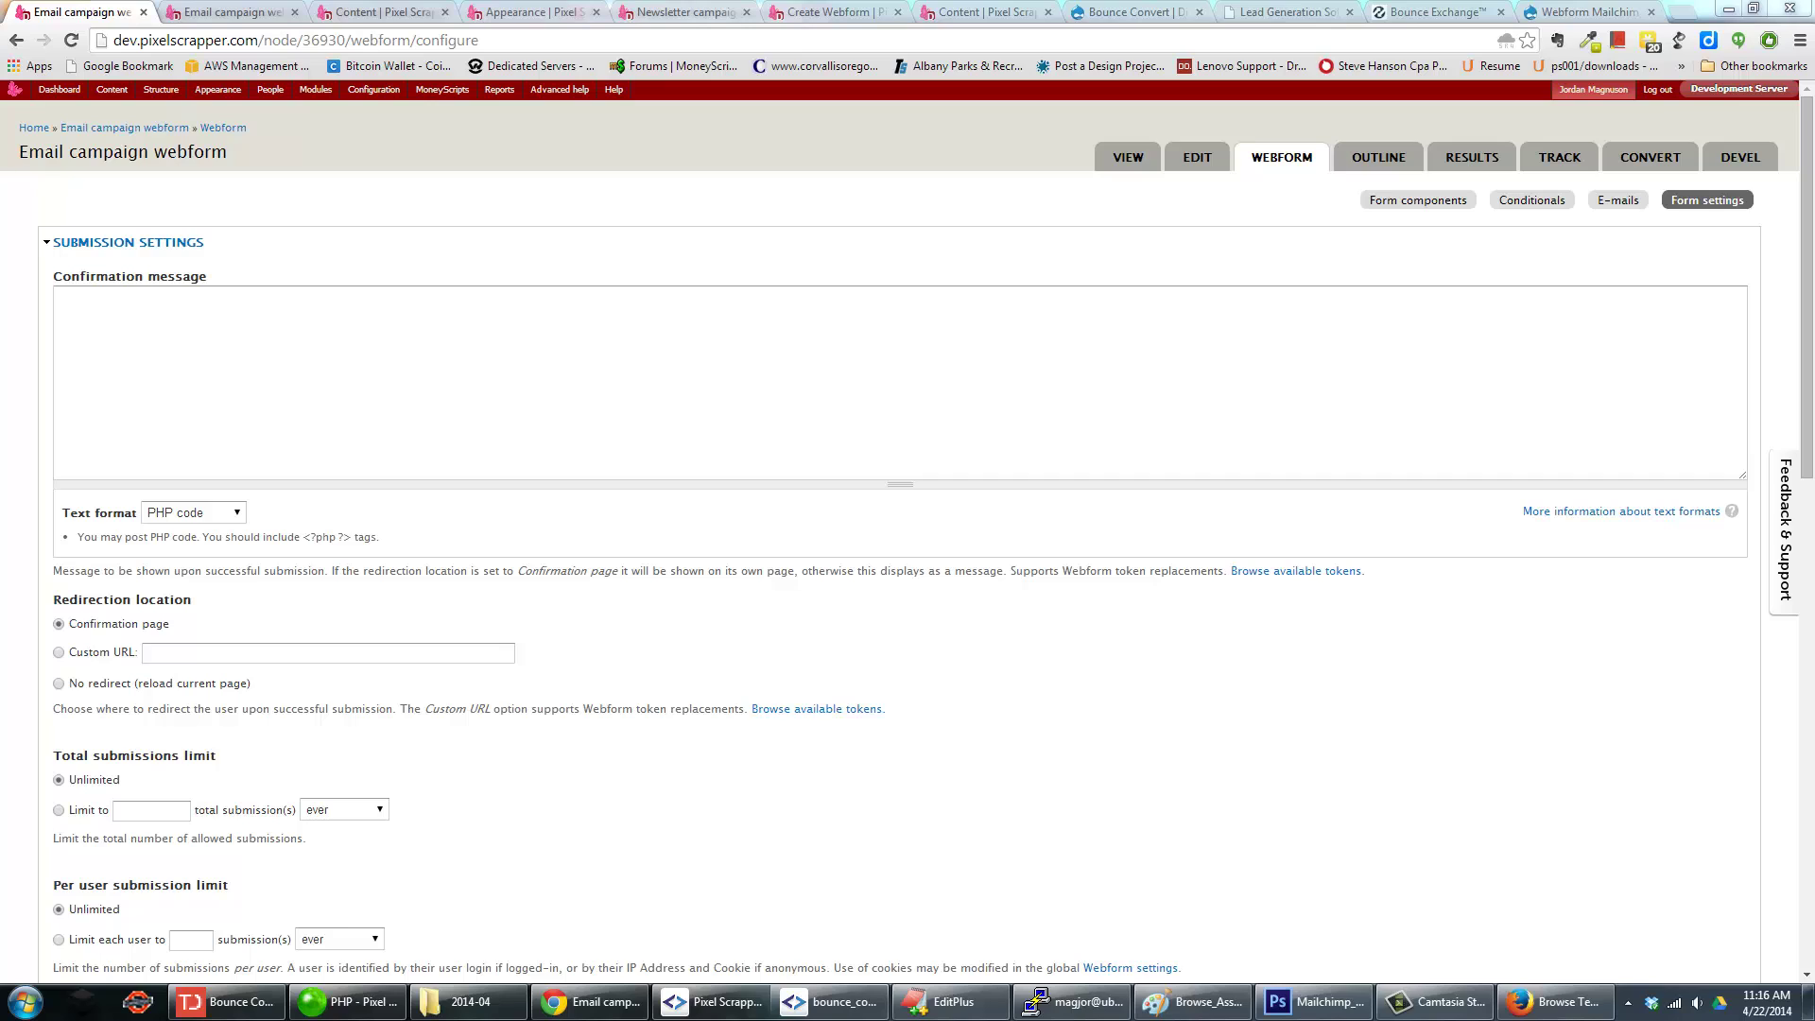
pyautogui.click(629, 419)
pyautogui.write('<div class="thank-you">Thank You</div> <div class="message">A welcome email with your free kit will be sent to you shortly</div>')
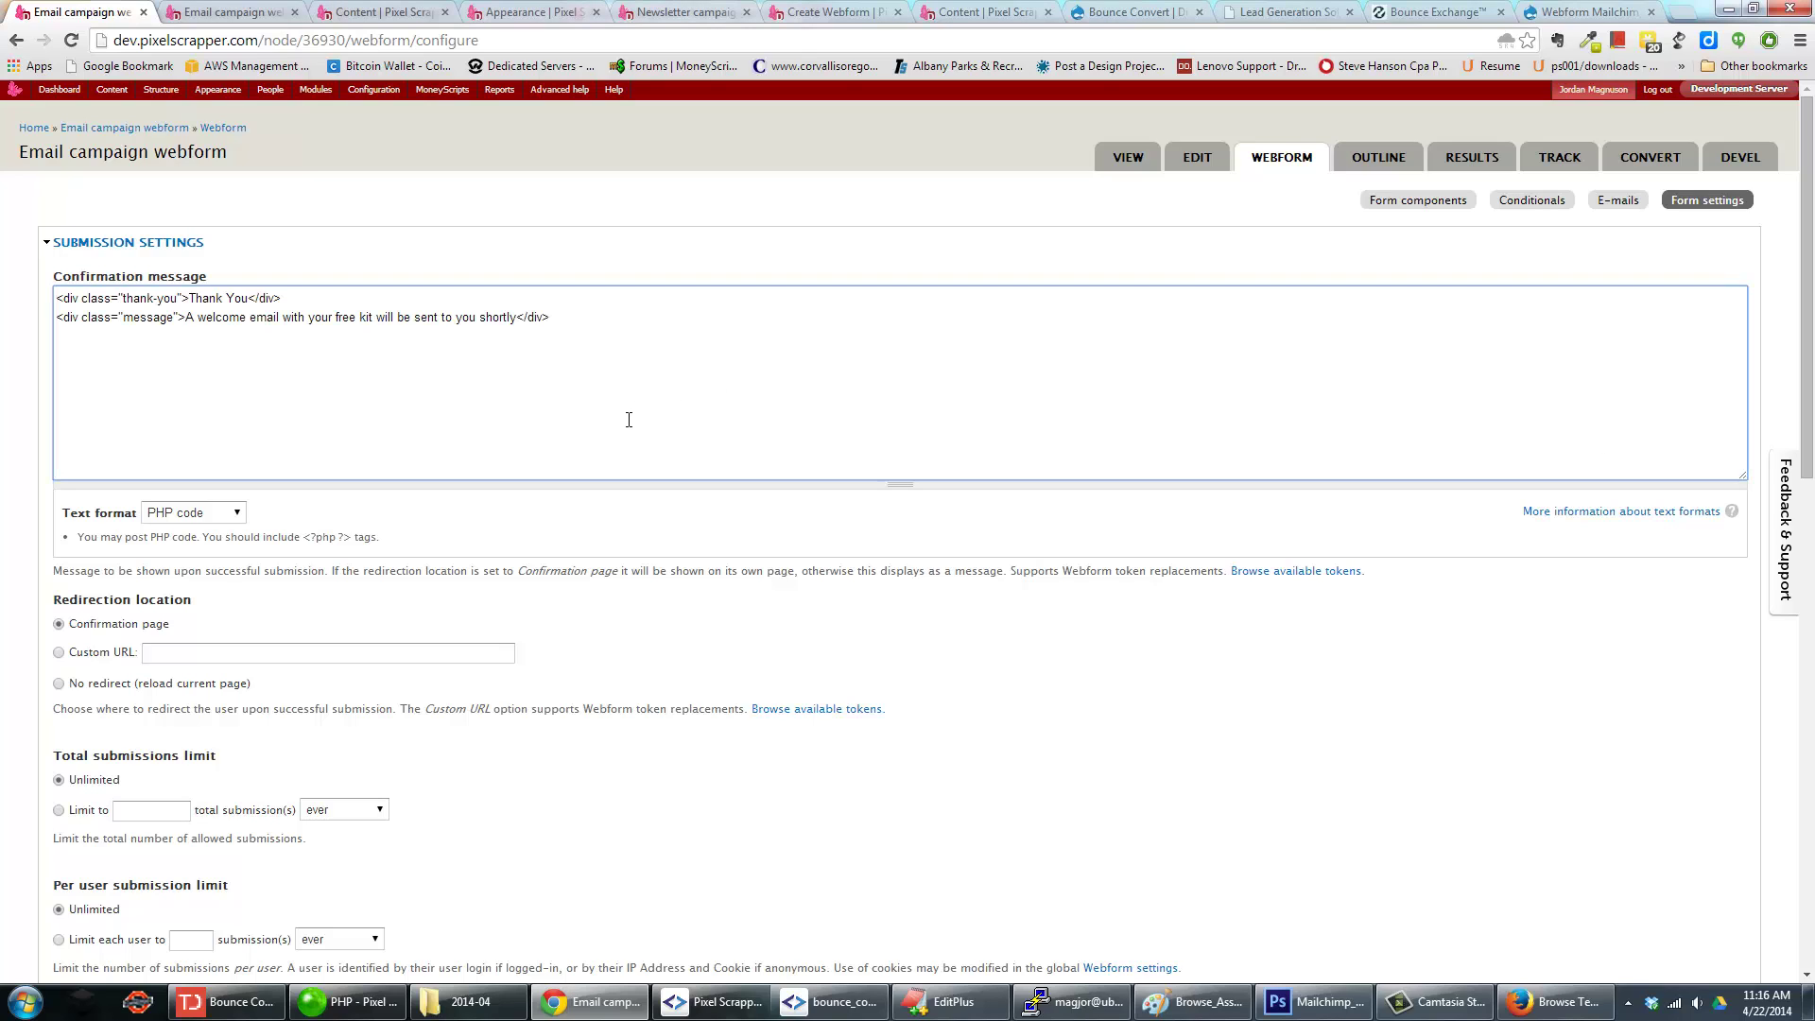
# Set the text format of the webform's confirmation message to Full HTML.
pyautogui.click(189, 323)
pyautogui.click(572, 206)
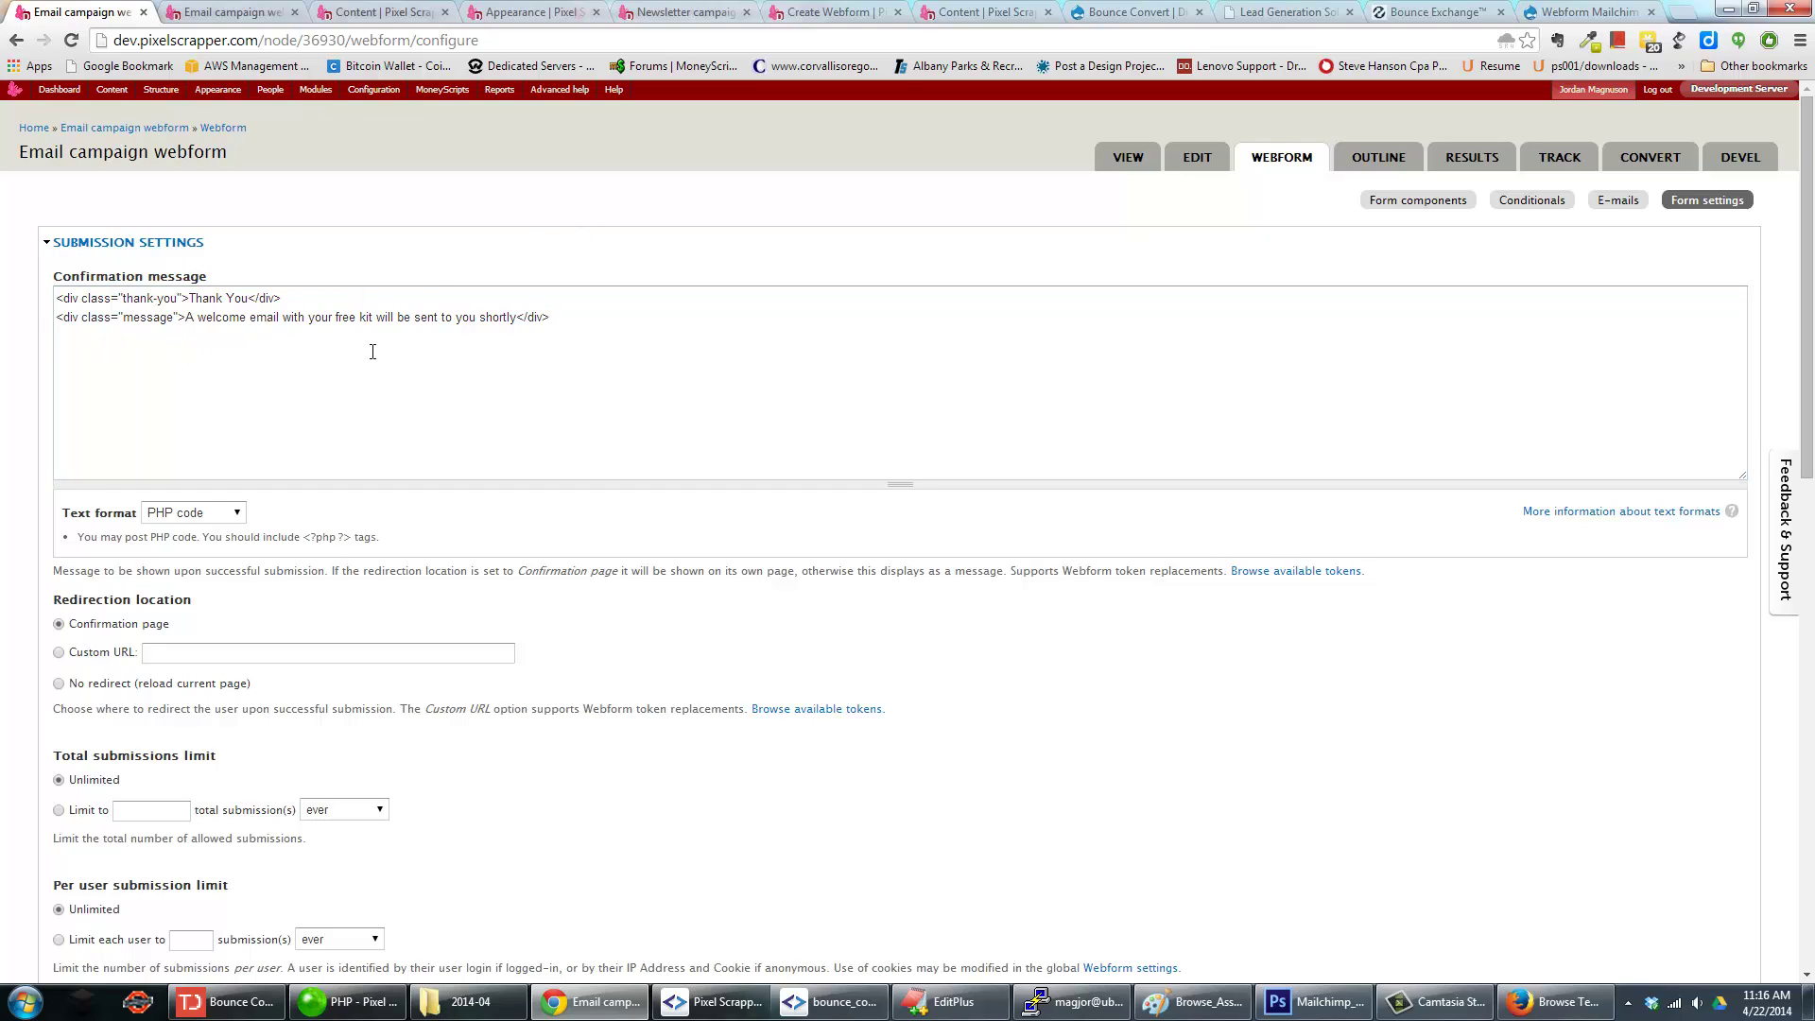
pyautogui.click(189, 511)
pyautogui.click(191, 573)
pyautogui.click(305, 438)
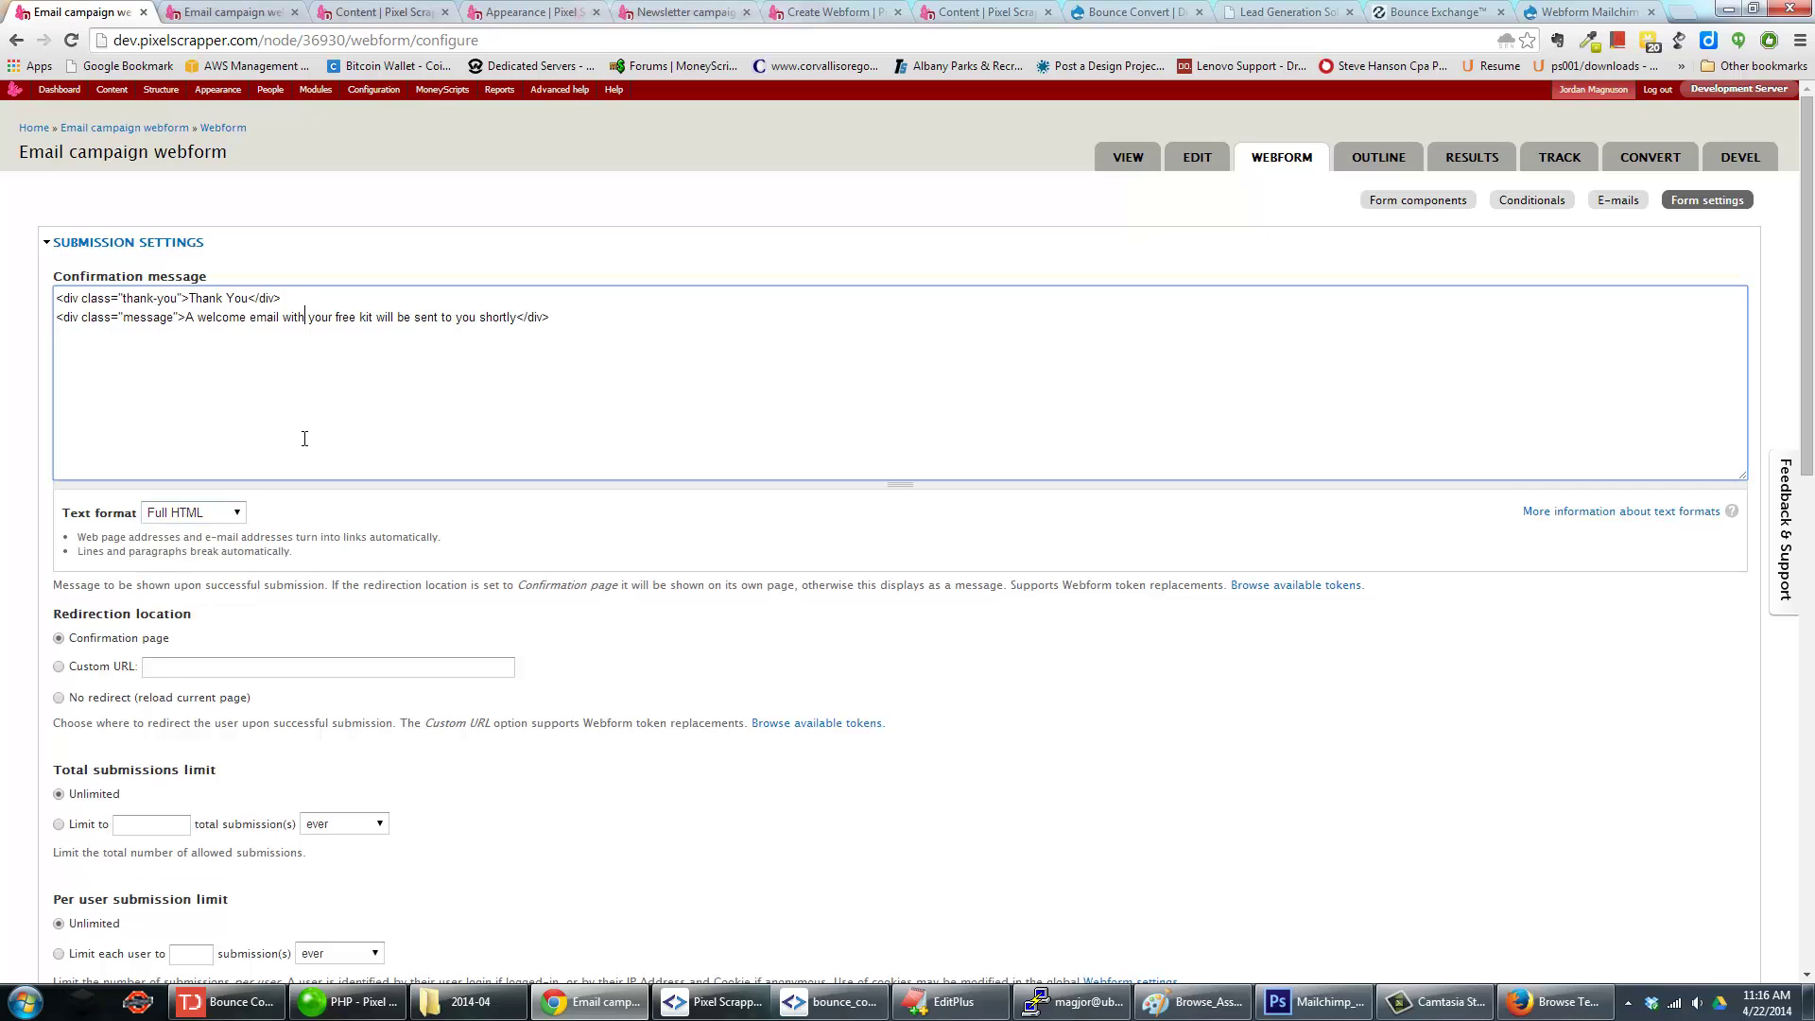
# Set the webform's submit button label to "Get Your FREE Kit" in the advanced settings and save the configuration.
pyautogui.scroll(-11, 416, 369)
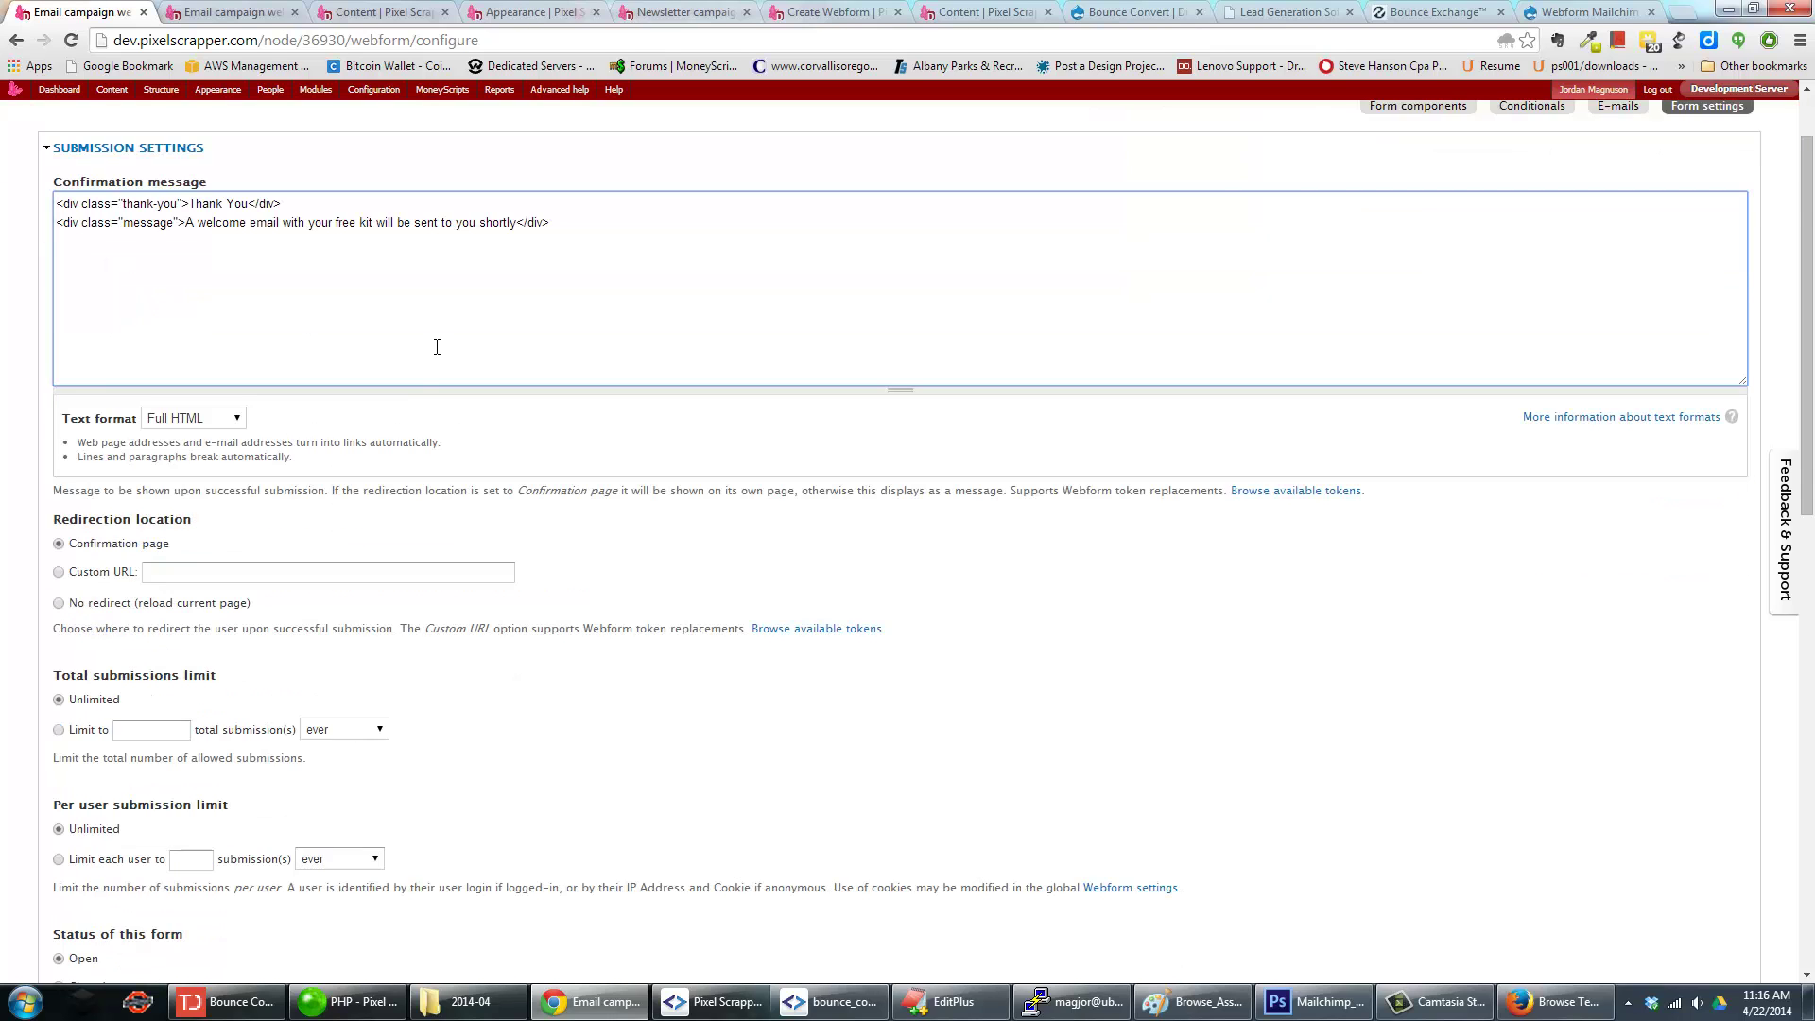
pyautogui.scroll(-2, 397, 378)
pyautogui.click(121, 864)
pyautogui.scroll(-3, 370, 706)
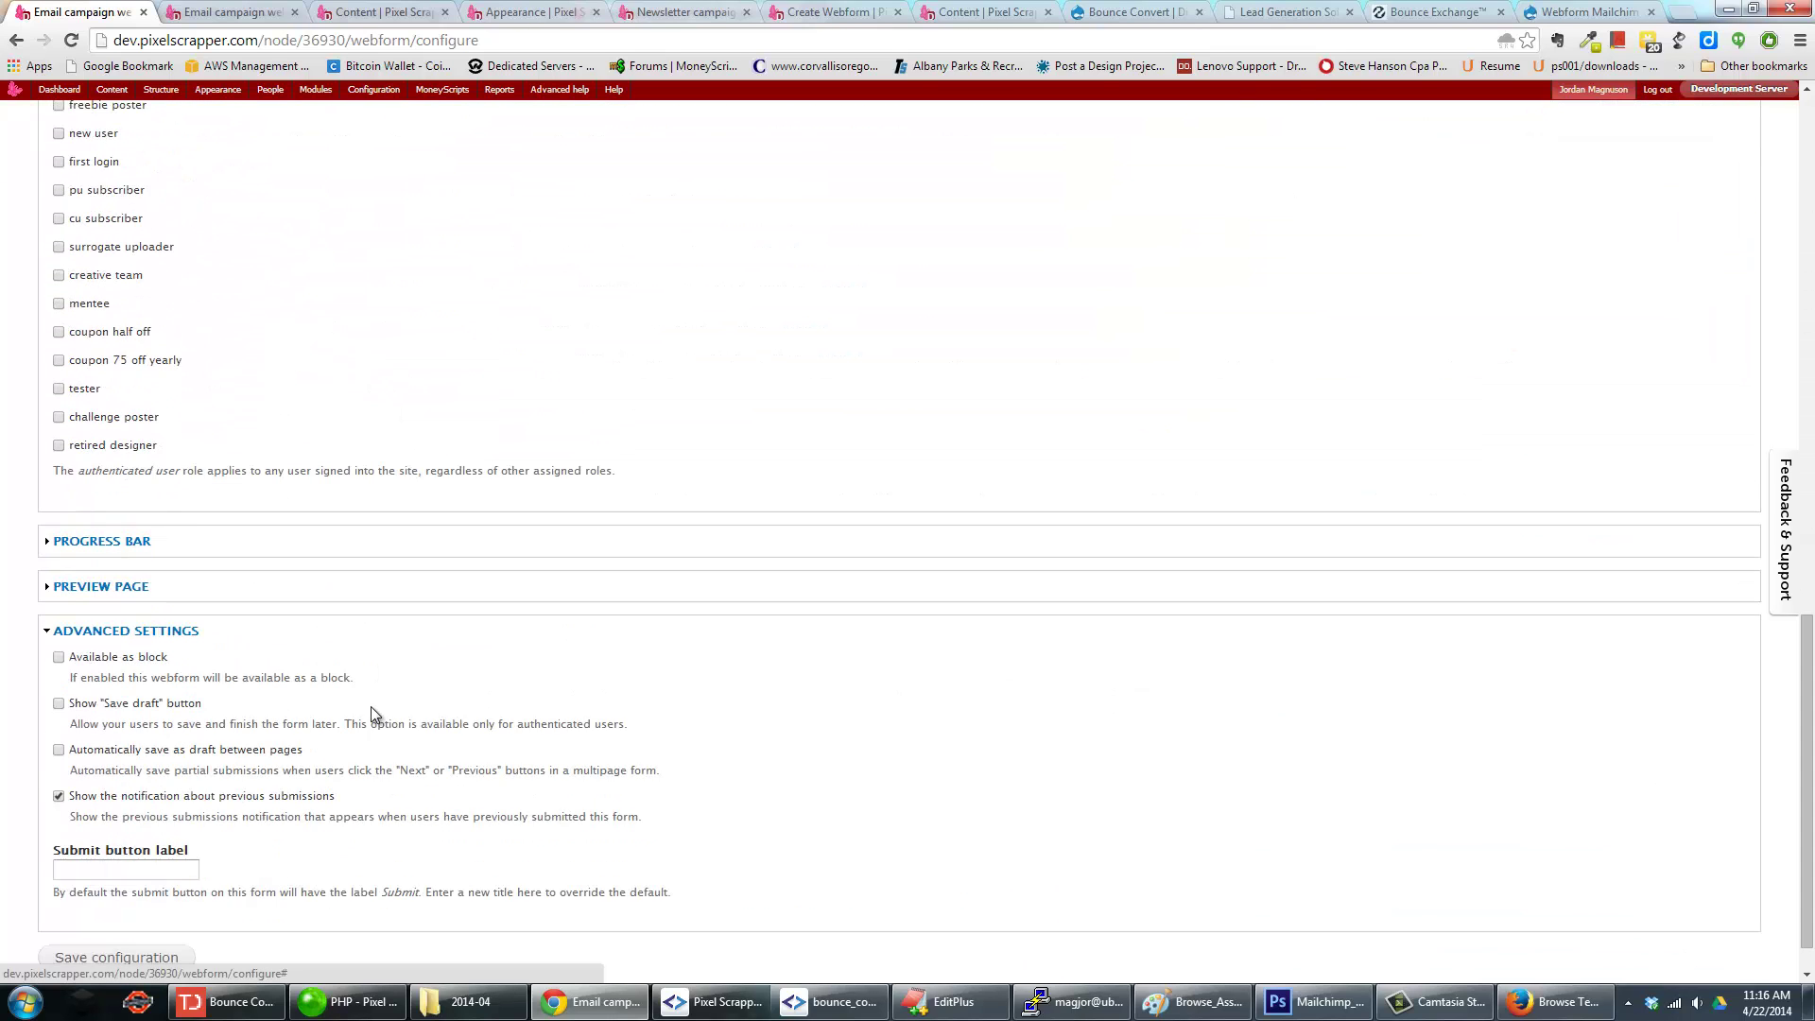
pyautogui.click(151, 819)
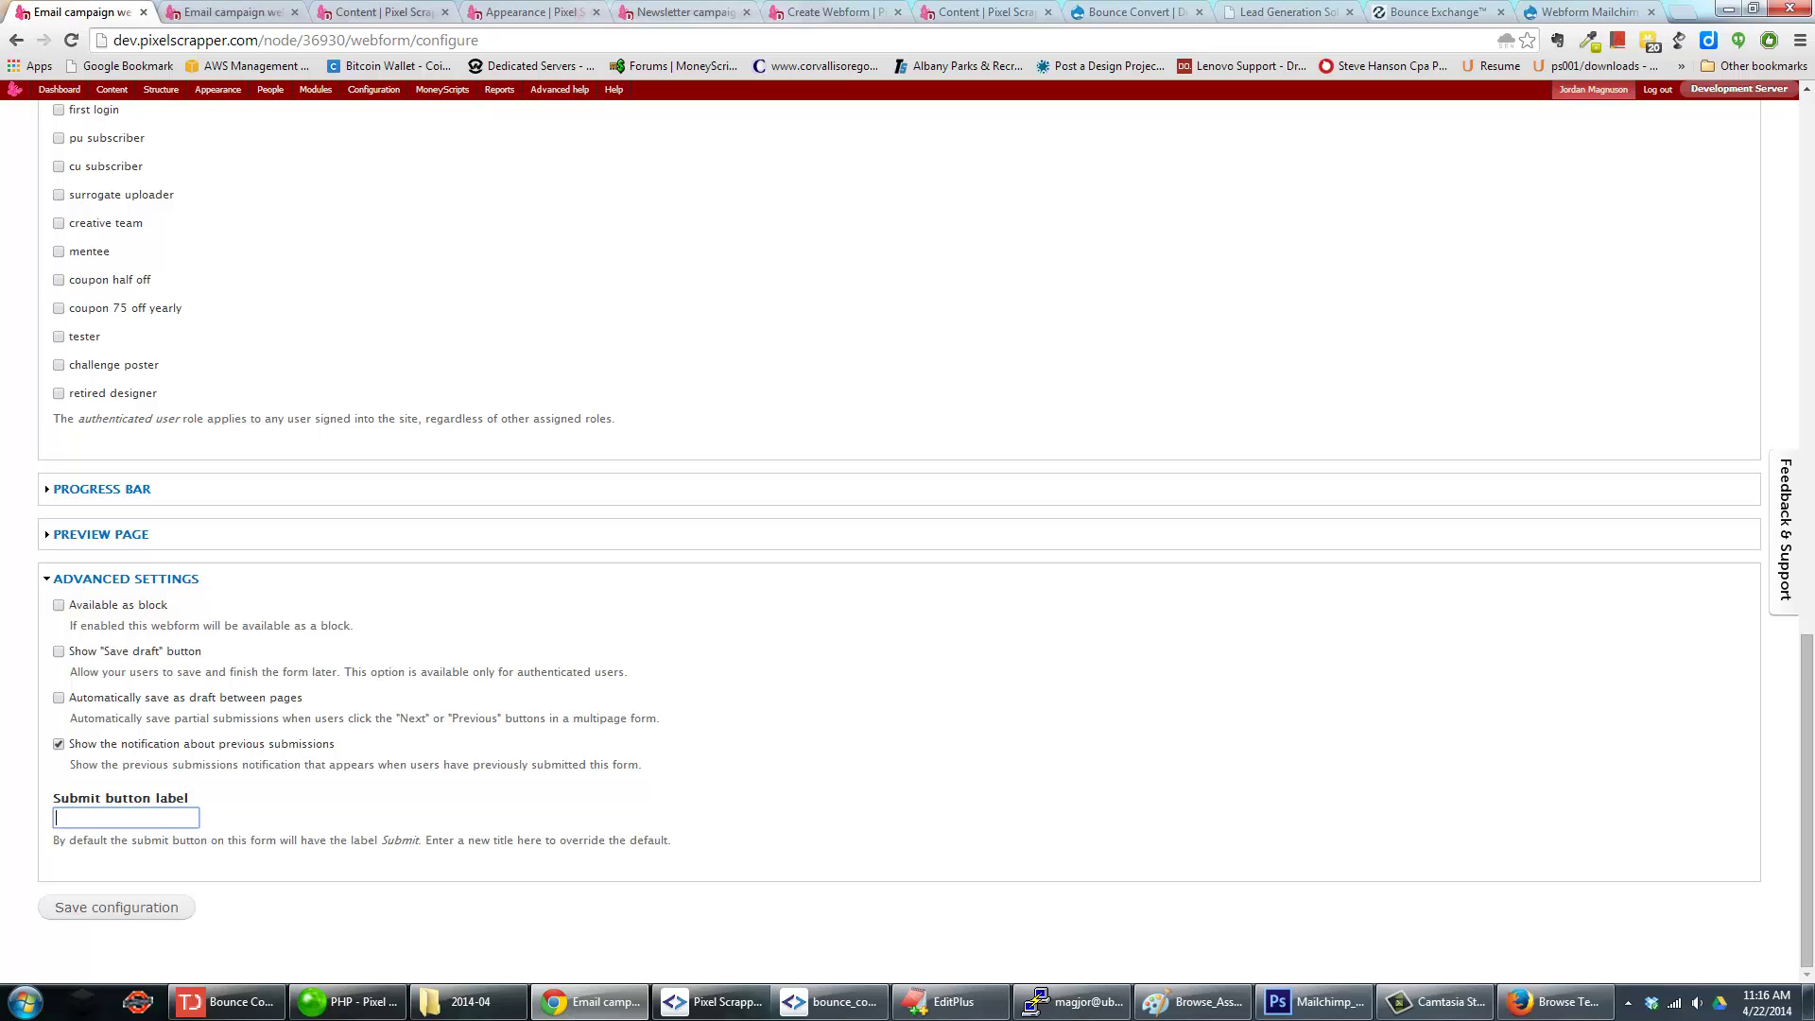
pyautogui.press('F10')
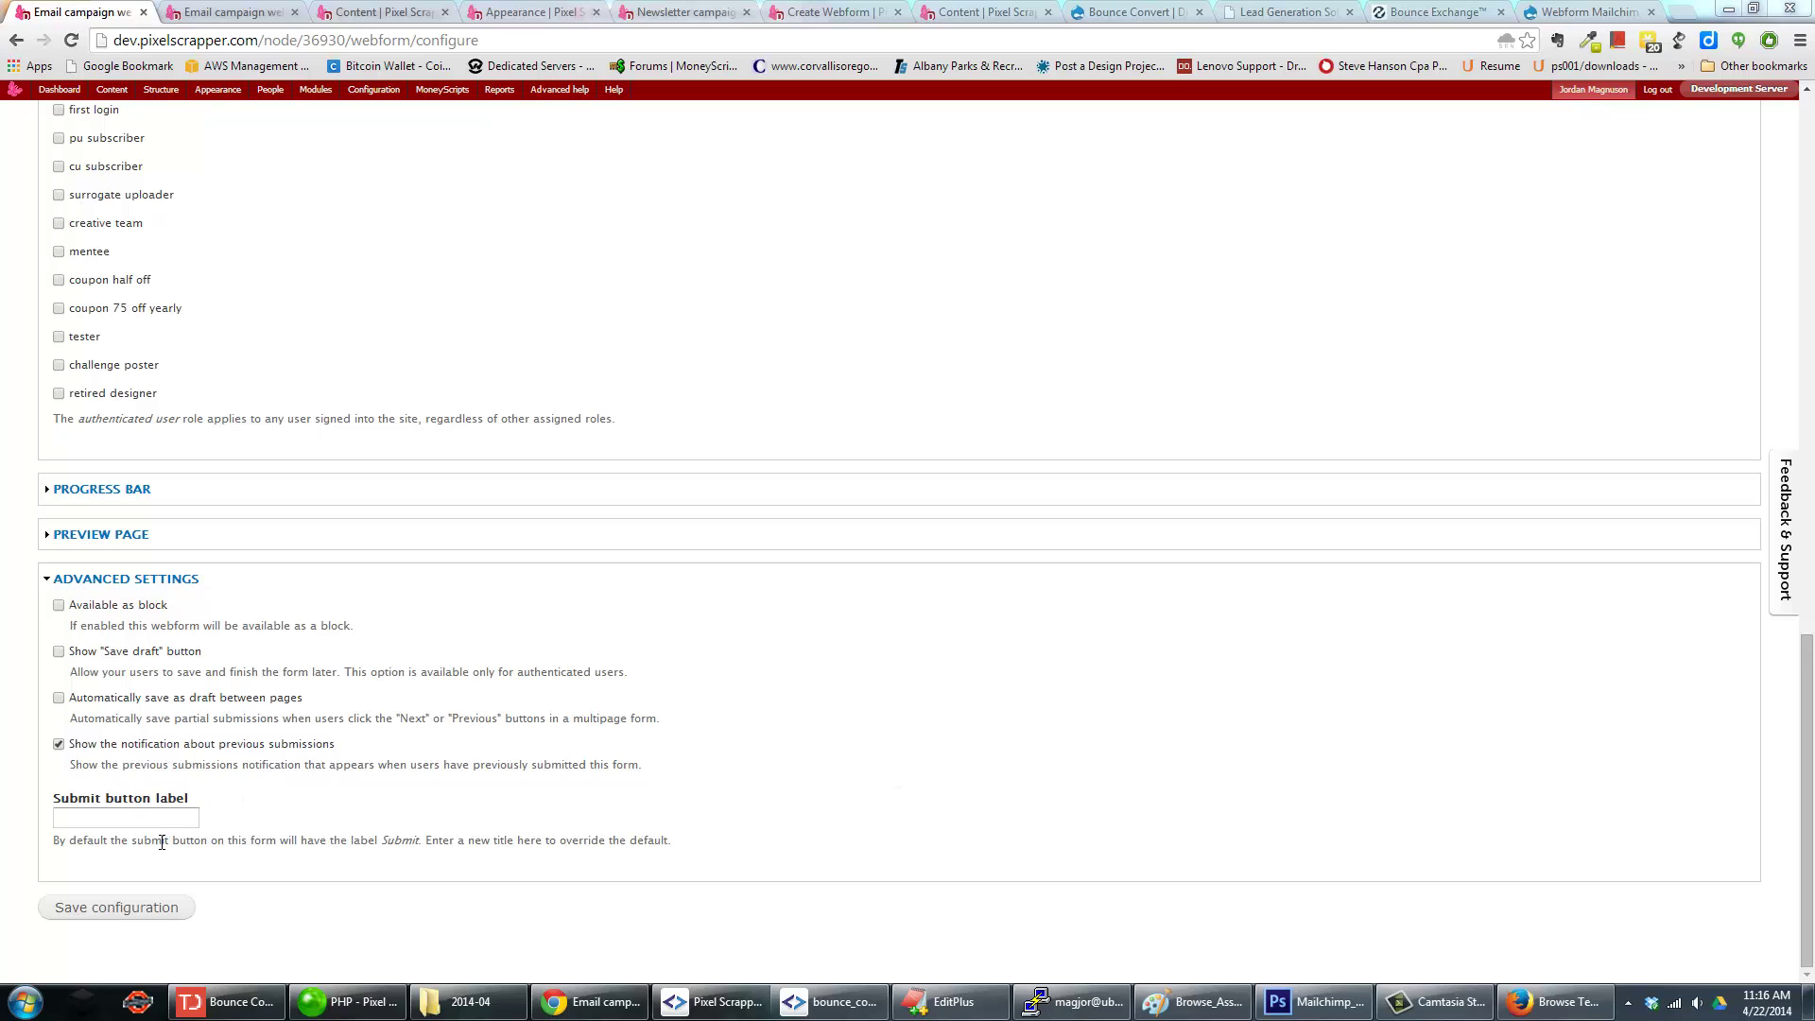
pyautogui.write('Get Your FREE Kit')
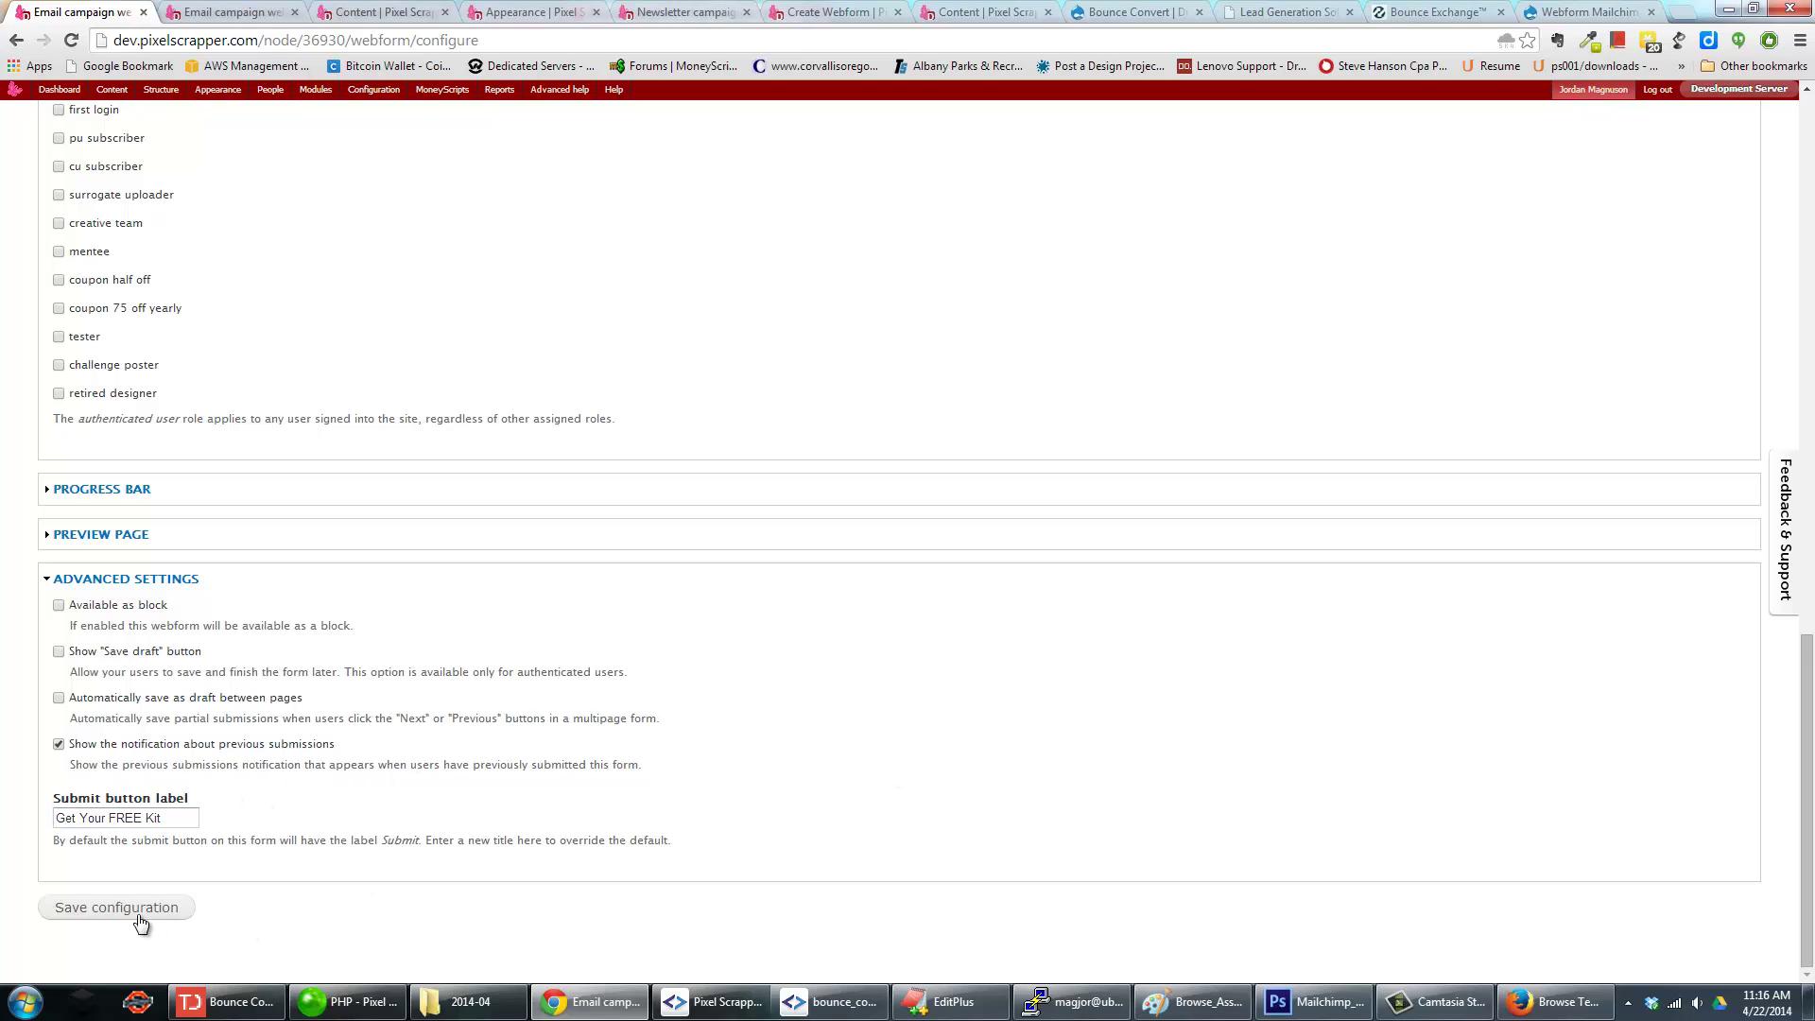
pyautogui.click(138, 917)
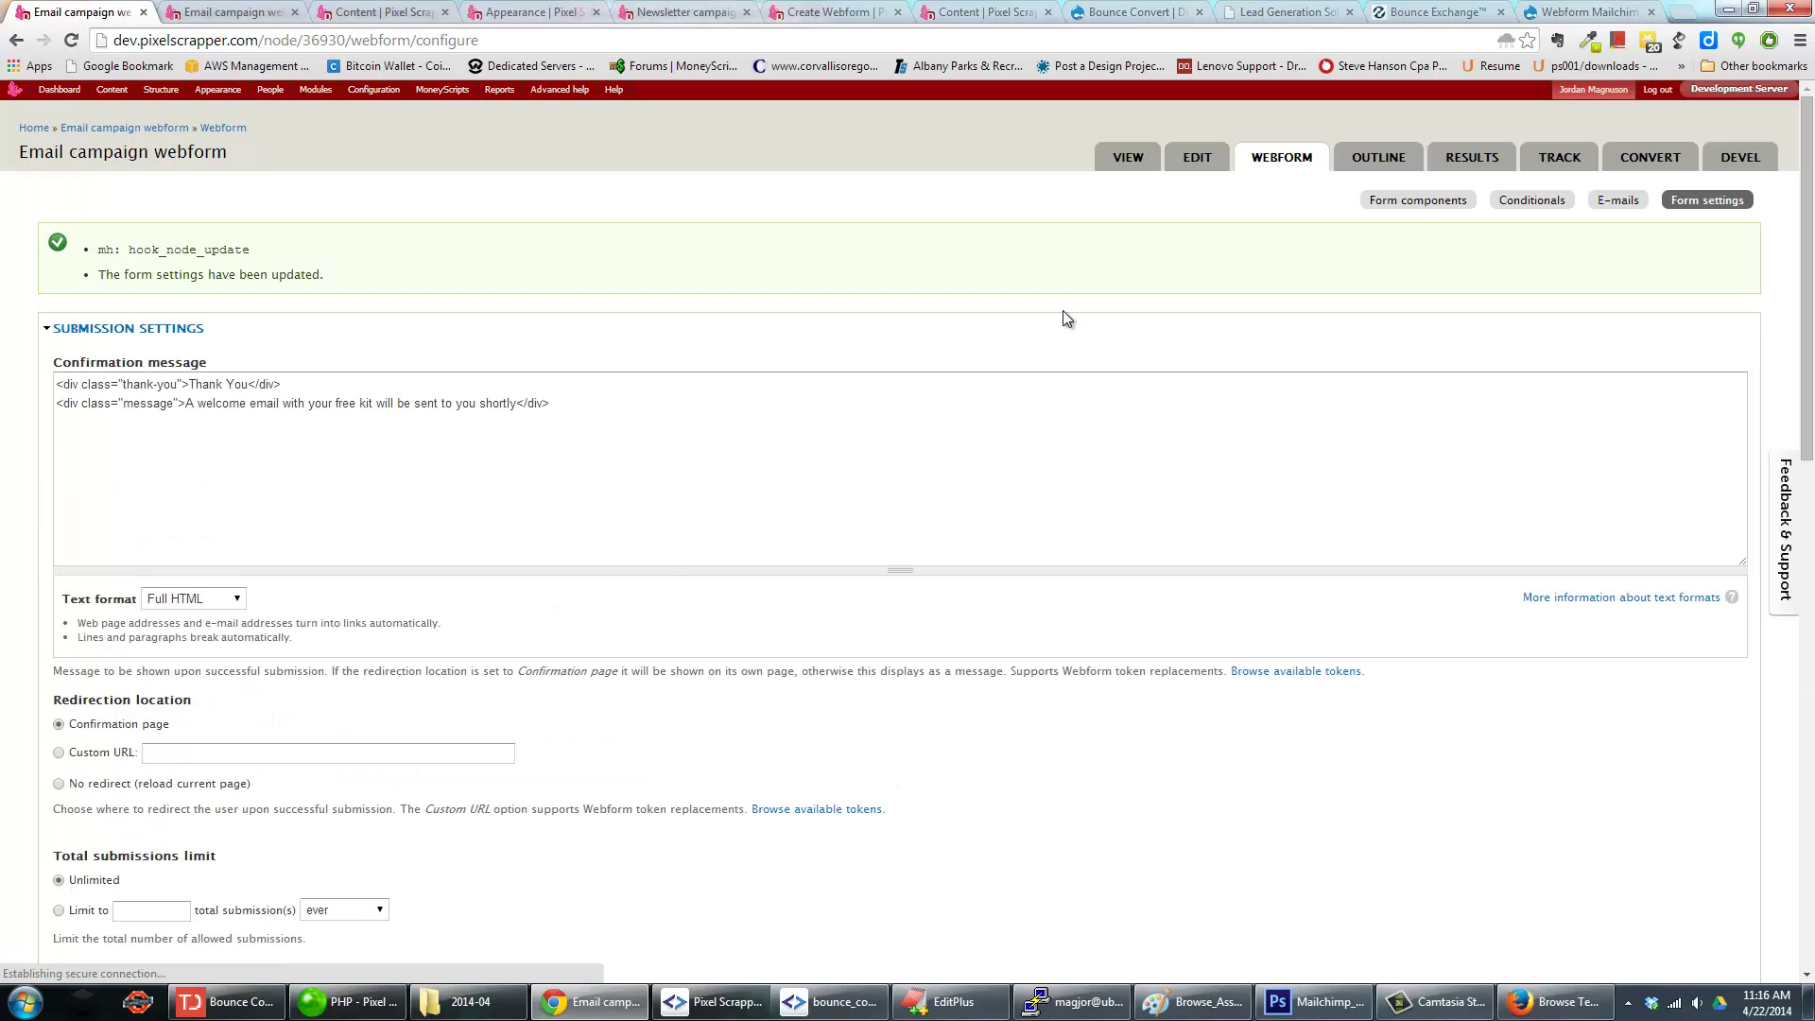
# Test the webform on the site by submitting a test email address, and return to the form from the confirmation page.
pyautogui.click(1130, 159)
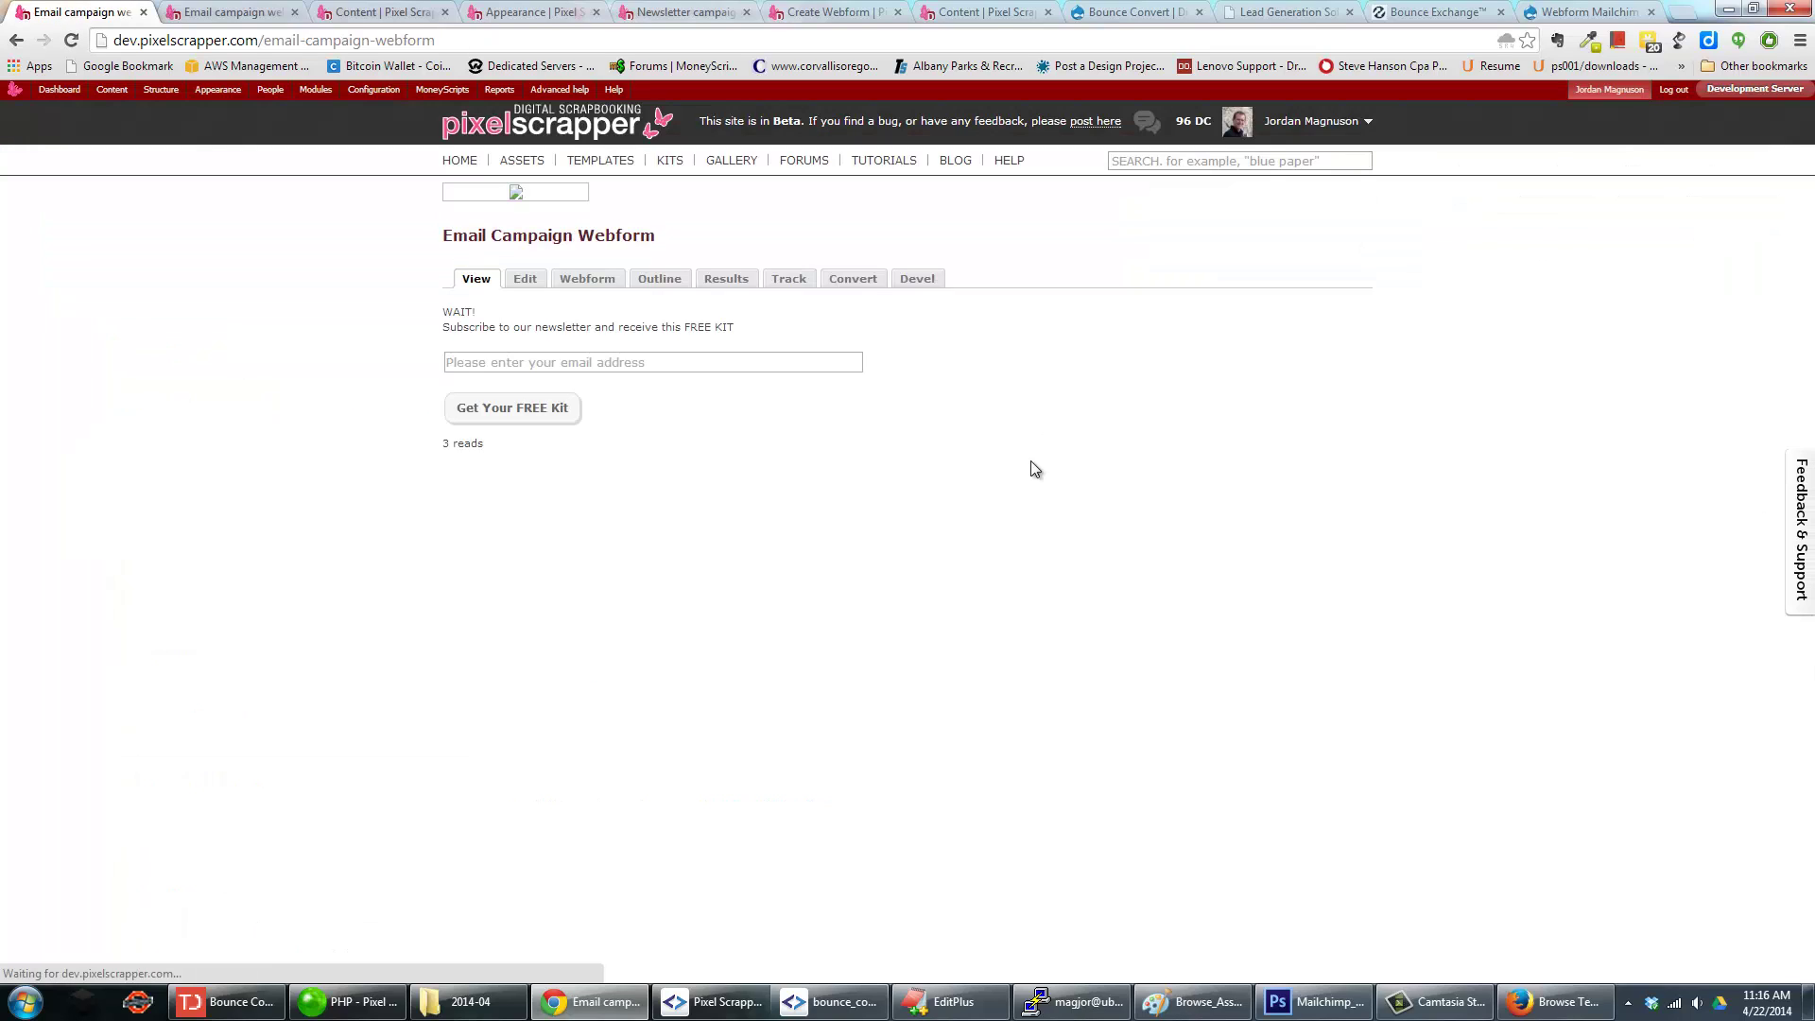
pyautogui.click(624, 363)
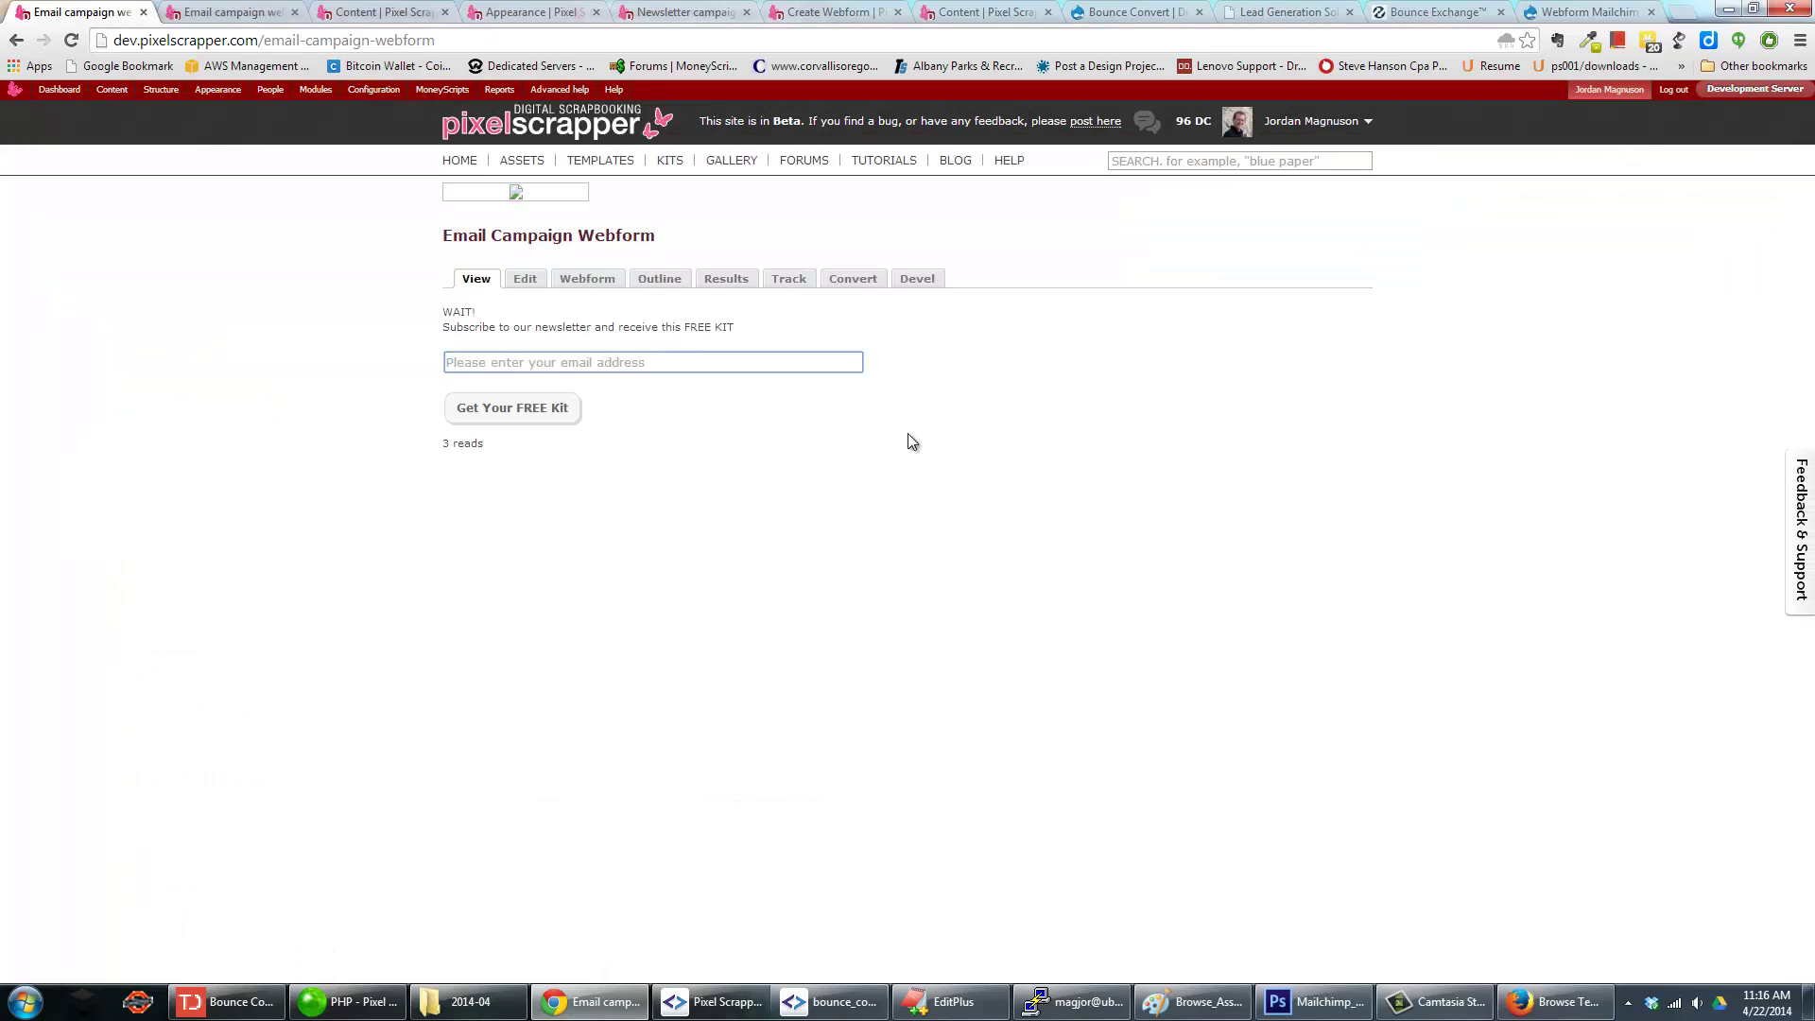
pyautogui.write('test@localhost.com')
pyautogui.click(486, 406)
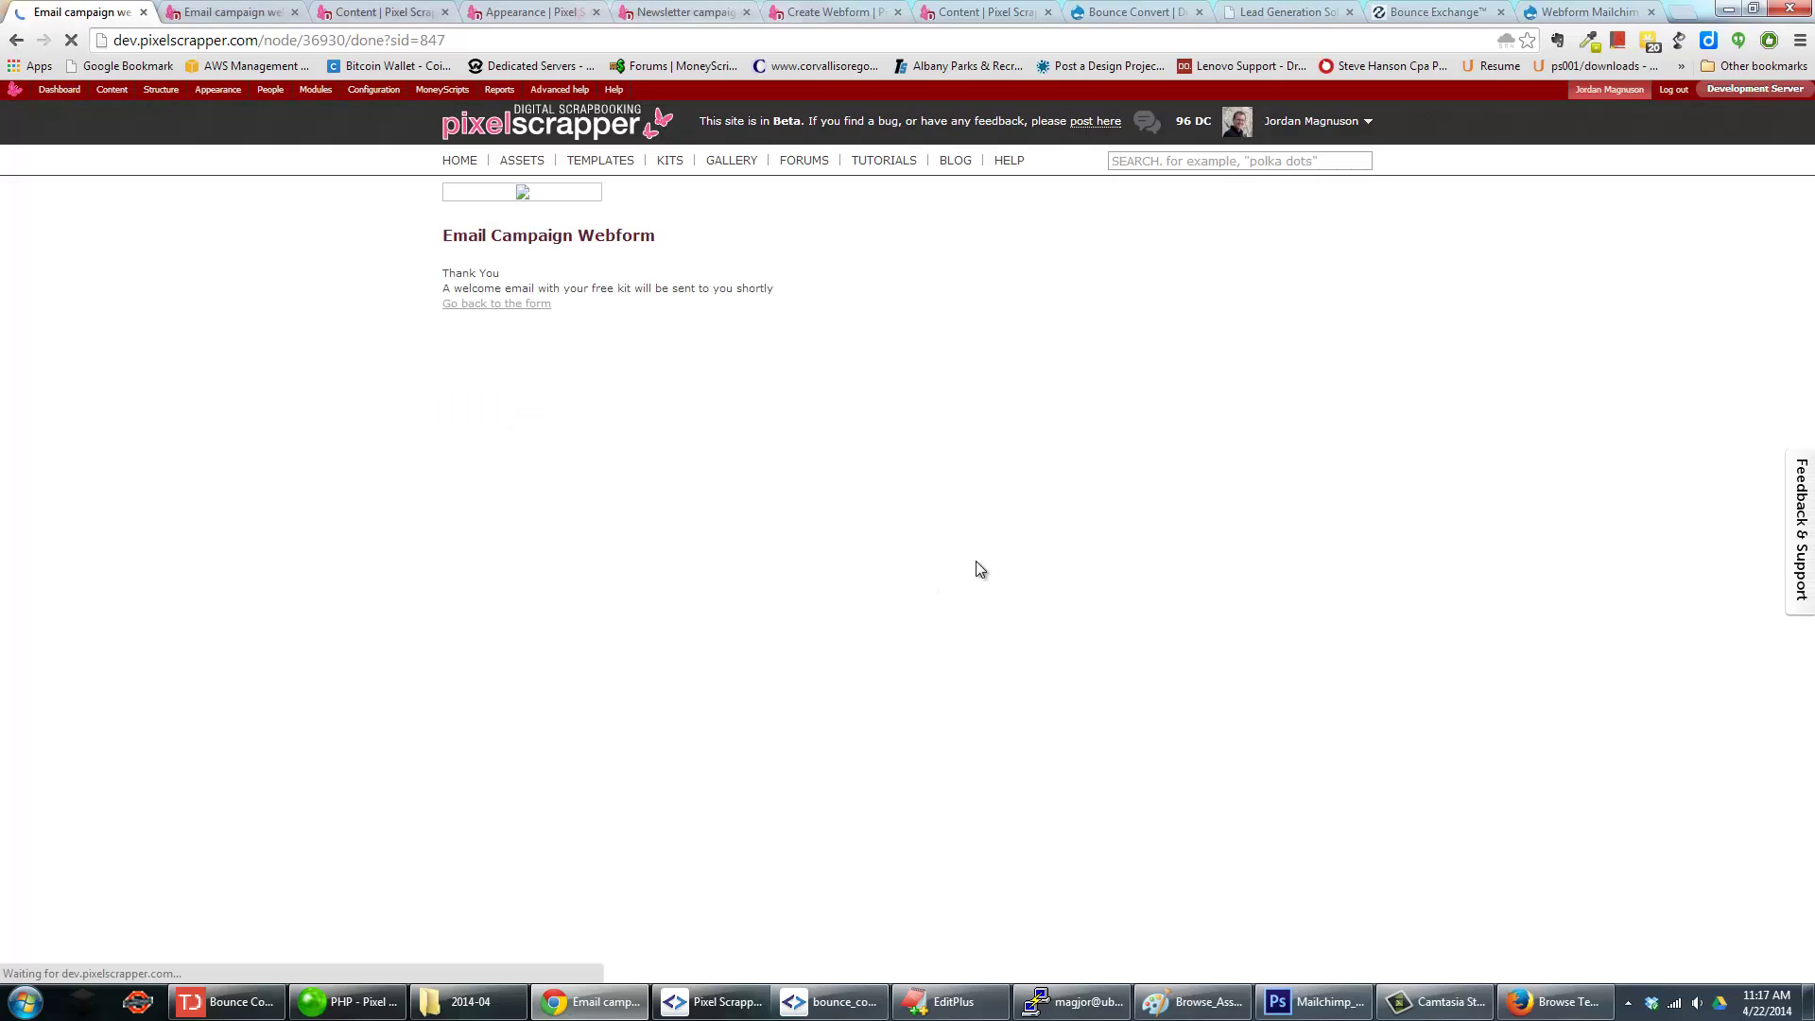
pyautogui.click(524, 304)
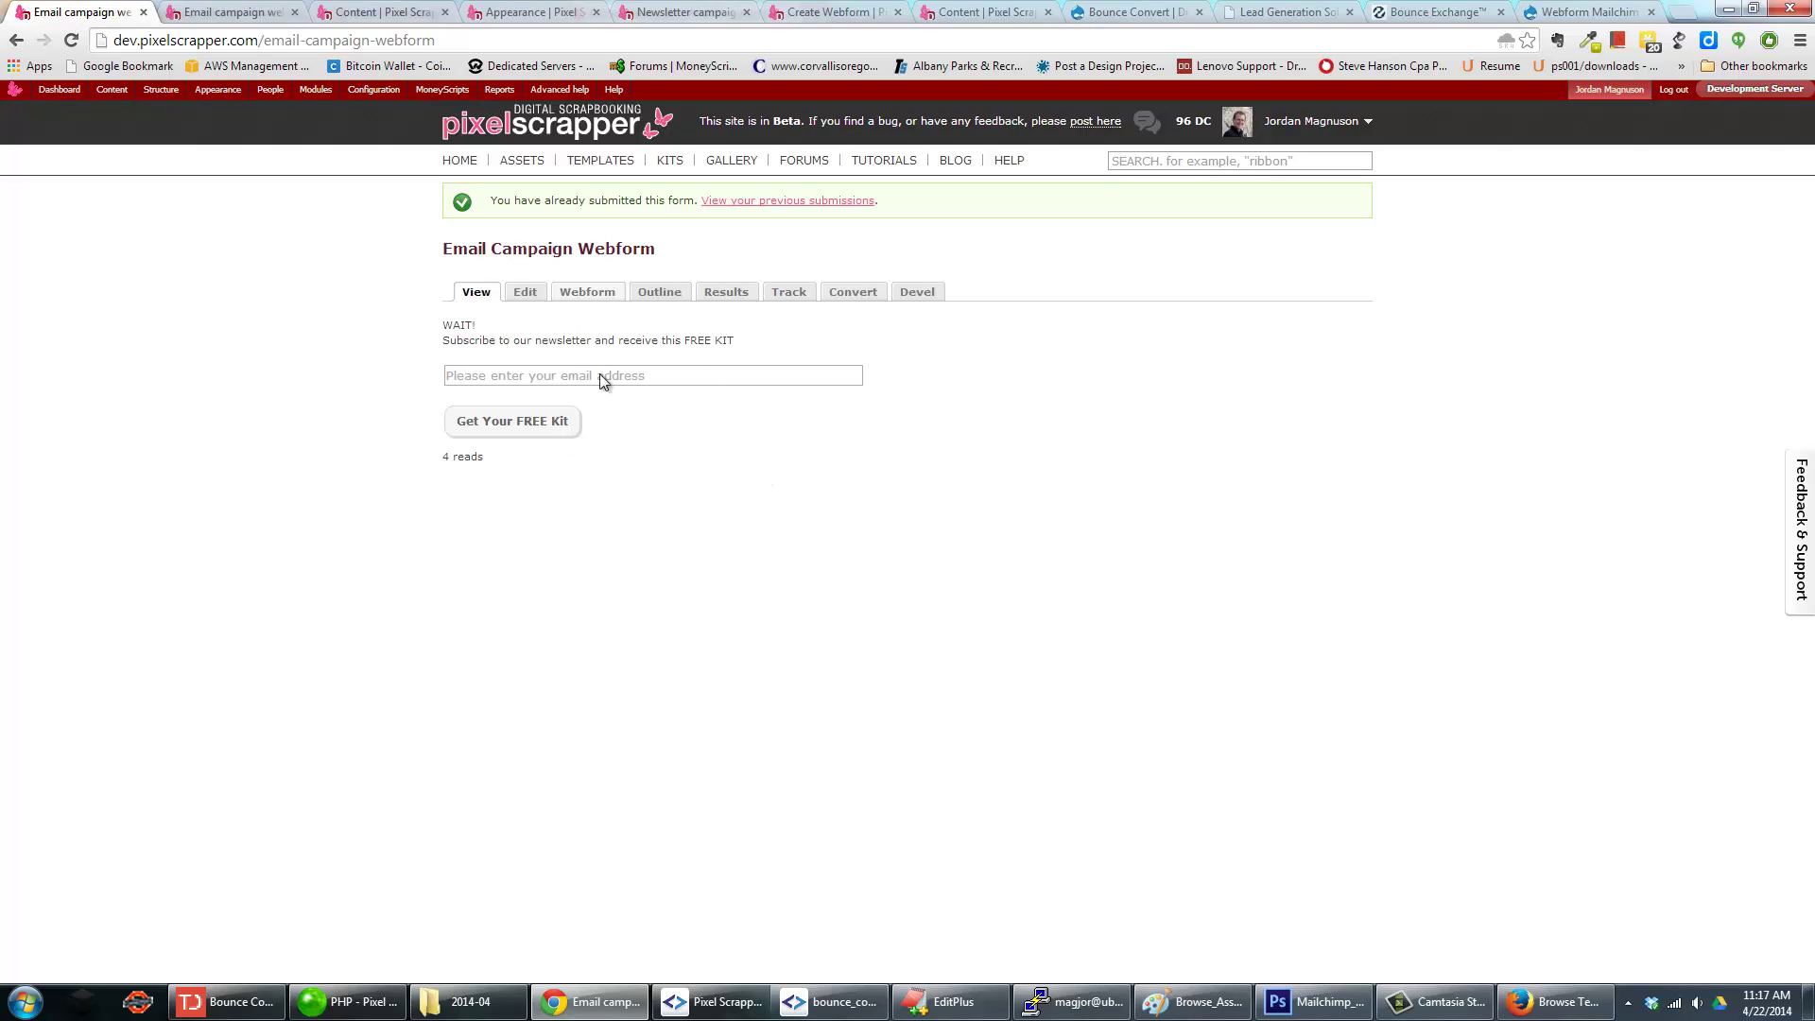
# Start a new Bounce Convert Campaign in a separate browser tab and title it "Newsletter campaign".
pyautogui.moveTo(111, 89)
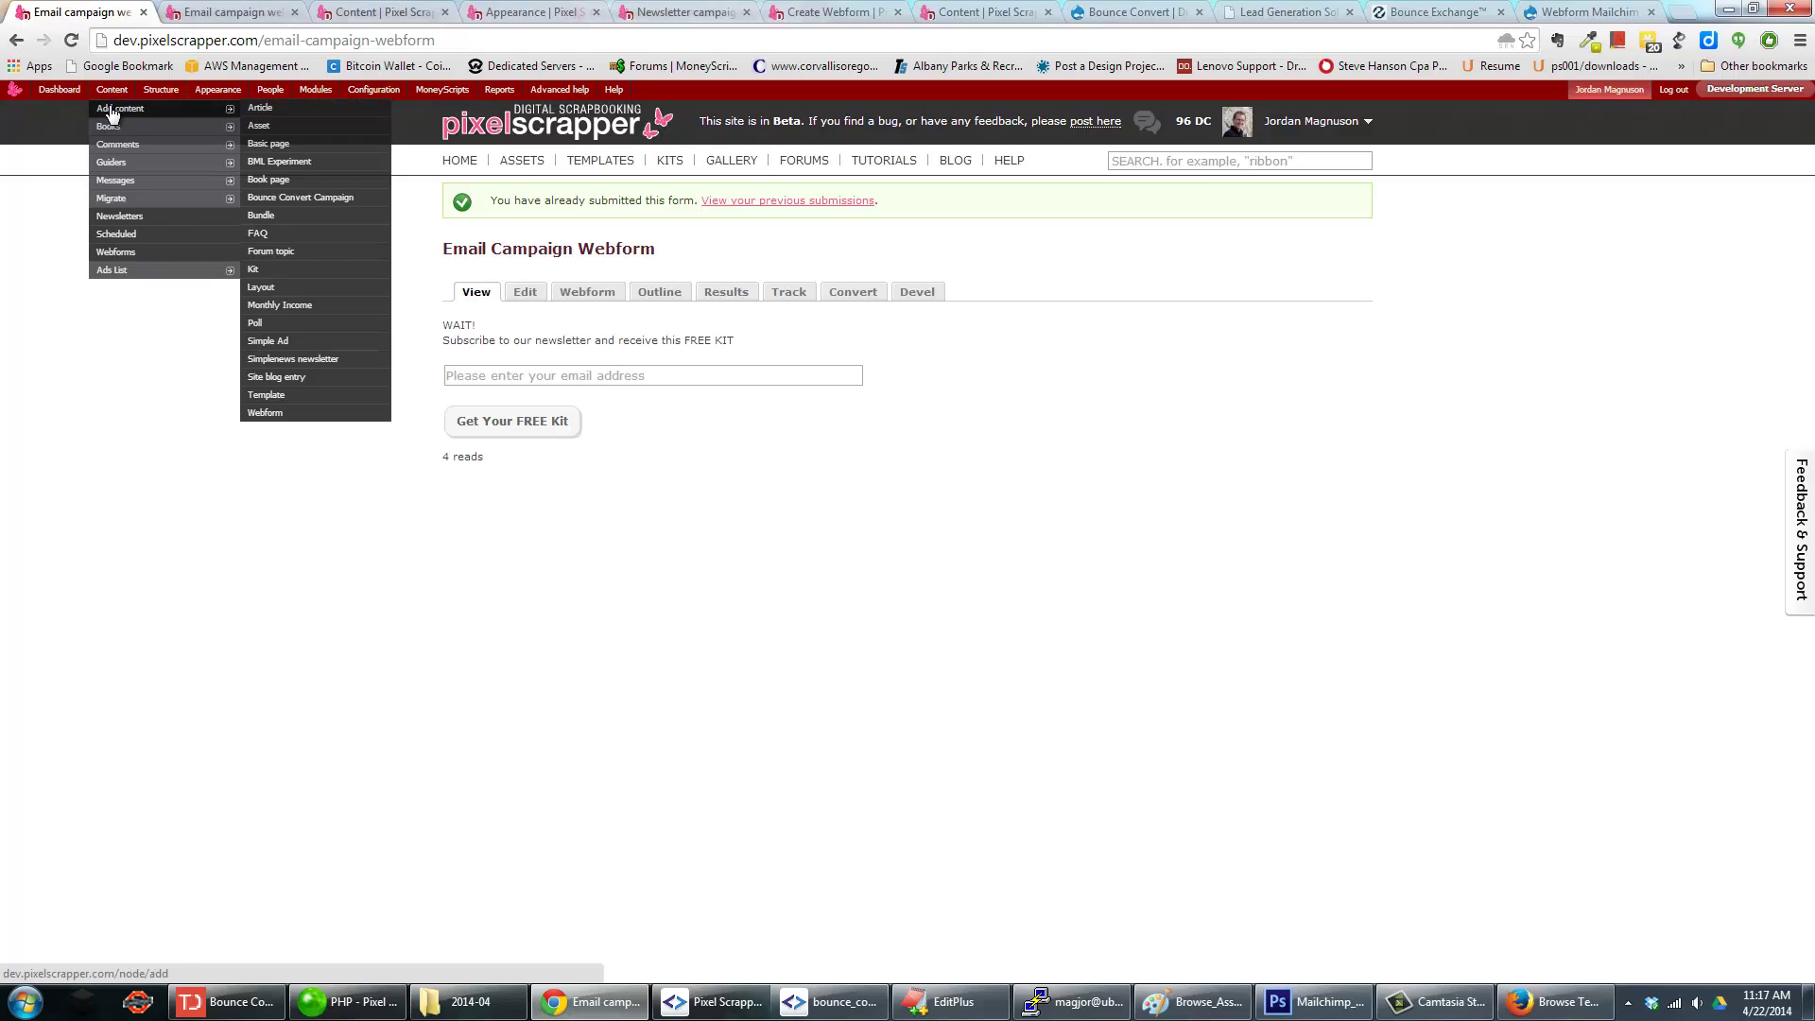
pyautogui.rightClick(291, 202)
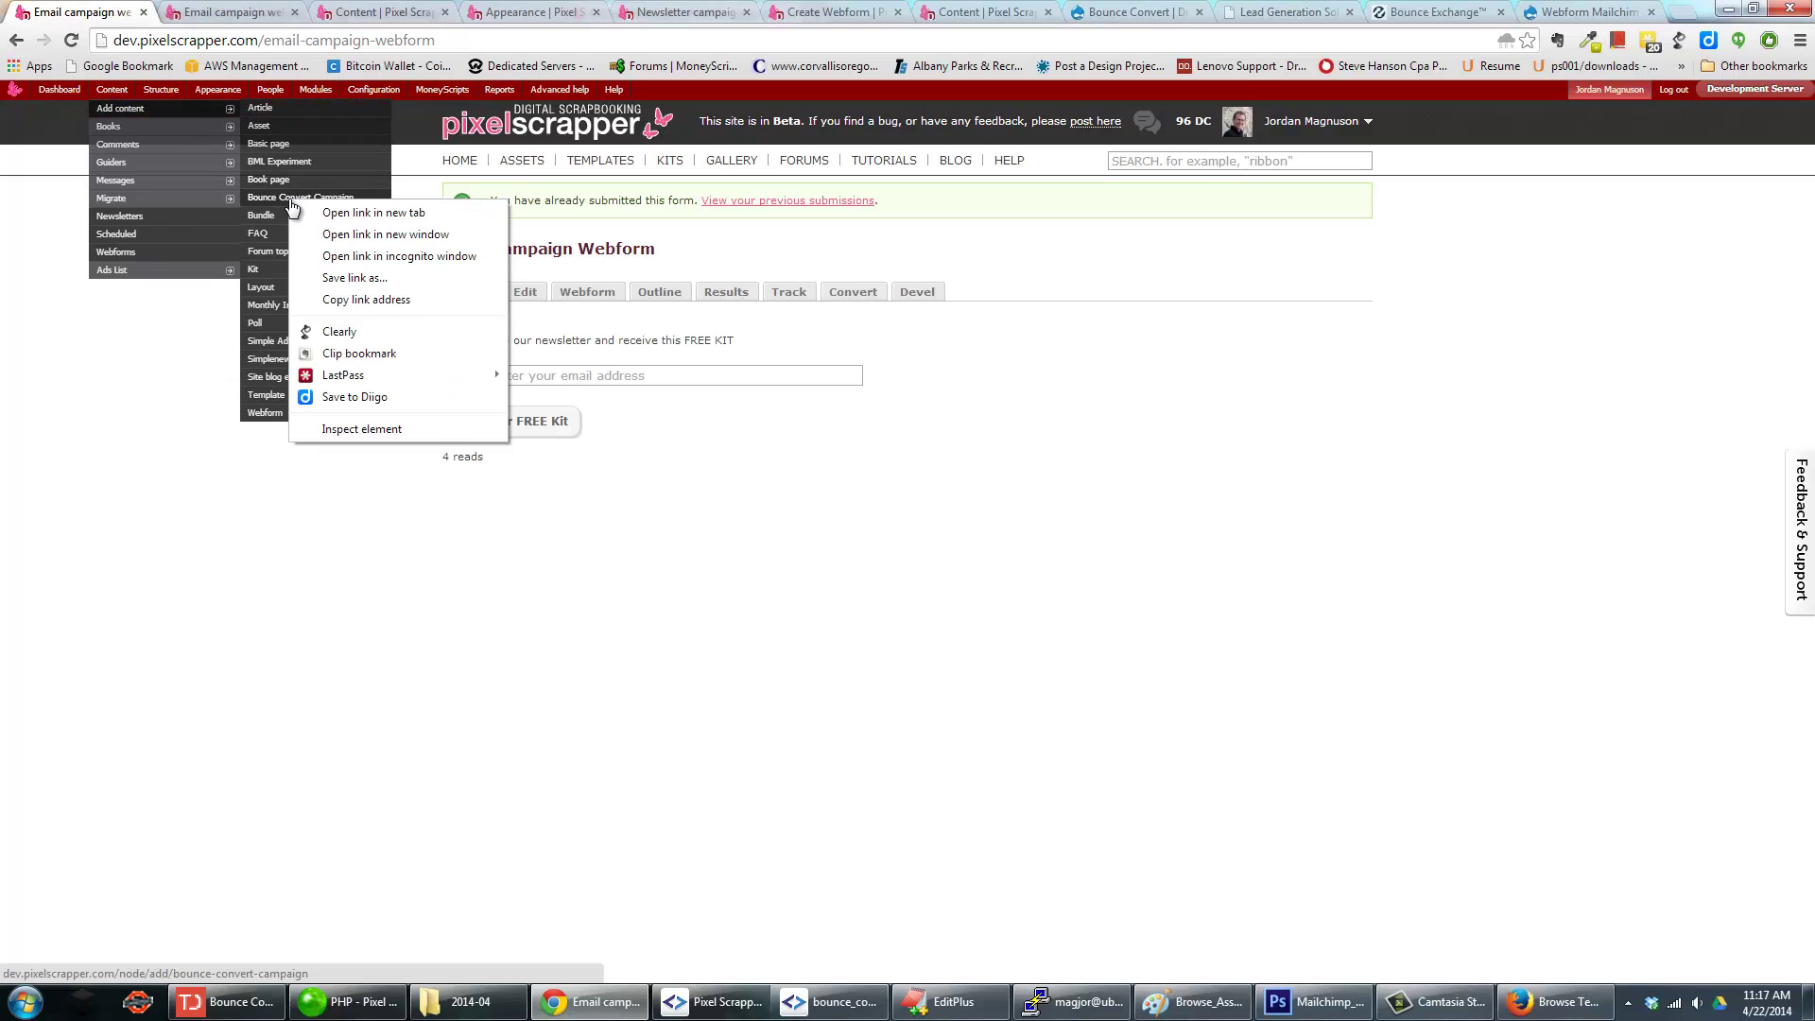
pyautogui.click(295, 217)
pyautogui.hotkey('ctrl', 'Tab')
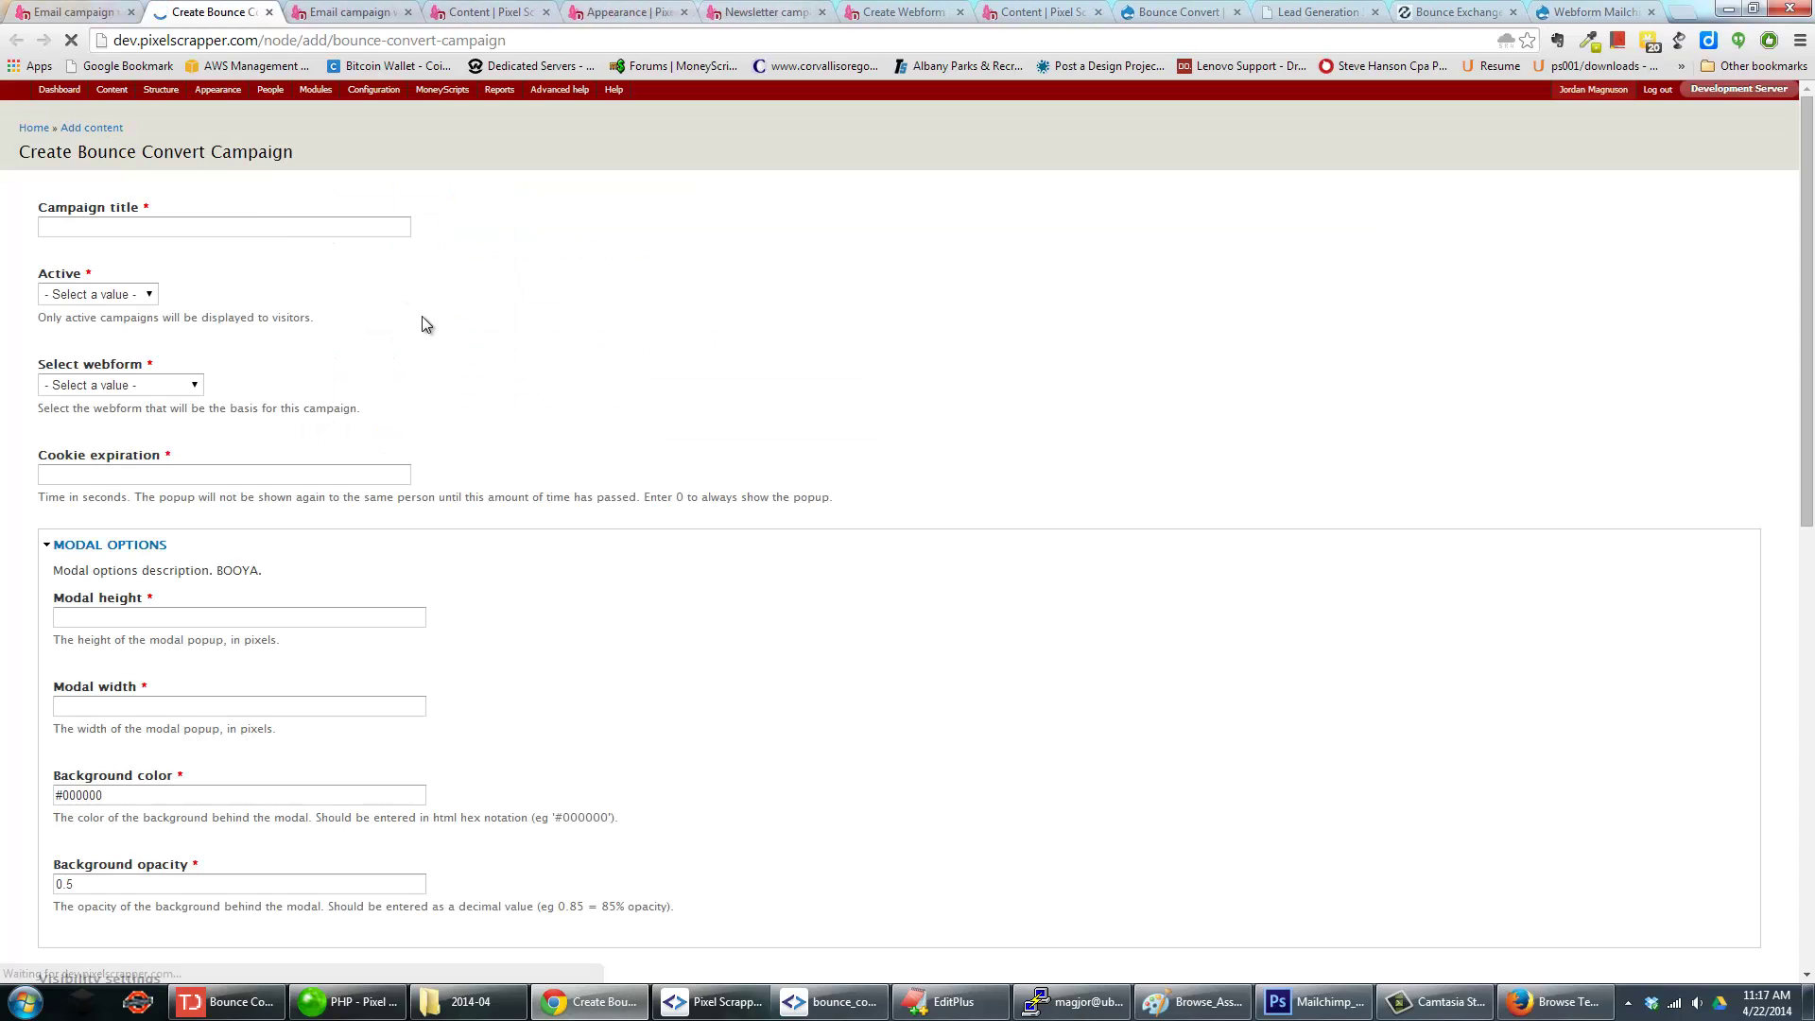
pyautogui.click(269, 223)
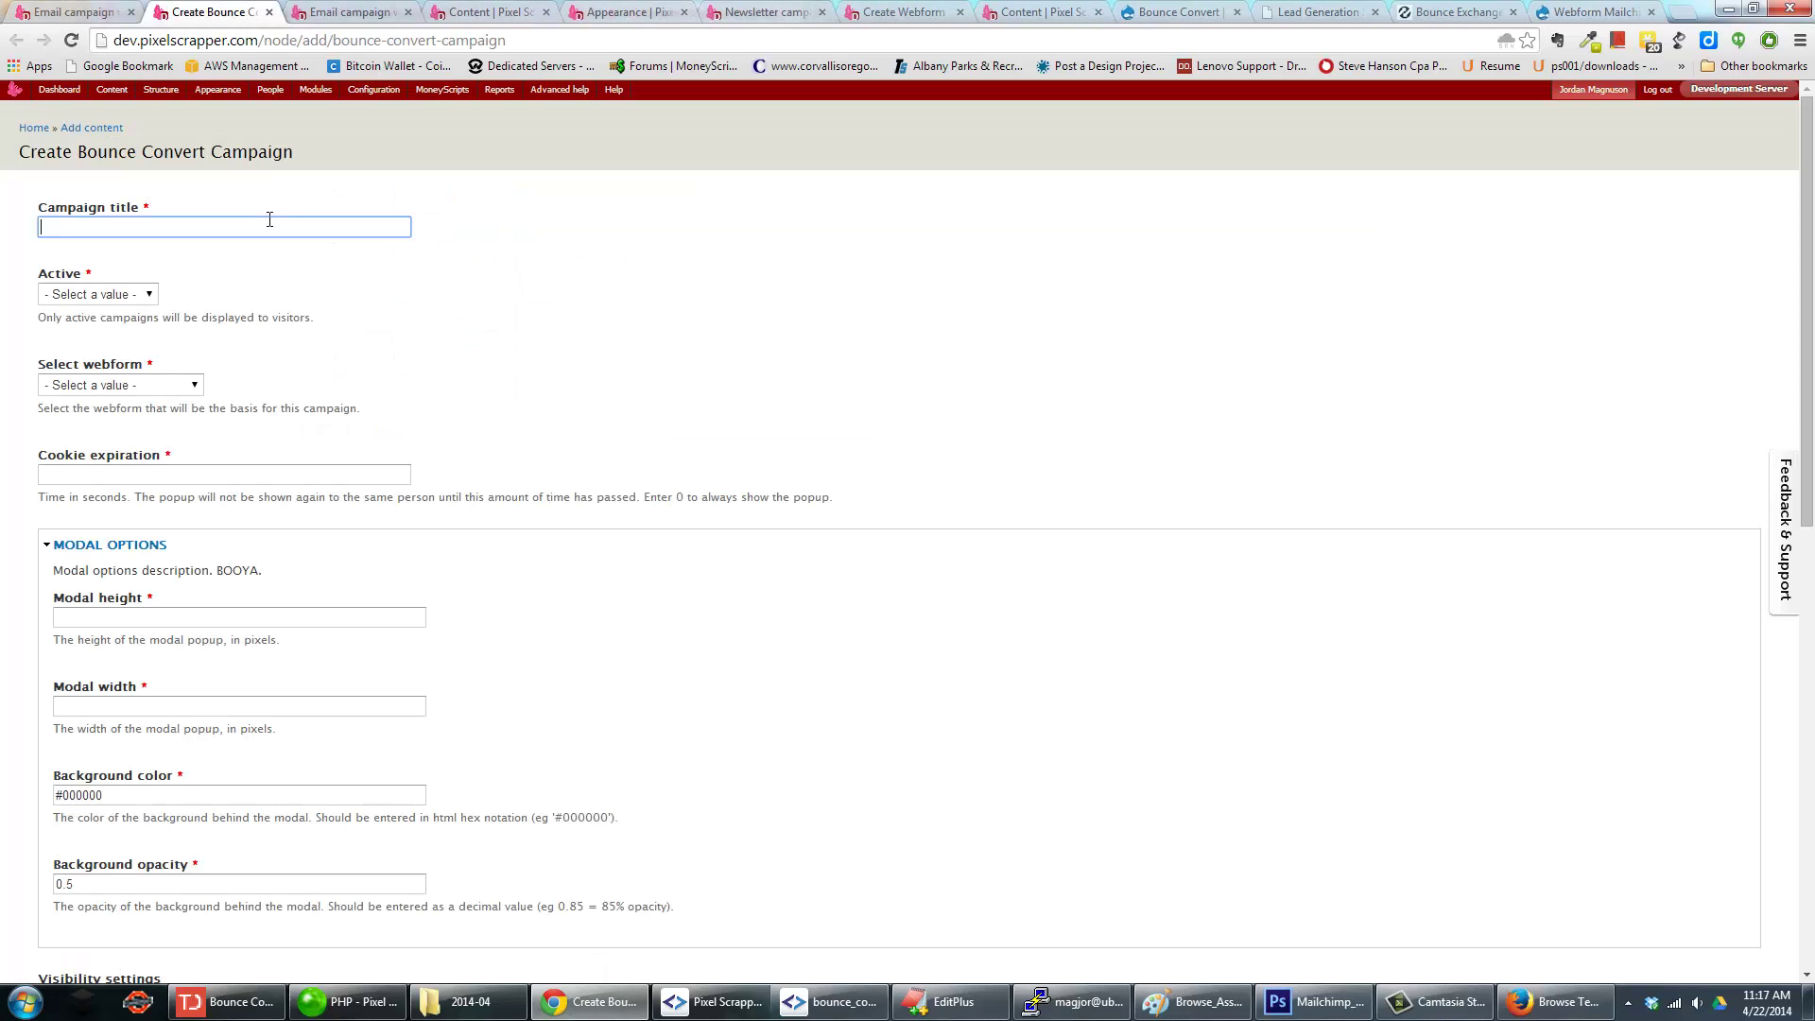
pyautogui.write('Newsletter campaign')
pyautogui.press('Tab')
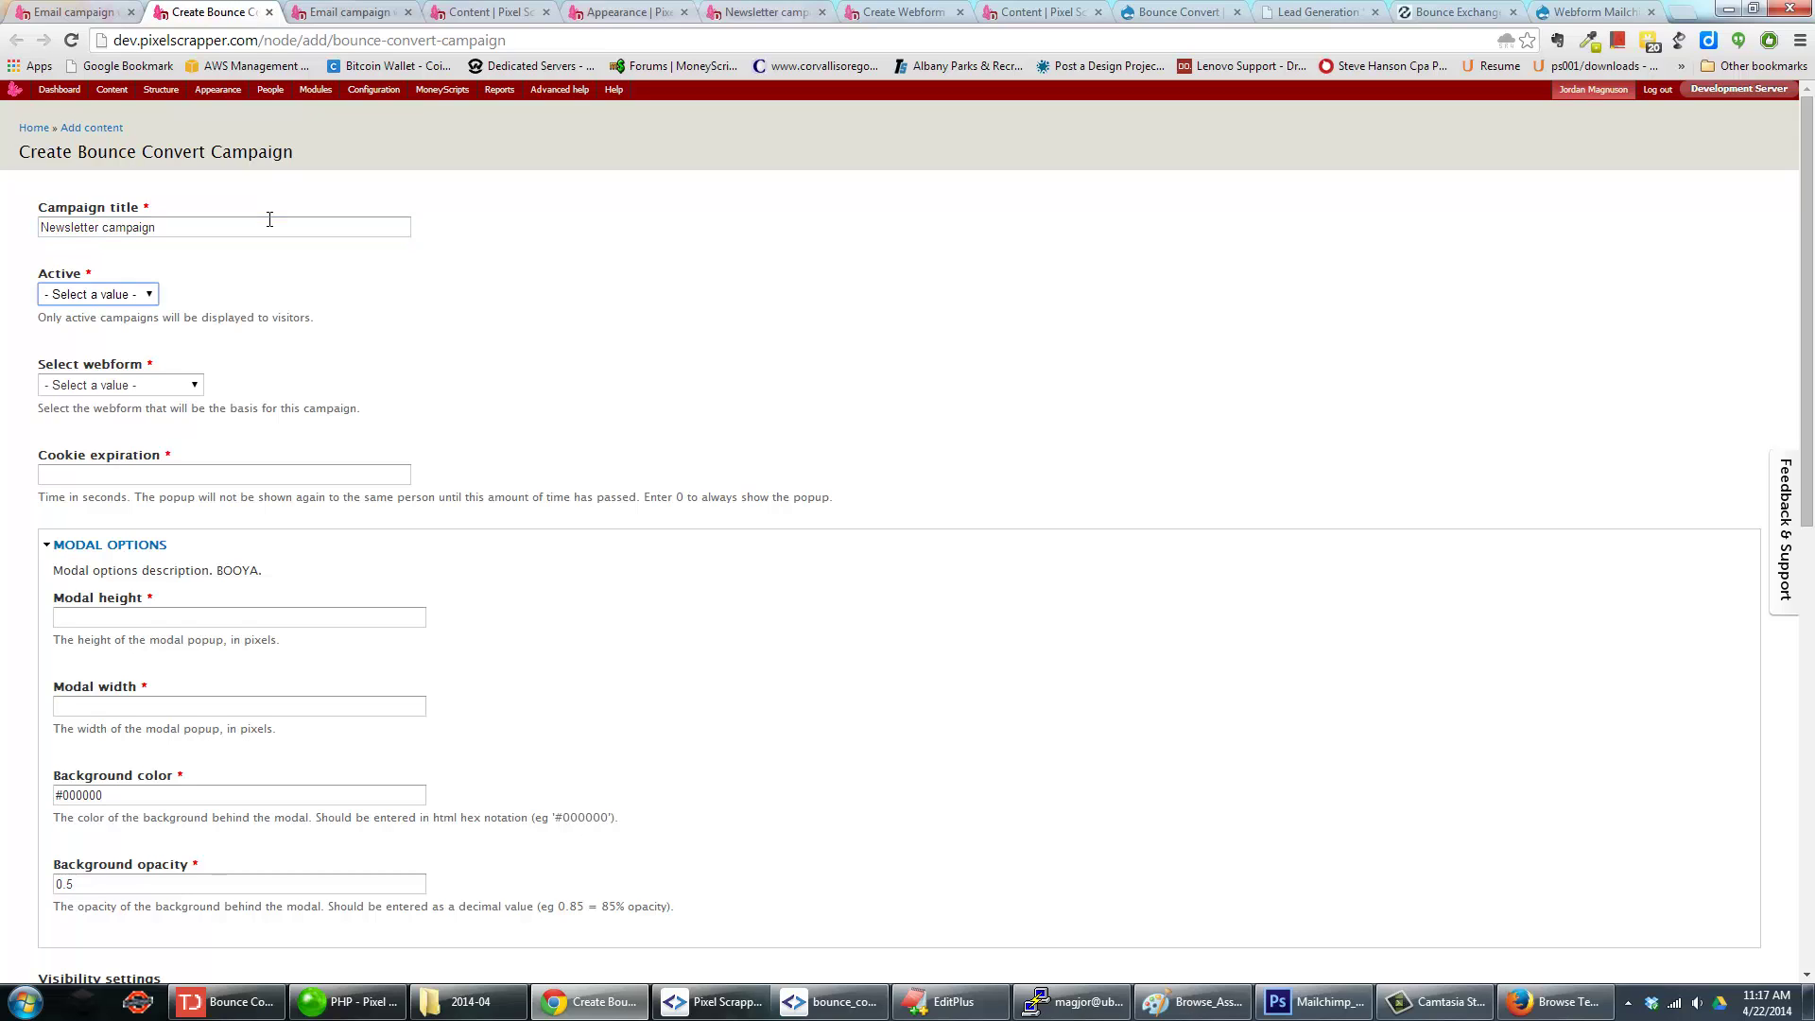
# Set the campaign's Active option to Yes and choose "Email campaign webform" as its webform.
pyautogui.click(149, 294)
pyautogui.click(151, 329)
pyautogui.scroll(-1, 179, 312)
pyautogui.click(170, 291)
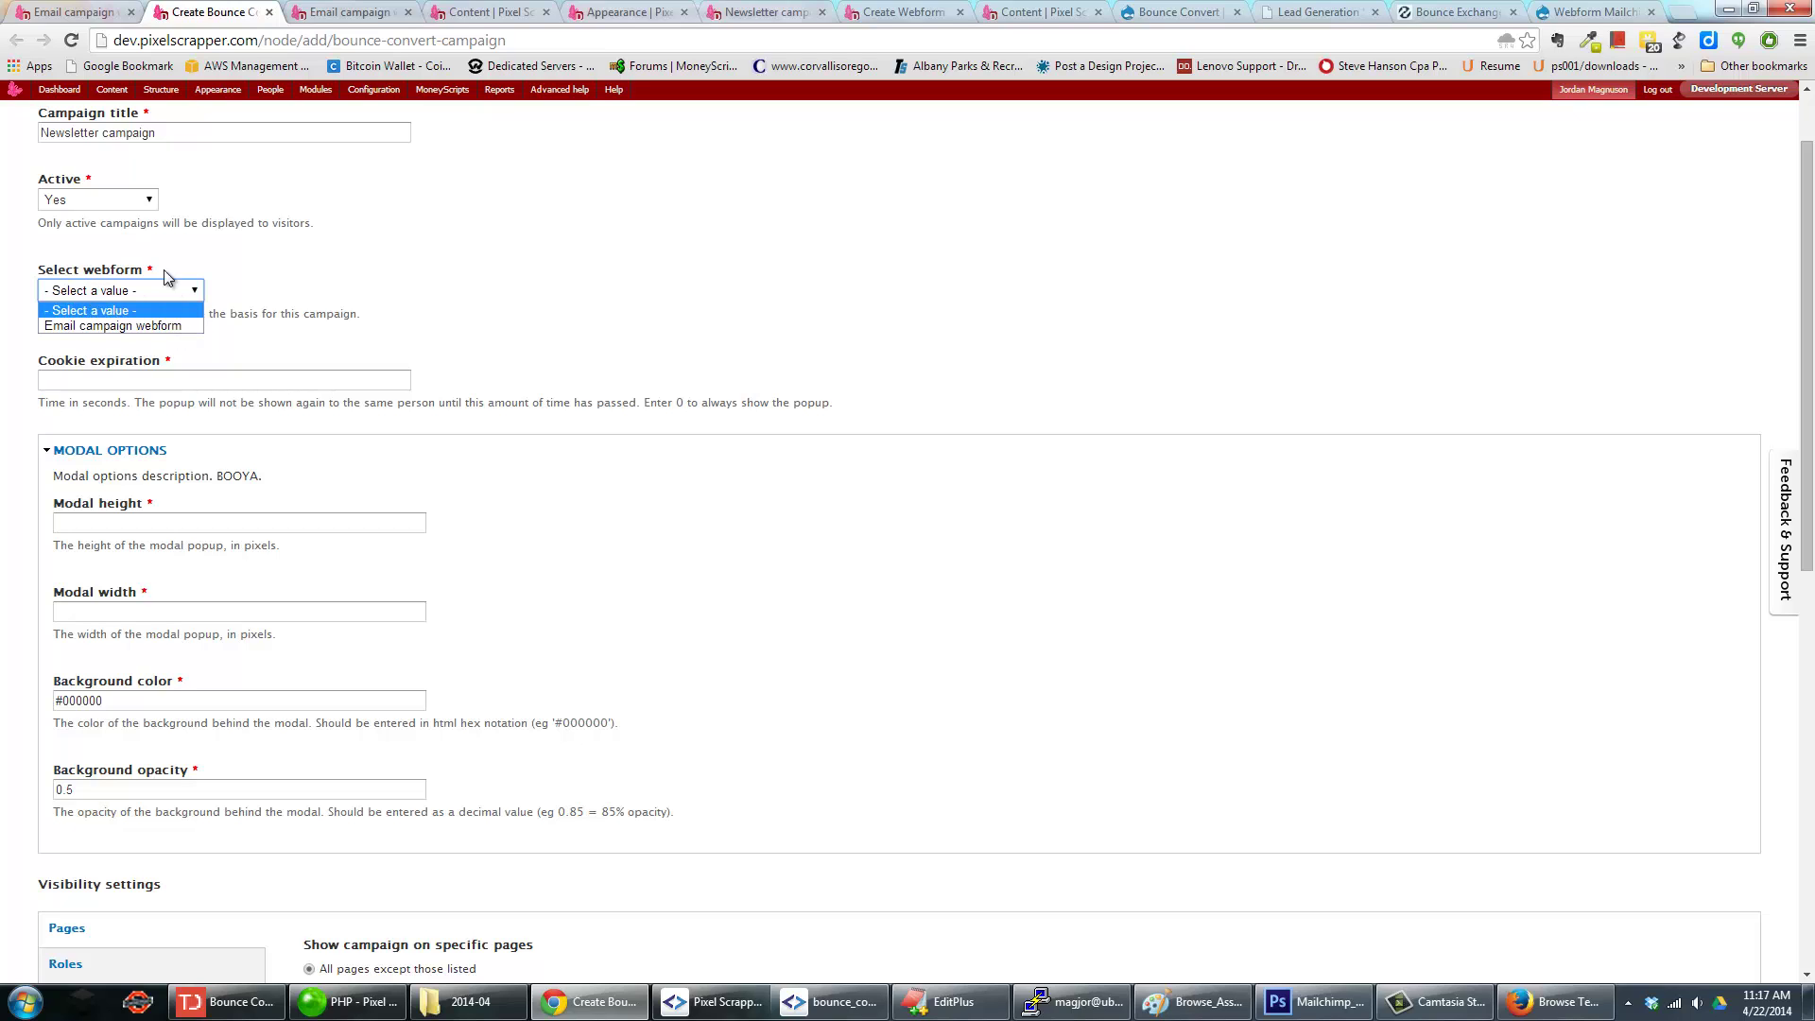
pyautogui.click(156, 287)
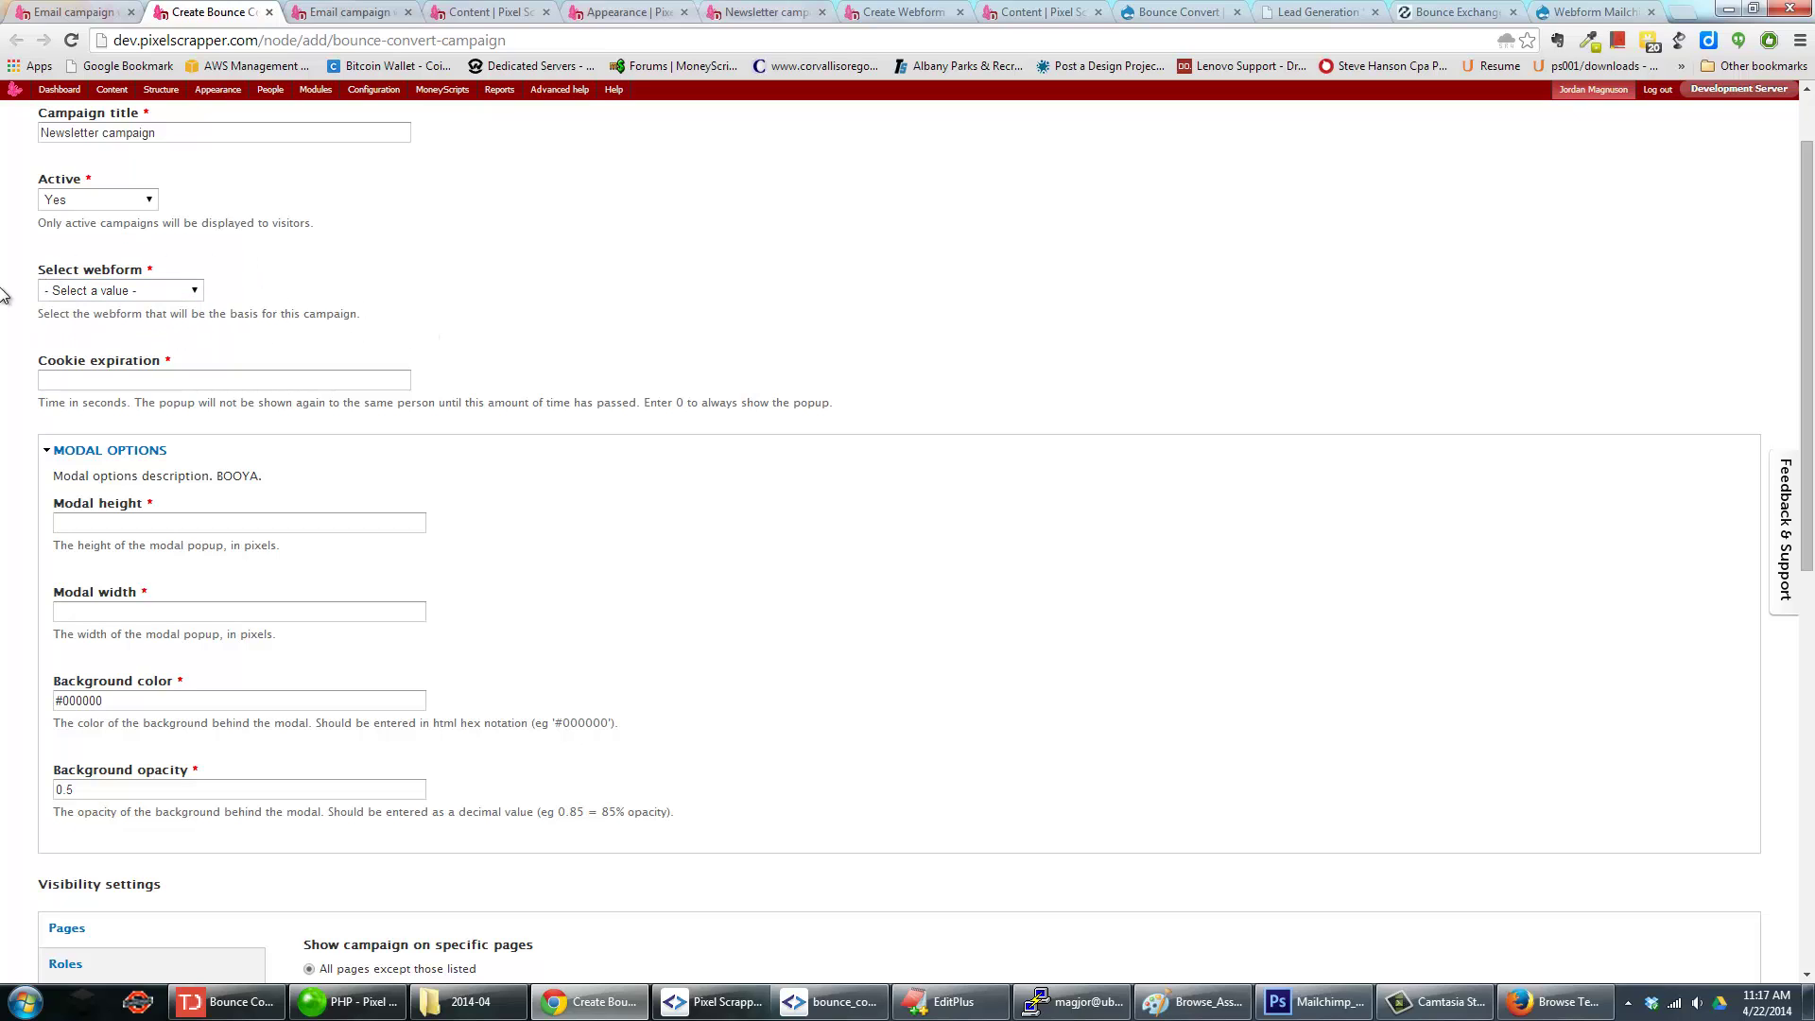
pyautogui.click(192, 291)
pyautogui.click(183, 328)
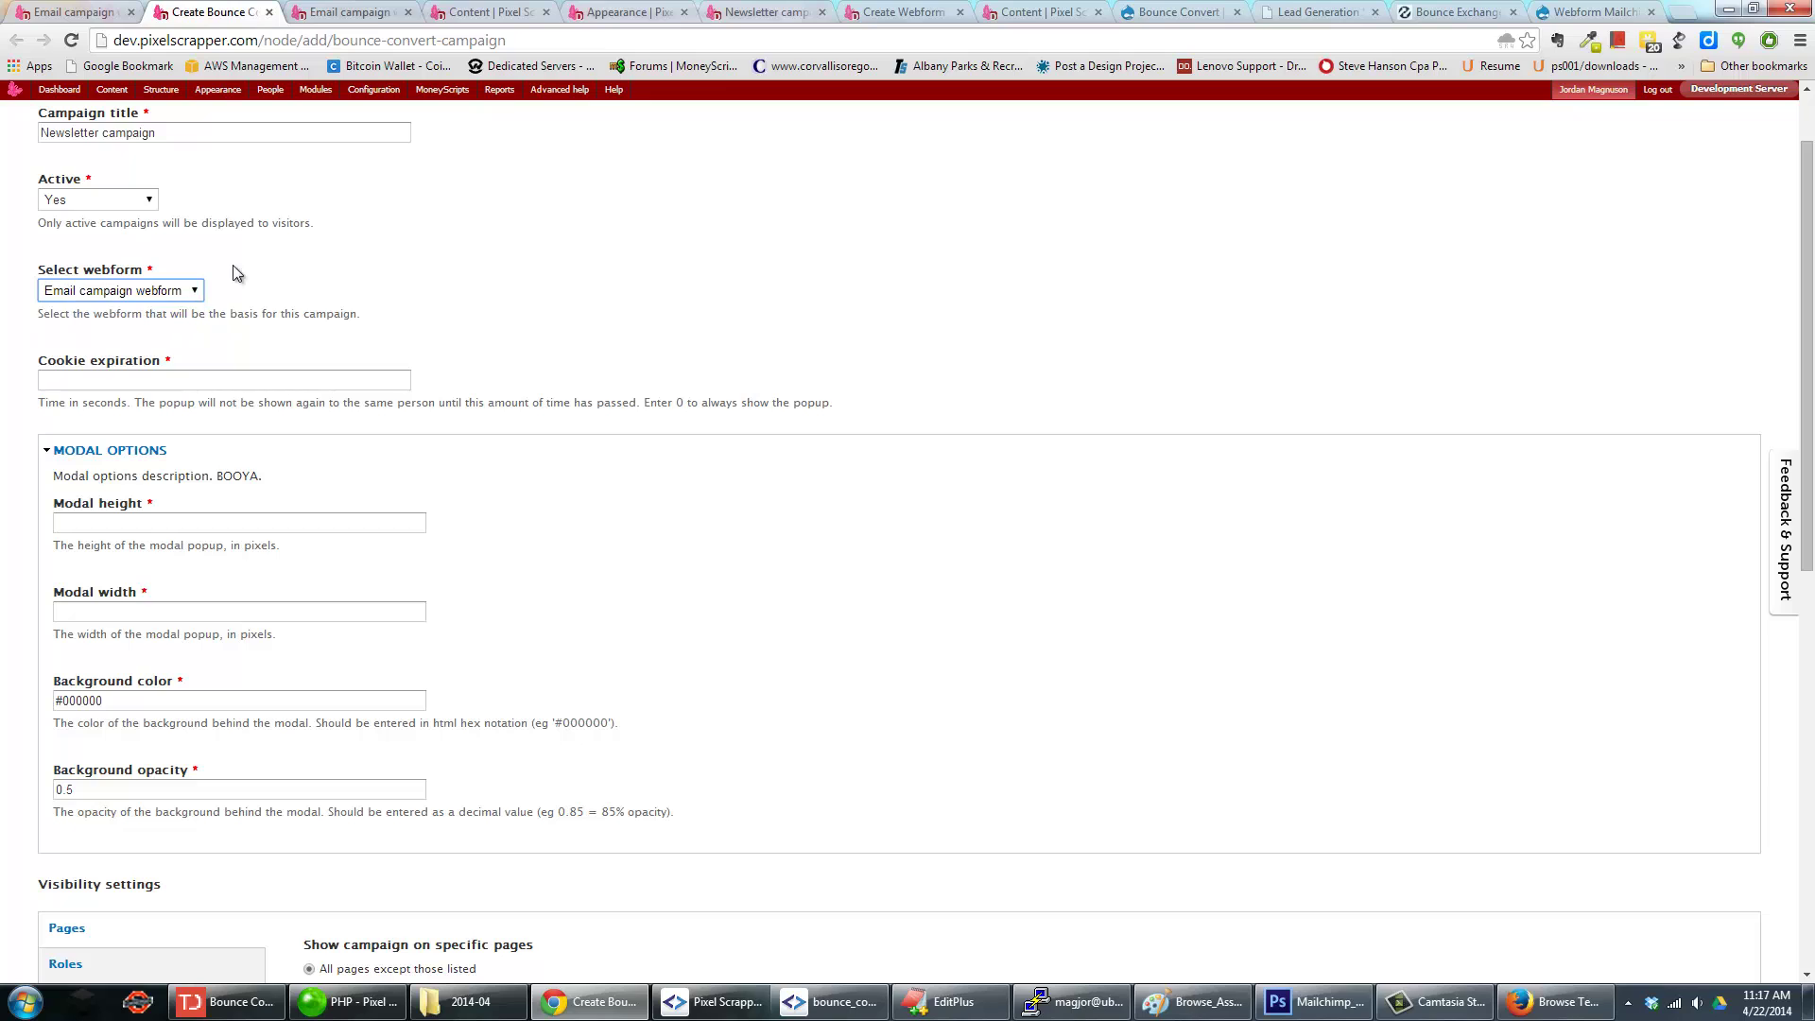
pyautogui.click(463, 293)
# Set the campaign's cookie expiration to 0 so the popup is always shown.
pyautogui.scroll(-1, 464, 293)
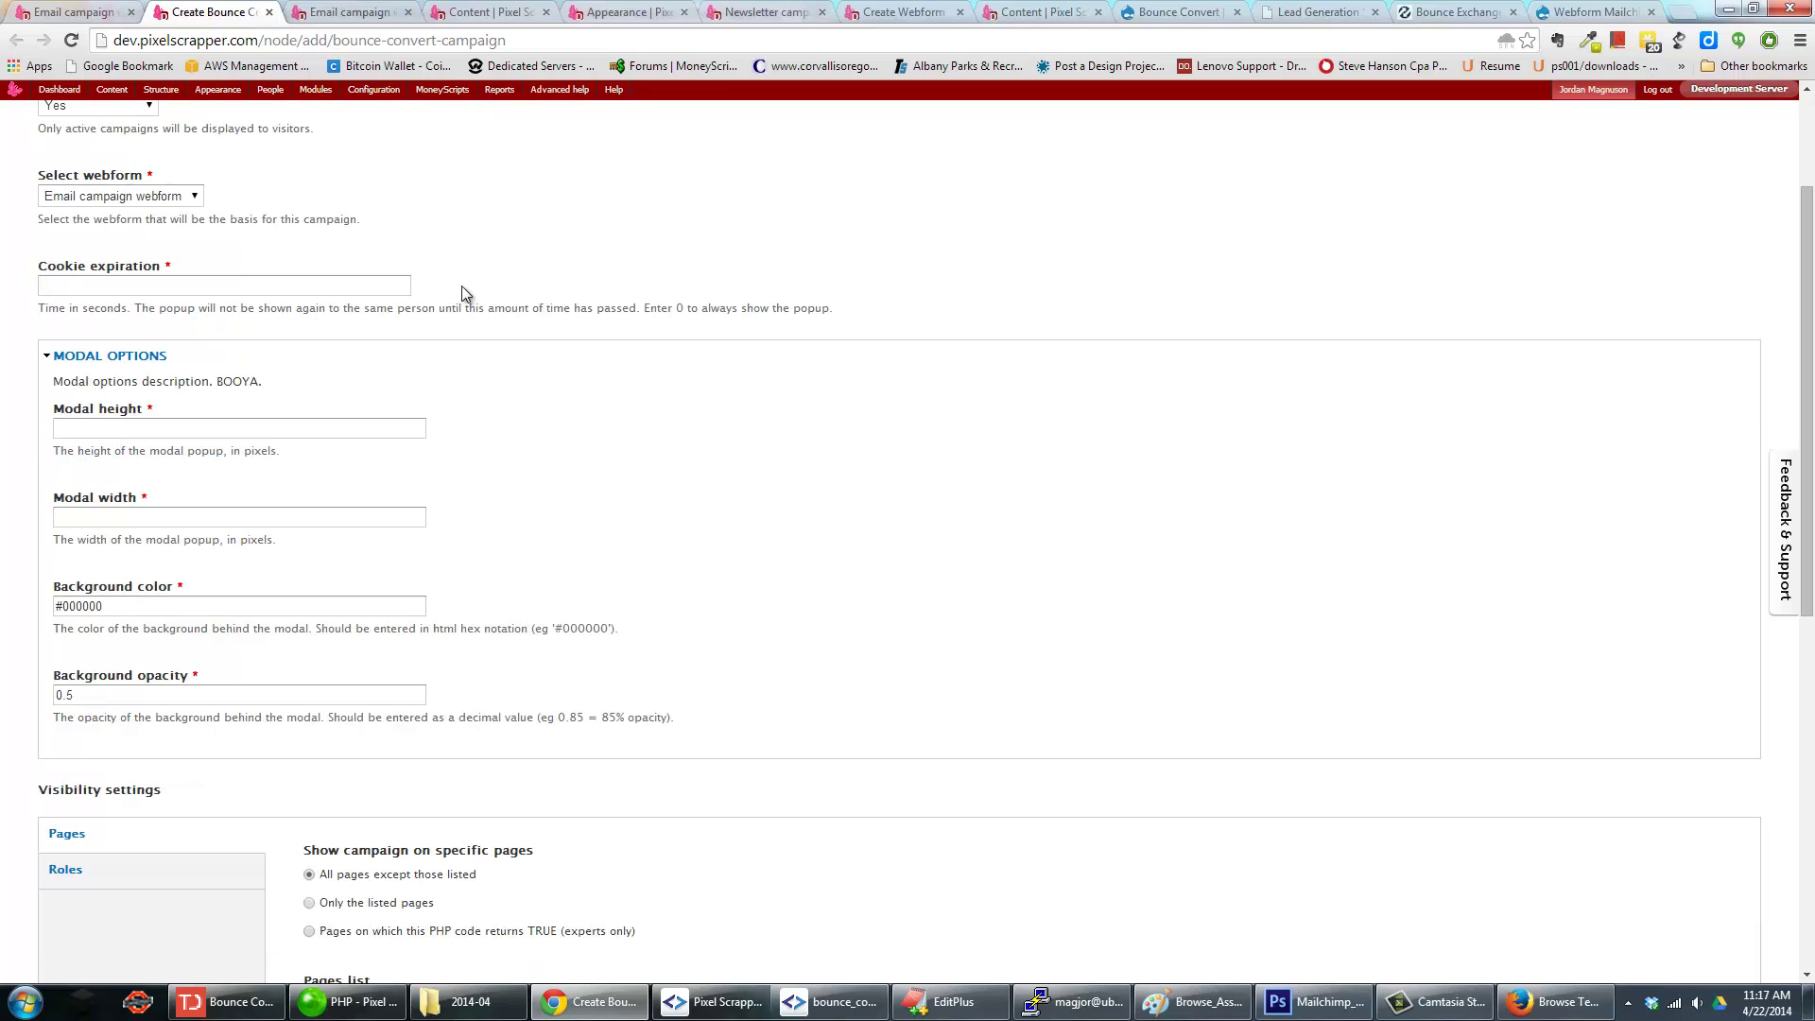
pyautogui.click(327, 288)
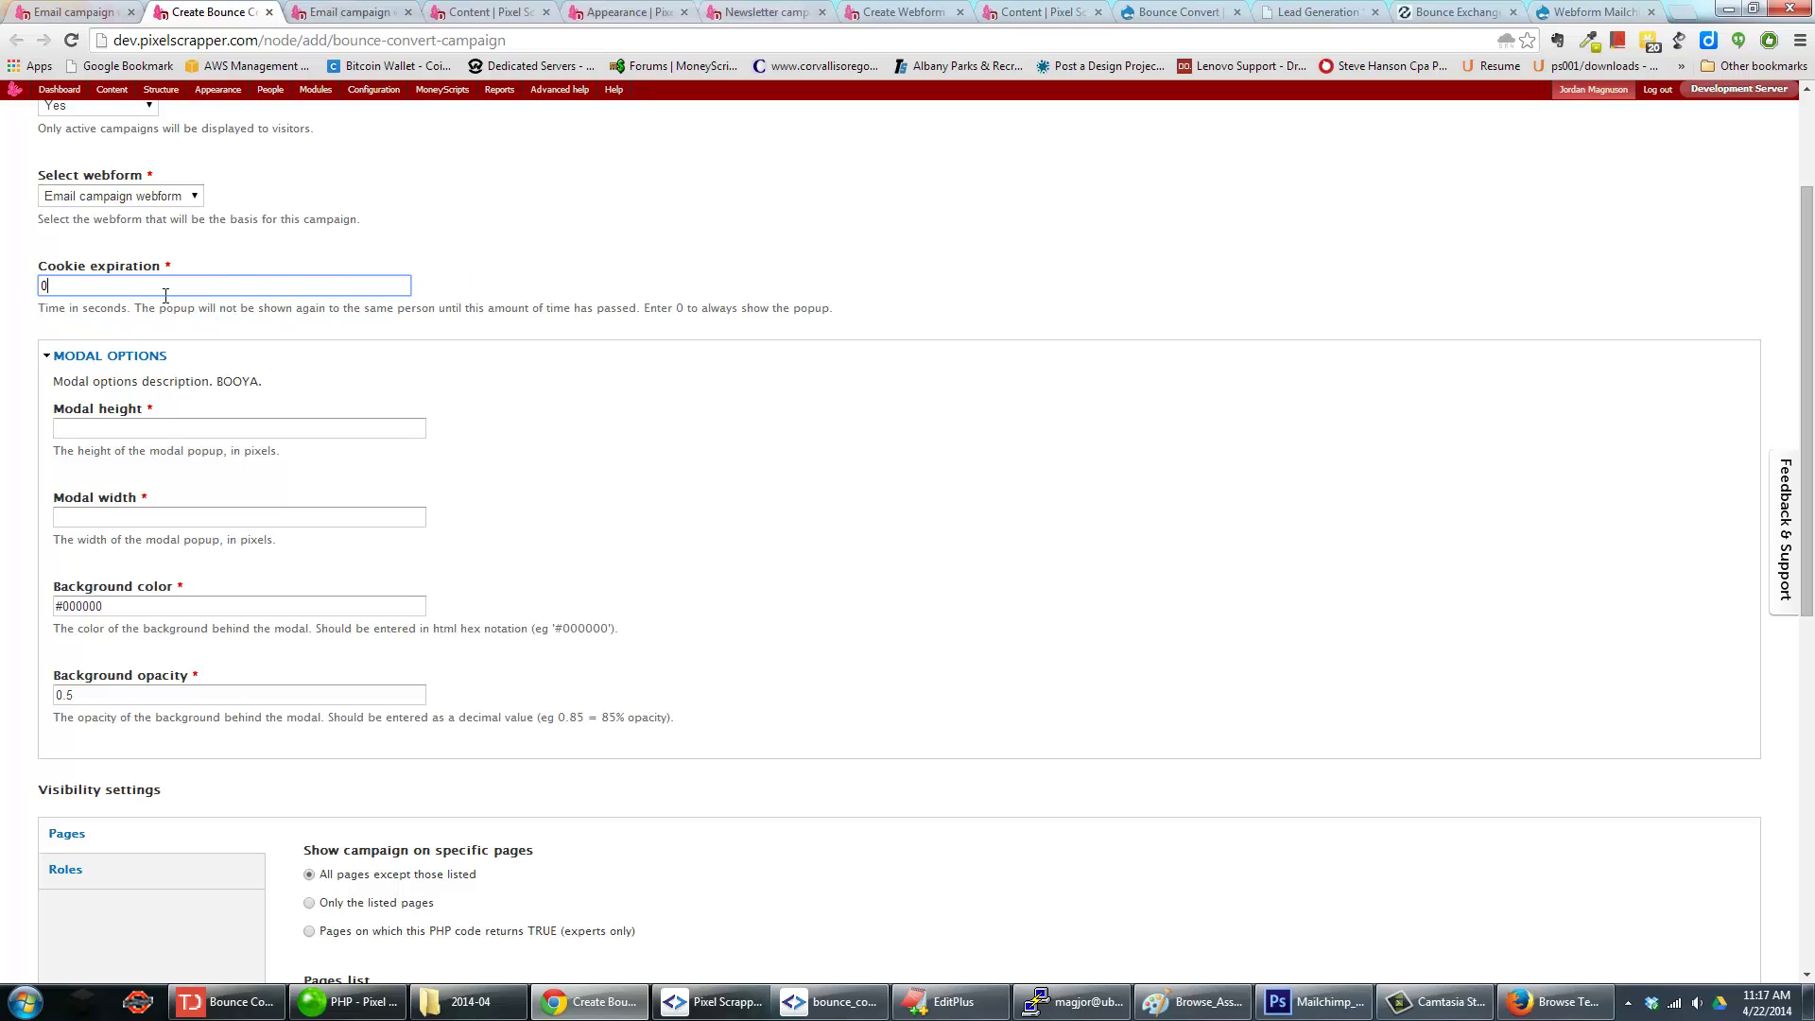
pyautogui.scroll(1, 231, 314)
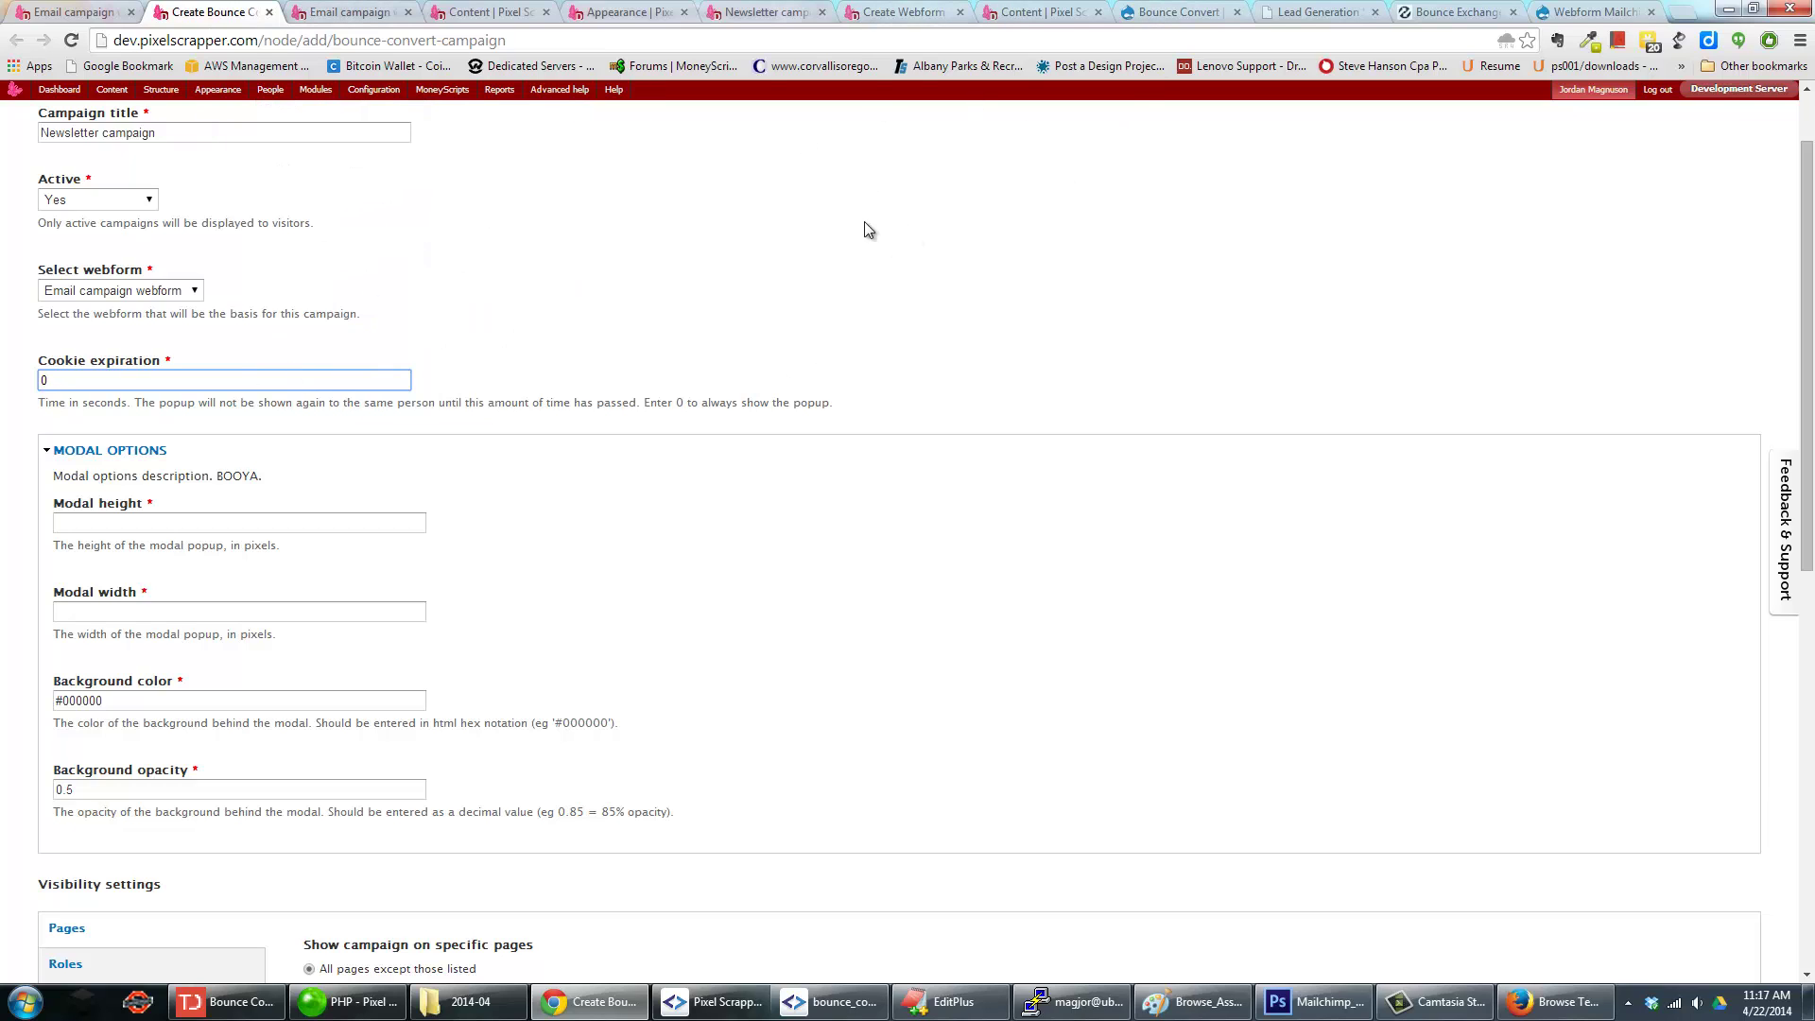
pyautogui.click(632, 385)
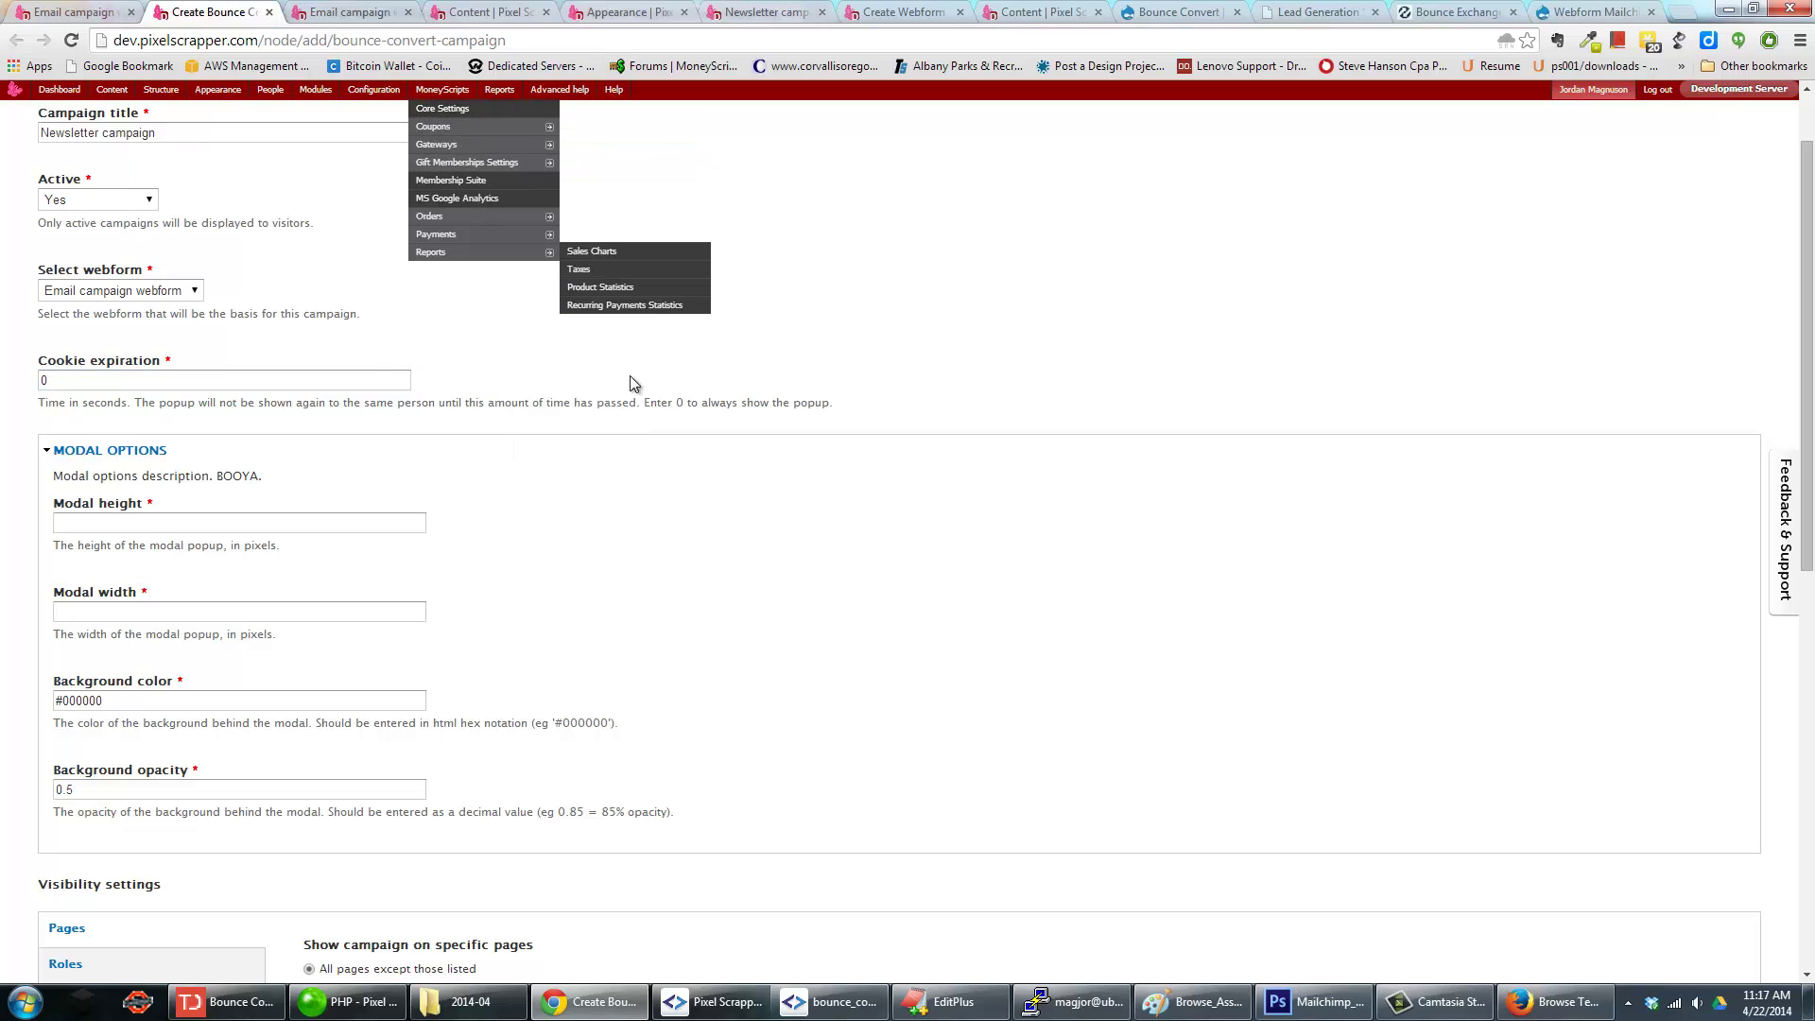
pyautogui.click(367, 378)
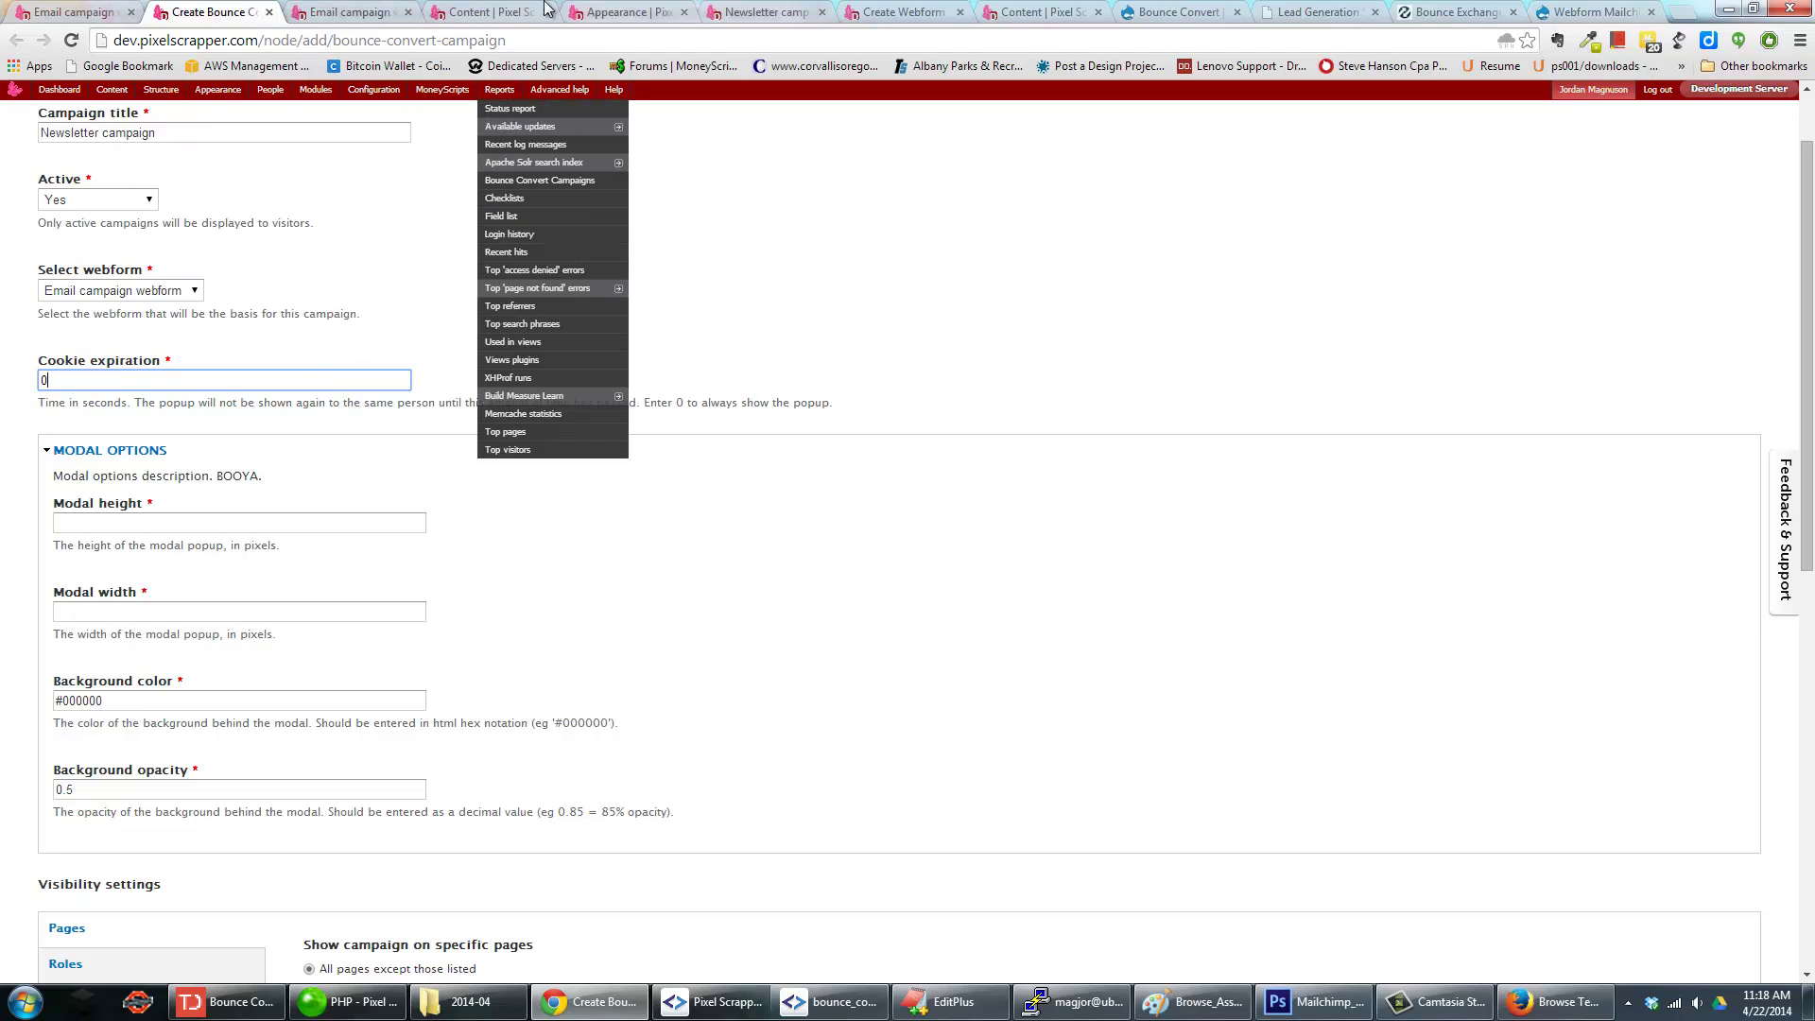
pyautogui.click(352, 401)
pyautogui.scroll(-1, 351, 407)
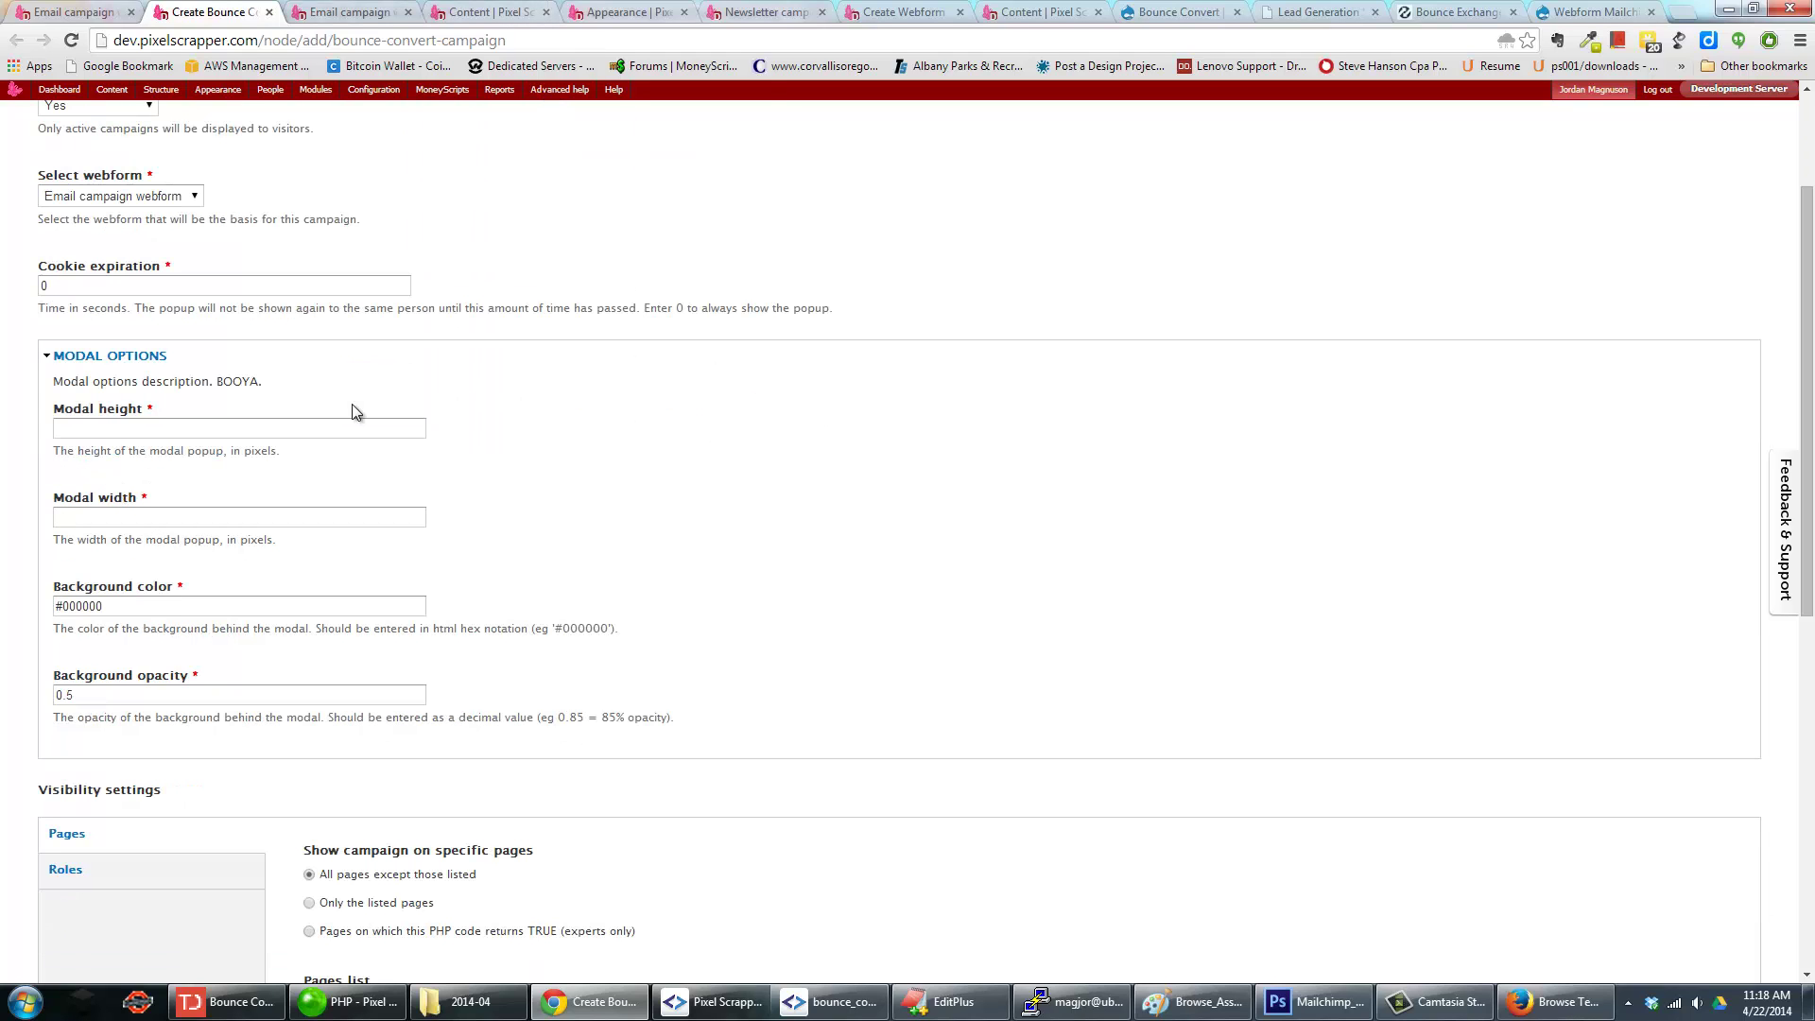
# Set the campaign's modal height to 500 pixels and its modal width to 800 pixels.
pyautogui.click(277, 429)
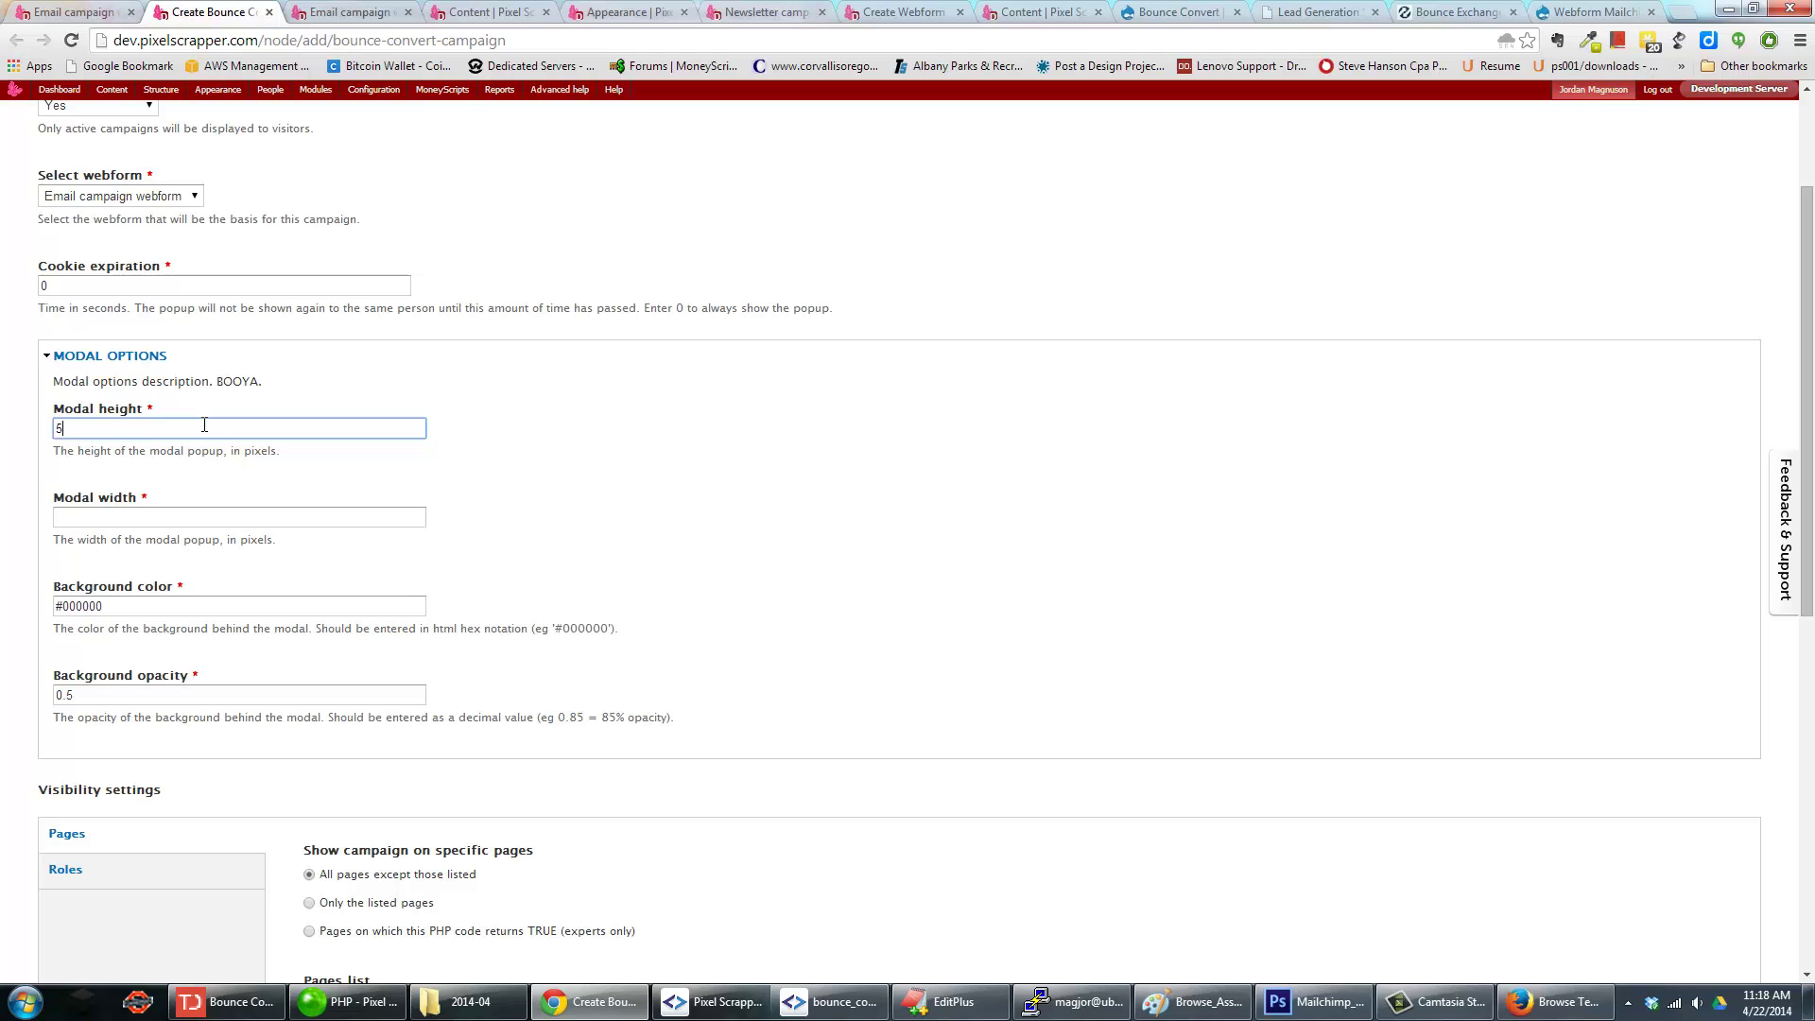
pyautogui.write('00')
pyautogui.press('Tab')
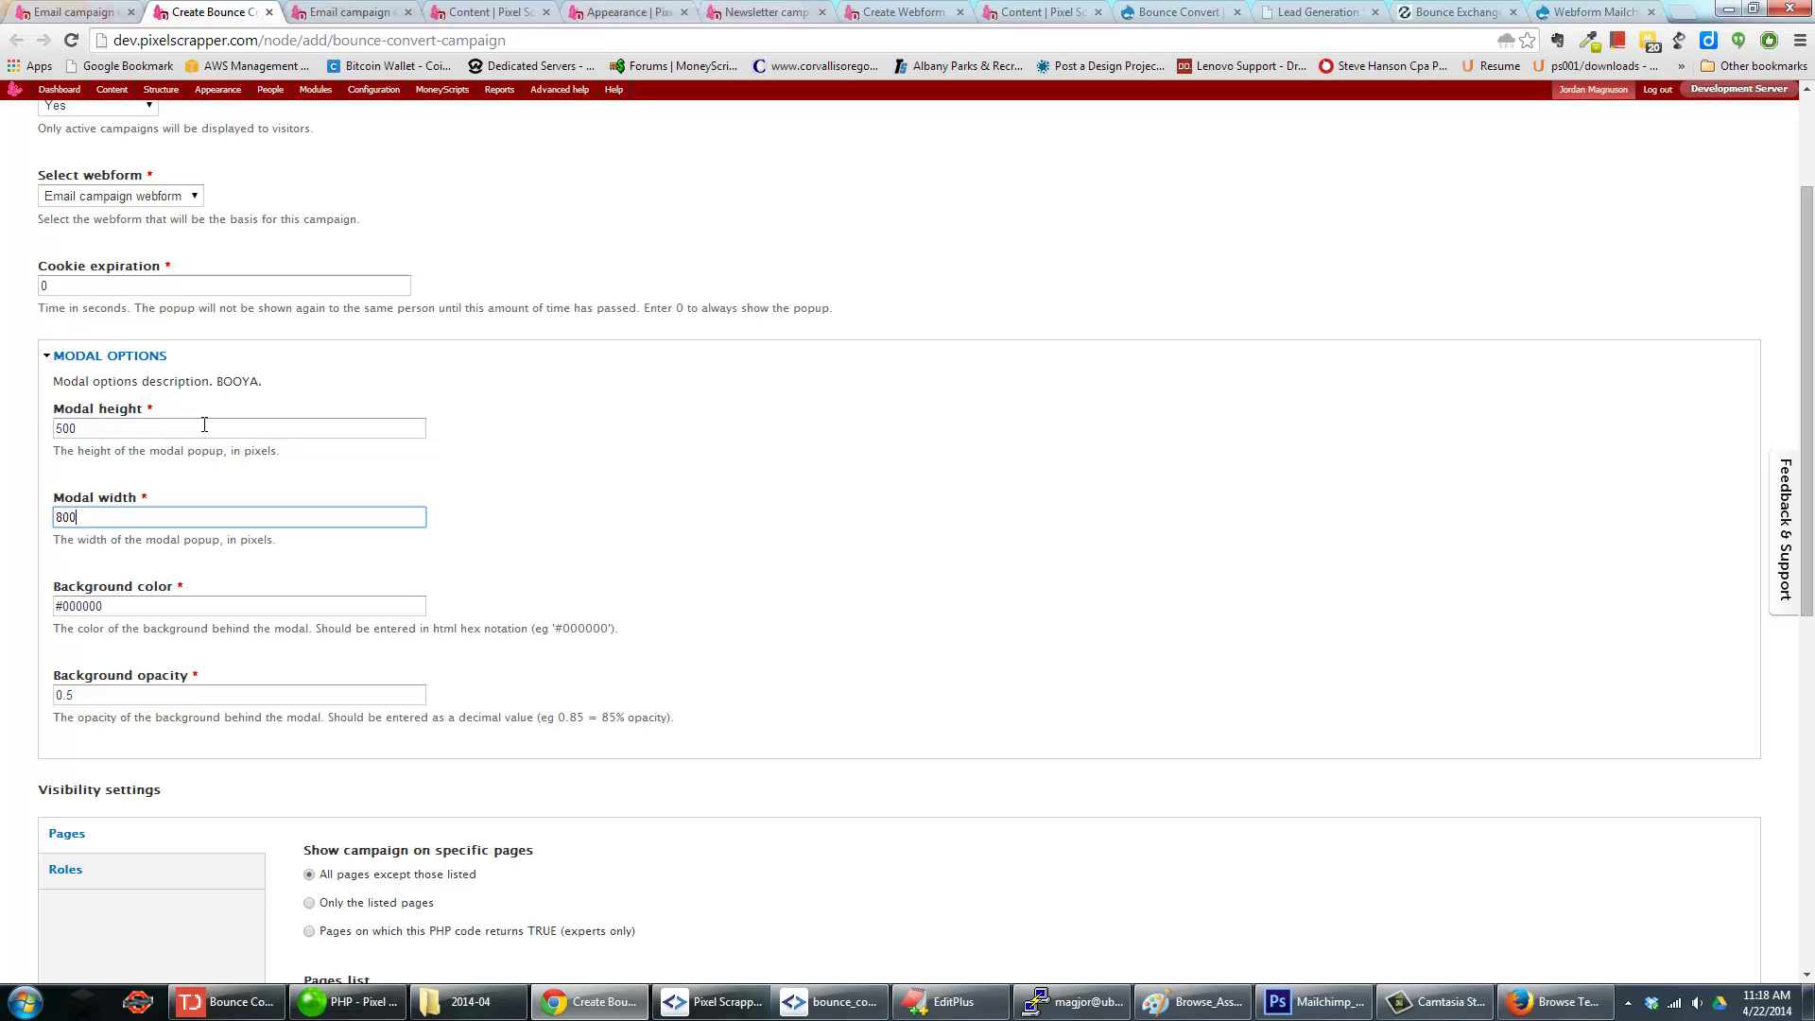
pyautogui.write('800')
# Review the campaign's visibility settings for specific pages and for specific user roles.
pyautogui.scroll(-2, 491, 486)
pyautogui.scroll(-1, 491, 475)
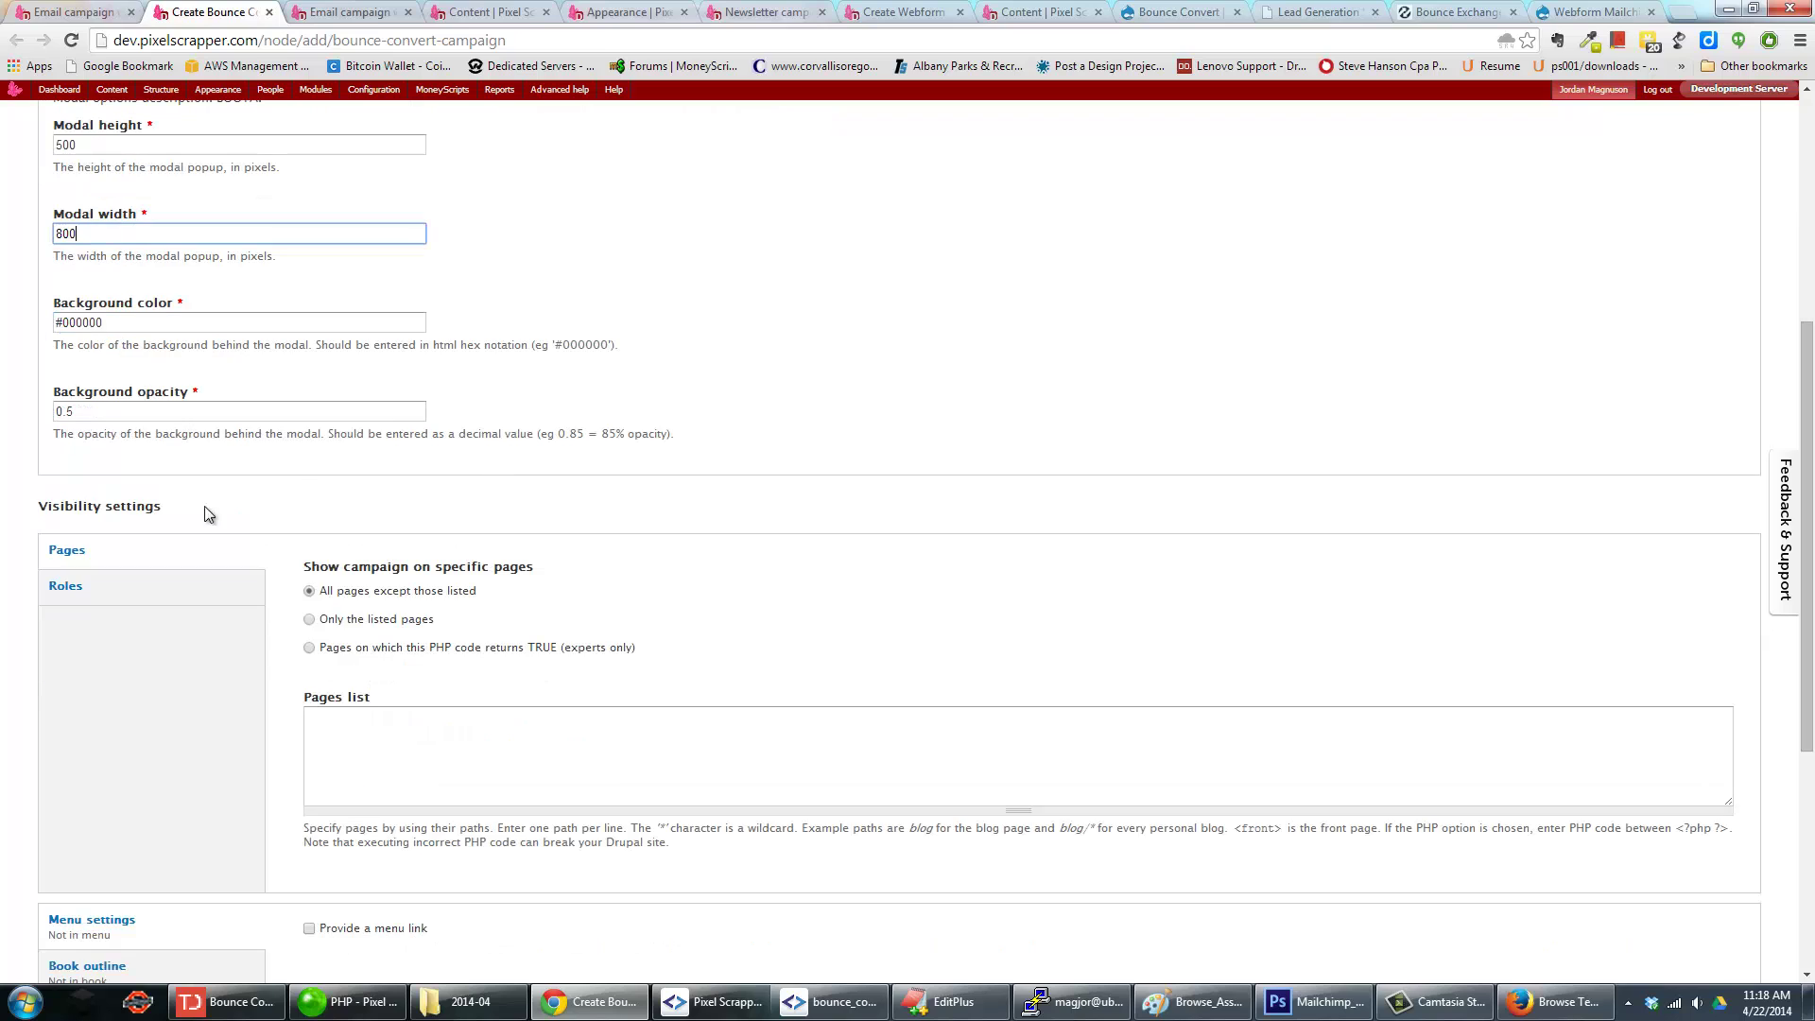
pyautogui.scroll(-2, 204, 543)
pyautogui.click(180, 376)
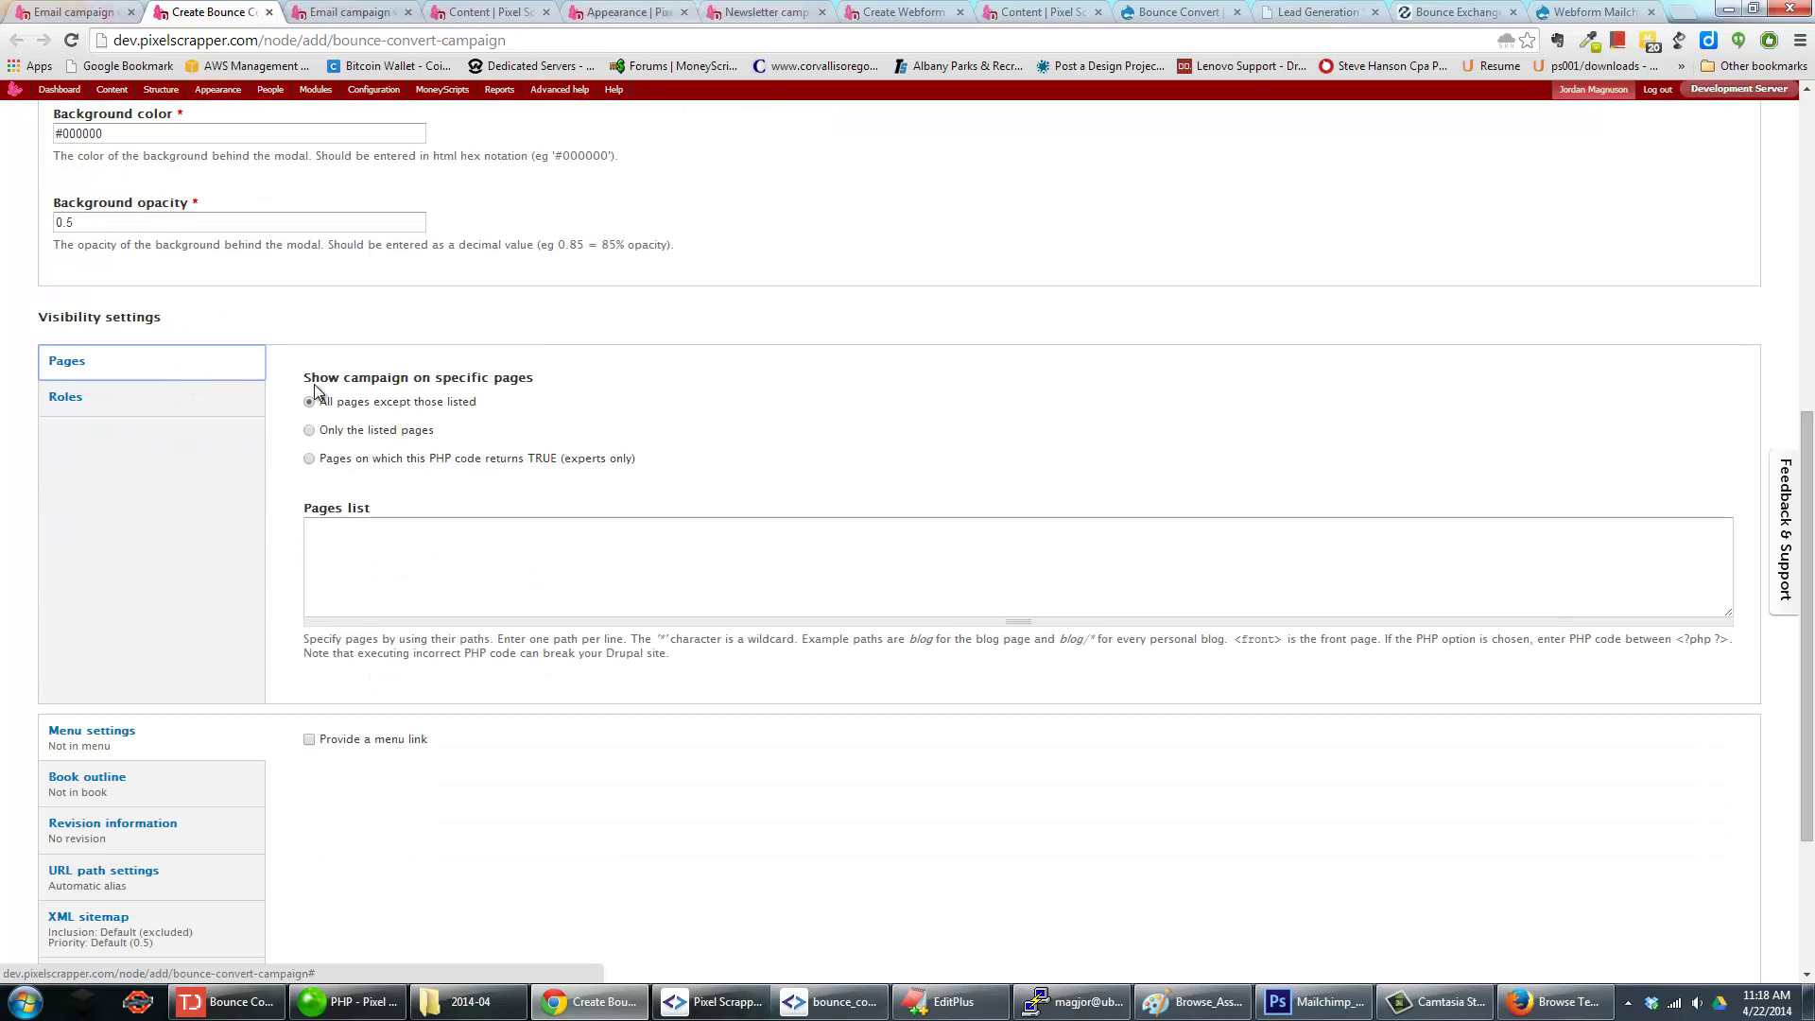
pyautogui.click(445, 548)
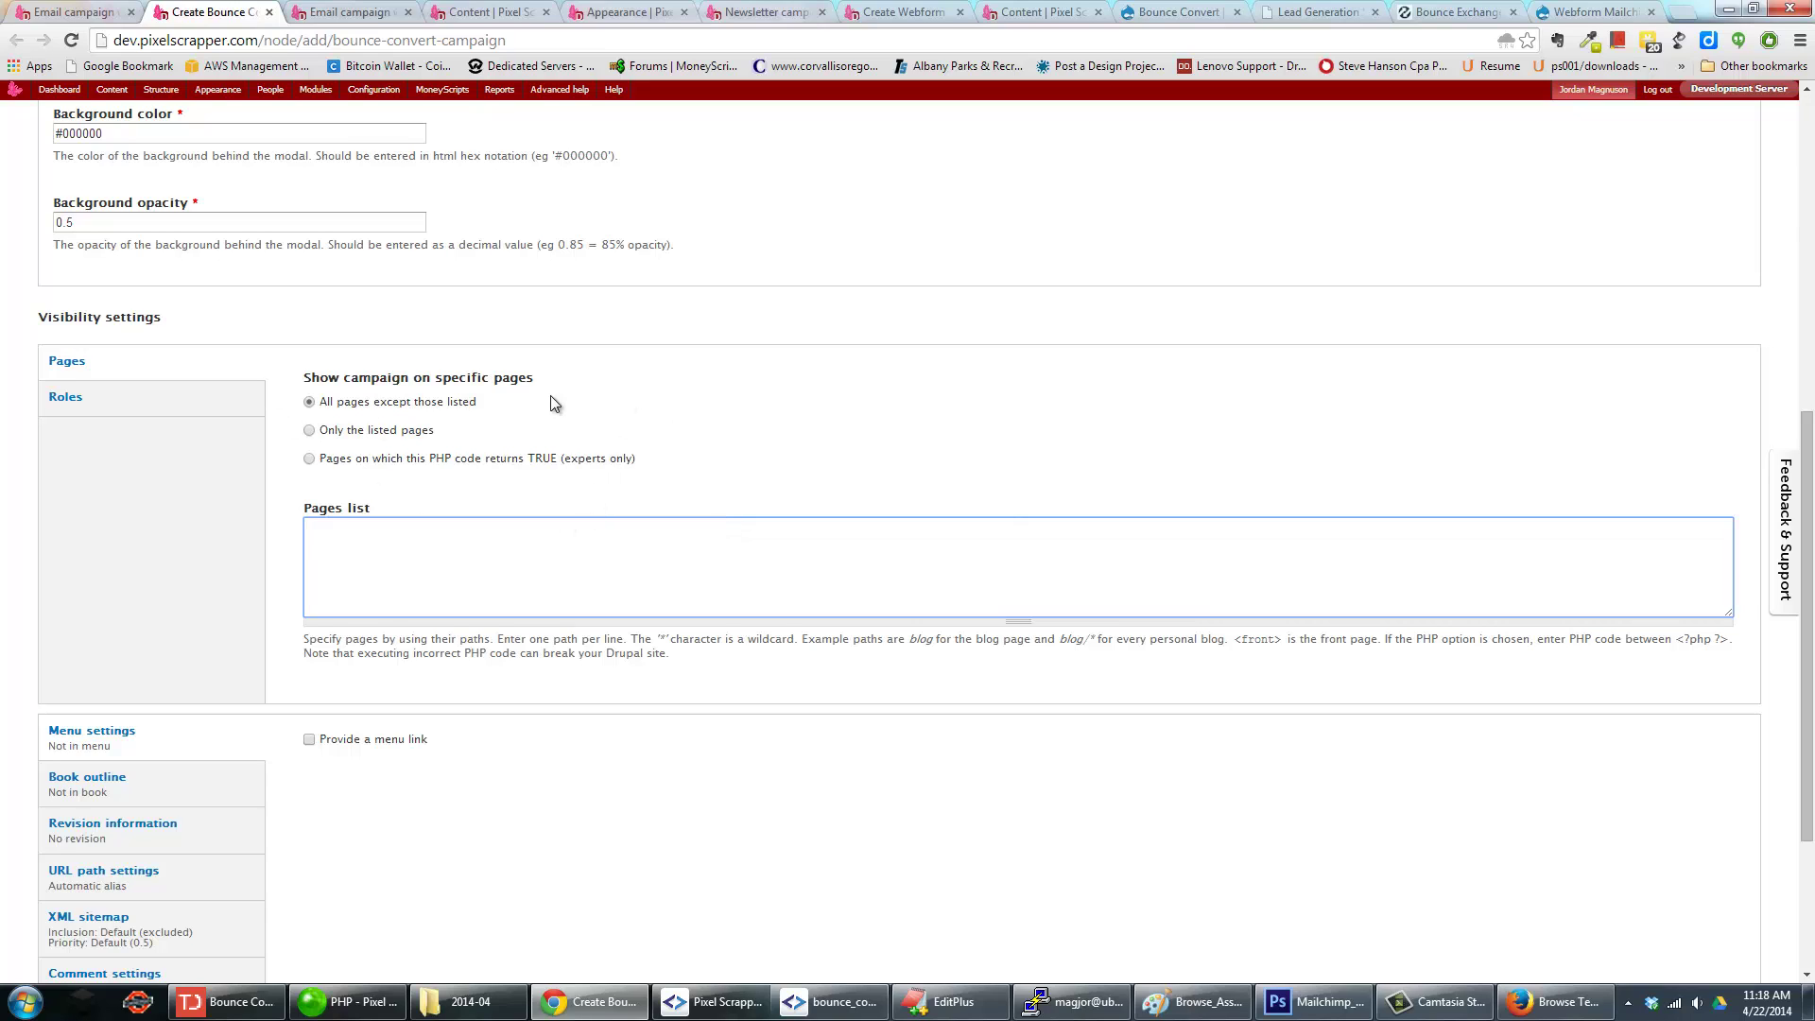
pyautogui.click(253, 404)
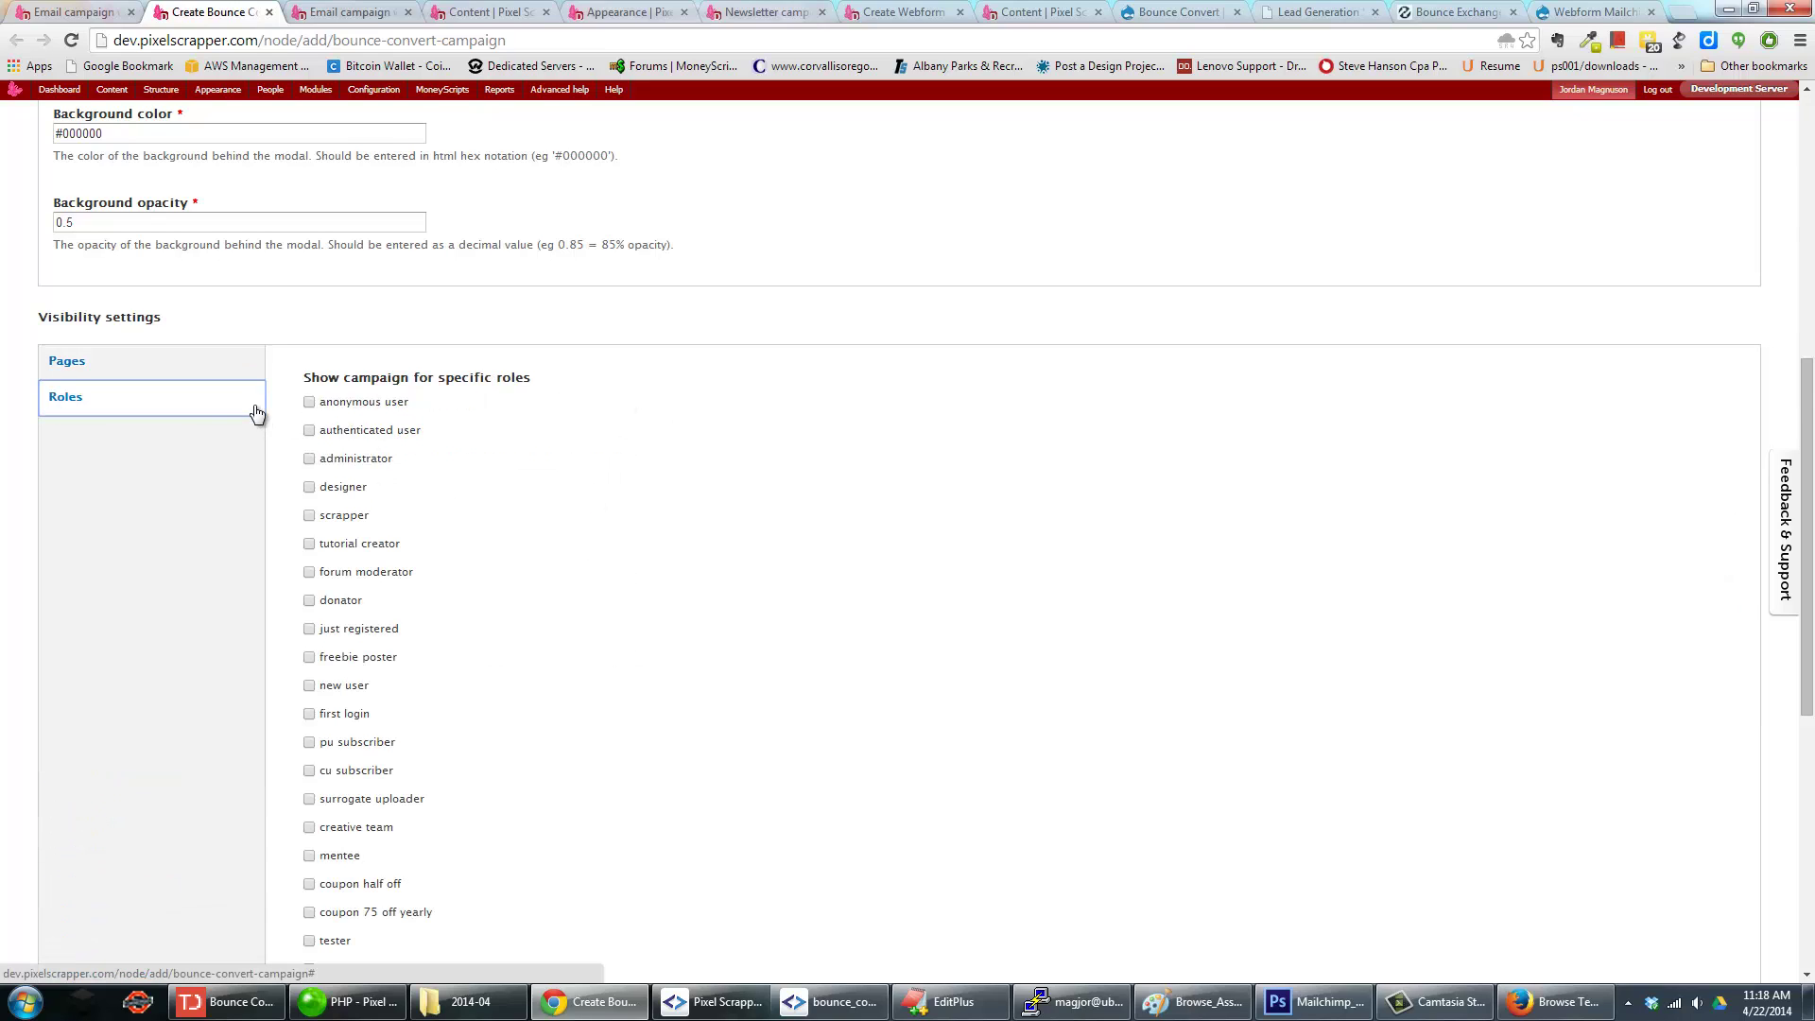
pyautogui.scroll(-1, 417, 383)
pyautogui.scroll(1, 416, 501)
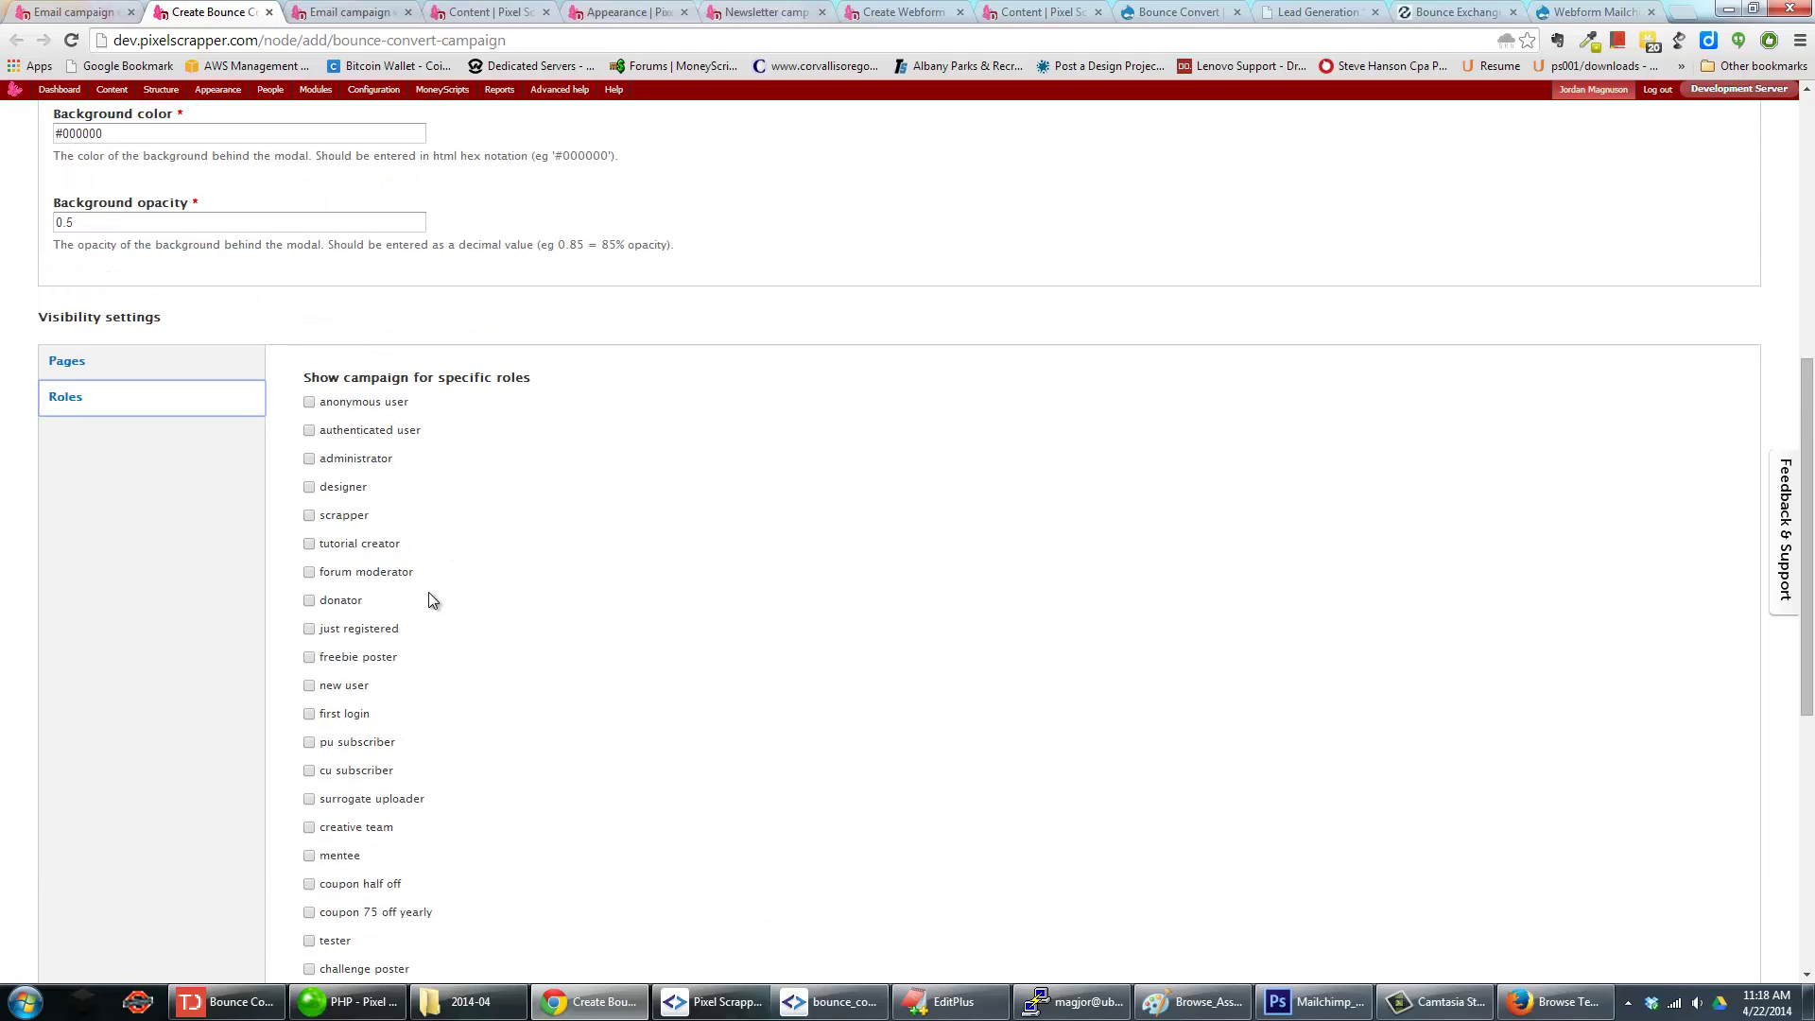
pyautogui.click(245, 373)
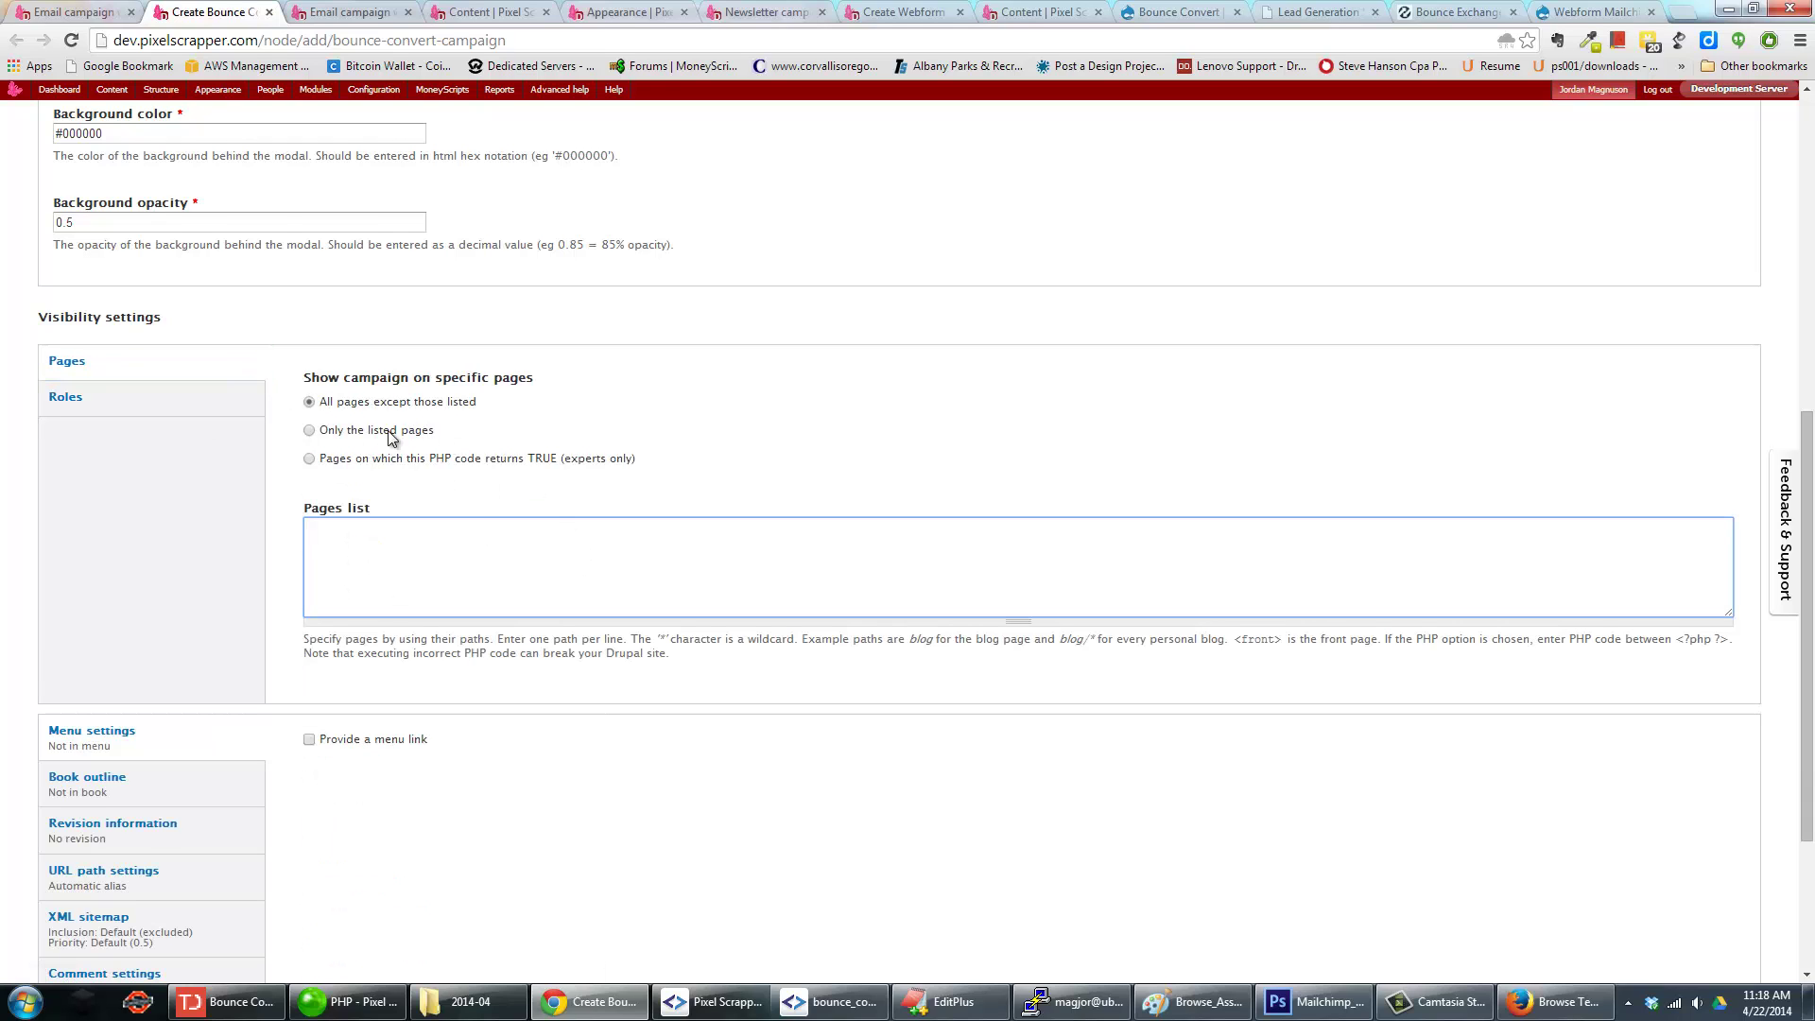
# Exclude the admin pages from the campaign by entering the path admin* in the pages list.
pyautogui.scroll(-3, 218, 515)
pyautogui.scroll(2, 406, 418)
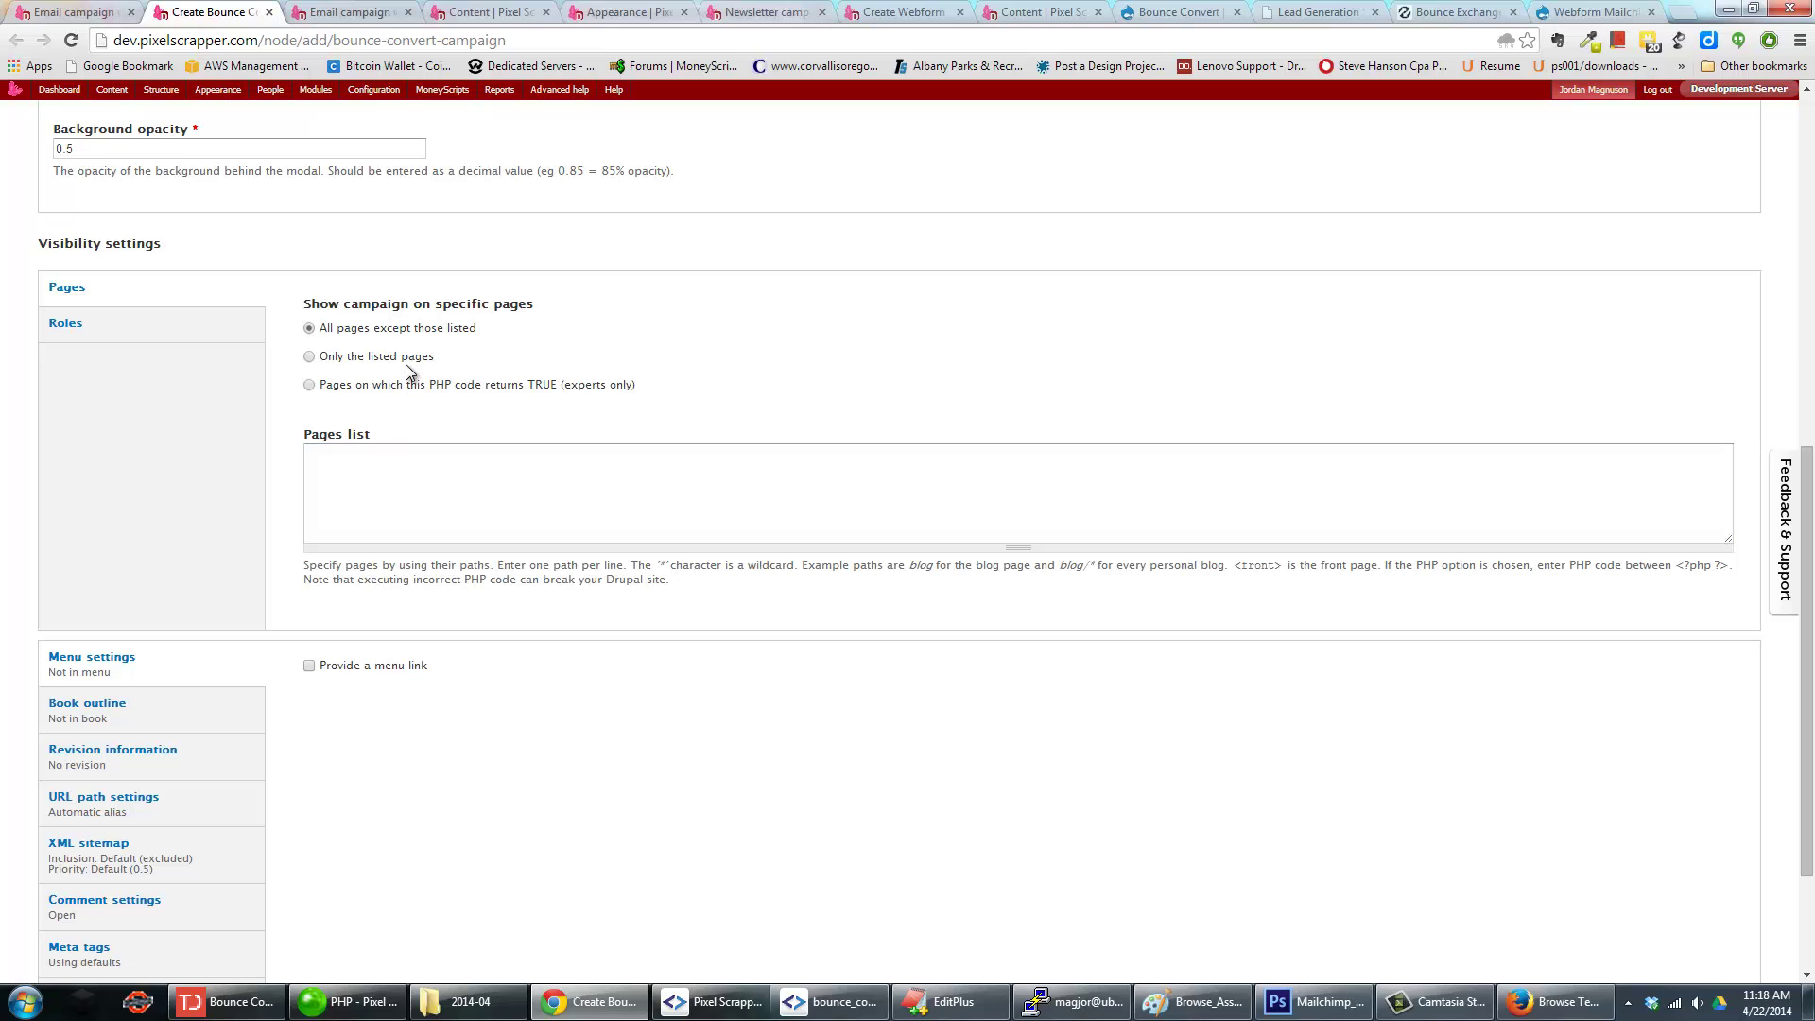
pyautogui.click(427, 469)
pyautogui.write('admin')
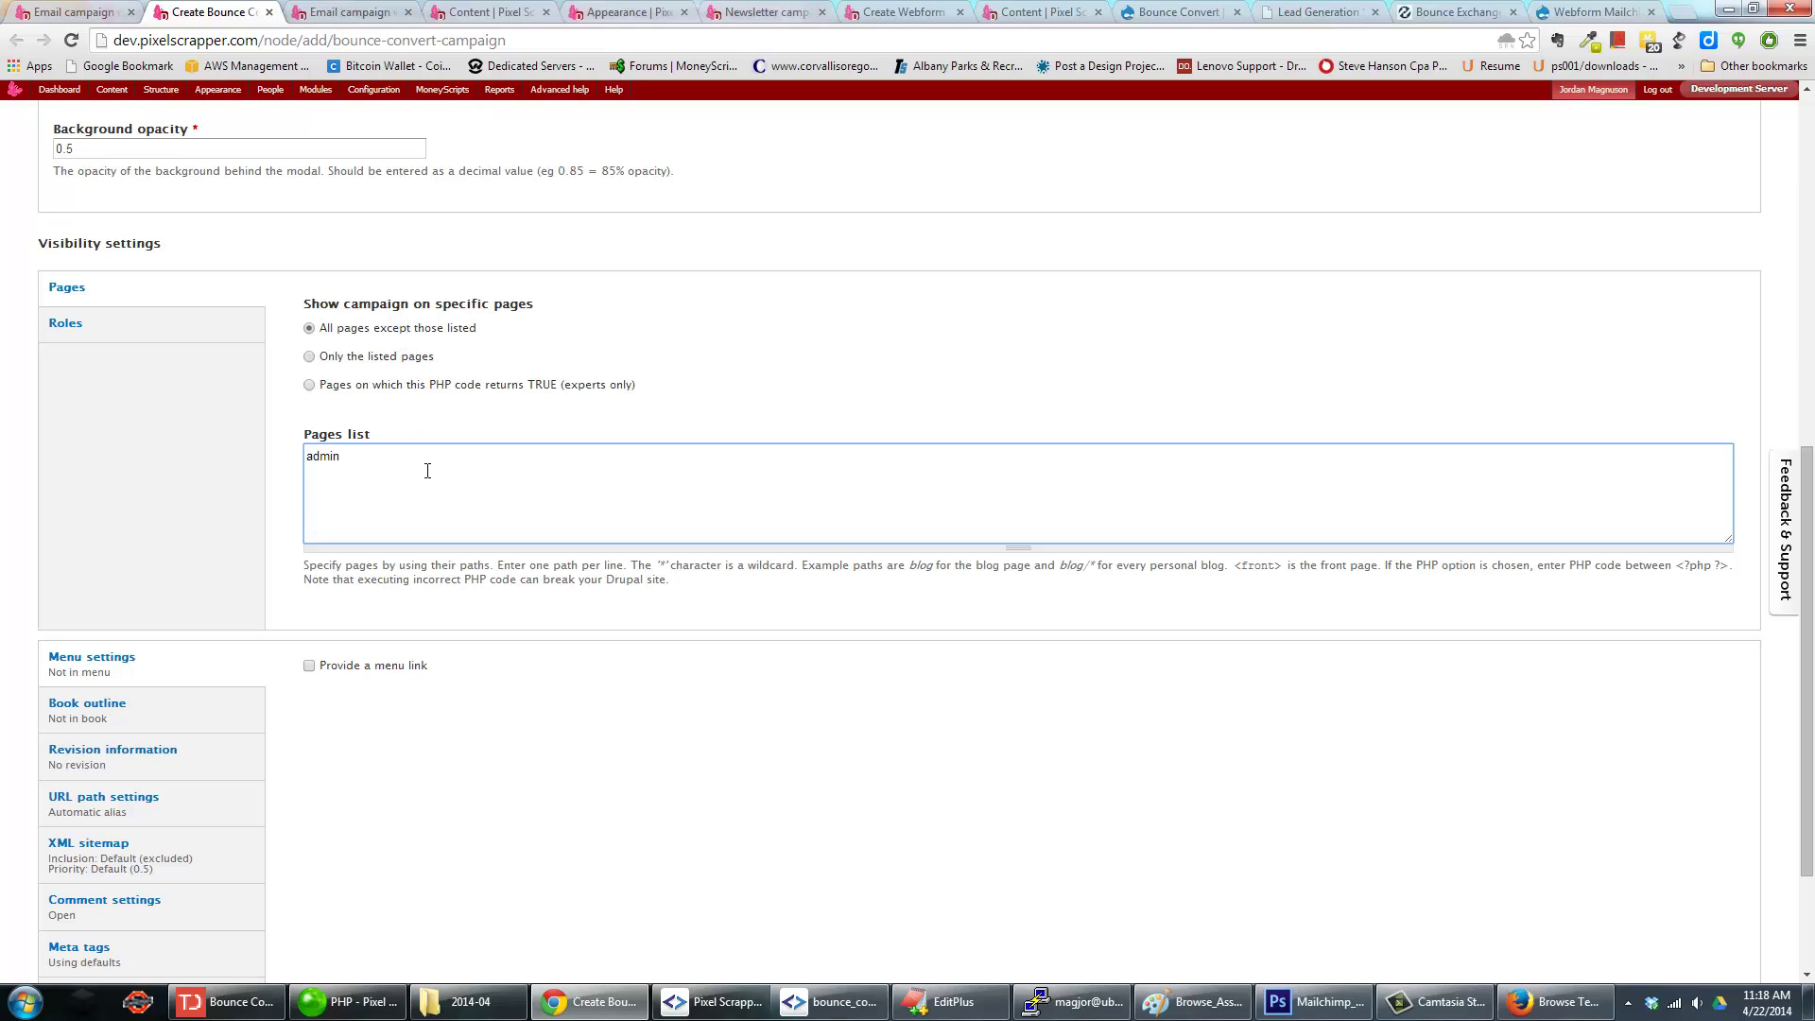
pyautogui.write('*')
pyautogui.click(487, 546)
# Look through the campaign's general node settings, including book outline, URL path, XML sitemap, meta tags, authoring and publishing options.
pyautogui.scroll(-1, 242, 493)
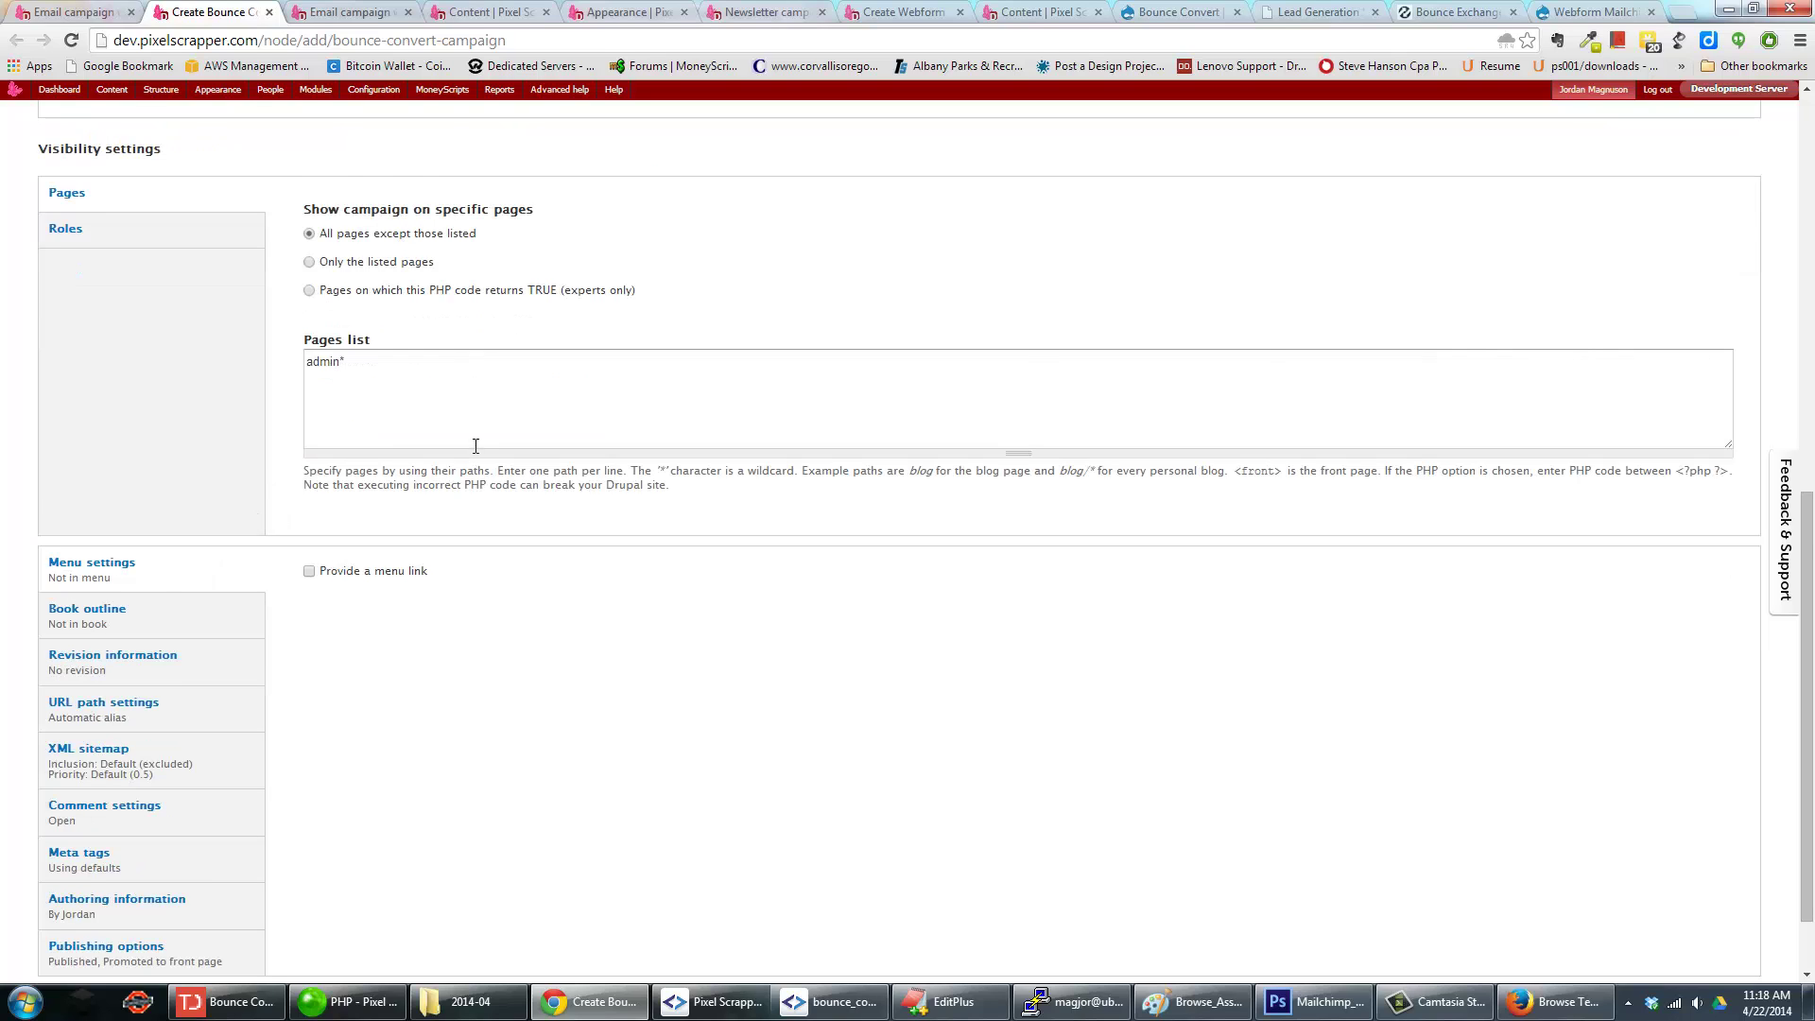
pyautogui.scroll(-1, 289, 416)
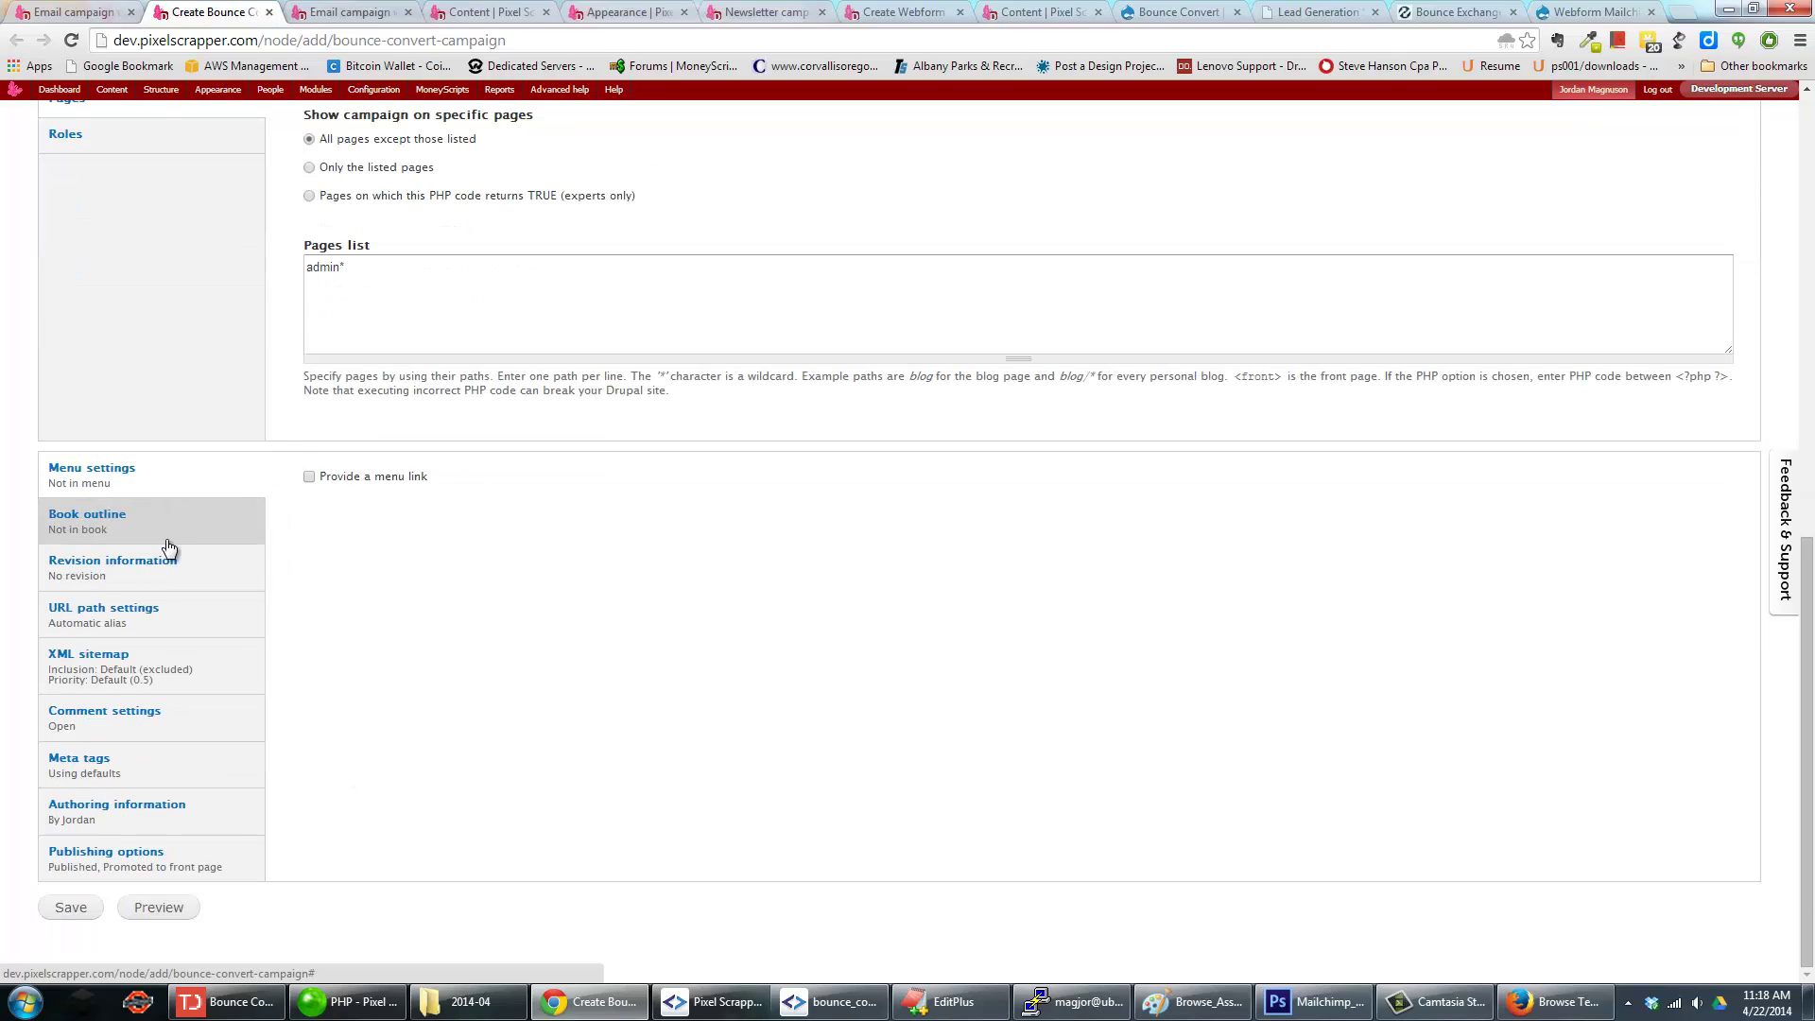
pyautogui.click(195, 521)
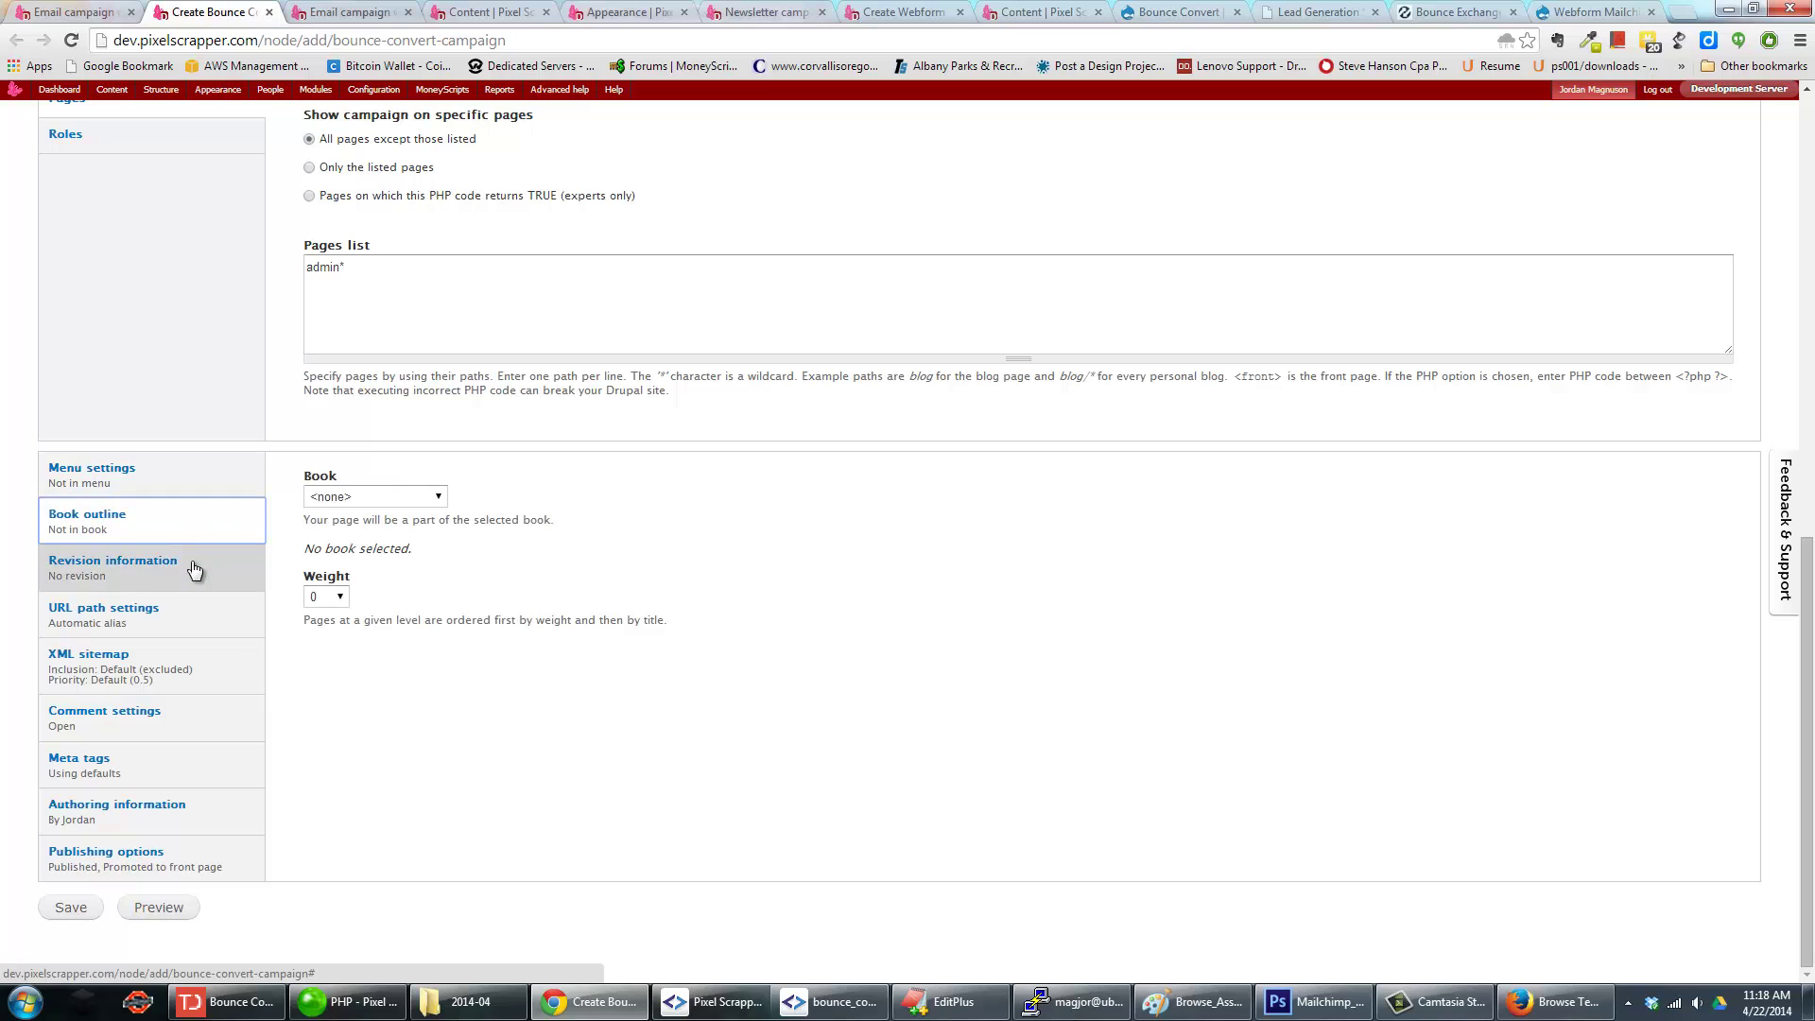
pyautogui.click(194, 615)
pyautogui.click(195, 661)
pyautogui.click(194, 766)
pyautogui.click(190, 812)
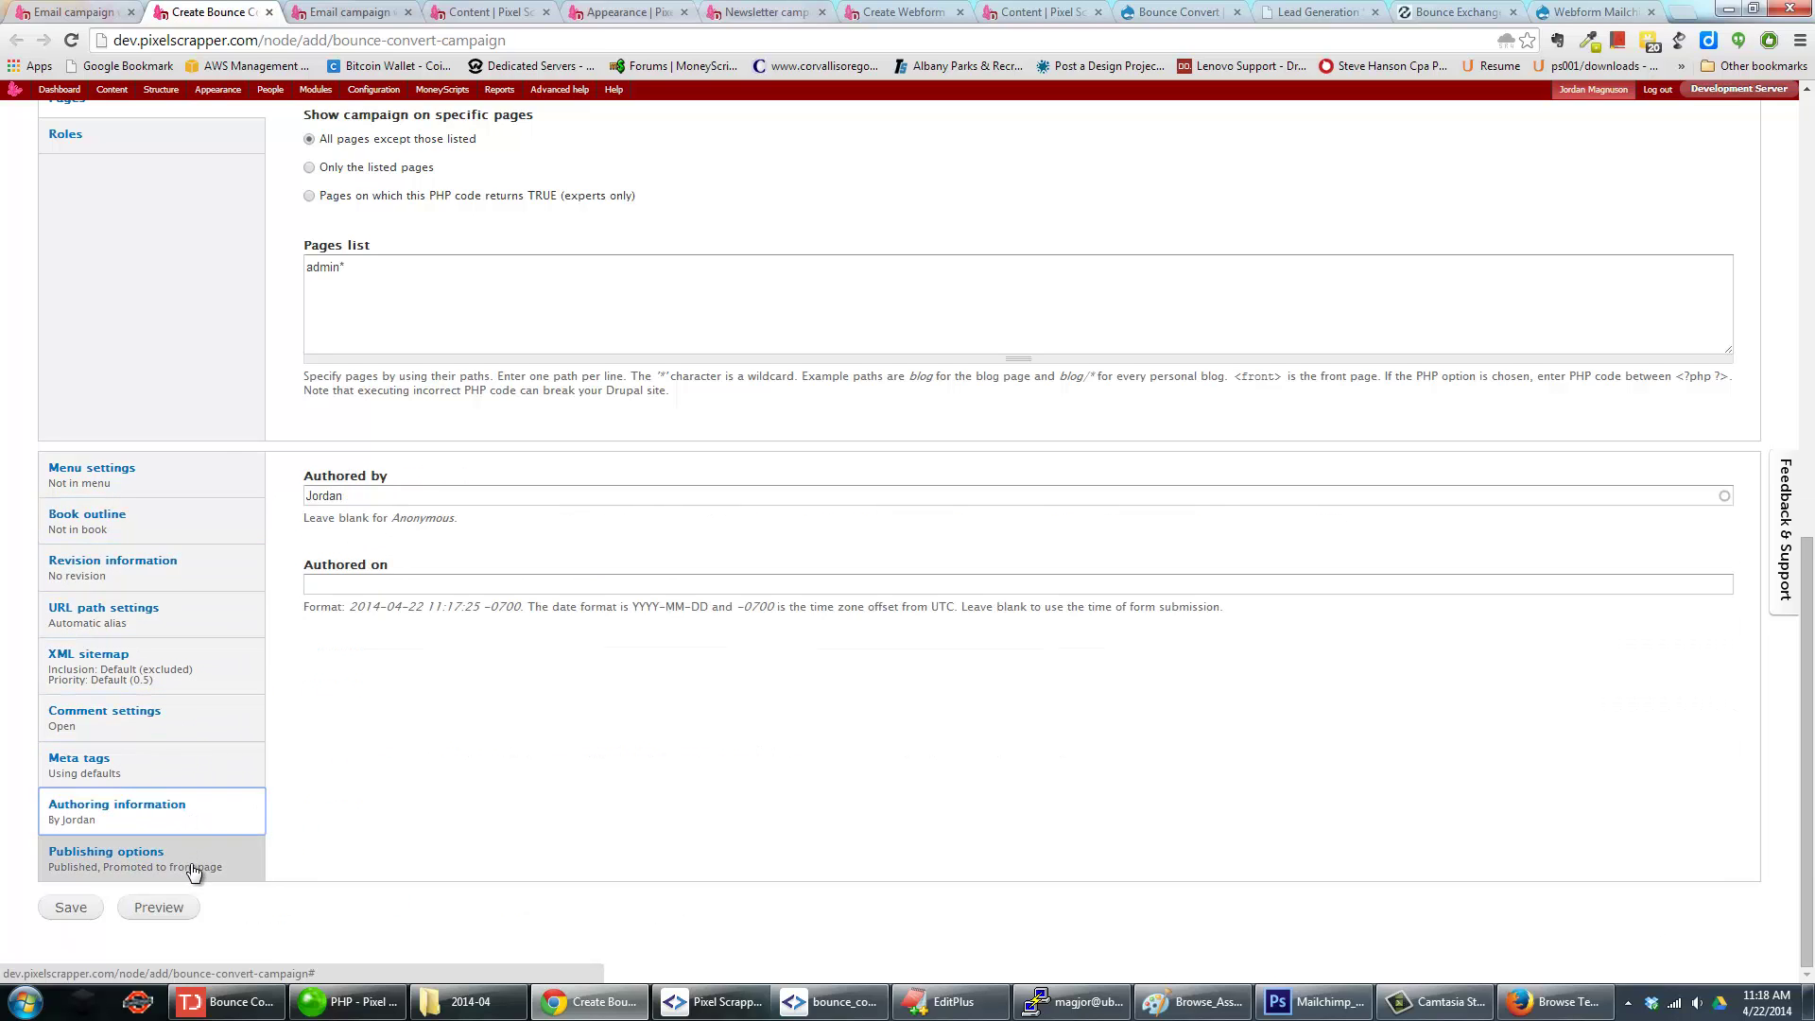
pyautogui.click(194, 859)
pyautogui.click(179, 522)
pyautogui.click(176, 482)
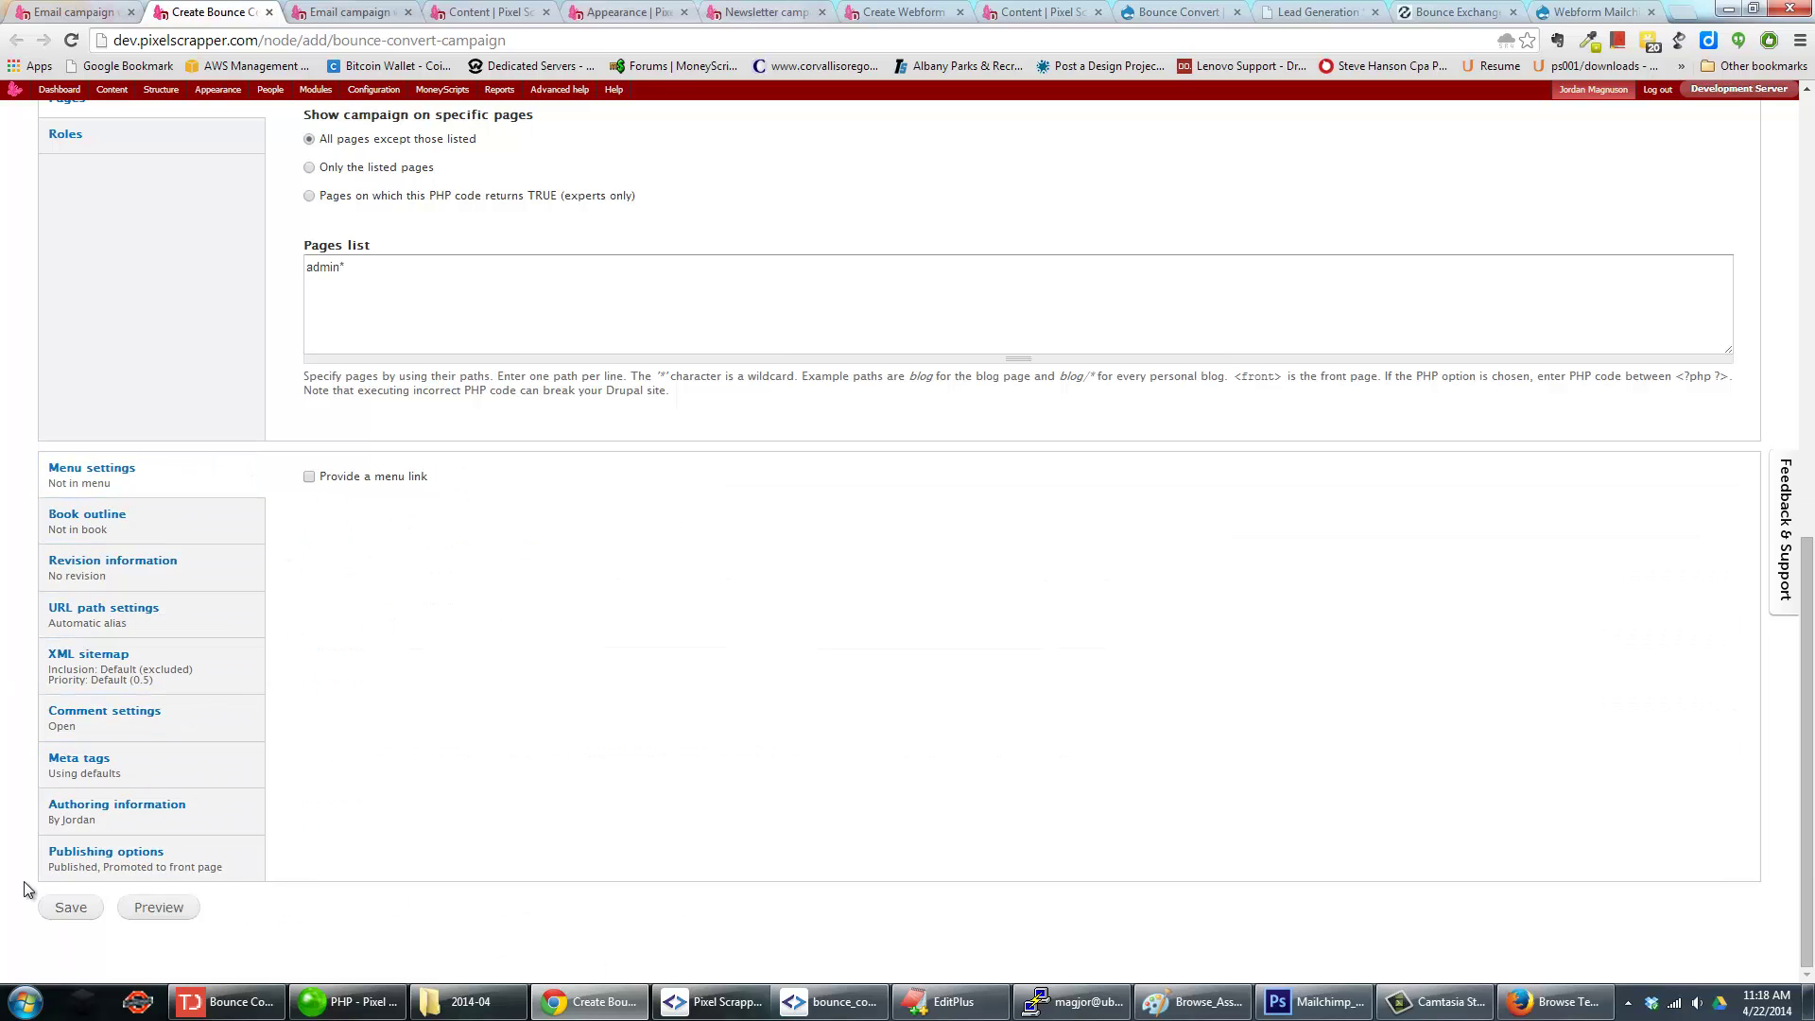
# Save the new campaign and test its exit-intent popup twice on the campaign page, closing it each time.
pyautogui.click(71, 908)
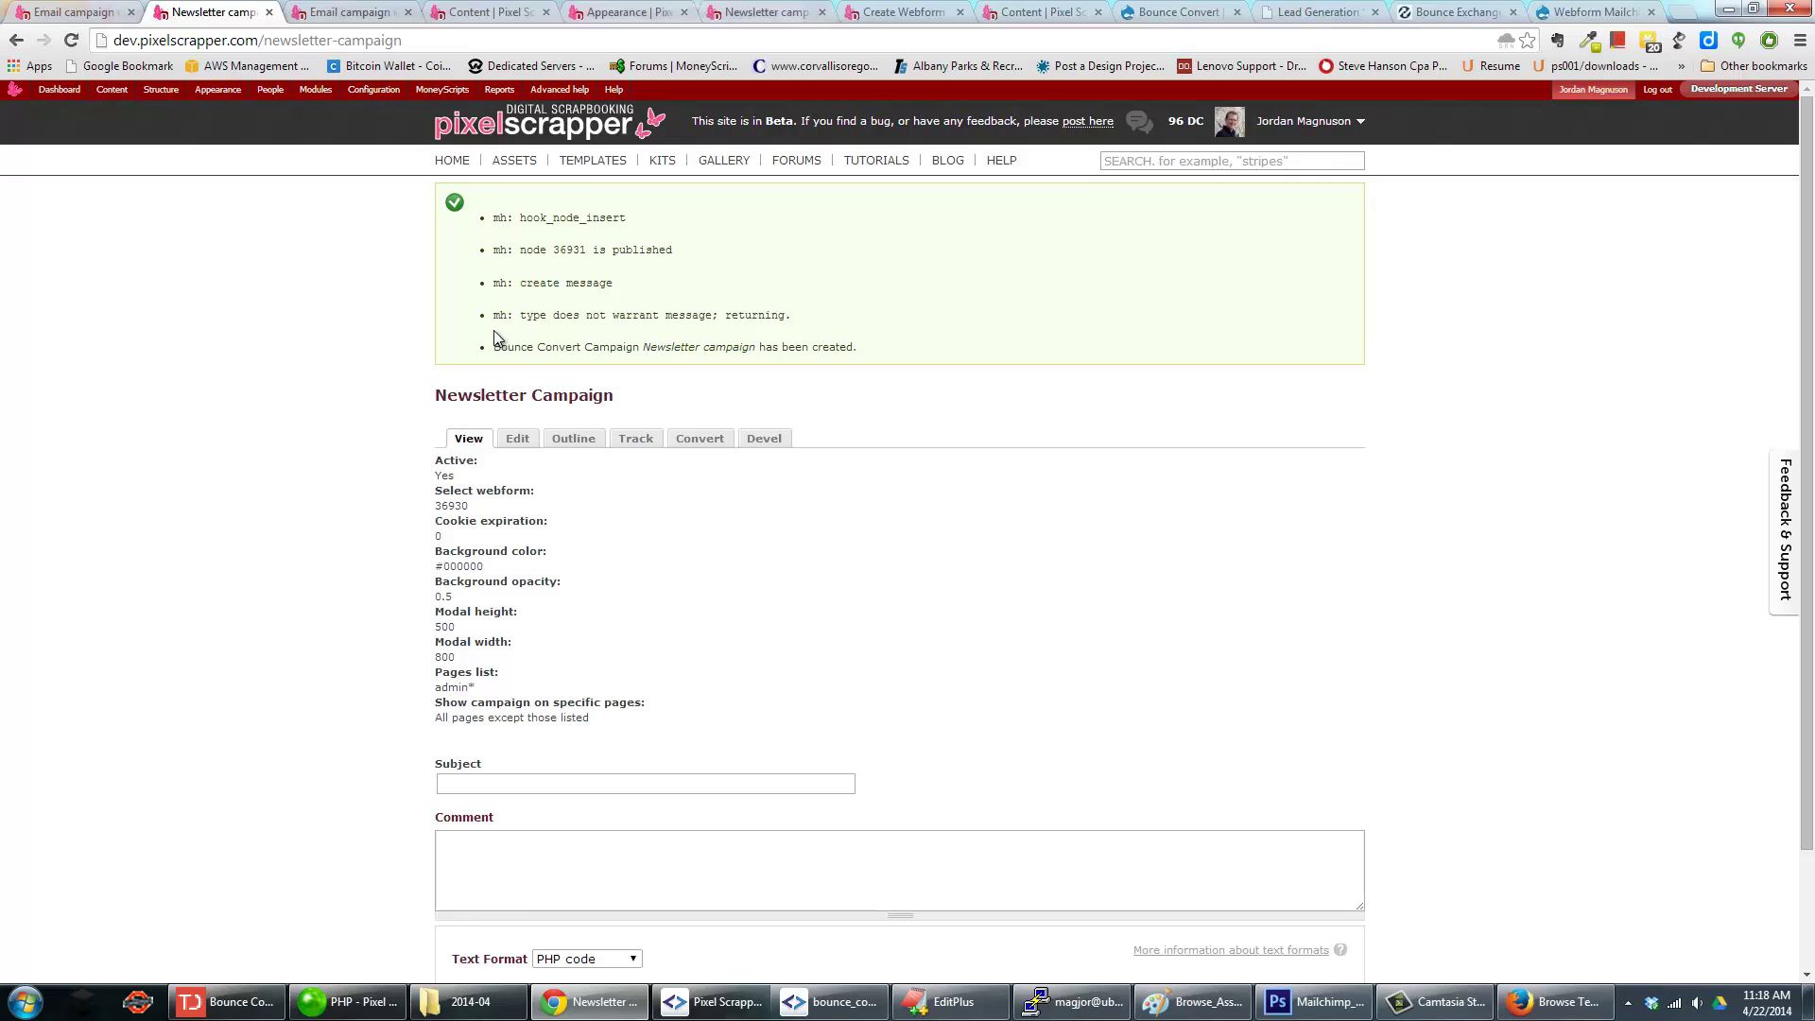
pyautogui.moveTo(376, 80)
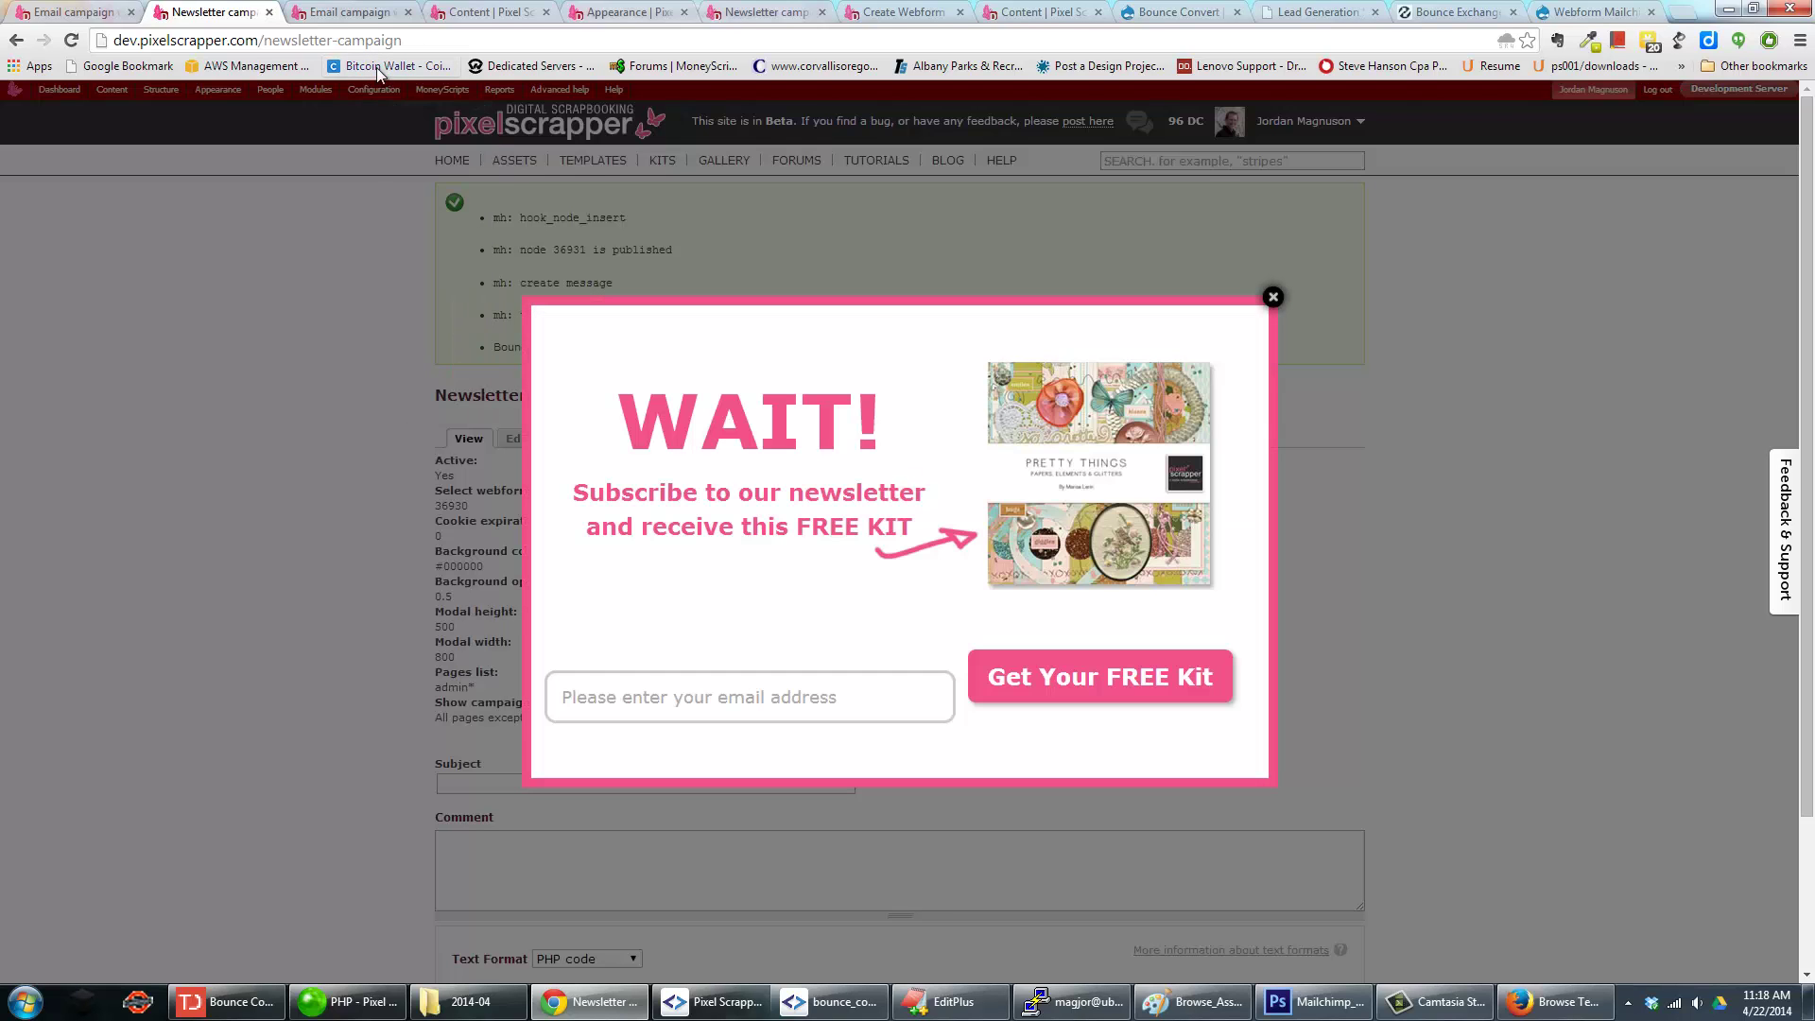
pyautogui.click(1274, 299)
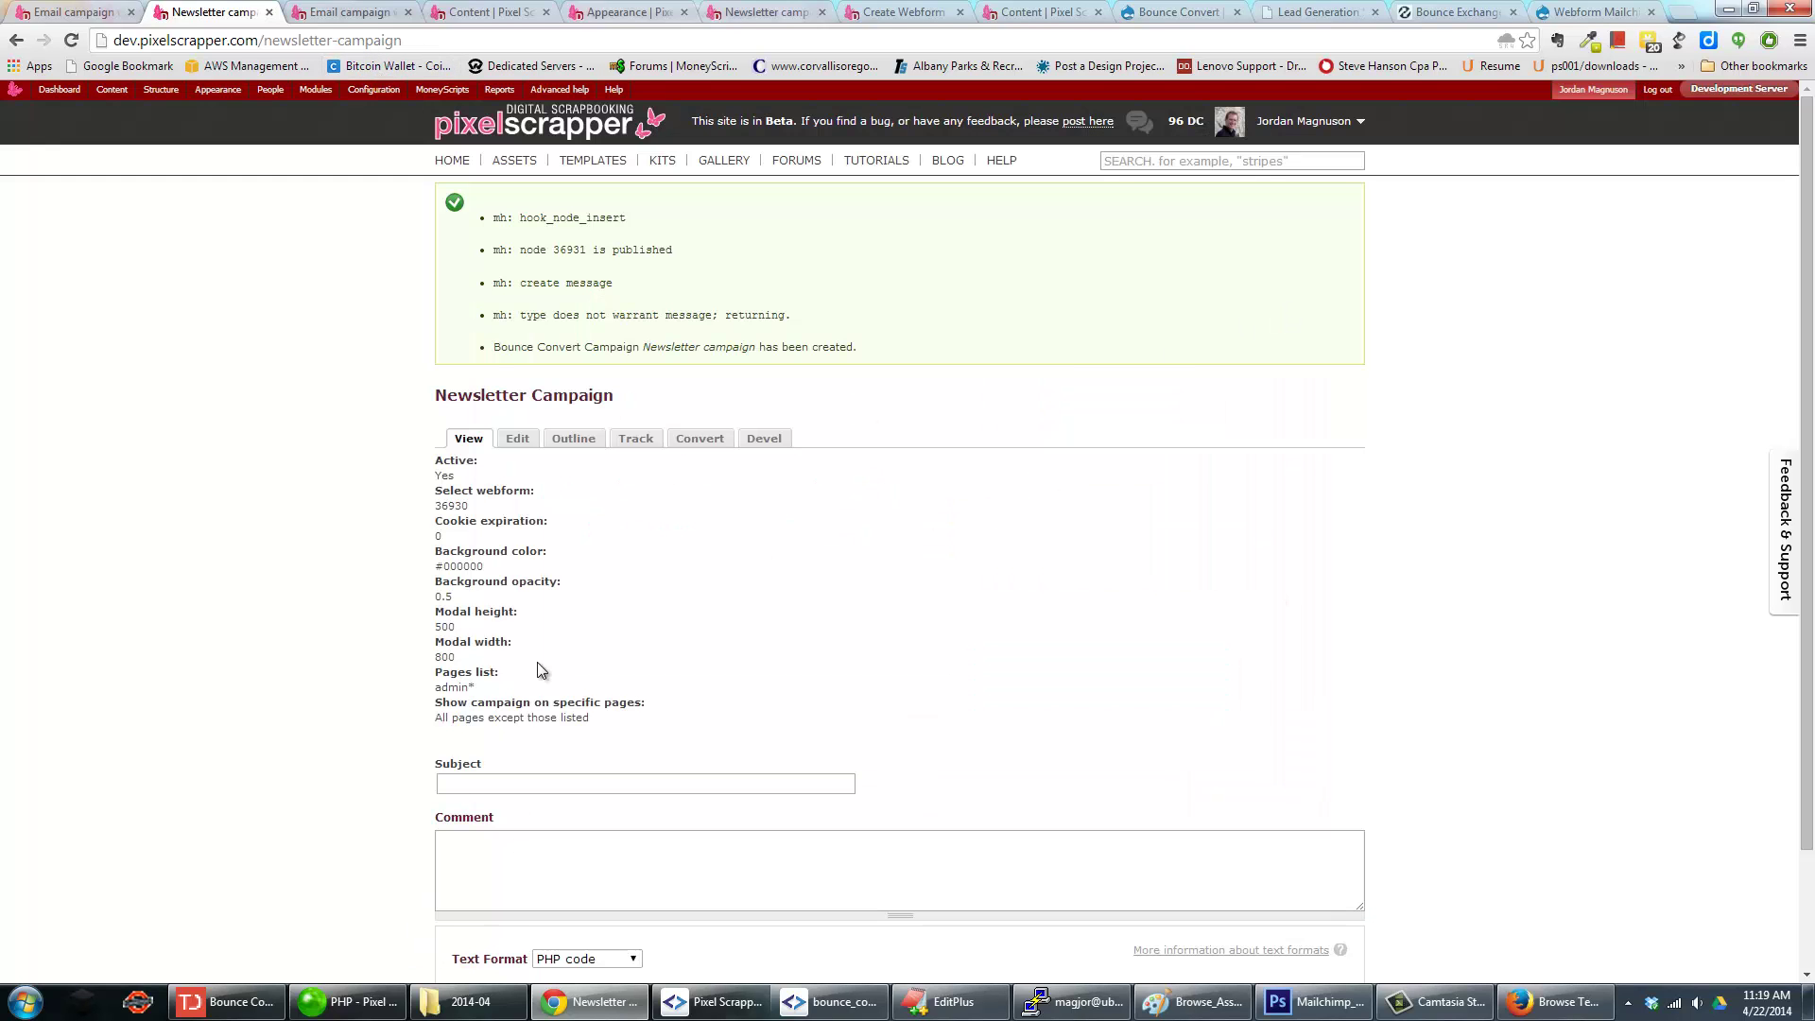
pyautogui.moveTo(407, 110)
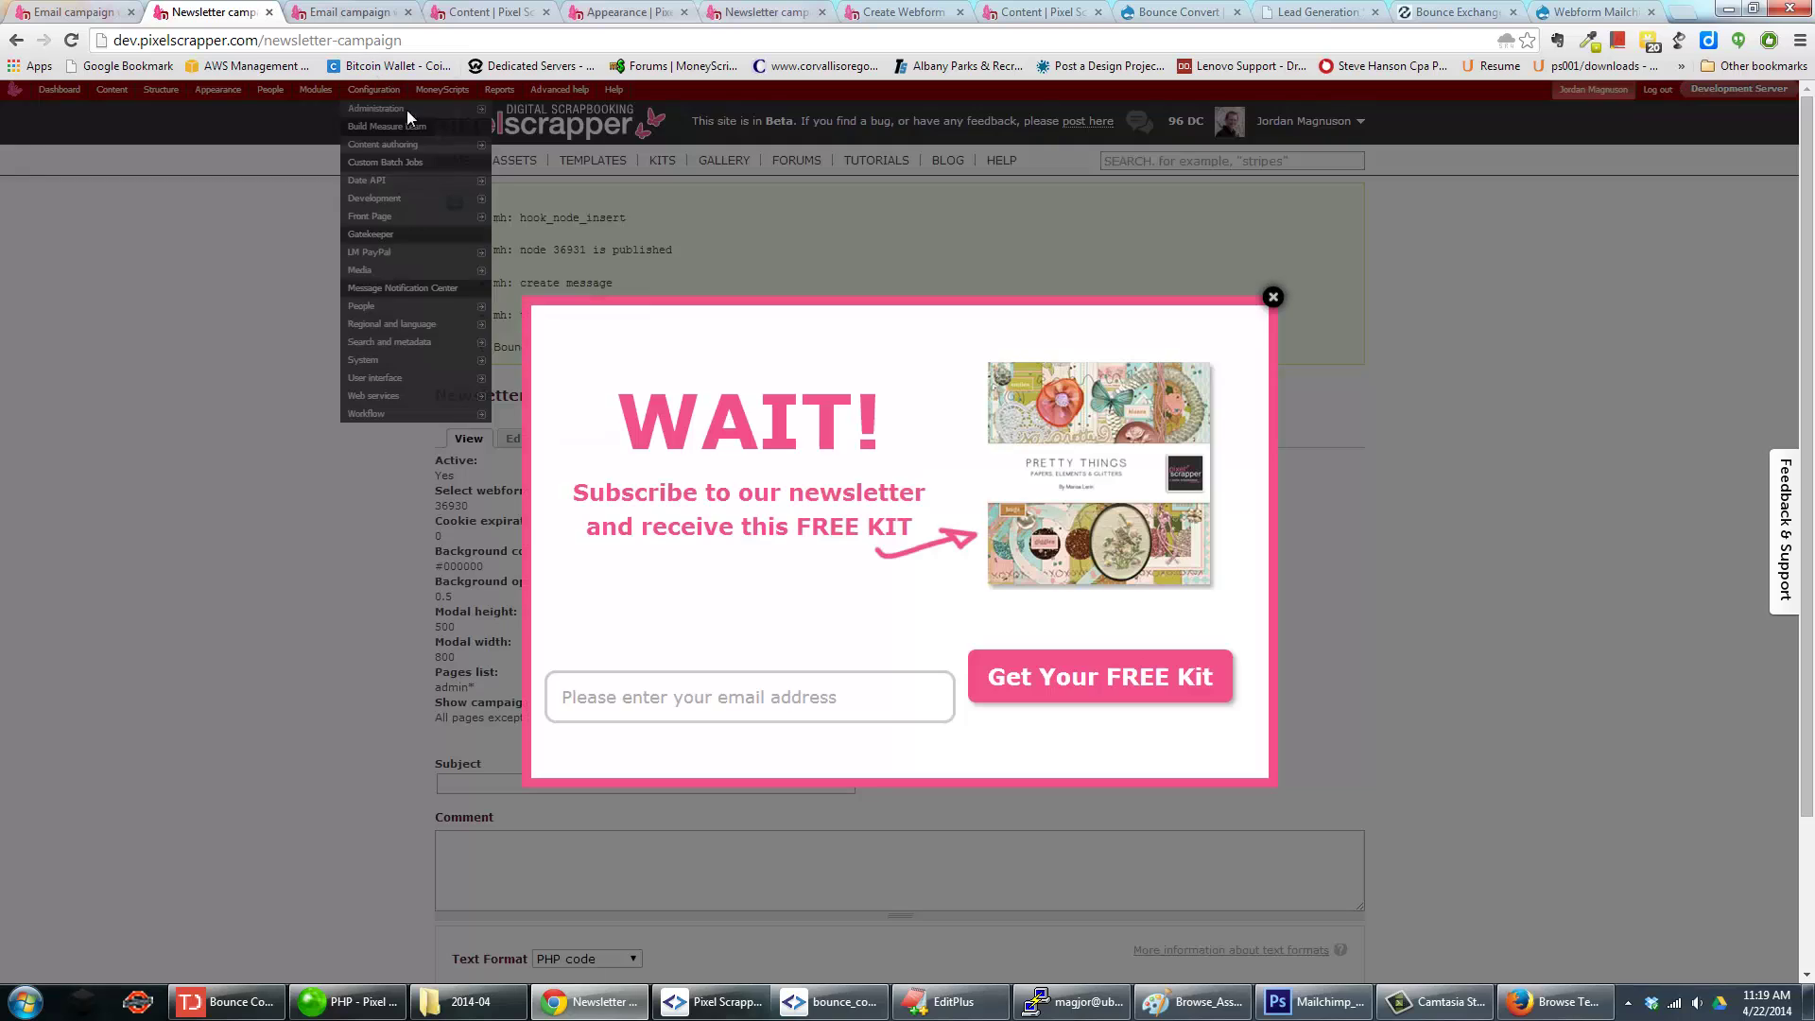
pyautogui.click(1273, 297)
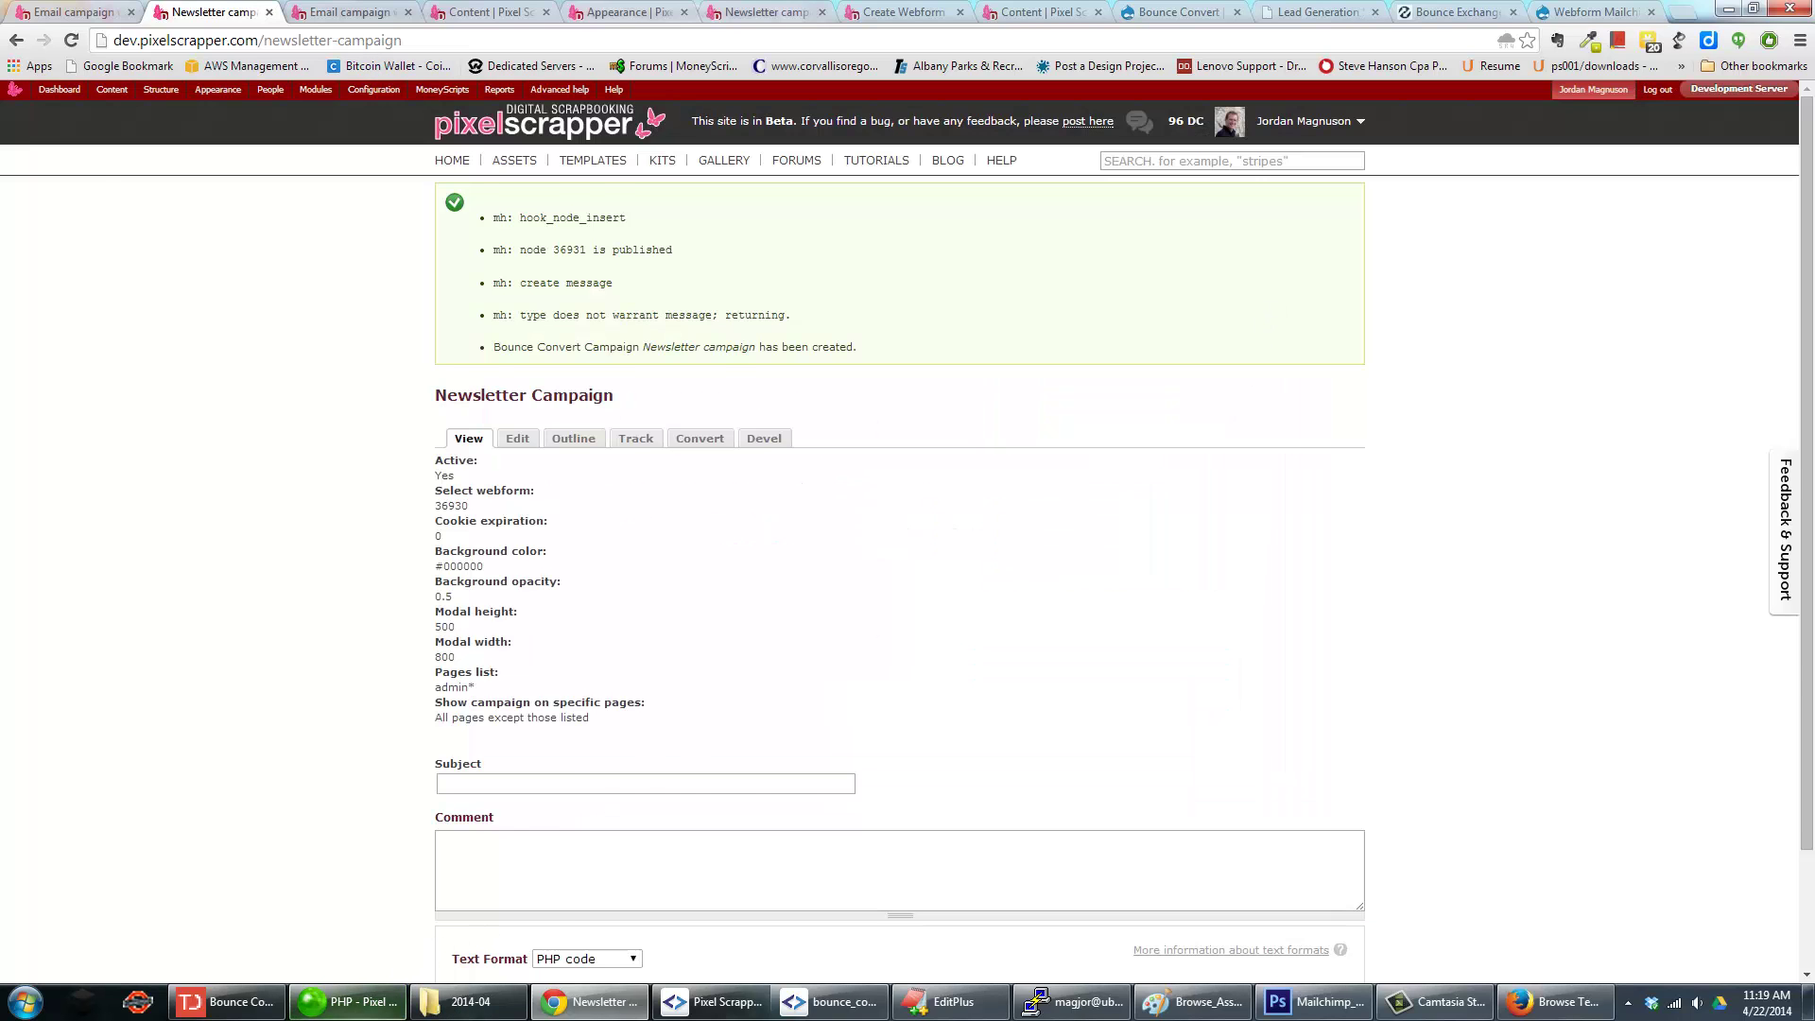
# Switch to Zend Studio, delete all the .bounce-convert-custom-modal rules from pixel_minimal.css, and save the file.
pyautogui.hotkey('alt', 'Tab')
pyautogui.press('Up')
pyautogui.press('Up')
pyautogui.press('Up')
pyautogui.press('Up')
pyautogui.press('Up')
pyautogui.press('Up')
pyautogui.press('Up')
pyautogui.press('Up')
pyautogui.press('Up')
pyautogui.press('Up')
pyautogui.press('Up')
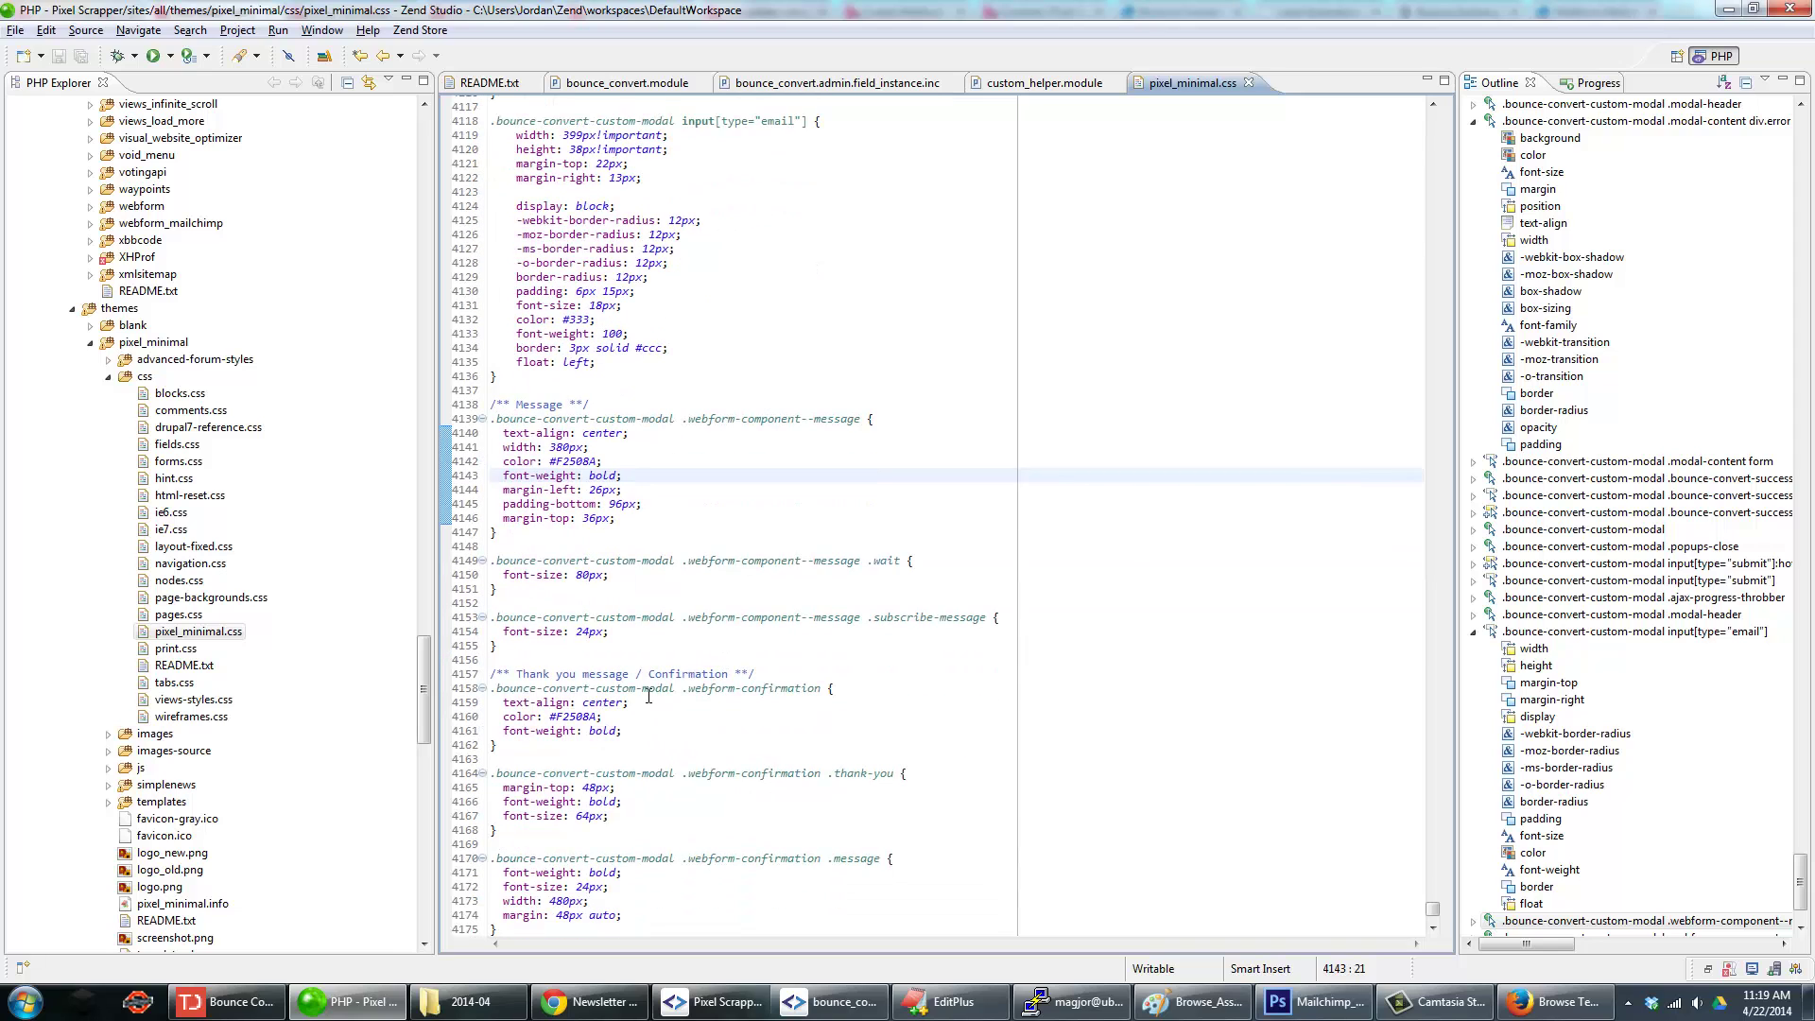
pyautogui.scroll(-5, 648, 697)
pyautogui.click(597, 811)
pyautogui.scroll(20, 631, 719)
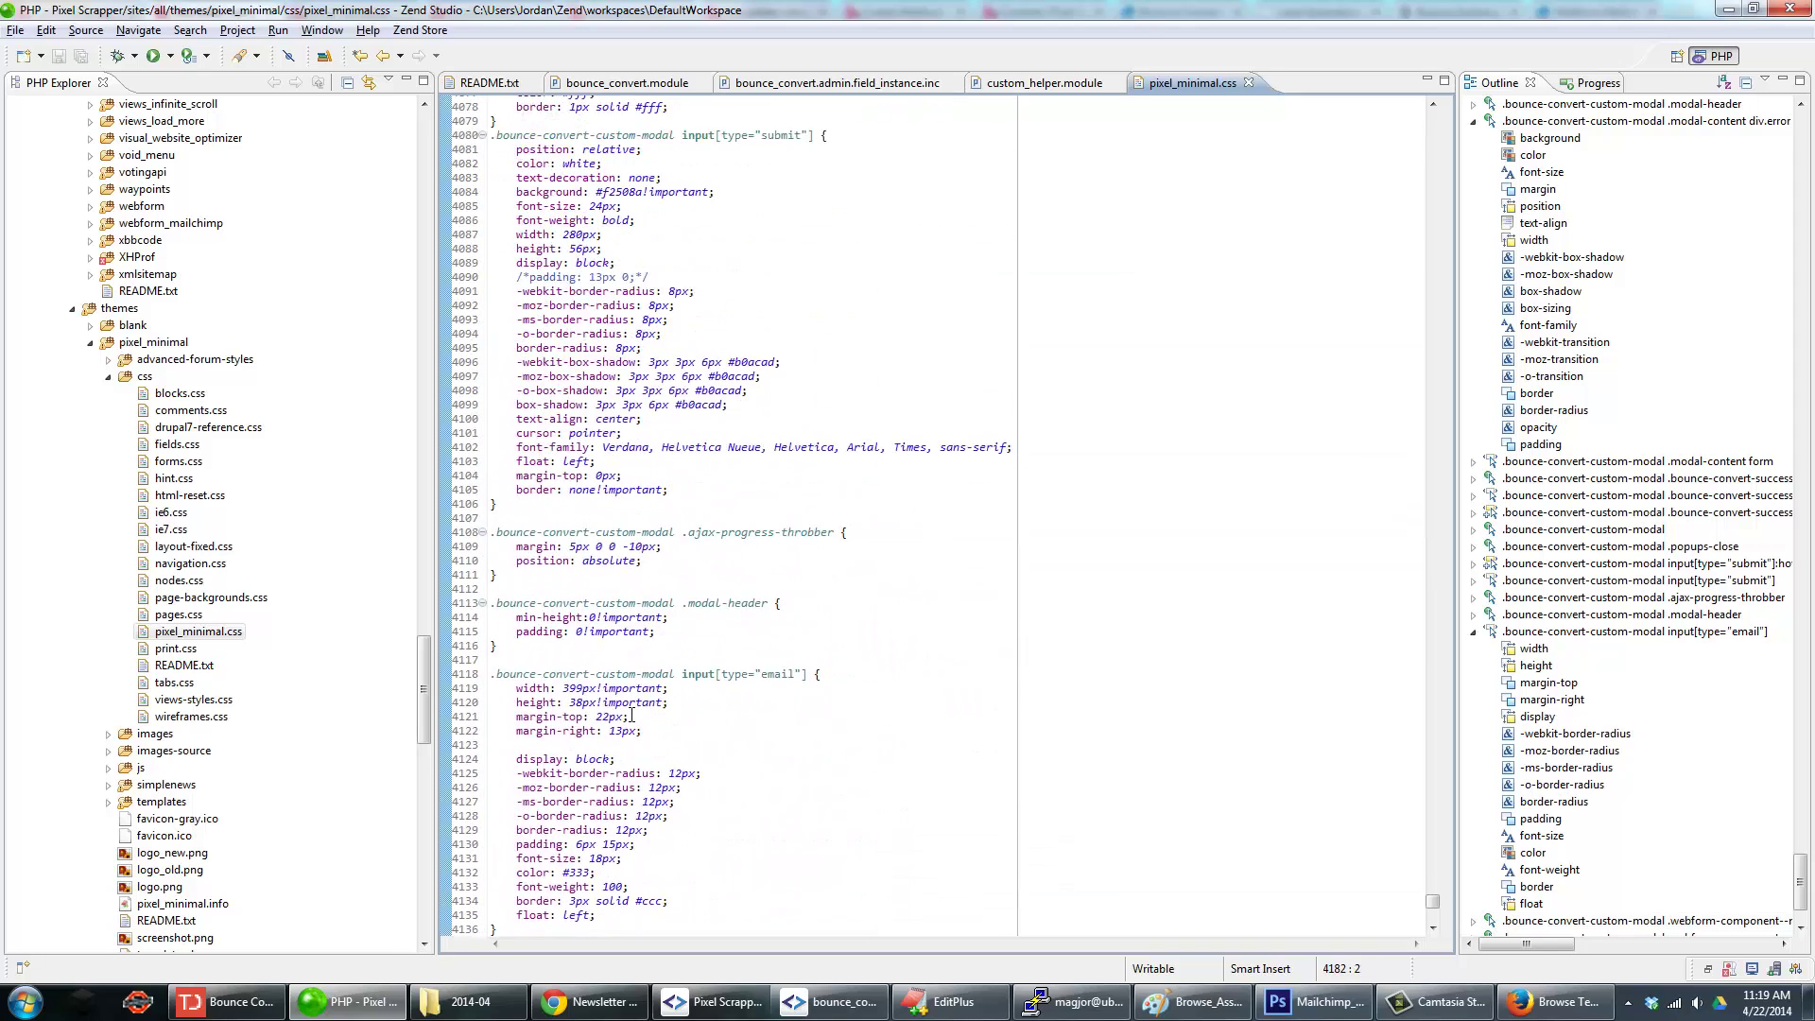
pyautogui.scroll(3, 632, 719)
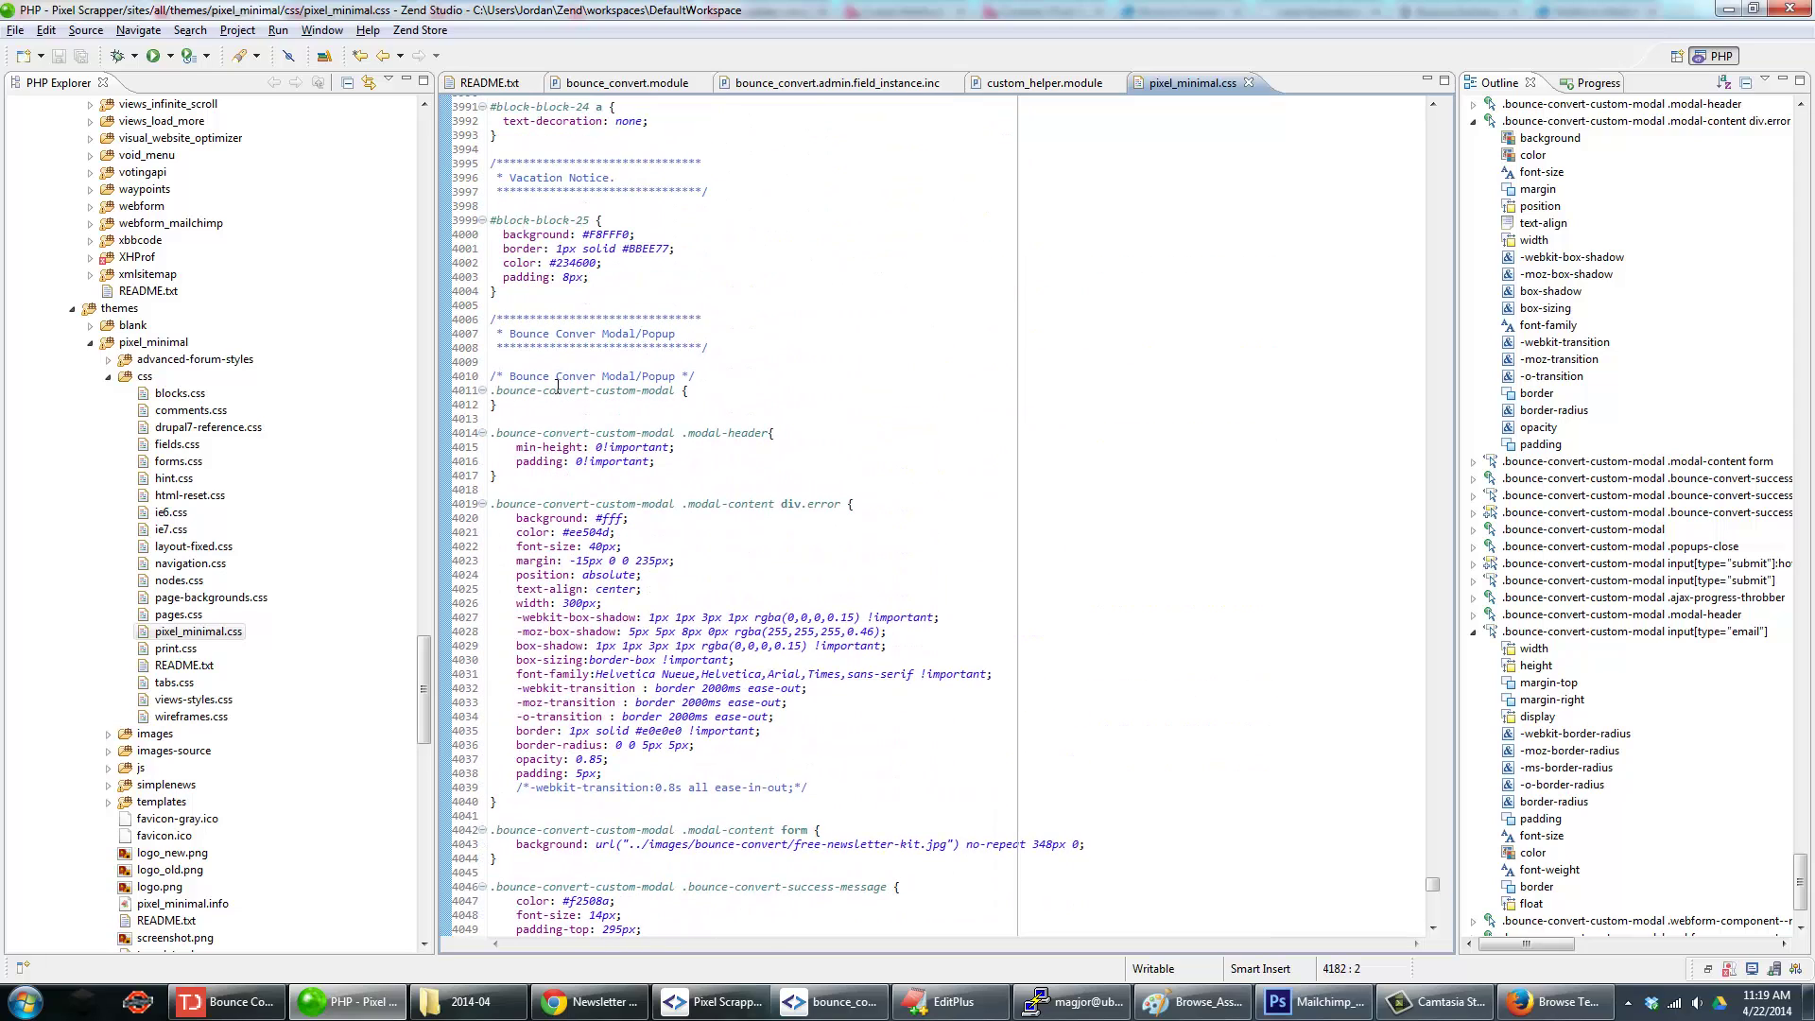
pyautogui.moveTo(494, 365); pyautogui.dragTo(661, 931)
pyautogui.press('Delete')
pyautogui.hotkey('ctrl', 's')
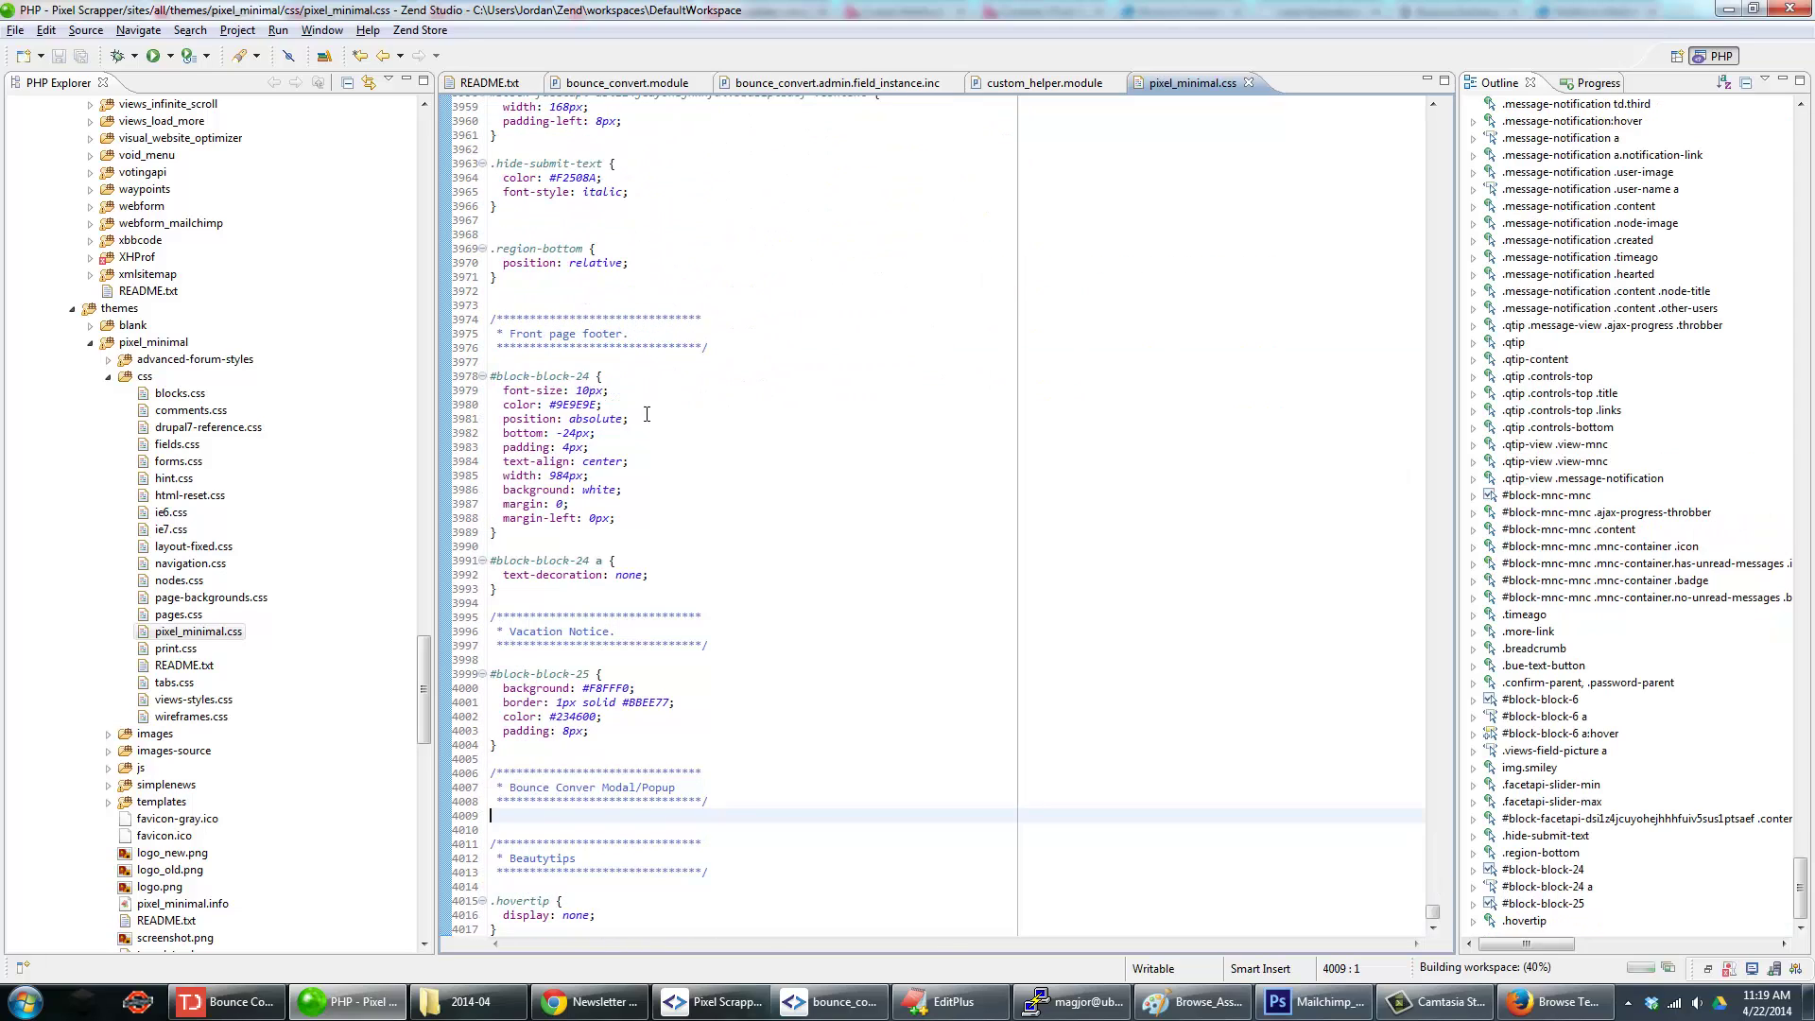
# Return to the campaign page in Chrome, dismiss the popup, and flush the site's CSS and JavaScript cache.
pyautogui.hotkey('alt', 'Tab')
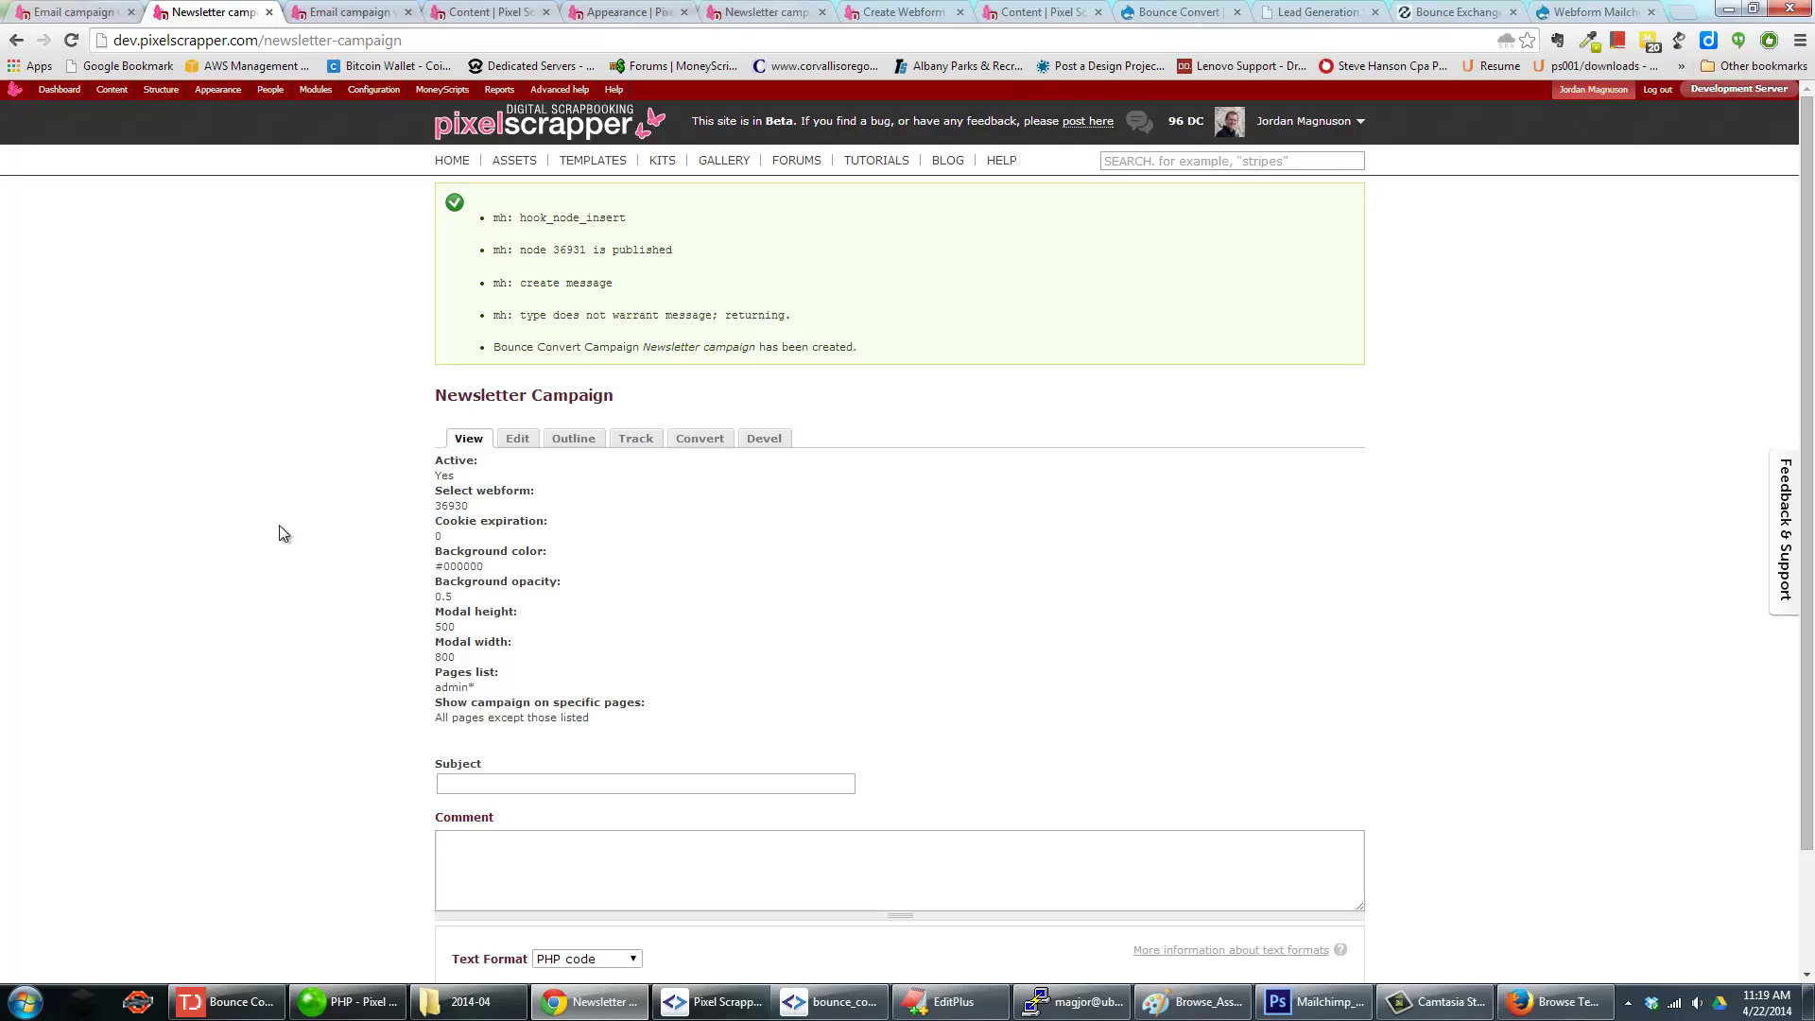
pyautogui.moveTo(21, 129)
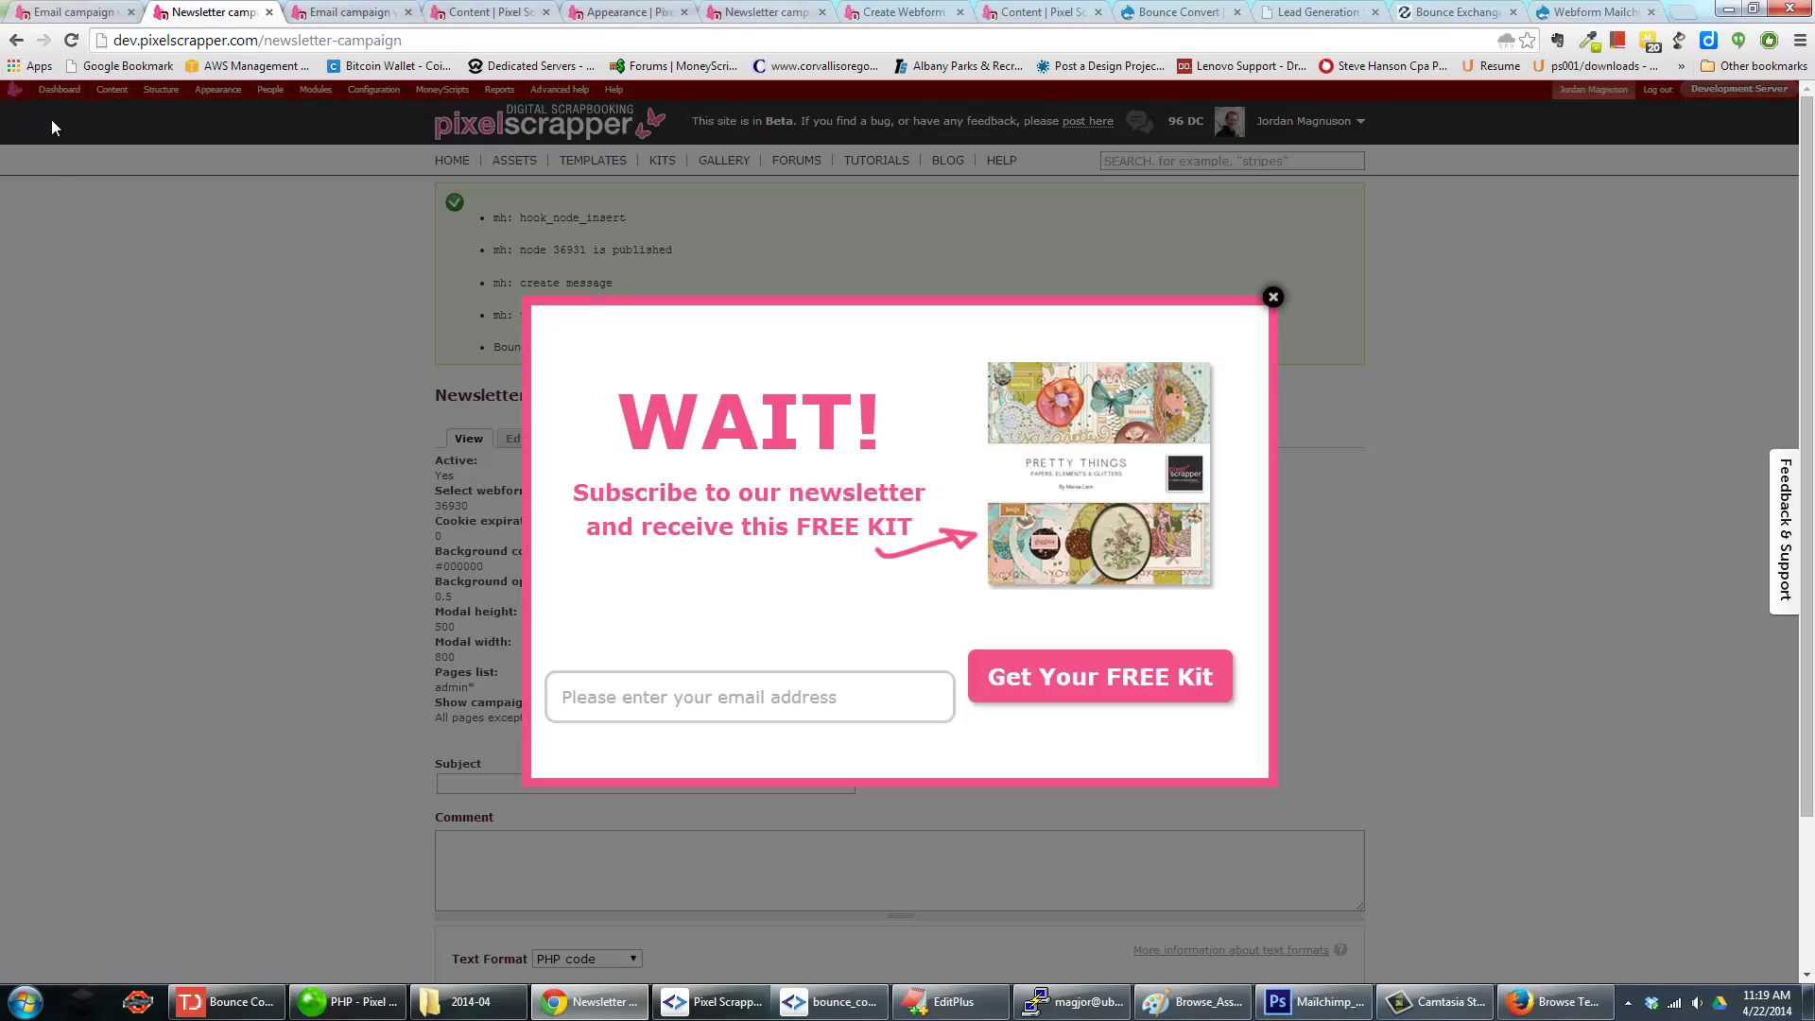
pyautogui.click(1273, 296)
pyautogui.moveTo(14, 89)
pyautogui.moveTo(57, 145)
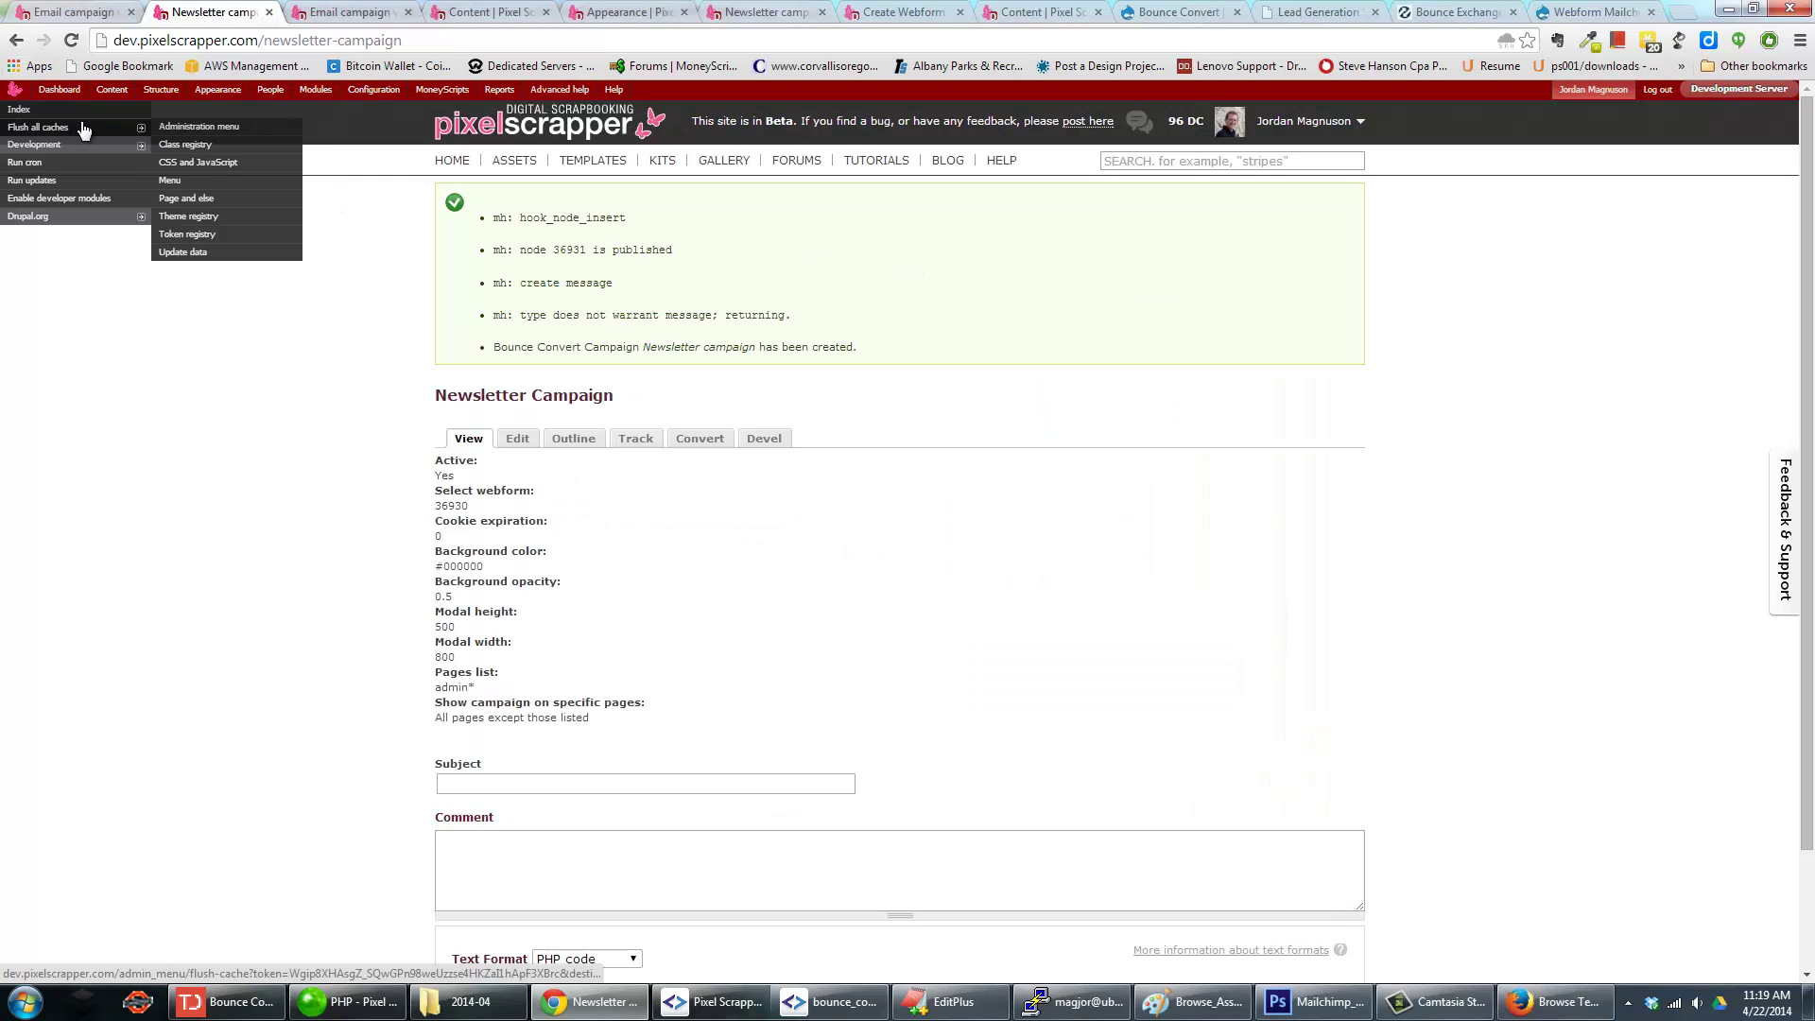
pyautogui.click(218, 165)
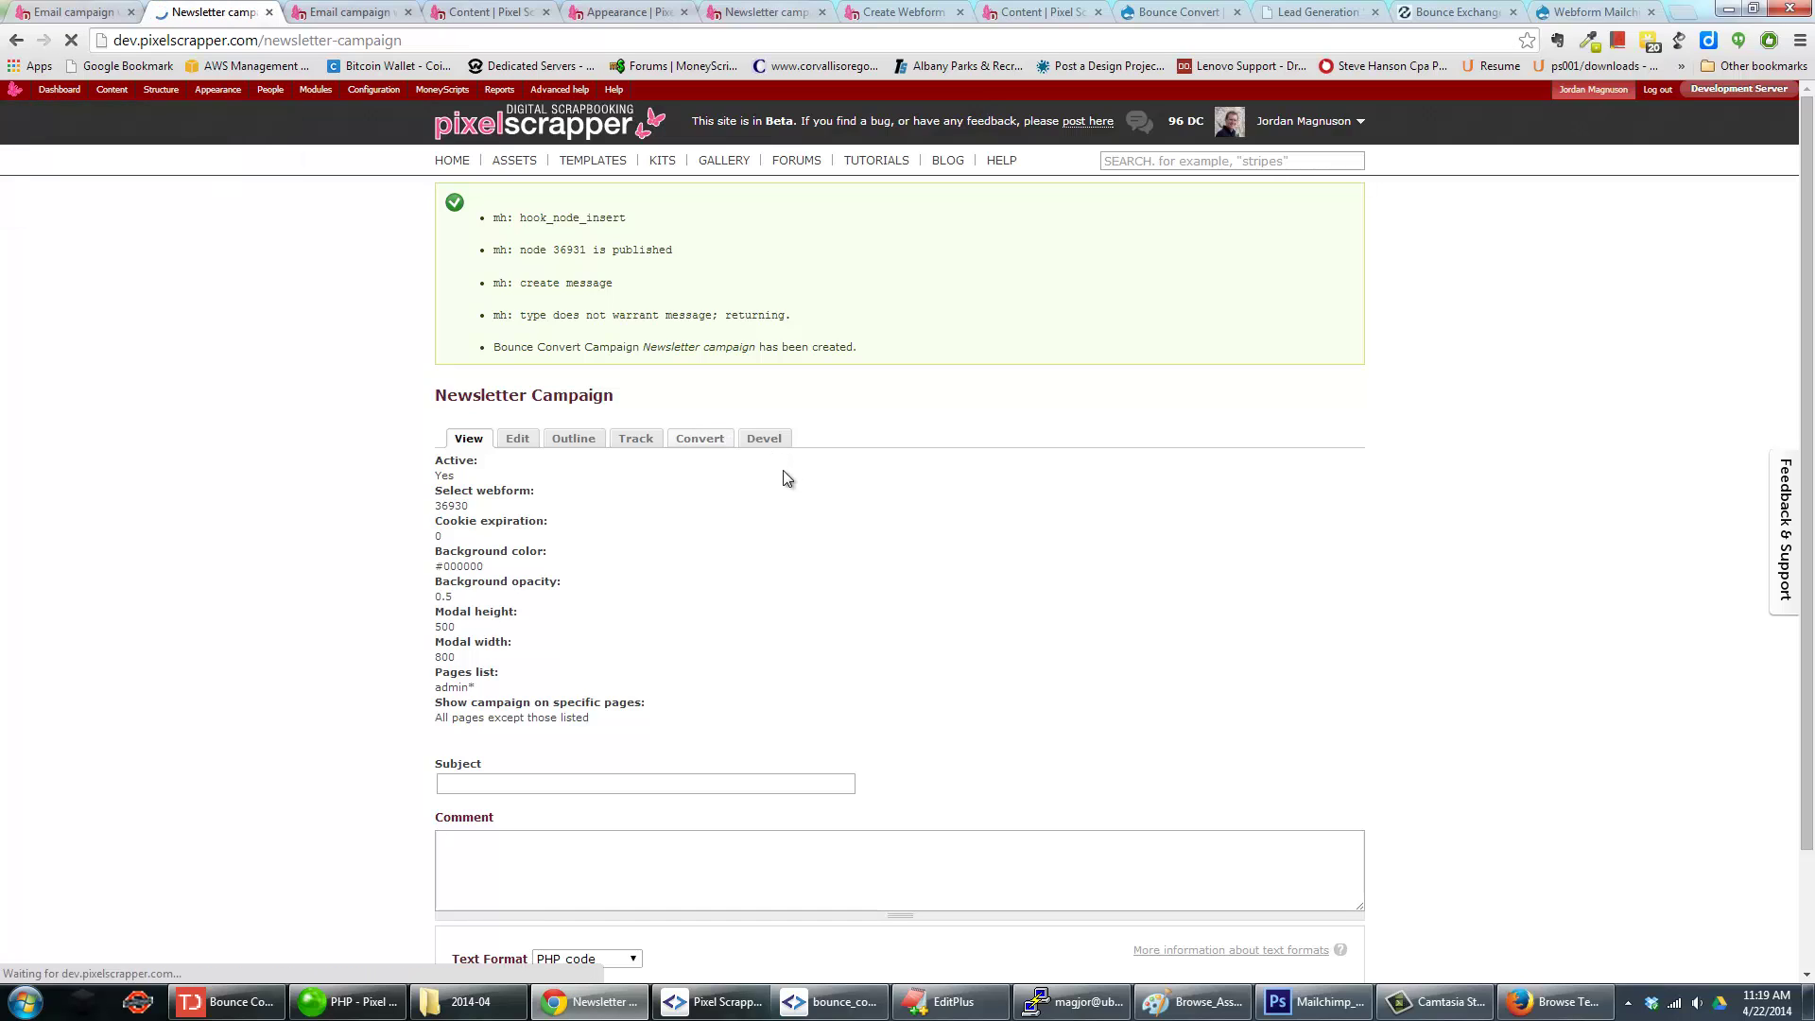
# Trigger the exit popup twice to inspect it without the custom styling, closing it each time.
pyautogui.moveTo(422, 62)
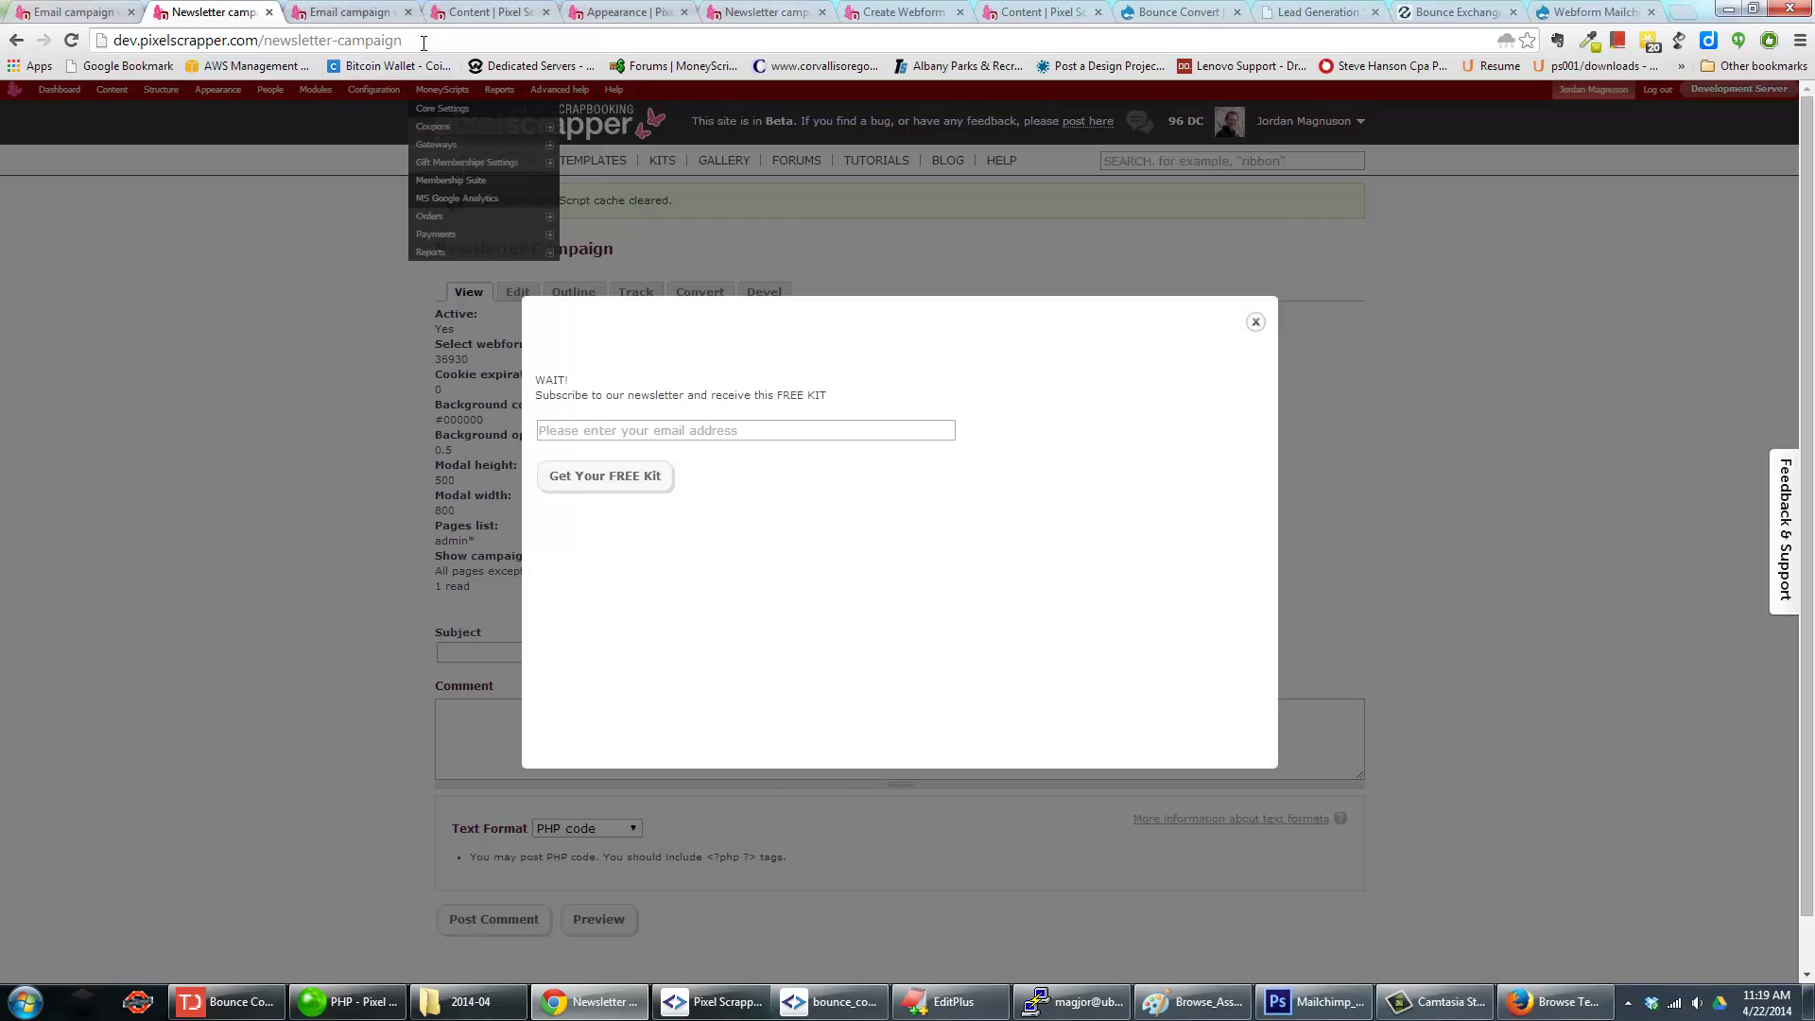
pyautogui.click(1255, 324)
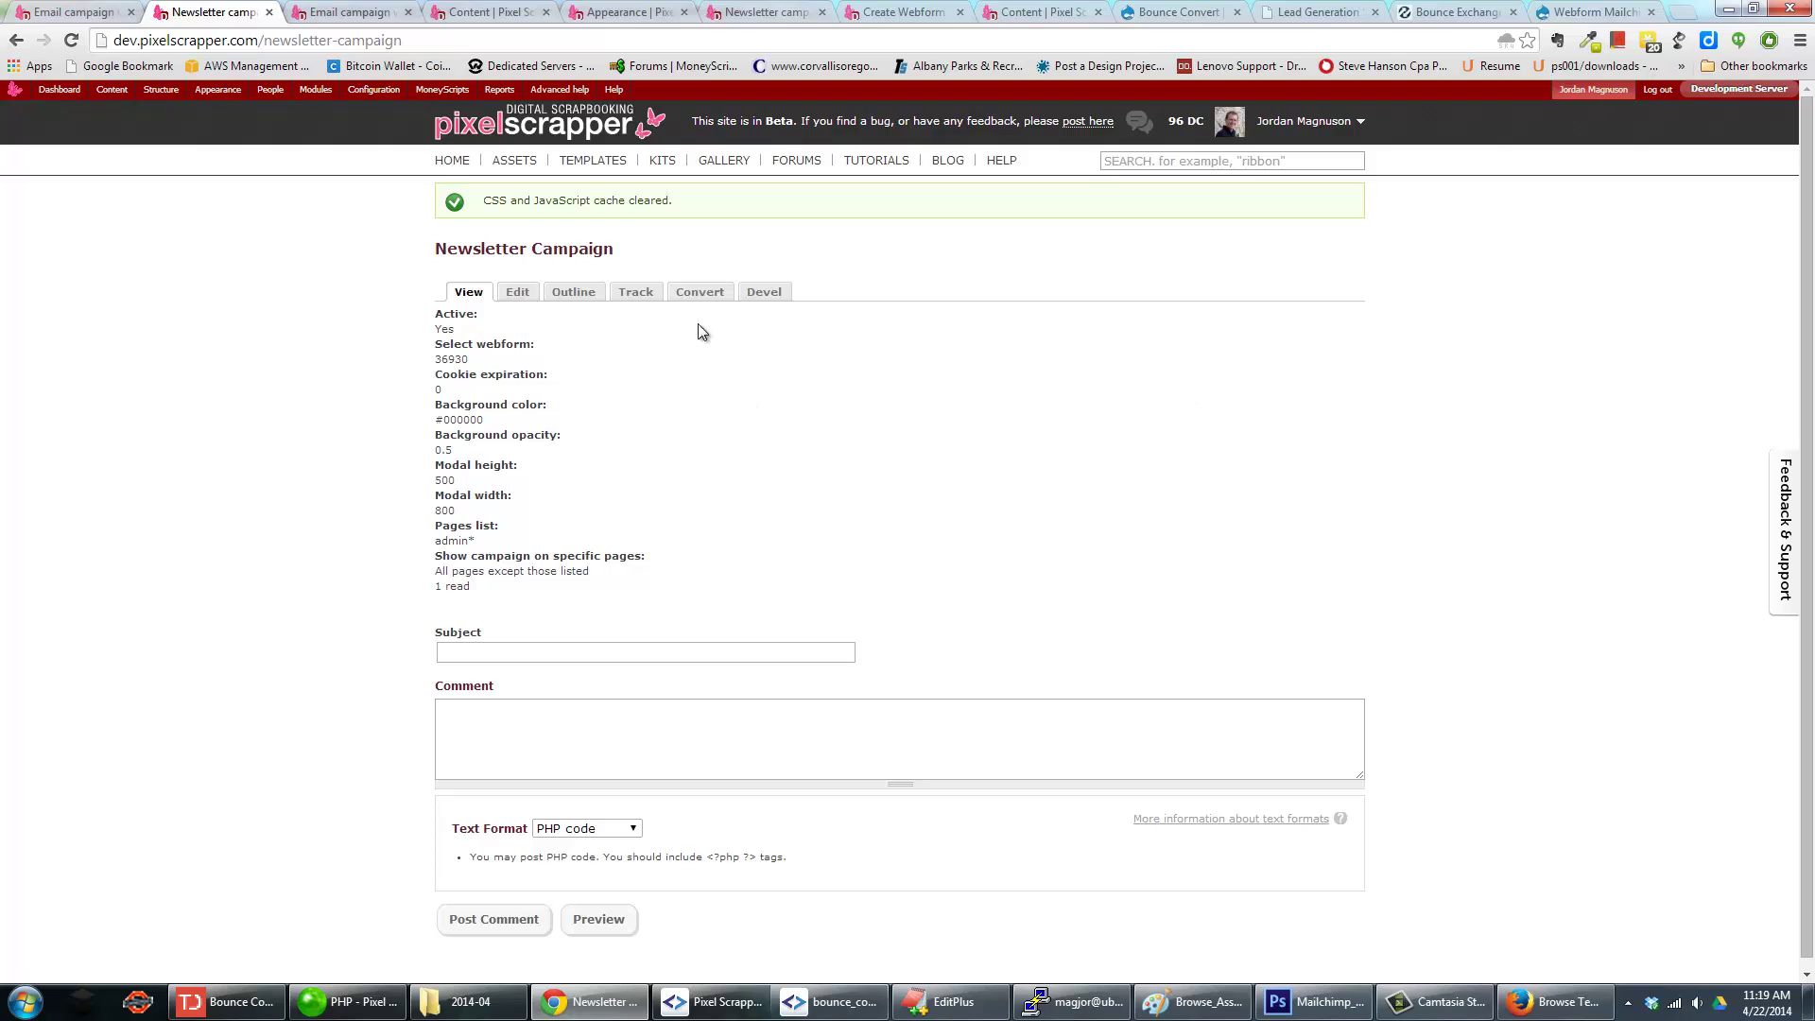
pyautogui.moveTo(404, 75)
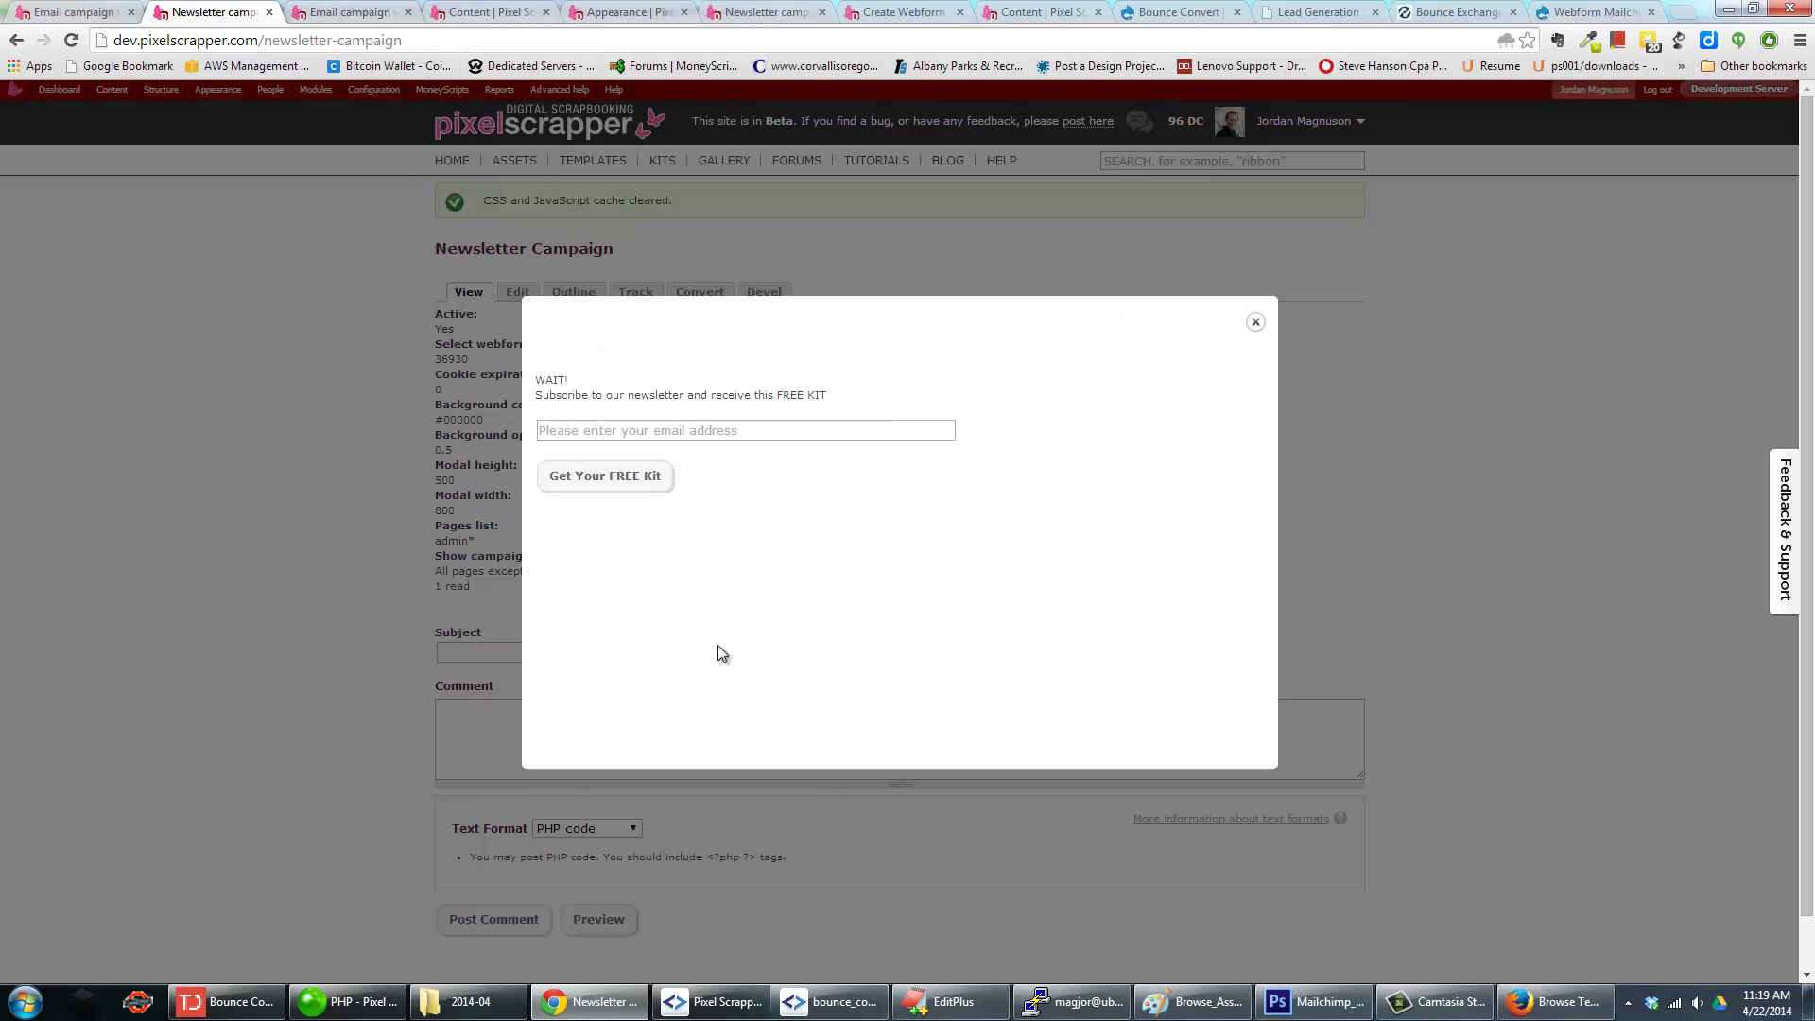
pyautogui.click(1255, 322)
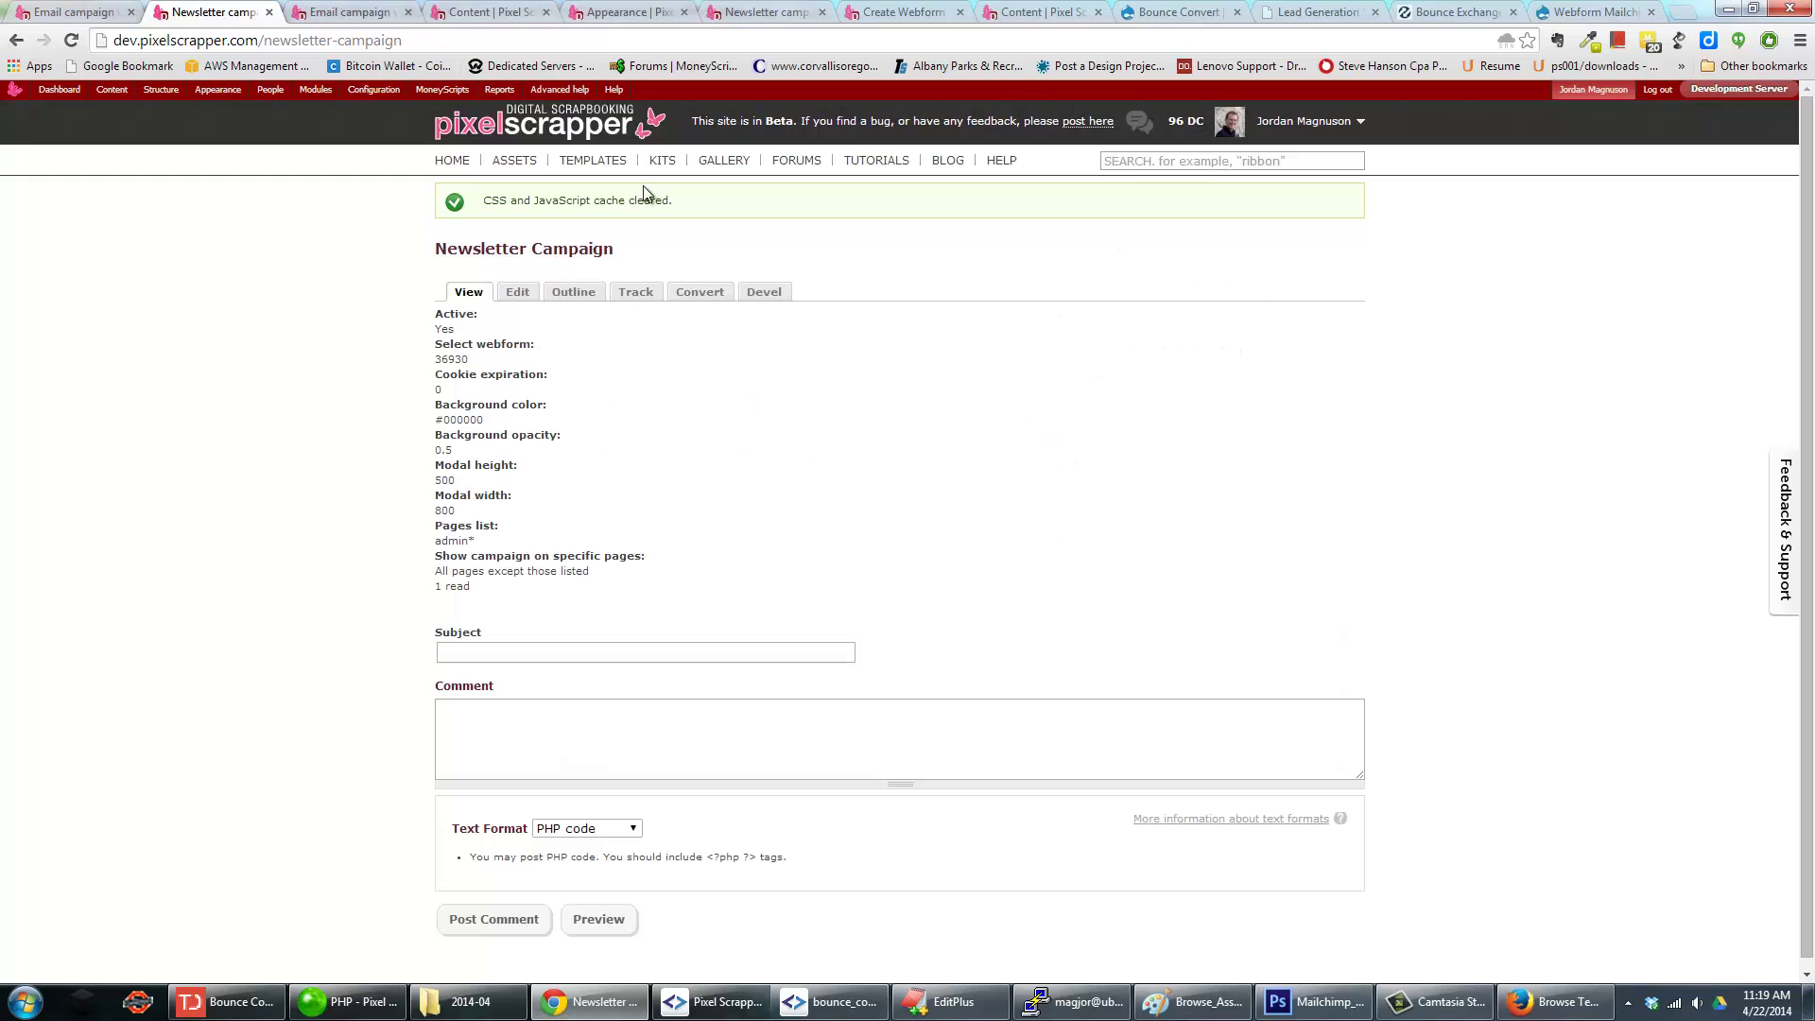
# Bring up the exit popup again and submit a test email address in its newsletter form.
pyautogui.moveTo(649, 111)
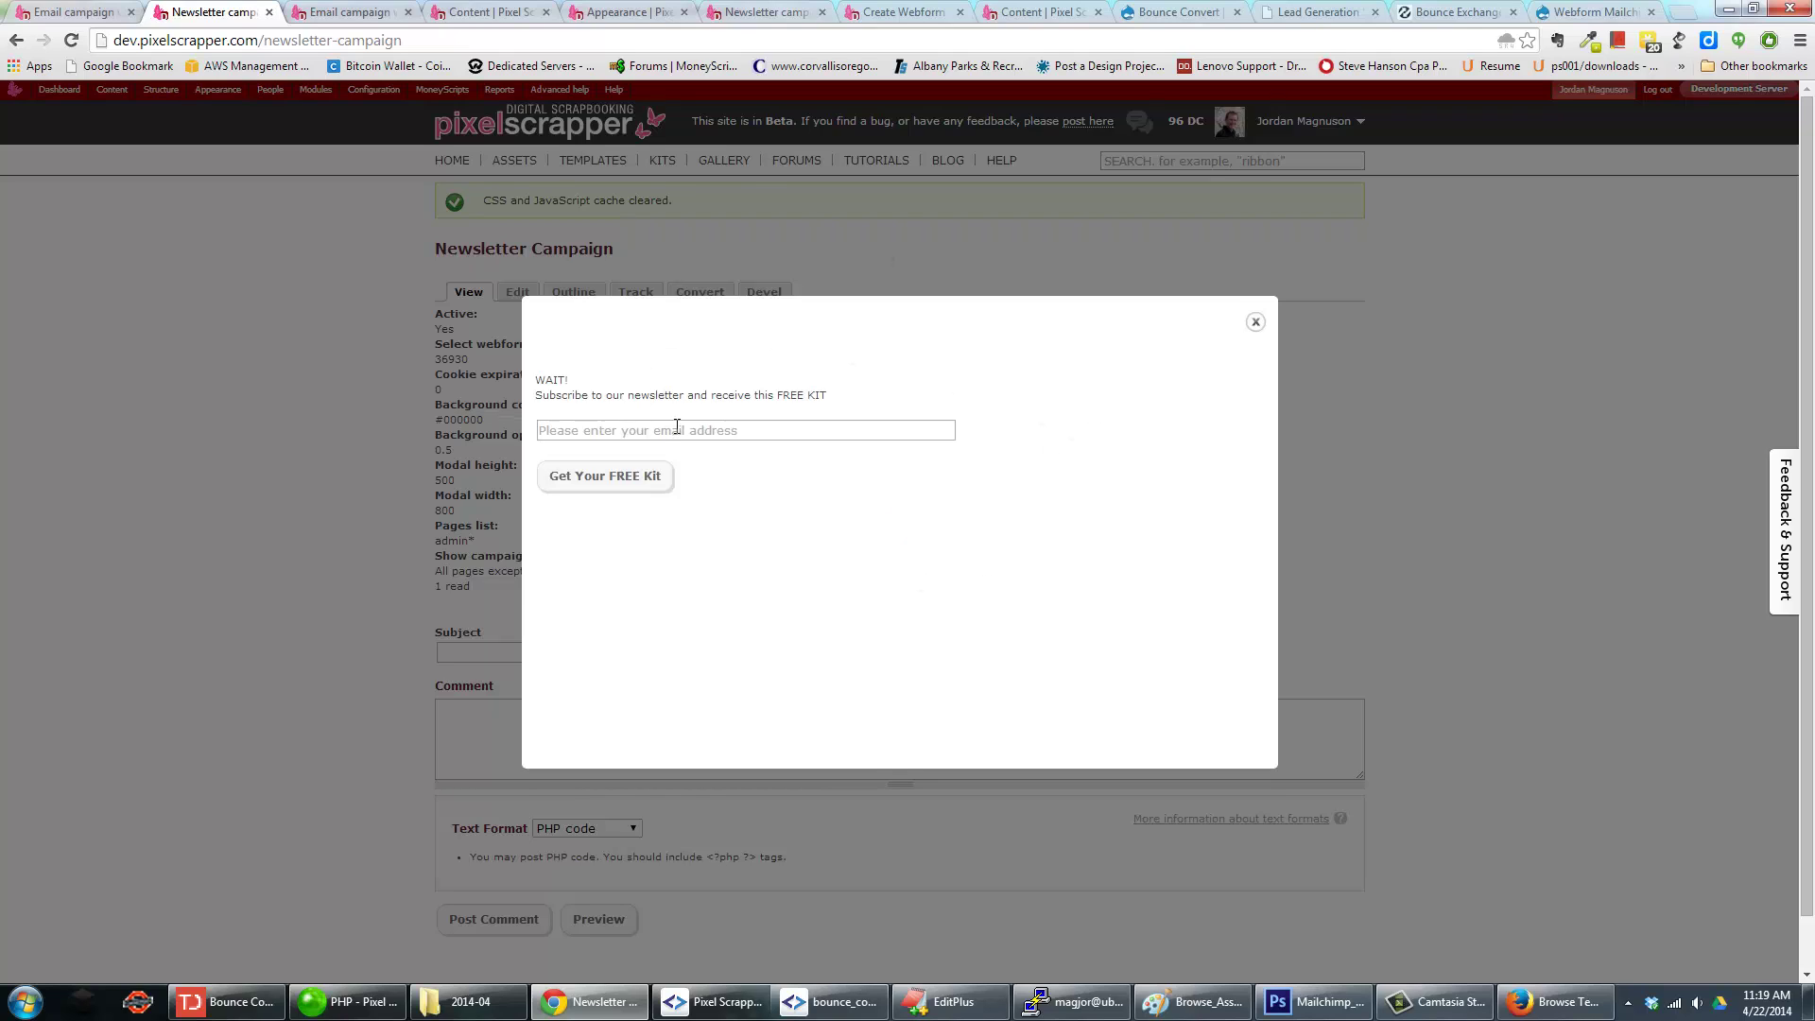
pyautogui.click(678, 427)
pyautogui.write('s')
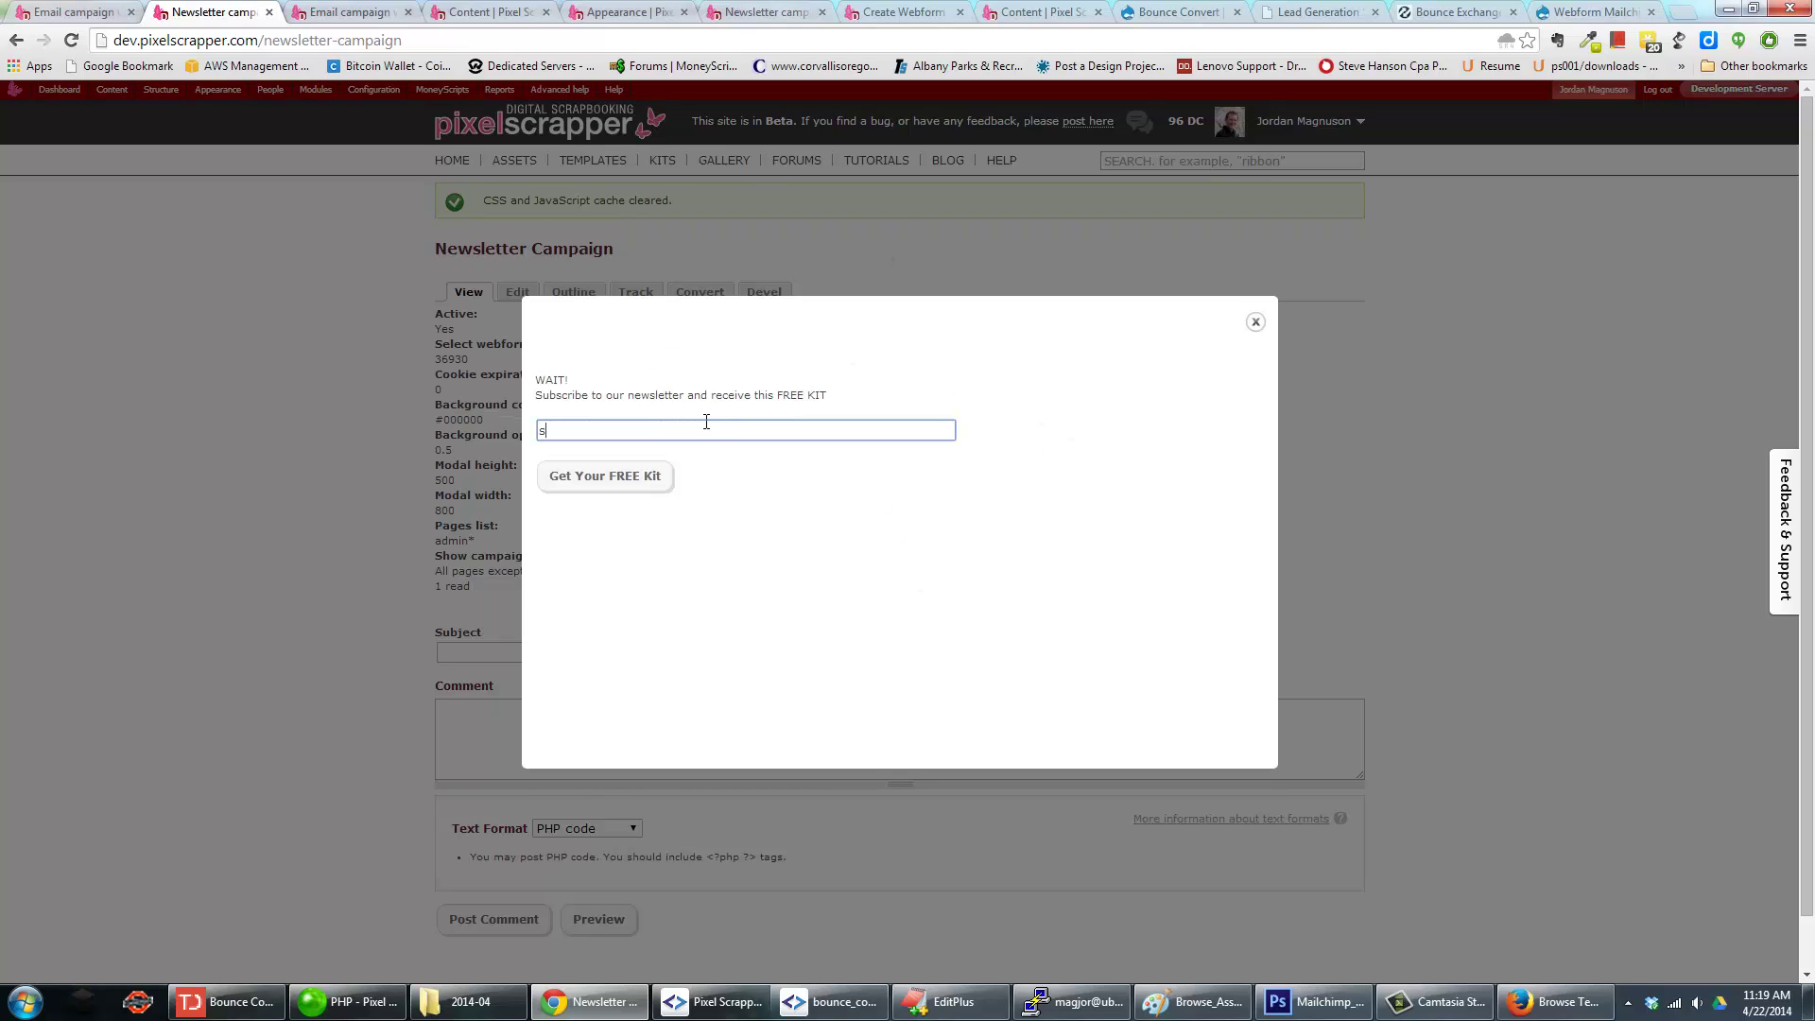
pyautogui.write('esdfsdf@sdf.com')
pyautogui.press('Return')
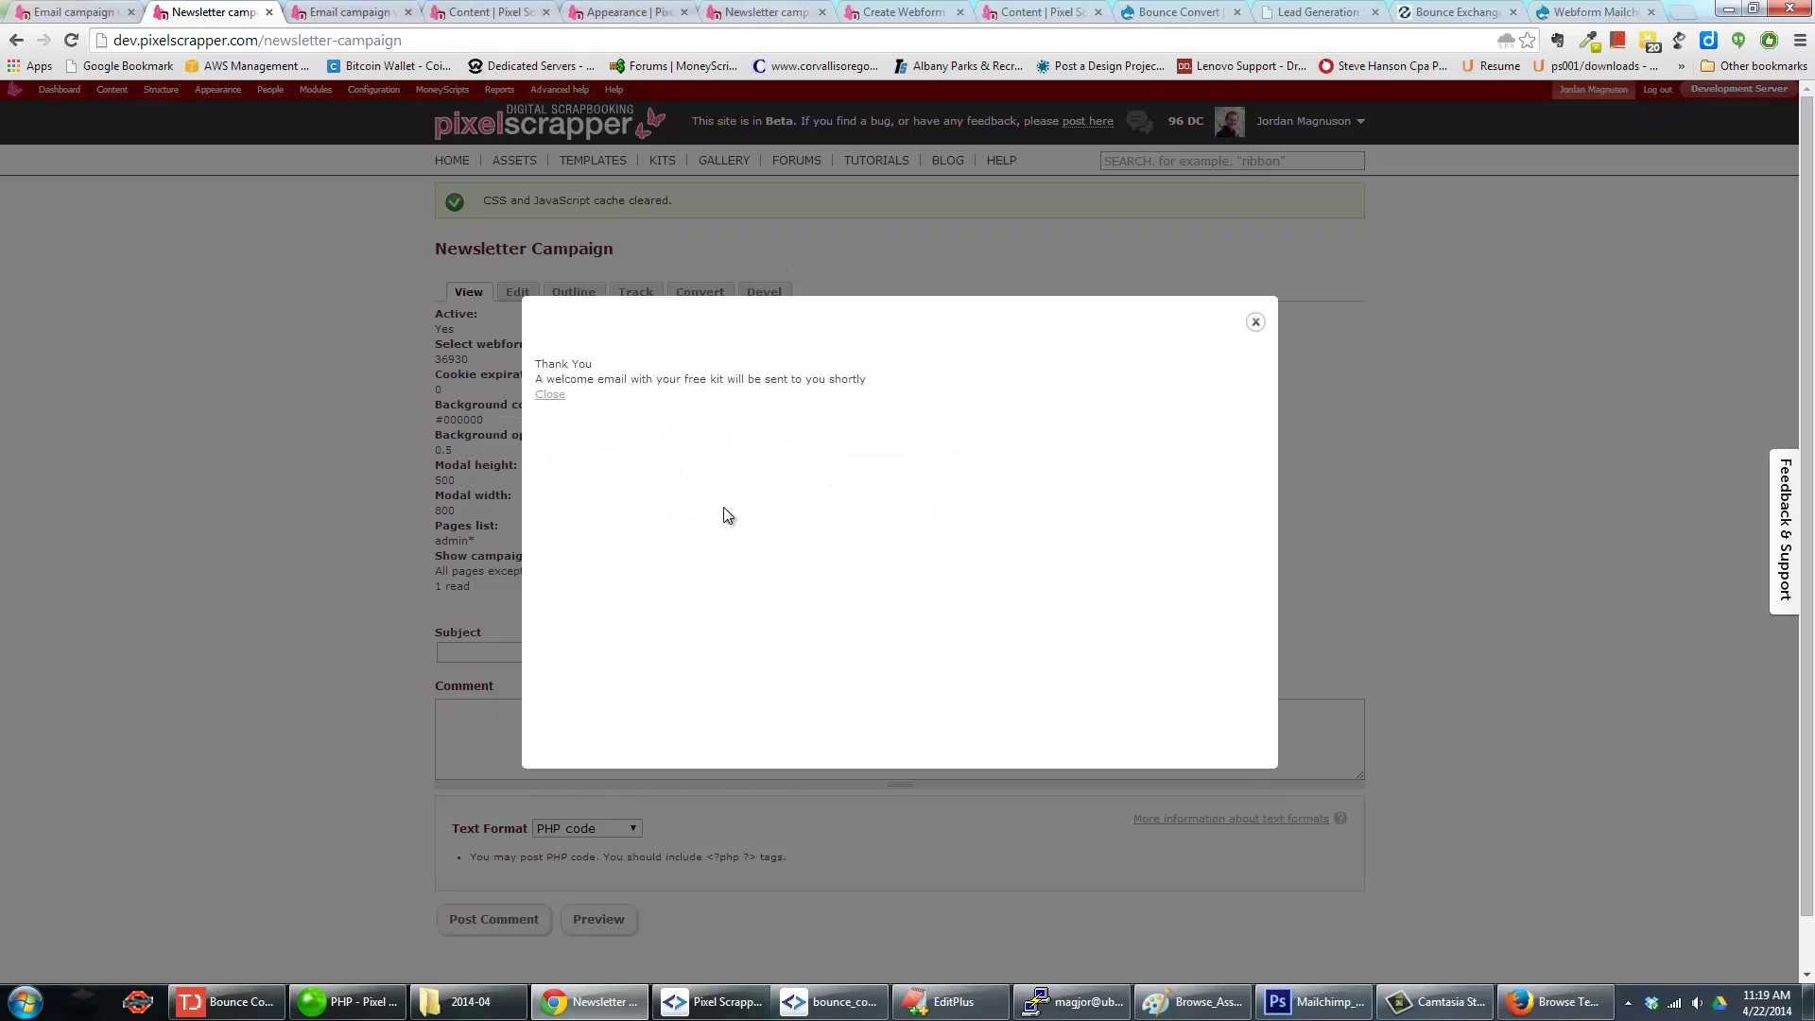
# Dismiss the thank-you popup, bring up the exit popup again, inspect the markup of its message and email field, and close it.
pyautogui.click(1256, 323)
pyautogui.moveTo(320, 105)
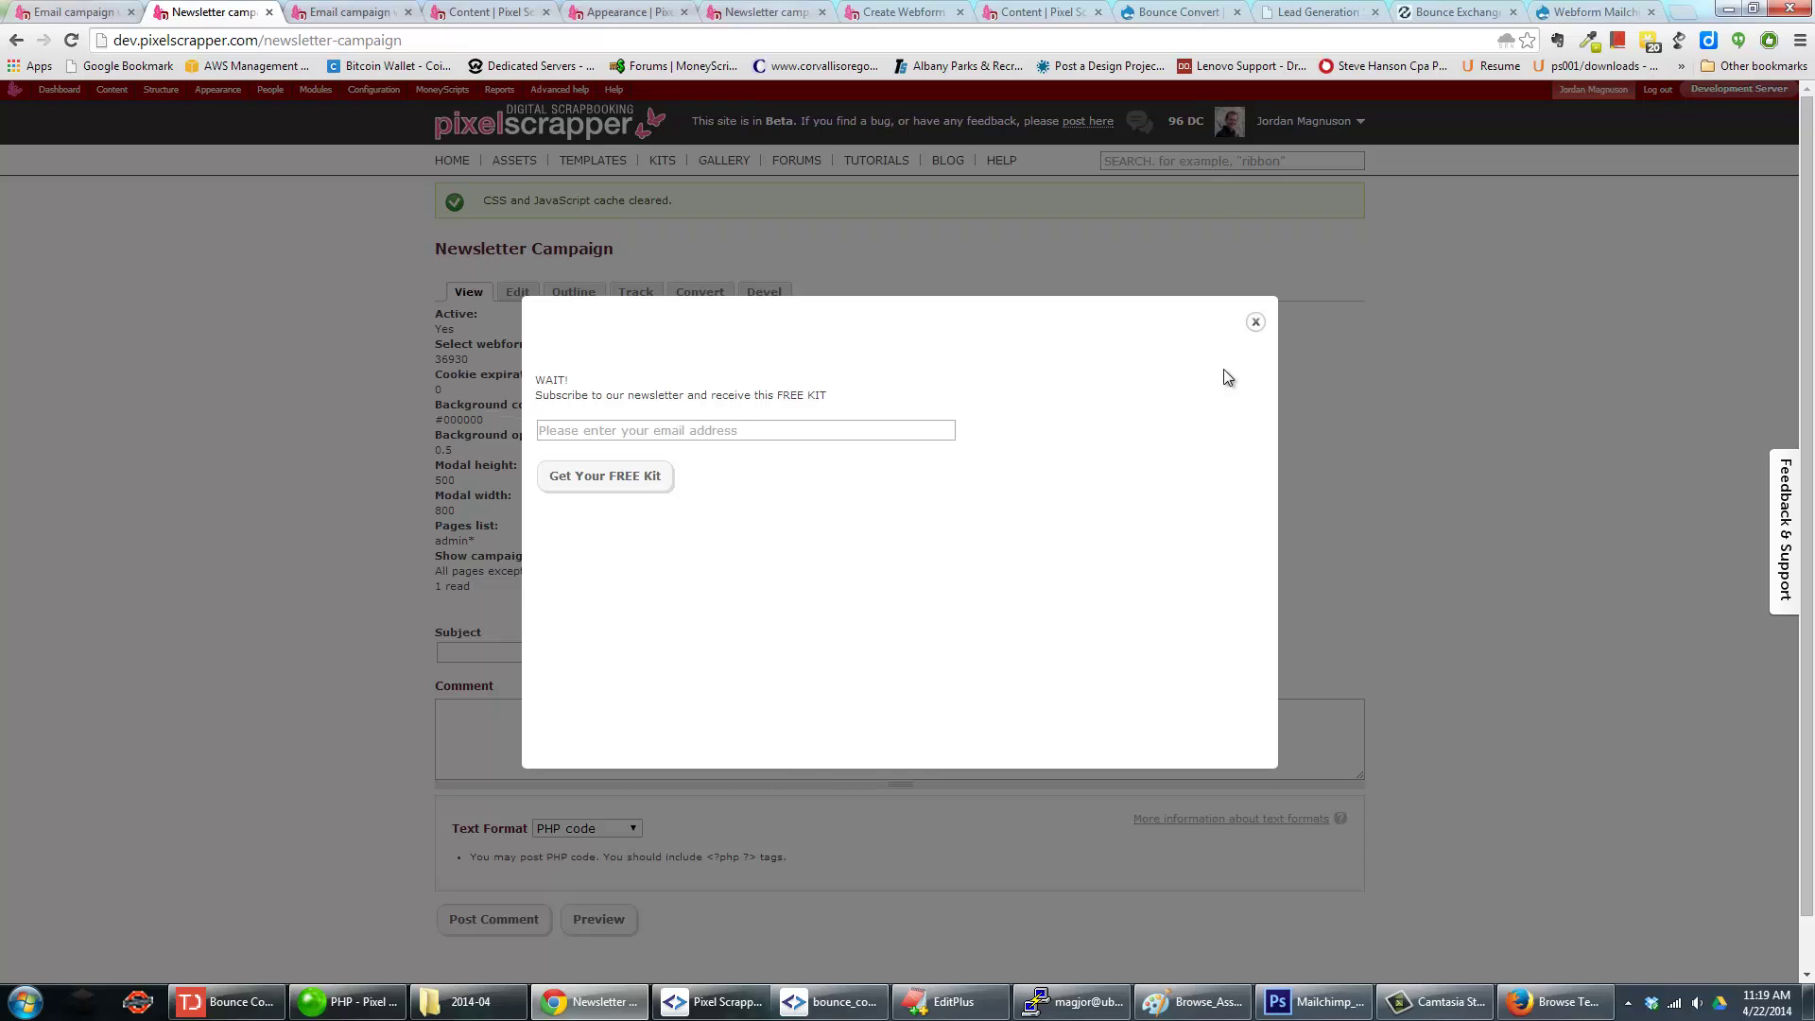
pyautogui.rightClick(771, 425)
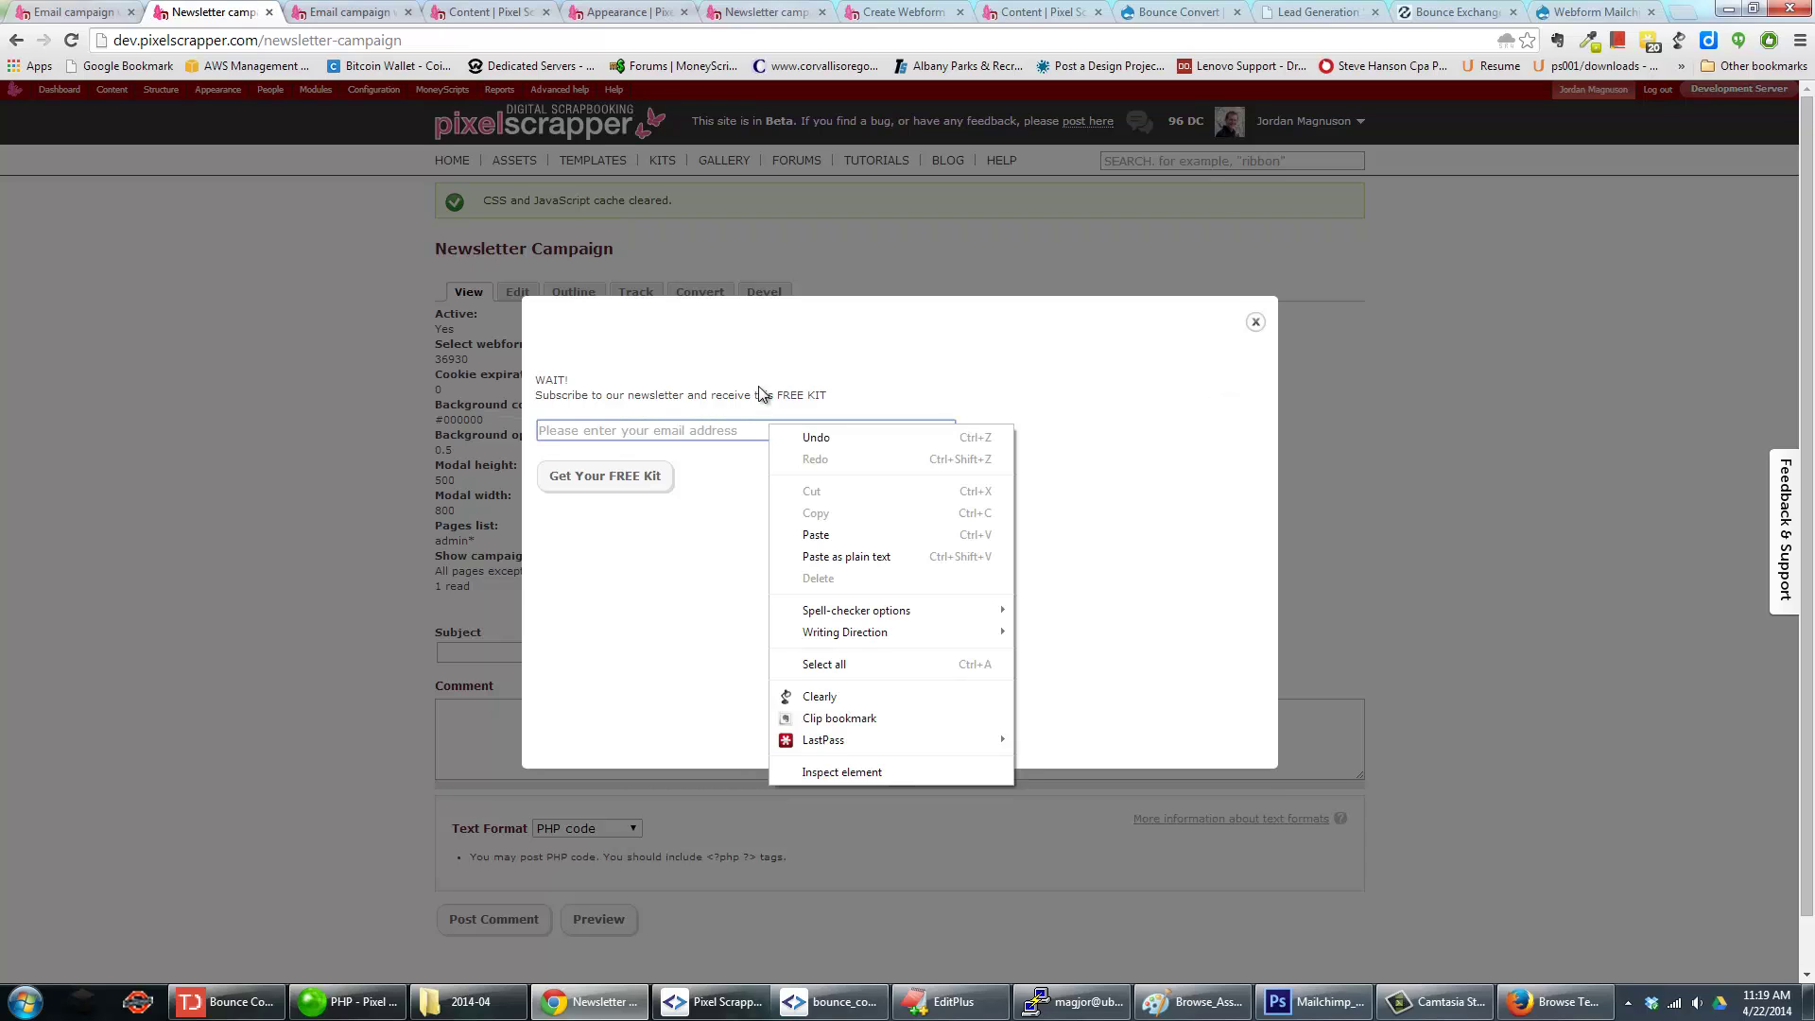
pyautogui.rightClick(762, 387)
pyautogui.click(833, 692)
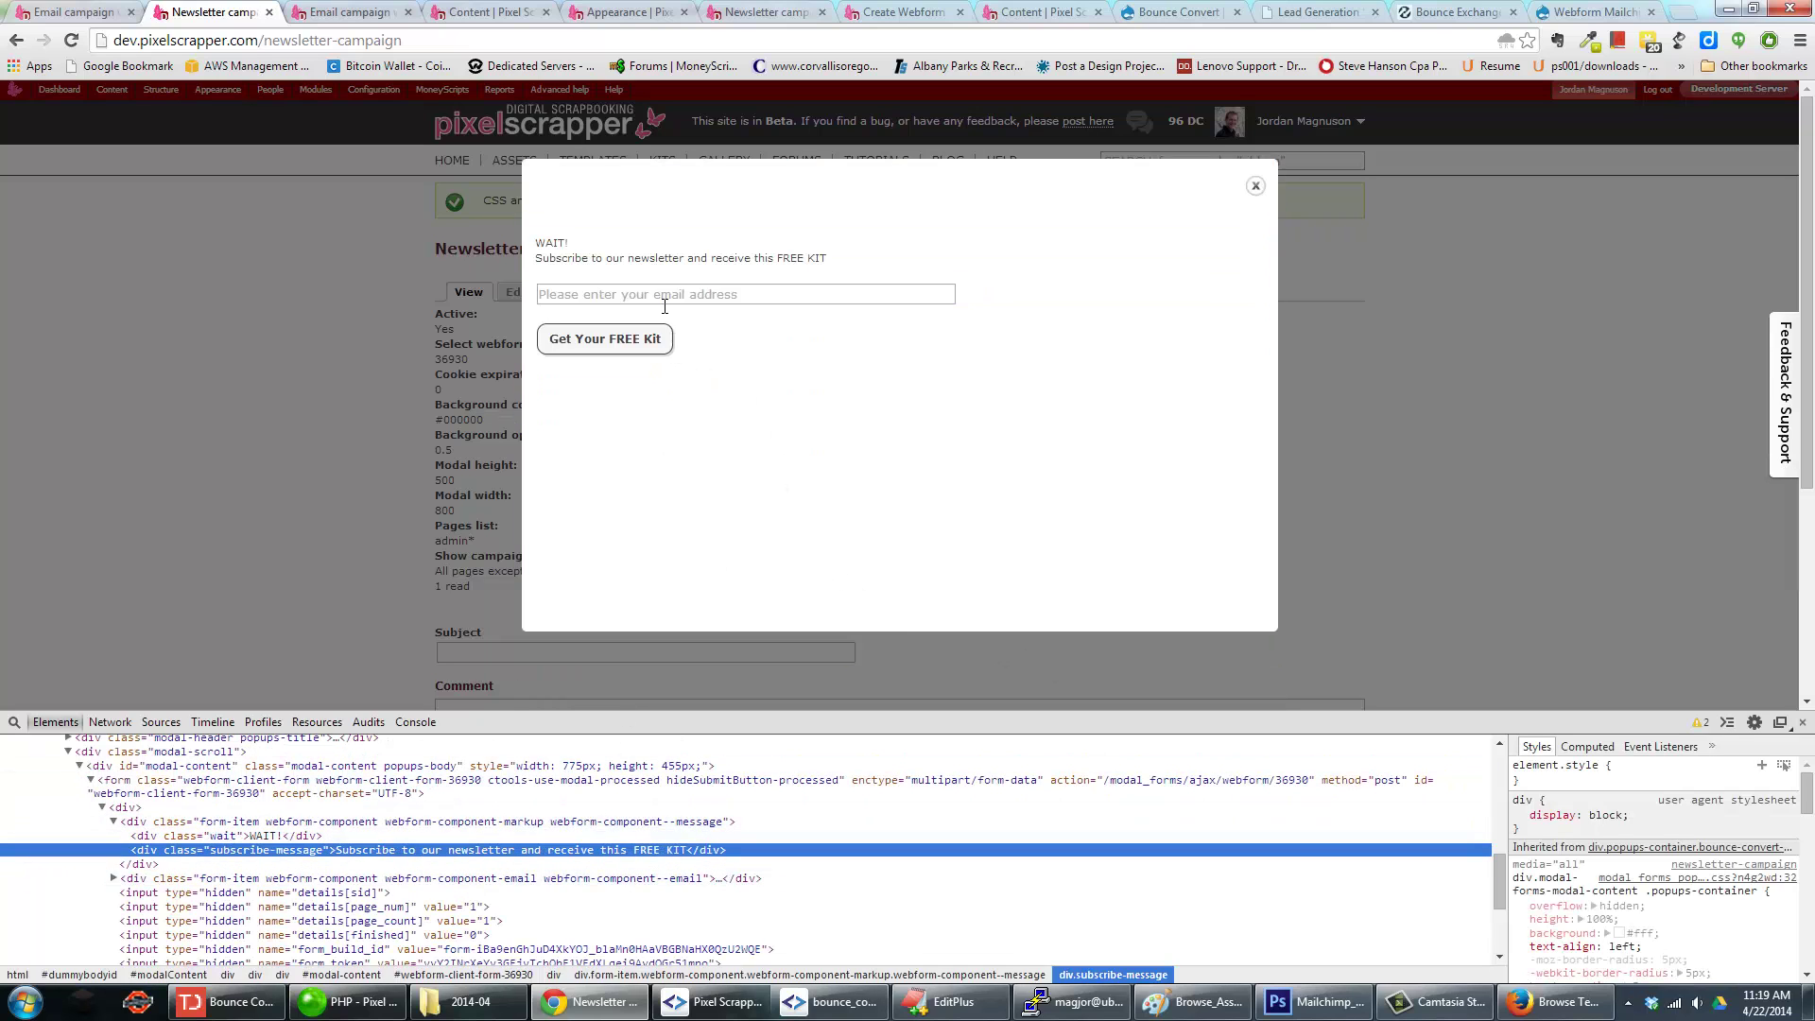
pyautogui.rightClick(665, 306)
pyautogui.click(785, 645)
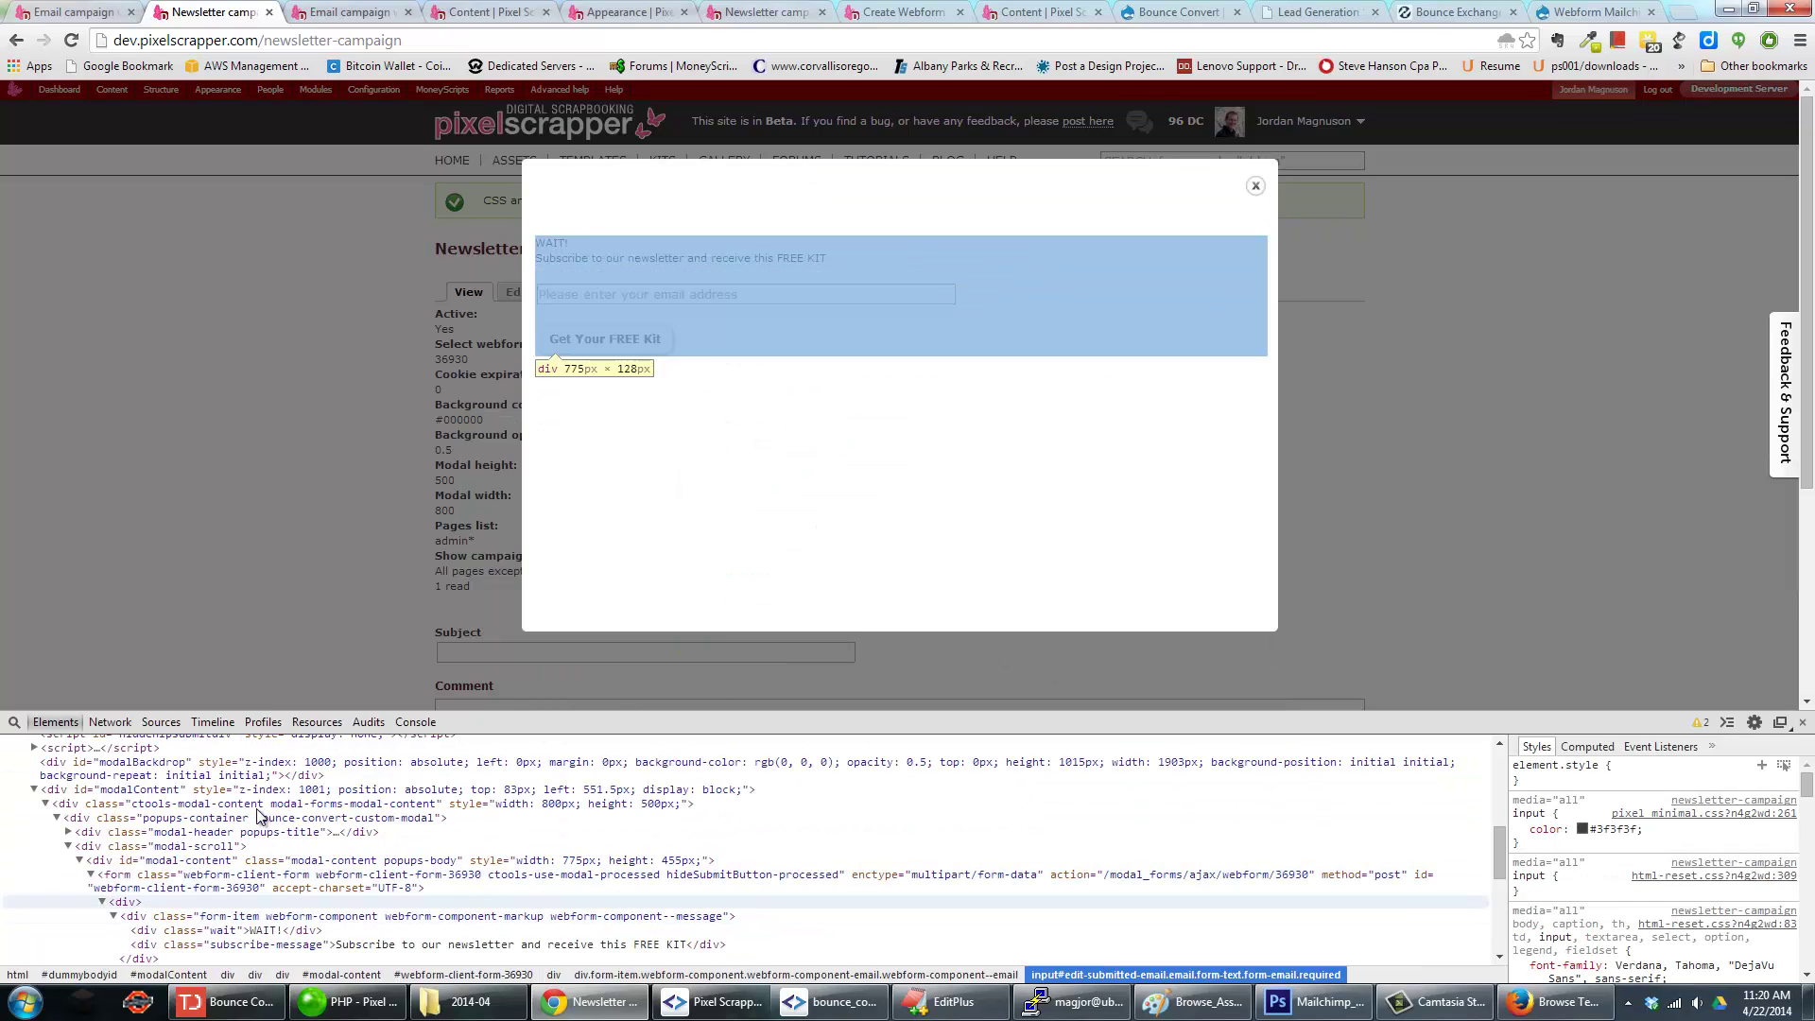
pyautogui.click(1256, 185)
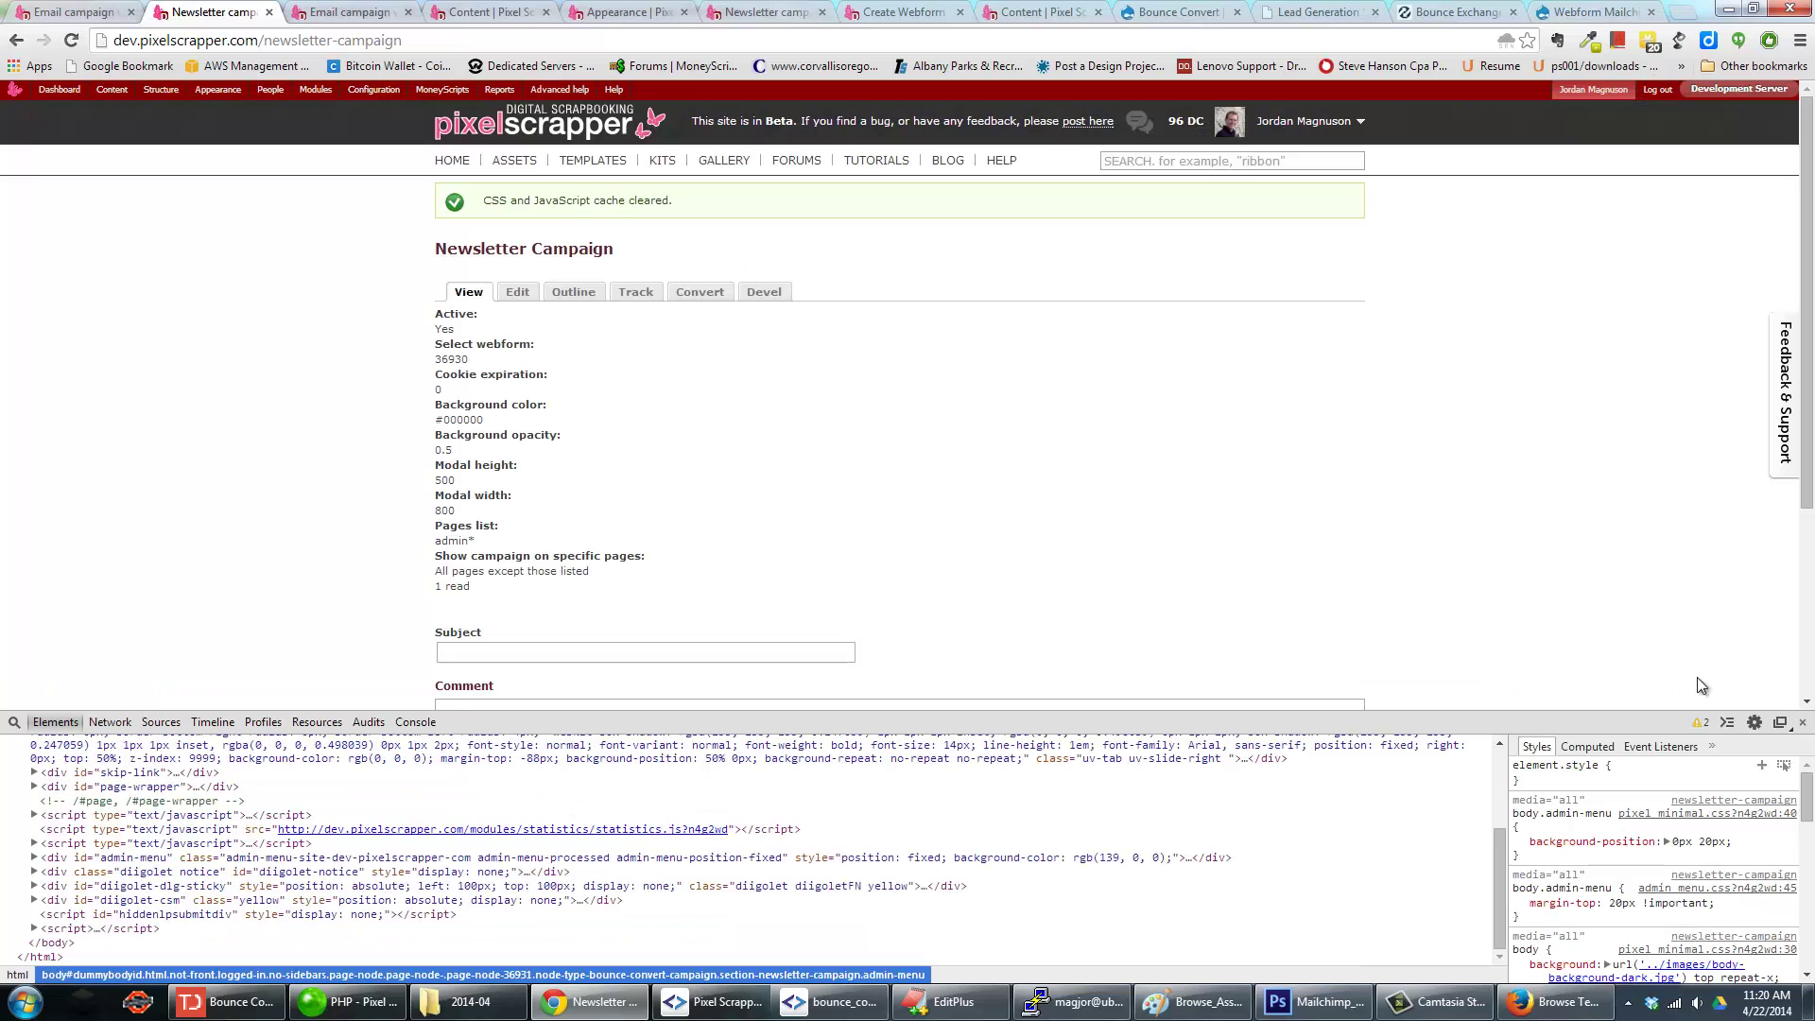
pyautogui.click(1798, 721)
# Switch to Zend Studio, paste the .bounce-convert-custom-modal rules back into the Bounce Conver Modal/Popup section of pixel_minimal.css, and save the file.
pyautogui.click(373, 1000)
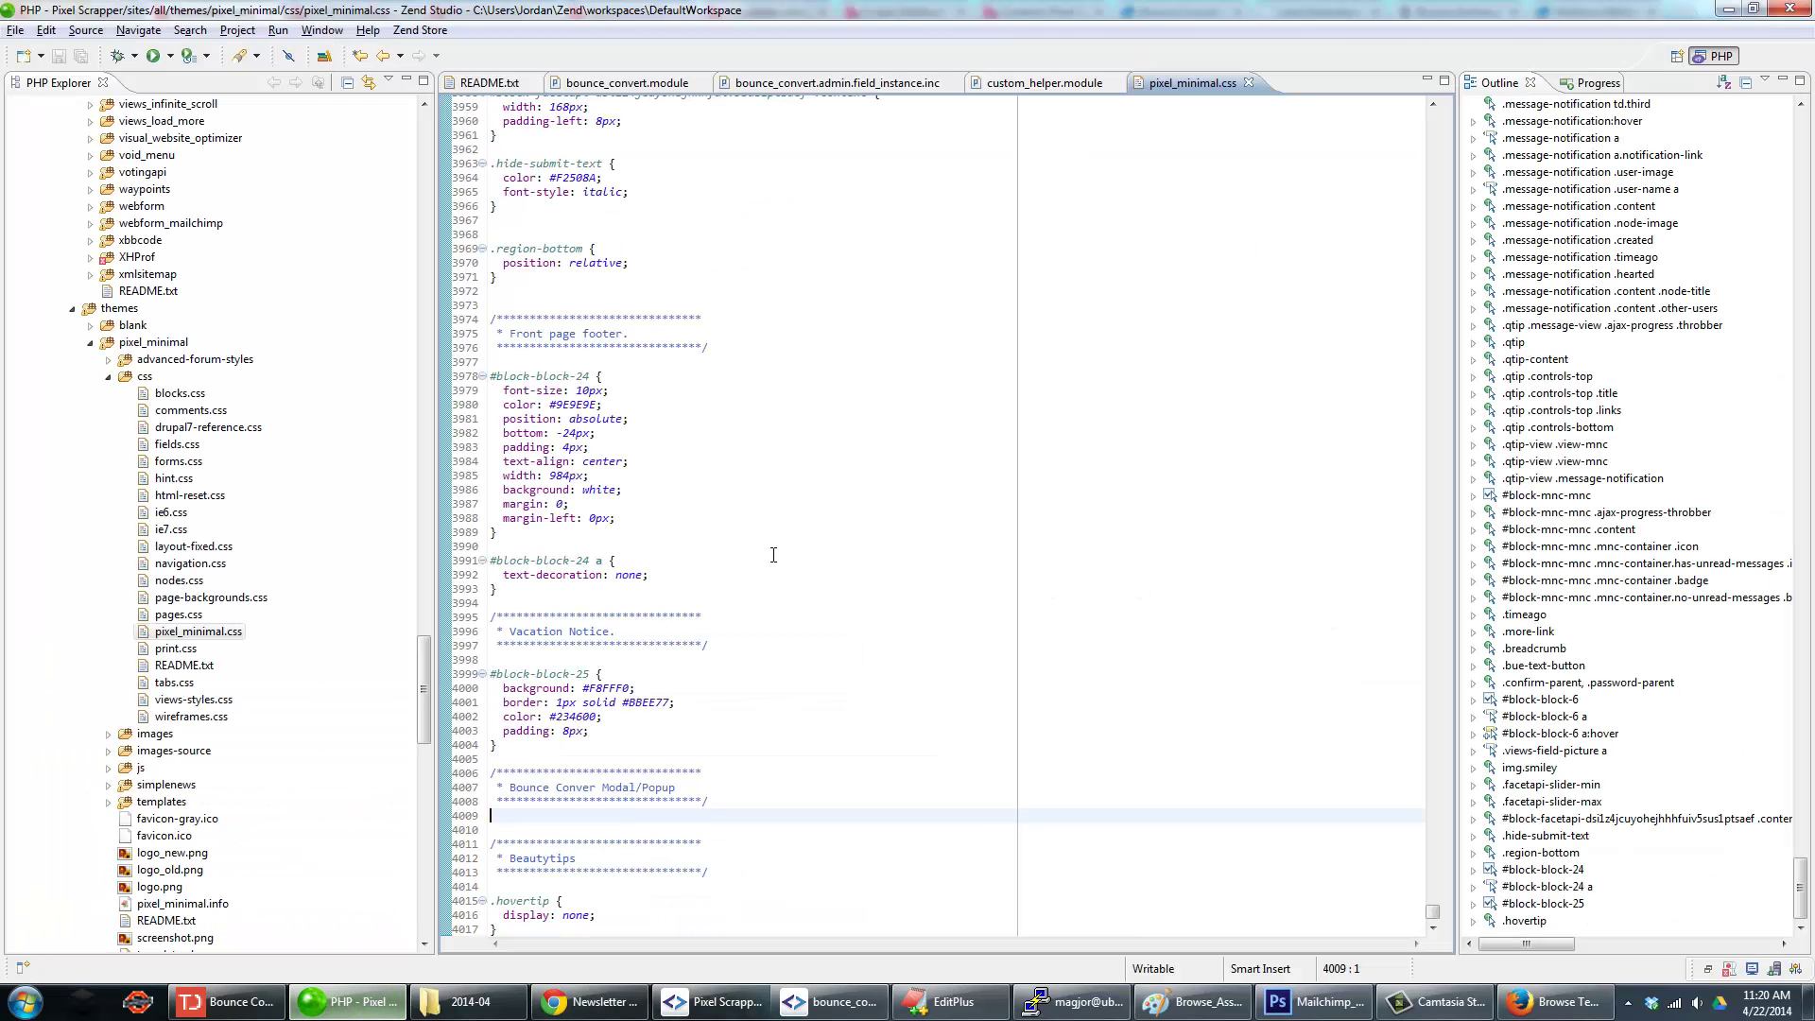
pyautogui.click(773, 555)
pyautogui.hotkey('ctrl', 'v')
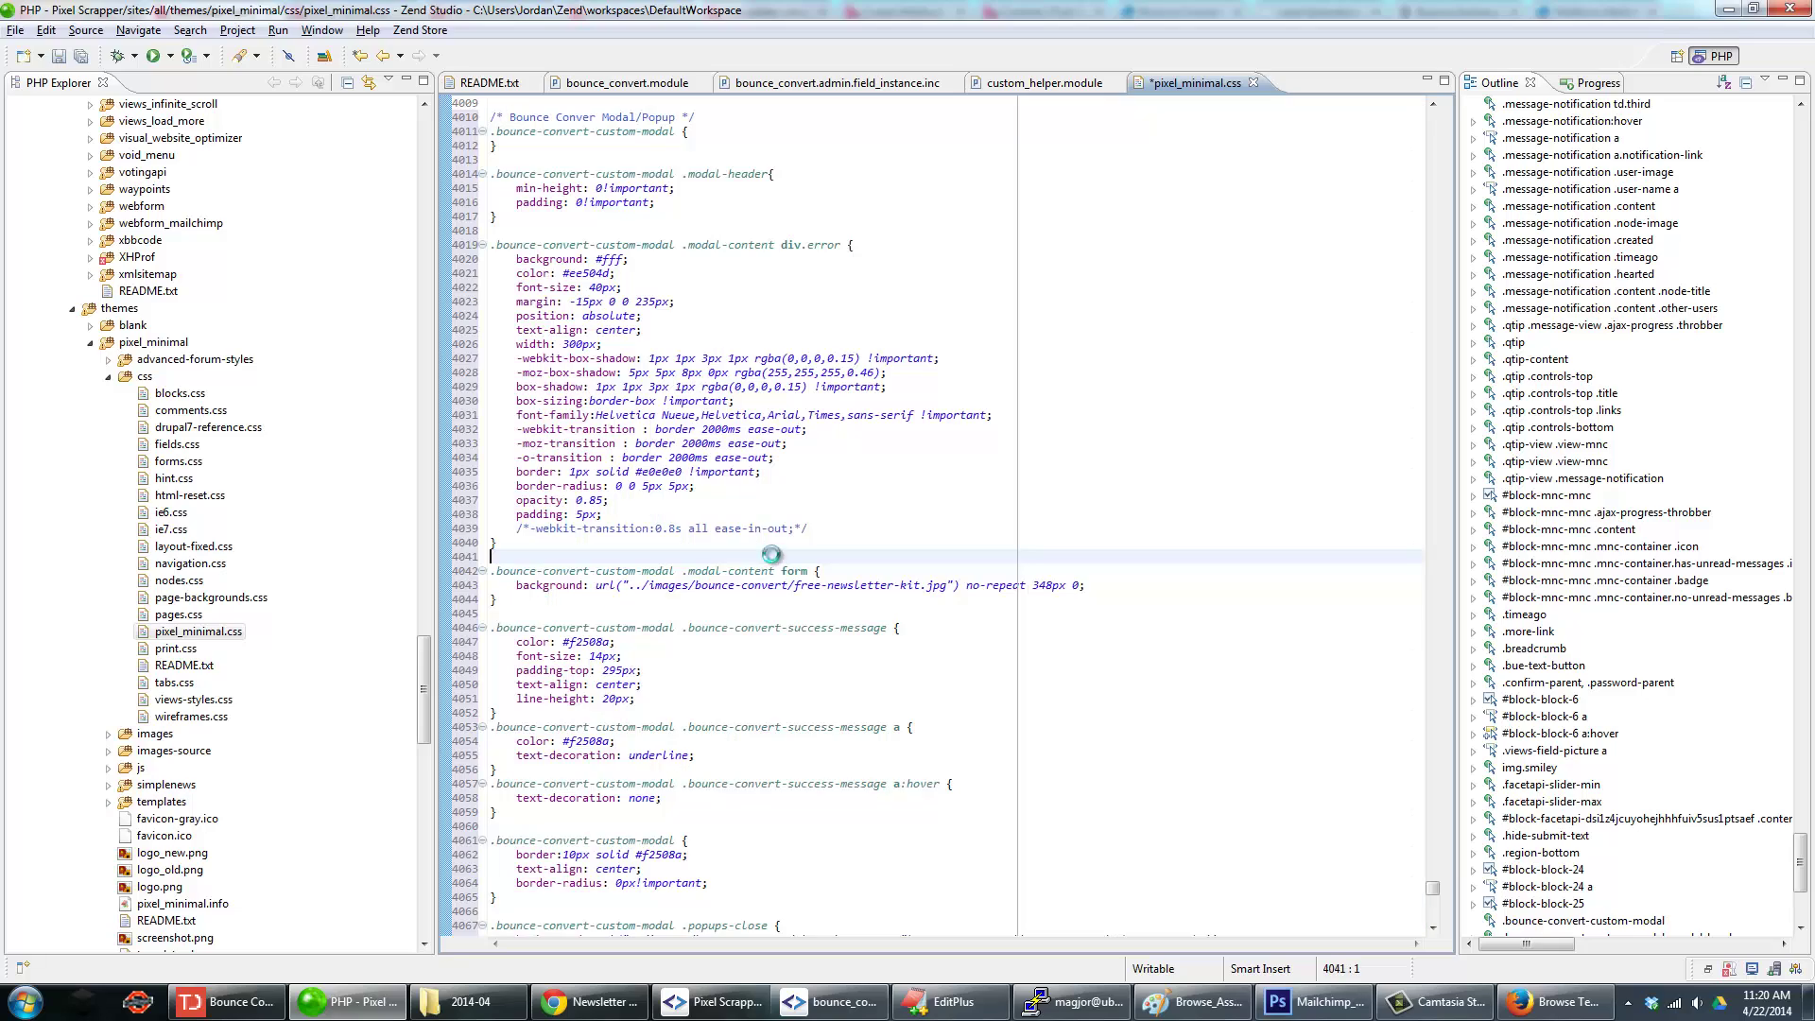
pyautogui.hotkey('ctrl', 's')
pyautogui.scroll(2, 662, 426)
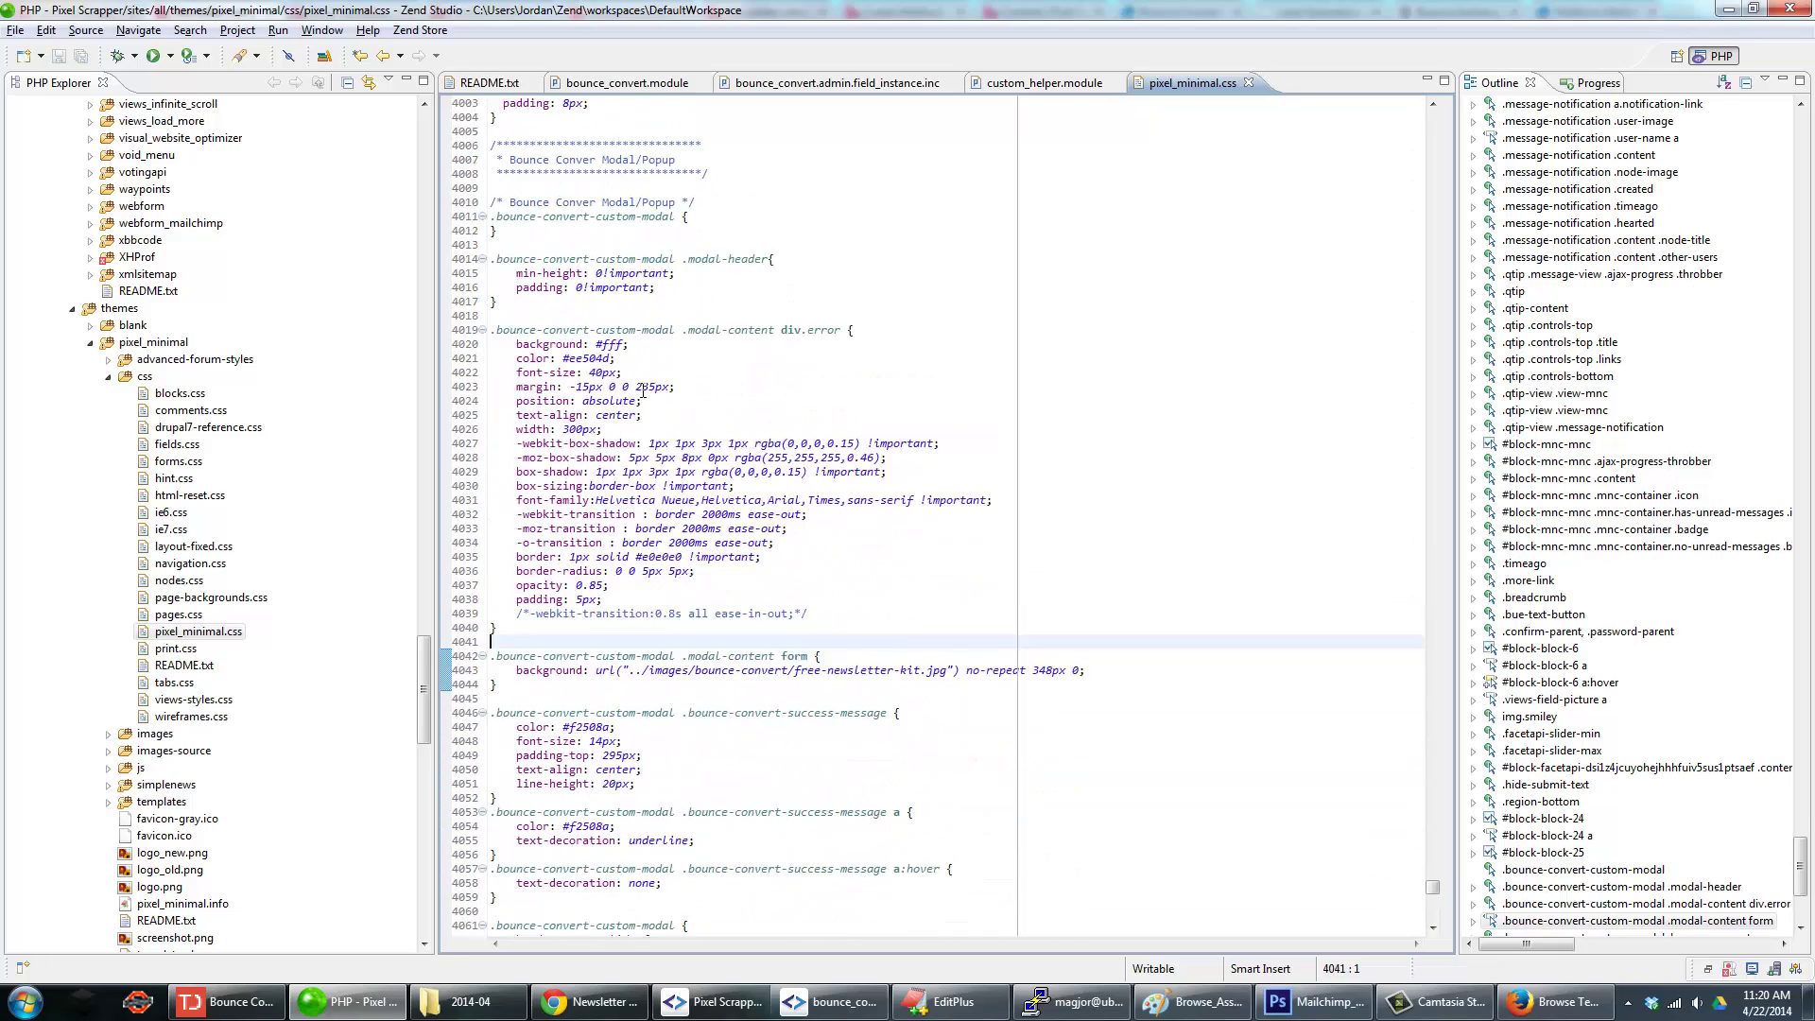
pyautogui.scroll(-9, 642, 389)
# Return to the campaign page in Chrome and flush the site's CSS and JavaScript cache.
pyautogui.hotkey('alt', 'Tab')
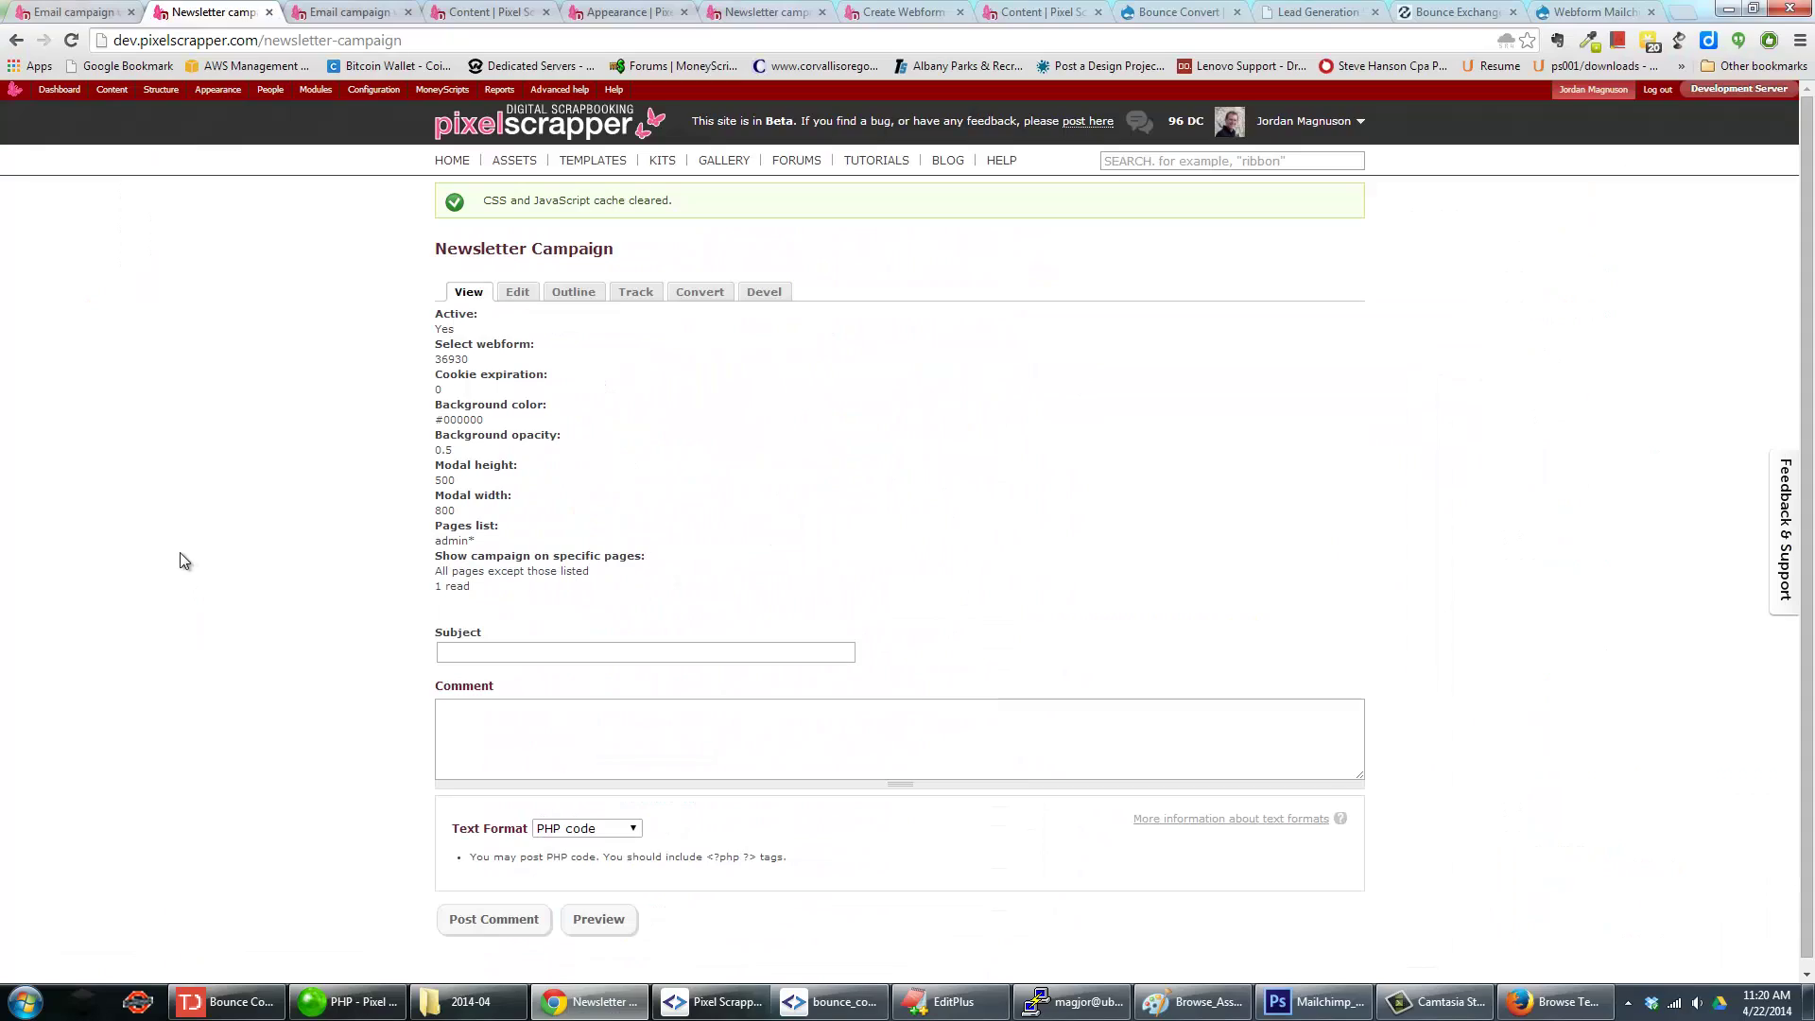
pyautogui.moveTo(14, 89)
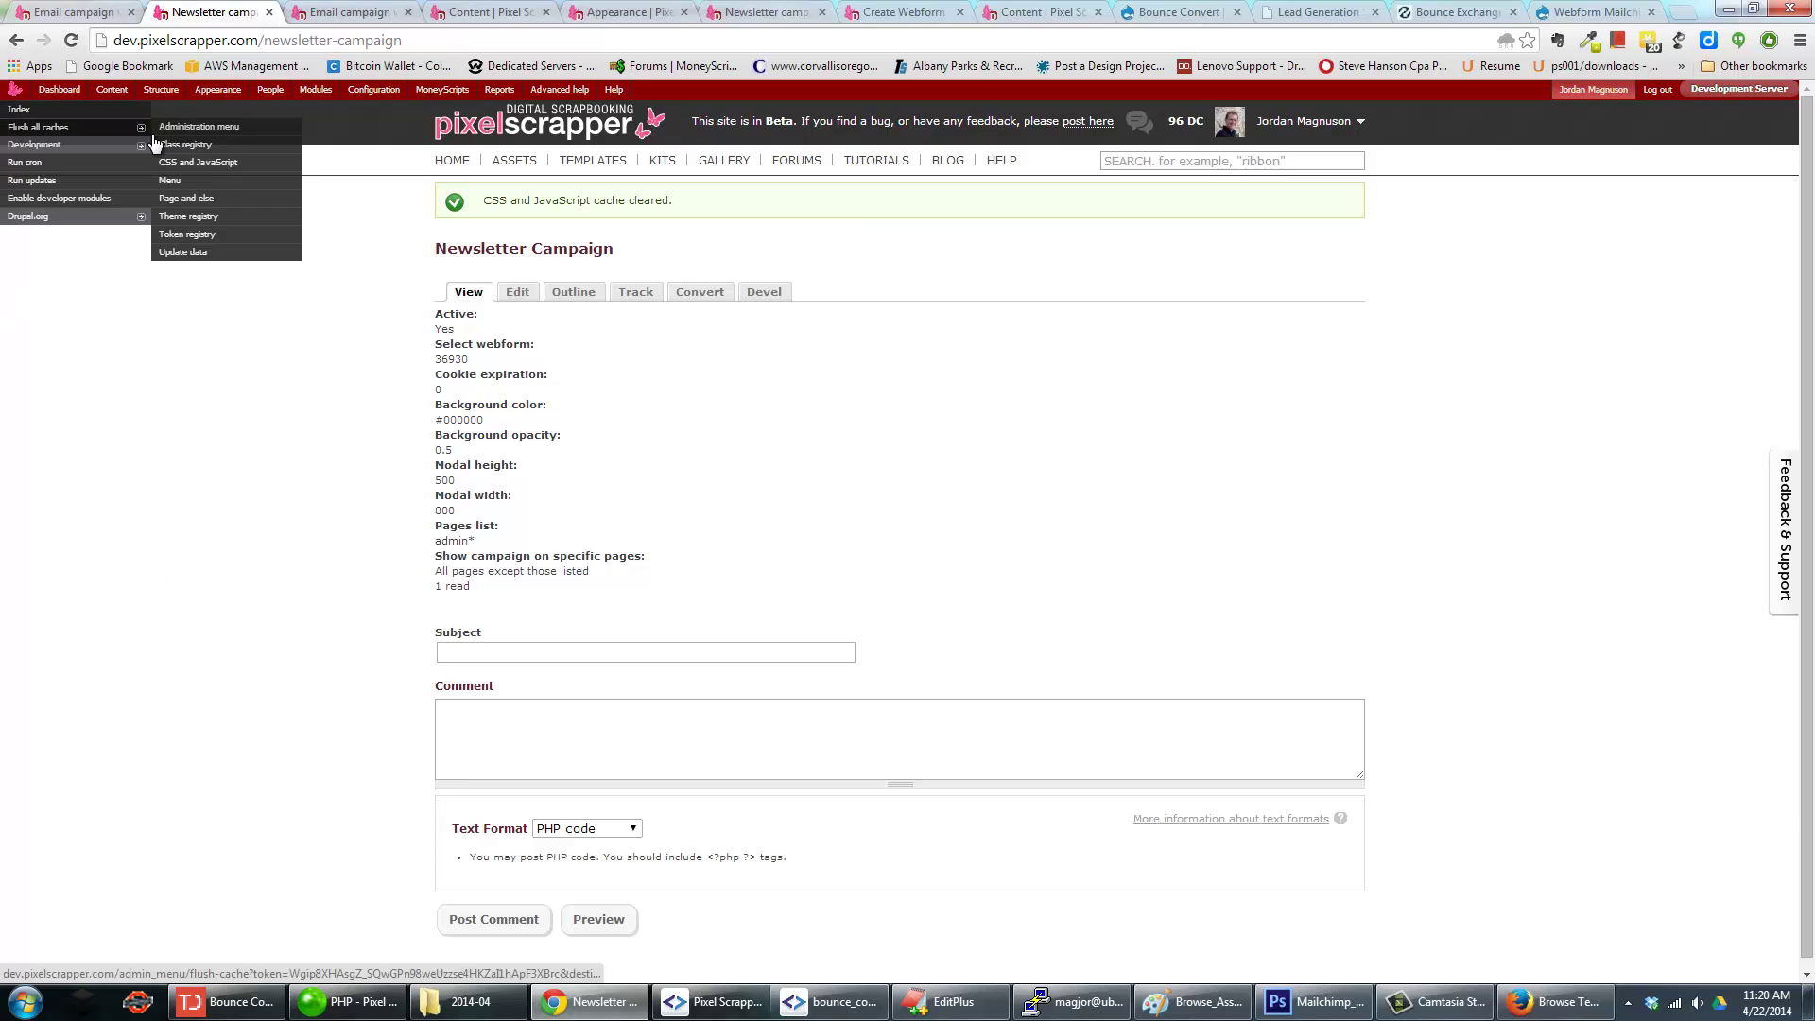
pyautogui.click(155, 141)
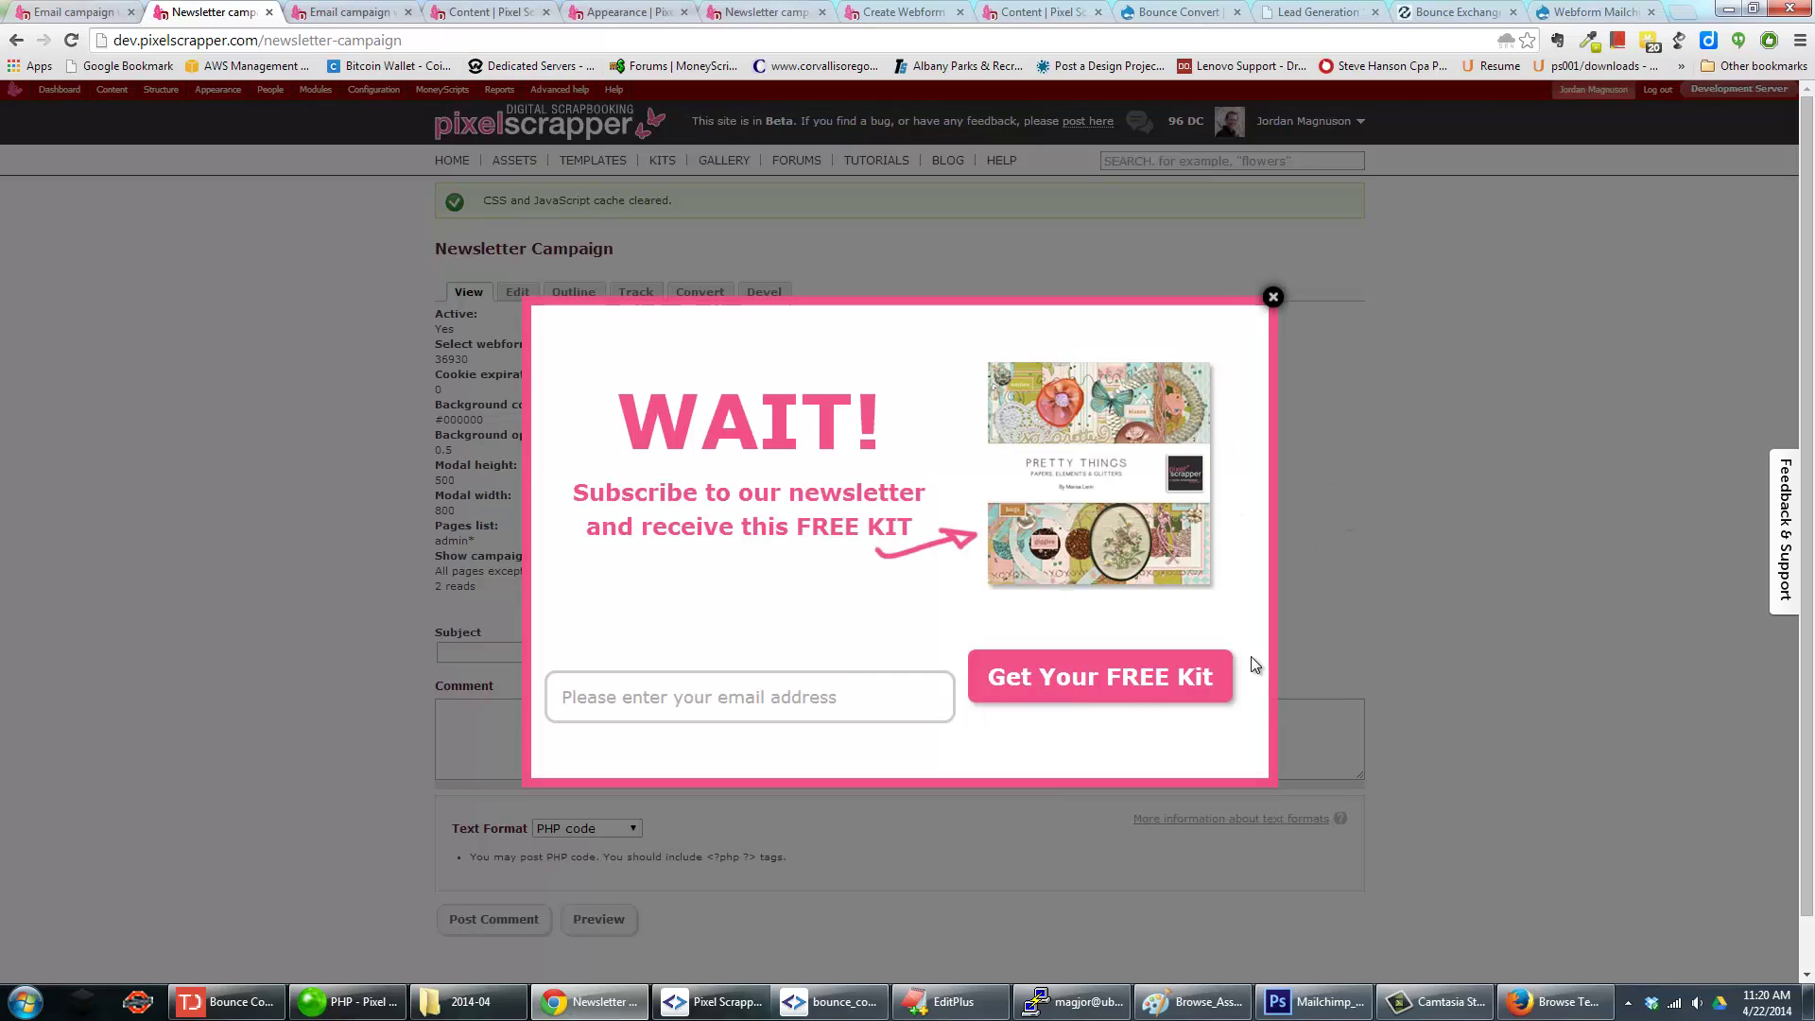
# Examine the styled exit popup's heading, message and email field, and the .bounce-convert-custom-modal rules behind them in Zend Studio's pixel_minimal.css.
pyautogui.moveTo(854, 421); pyautogui.dragTo(697, 421)
pyautogui.moveTo(618, 527); pyautogui.dragTo(829, 527)
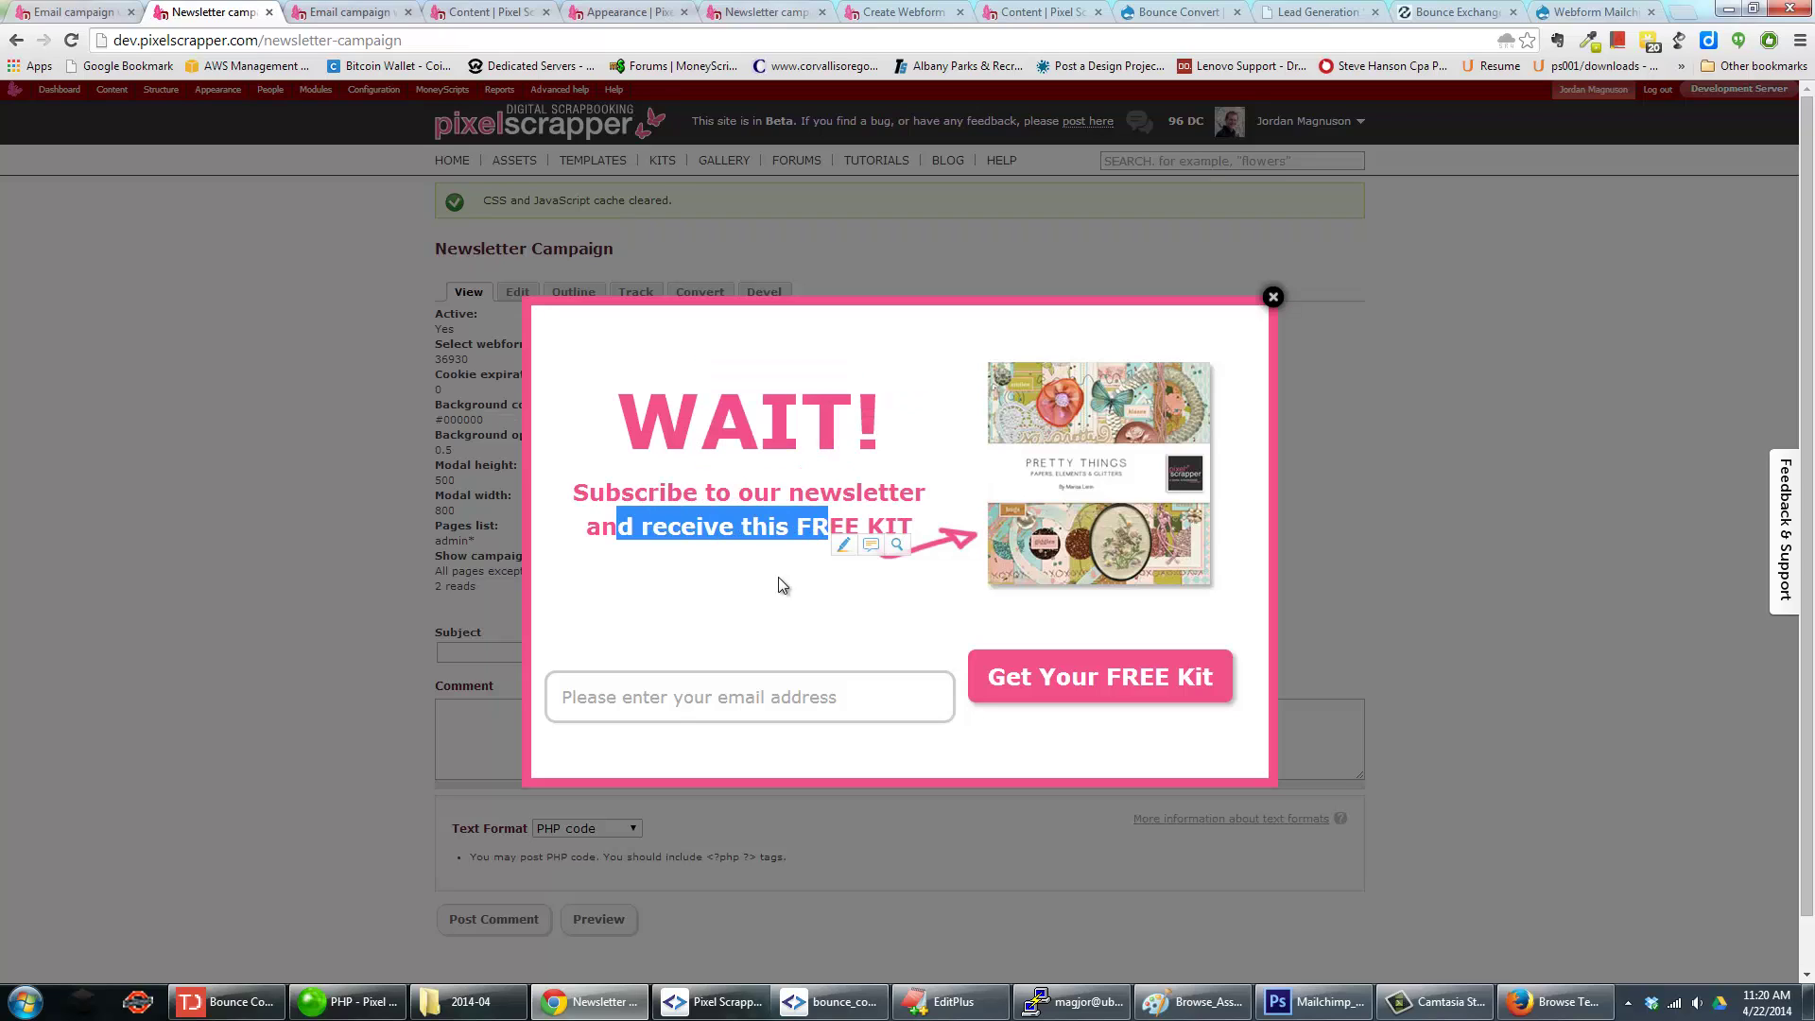
pyautogui.click(671, 704)
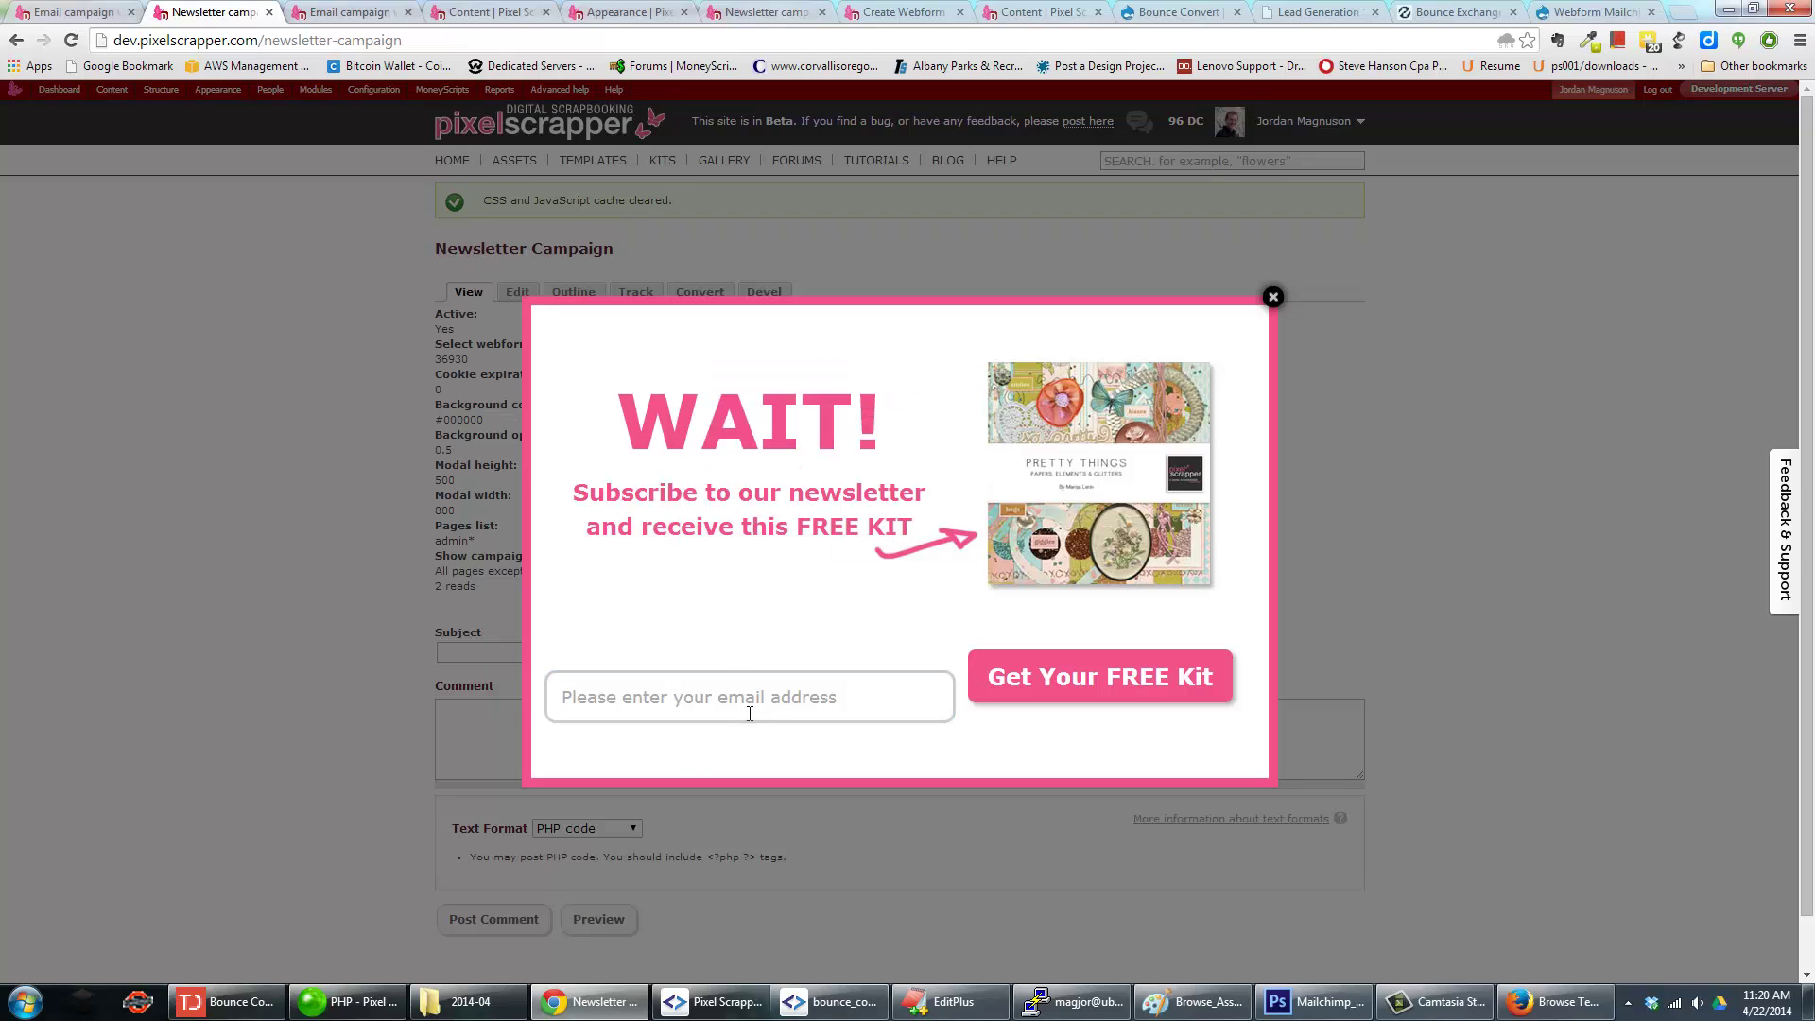
pyautogui.click(373, 1006)
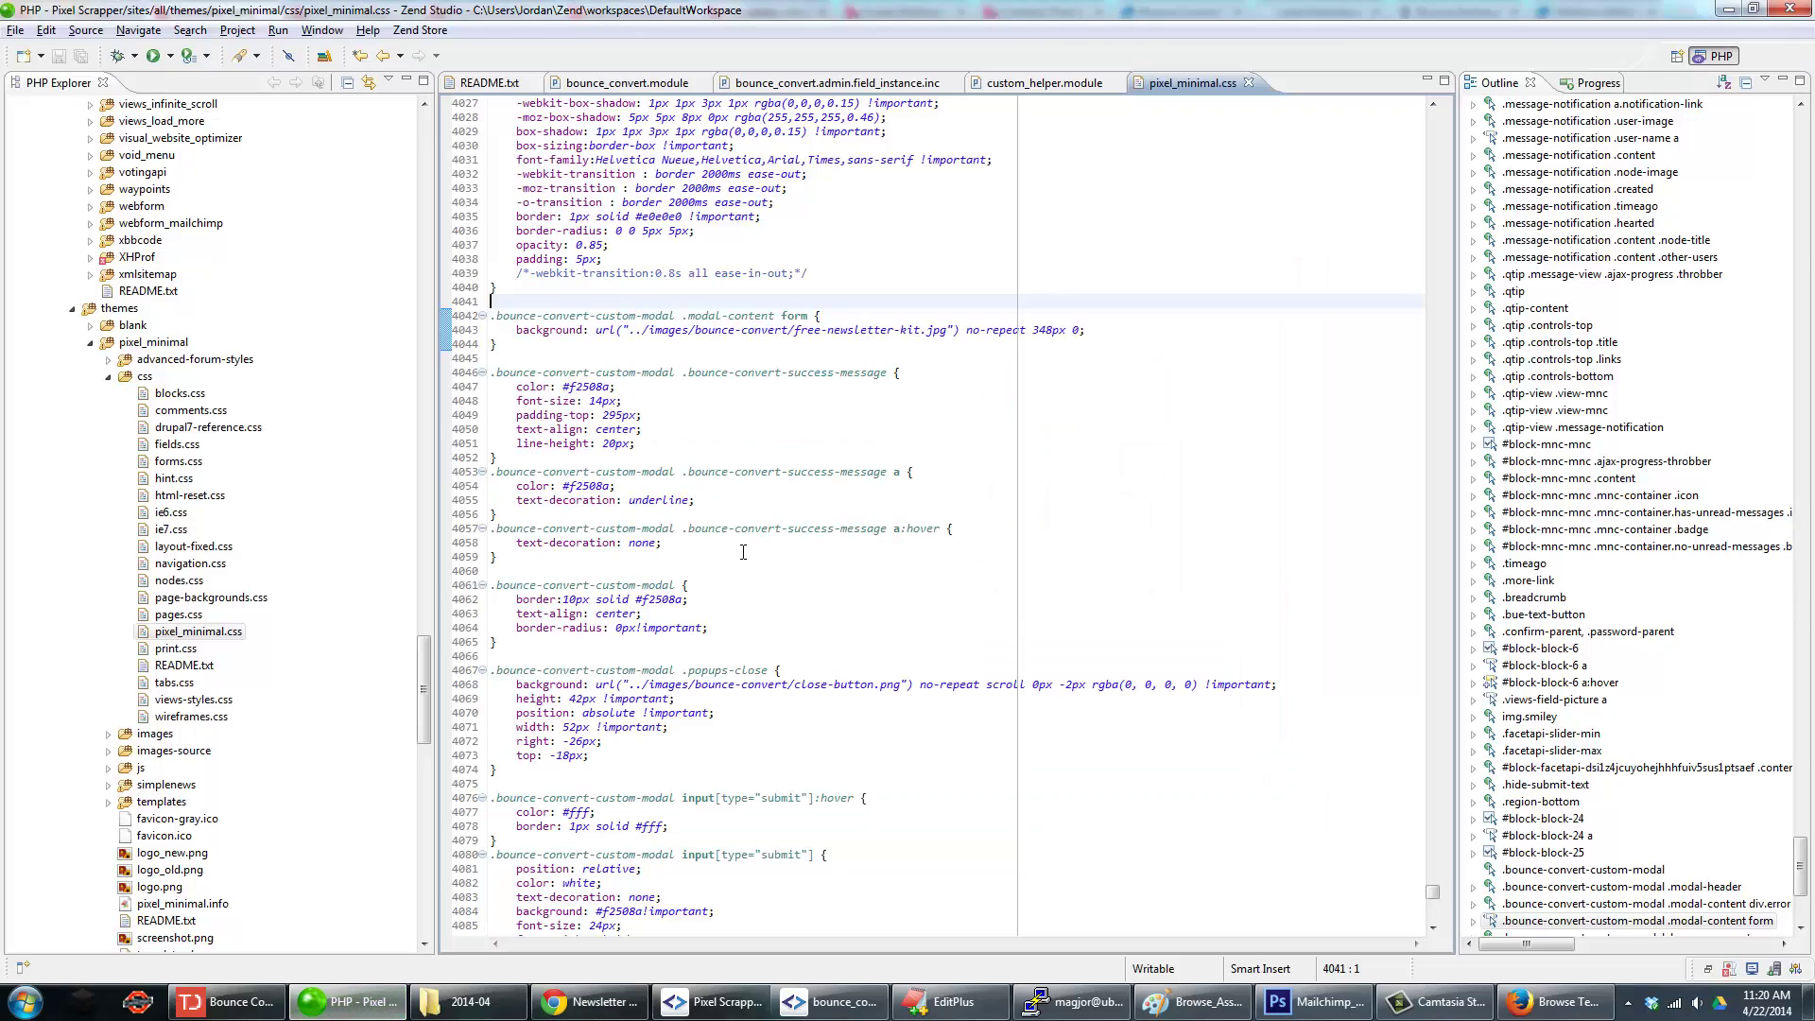
pyautogui.scroll(11, 743, 552)
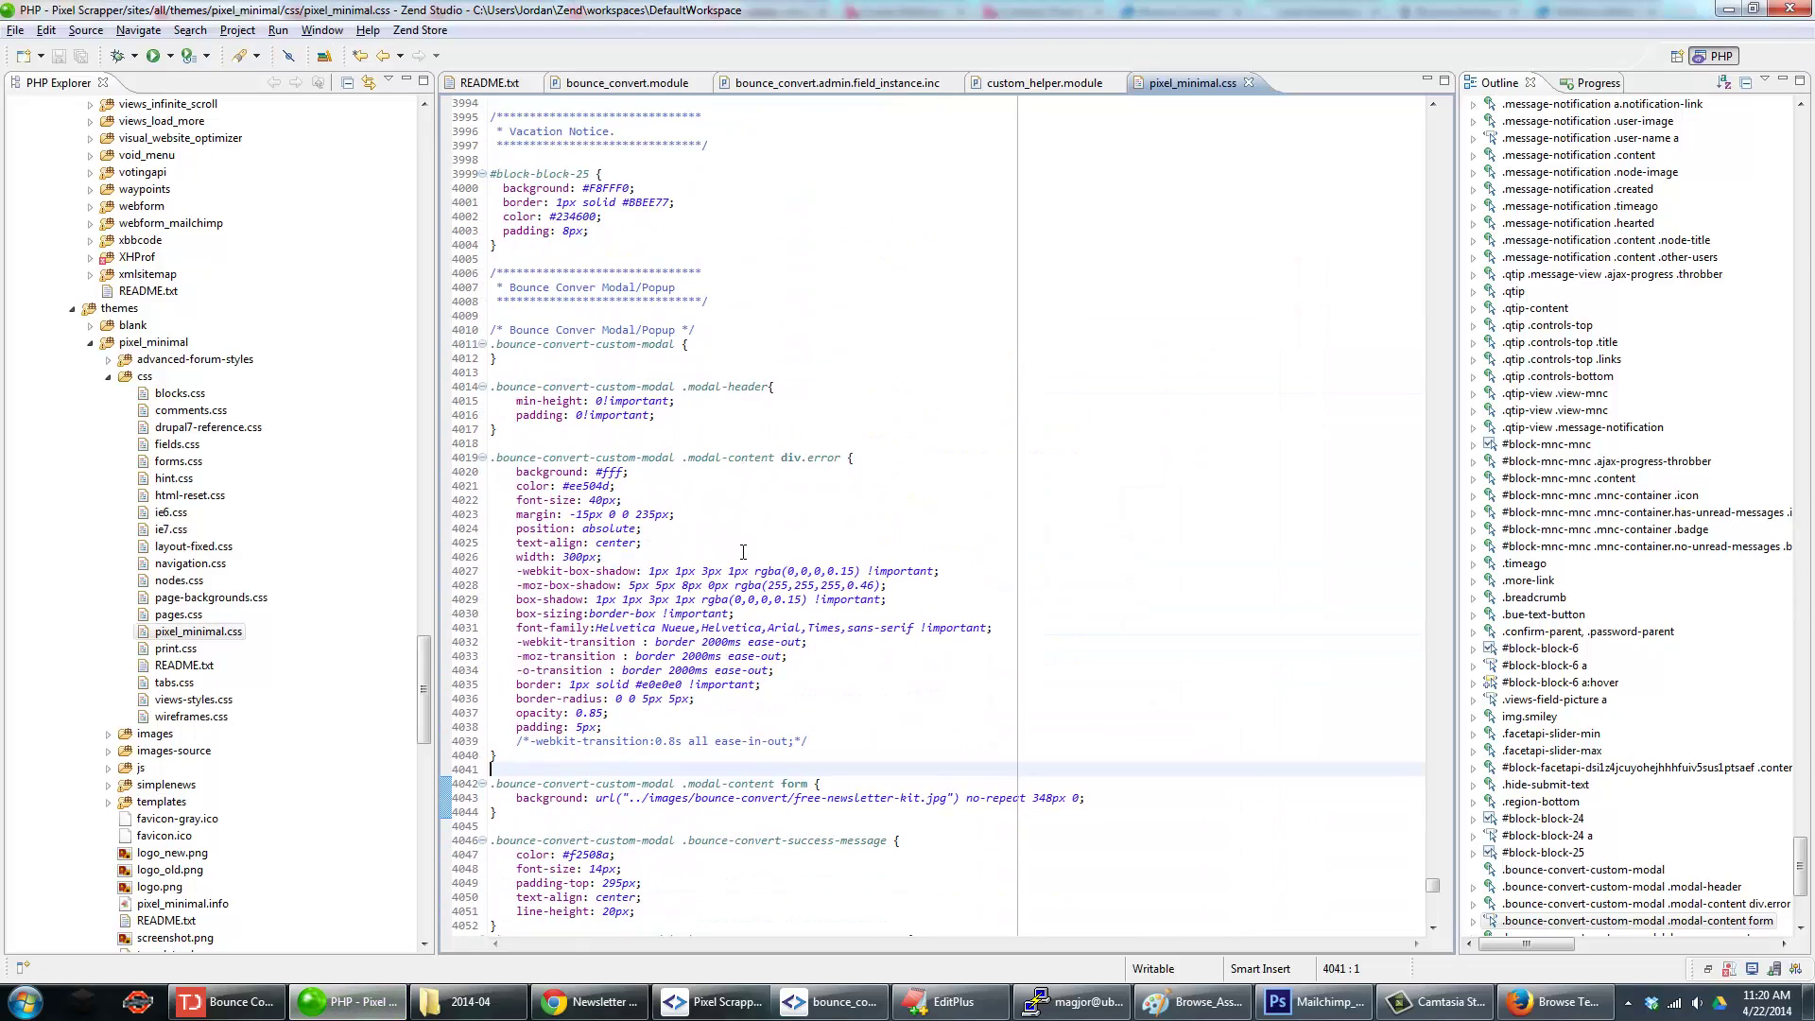
pyautogui.scroll(-20, 743, 552)
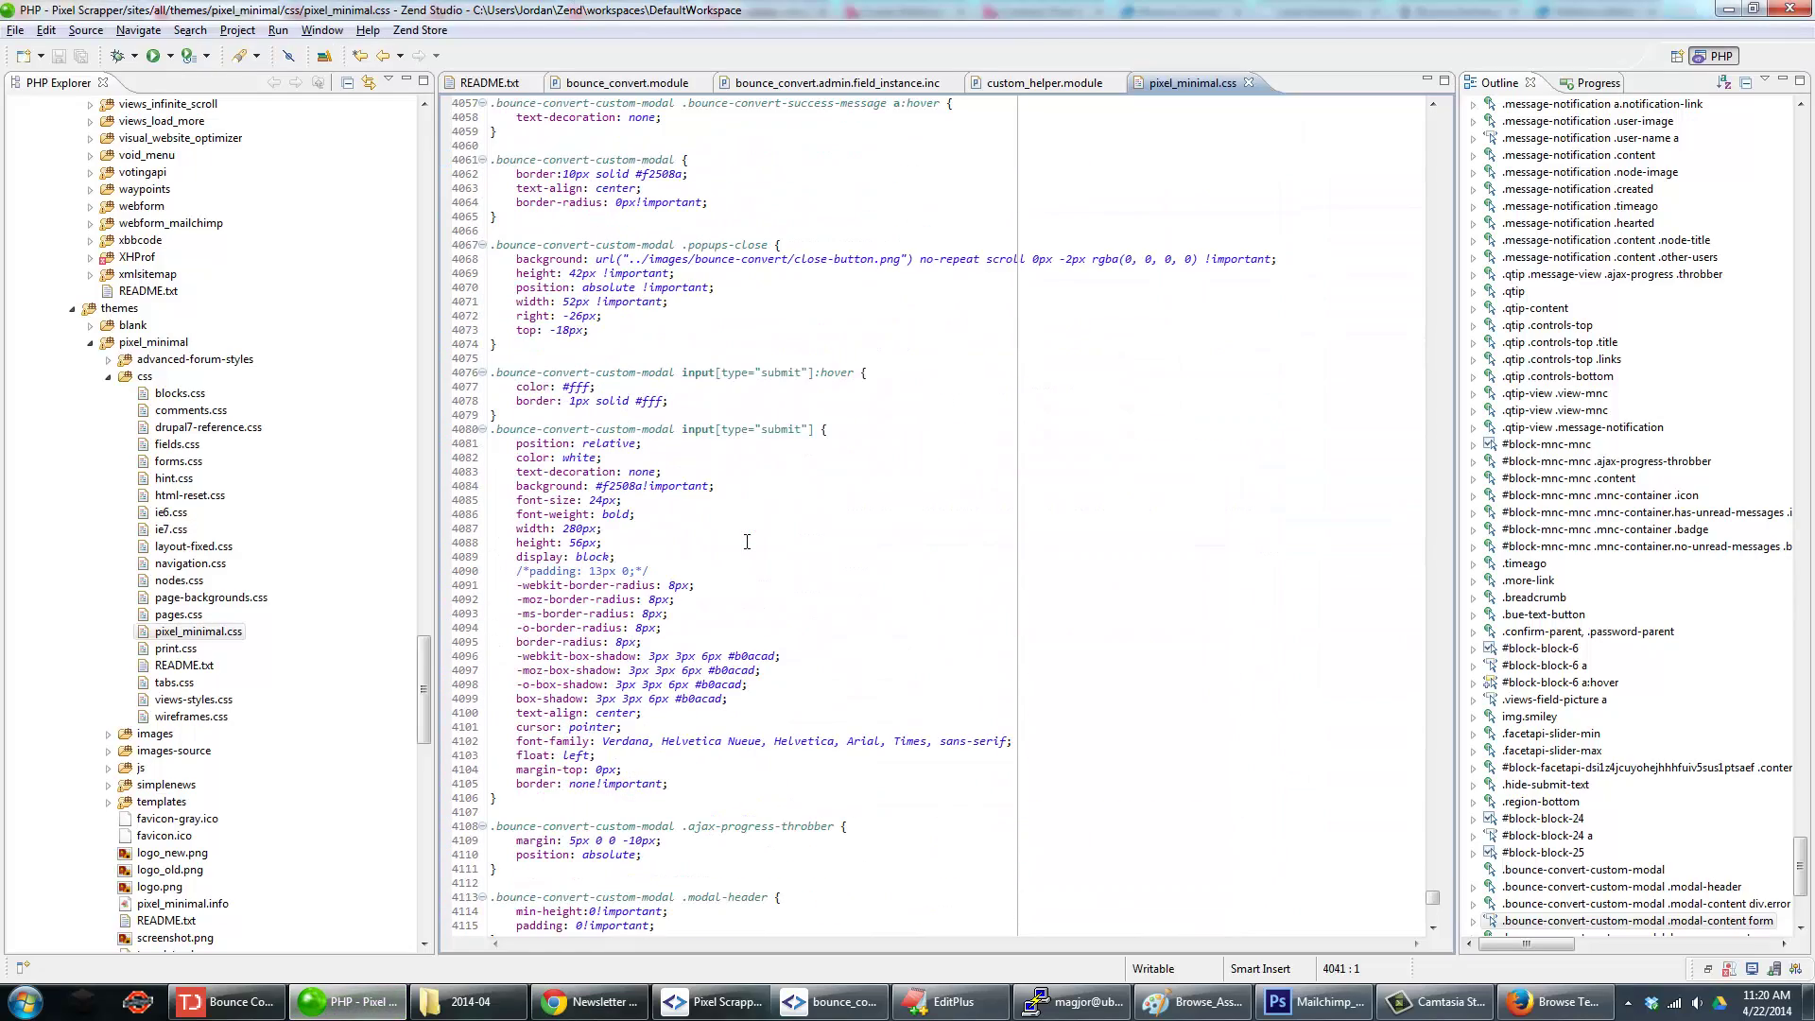
# Return to the styled popup in Chrome, submit a test email address in its newsletter form, and close the thank-you message.
pyautogui.hotkey('alt', 'Tab')
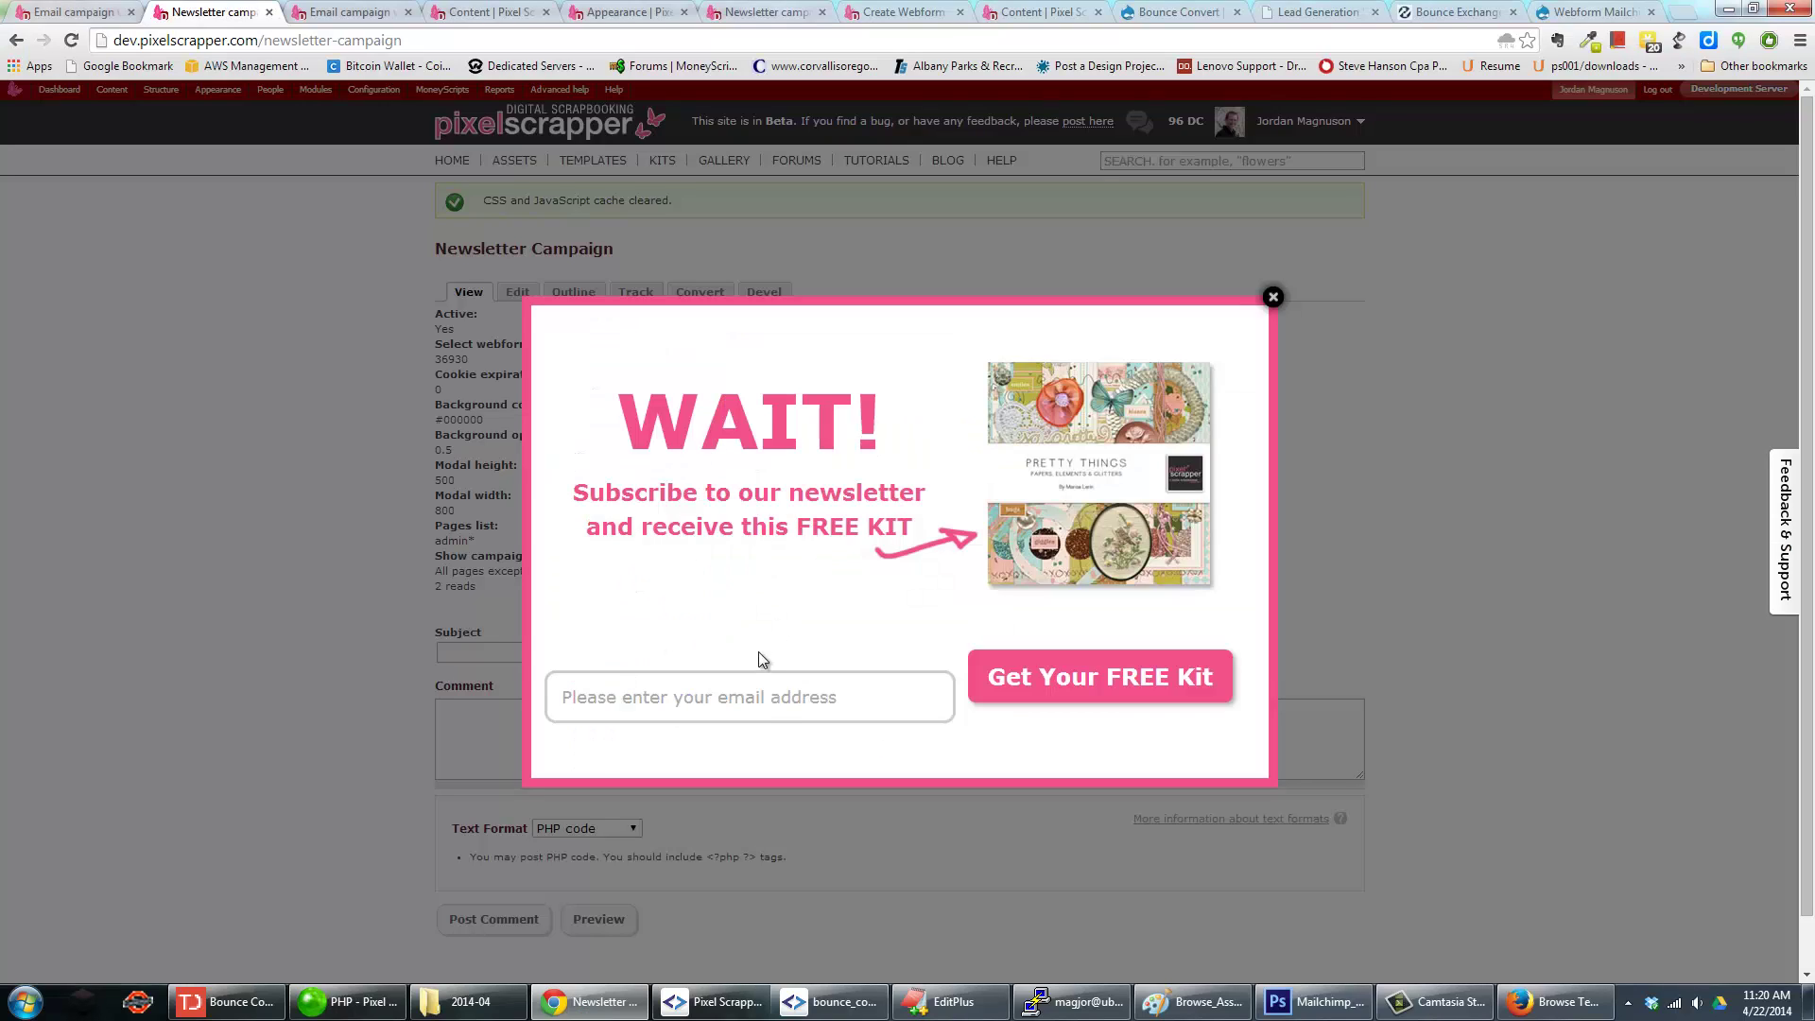
pyautogui.click(815, 698)
pyautogui.click(660, 610)
pyautogui.click(761, 683)
pyautogui.write('sfsdf@')
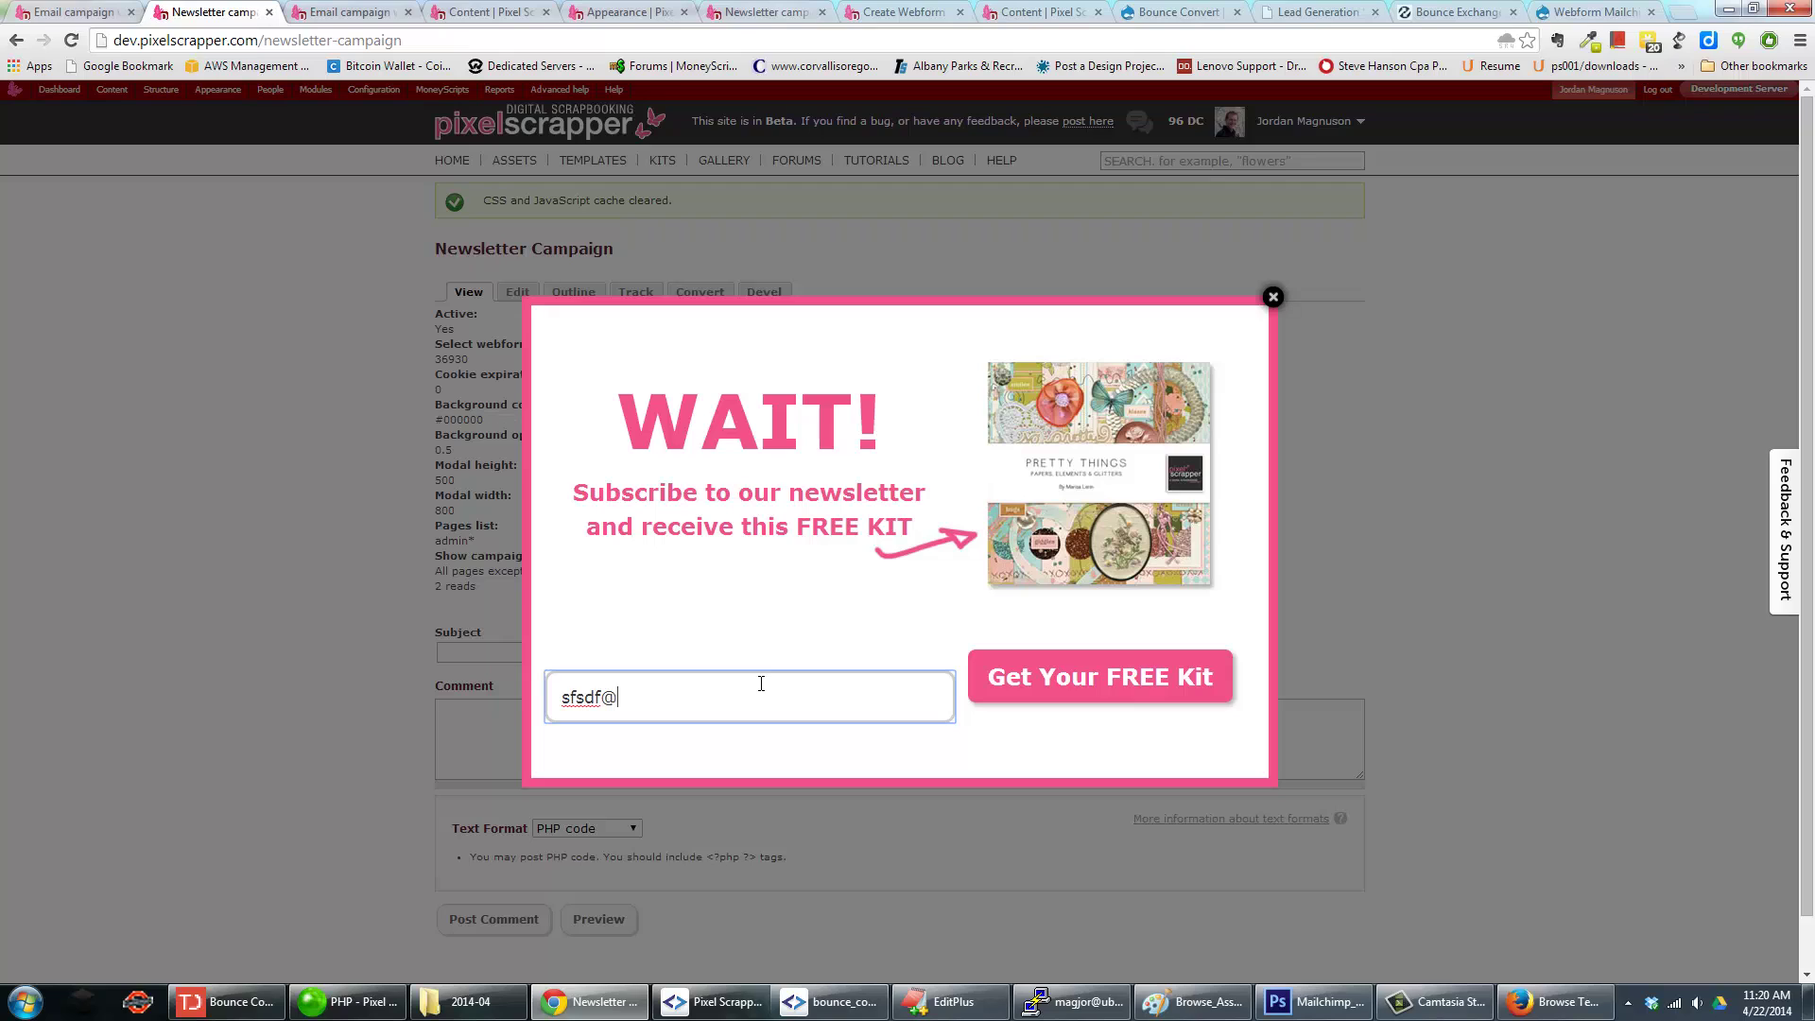
pyautogui.write('dsdfsd.com')
pyautogui.click(975, 676)
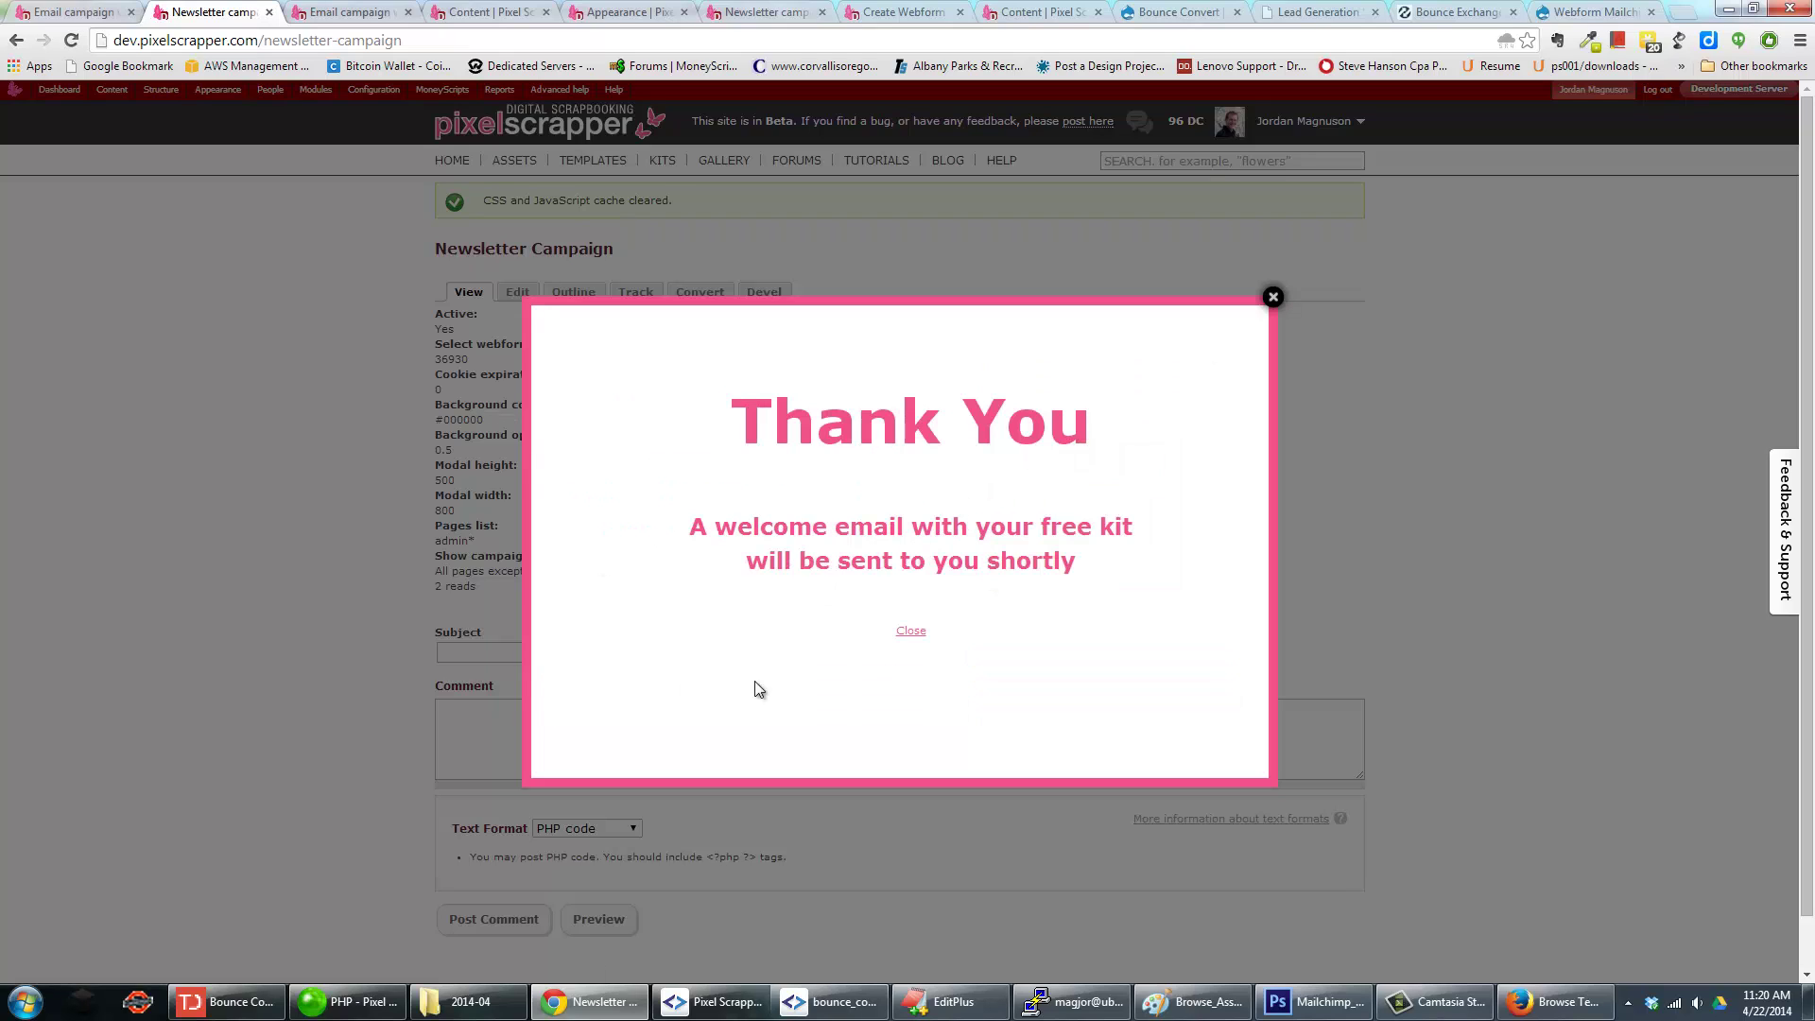
pyautogui.click(1274, 299)
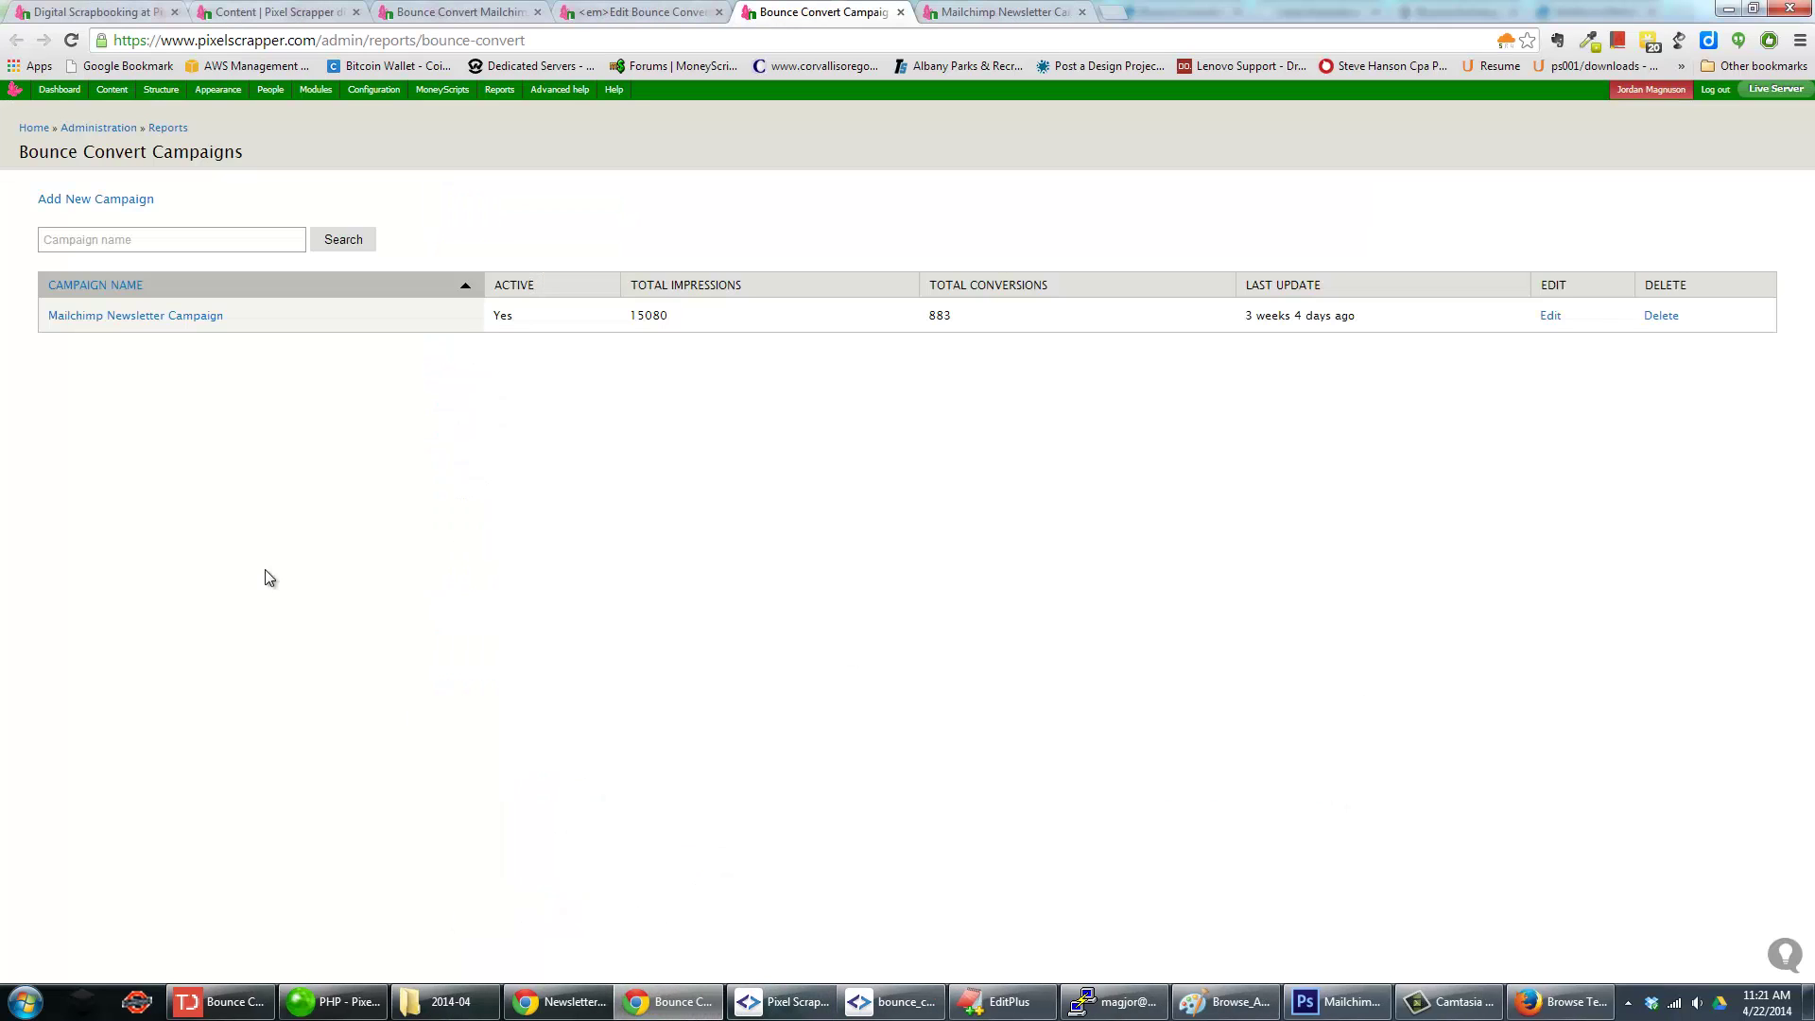
# Open the Bounce Convert Campaigns report on the live site and review the Mailchimp Newsletter Campaign's results chart and submissions.
pyautogui.moveTo(490, 95)
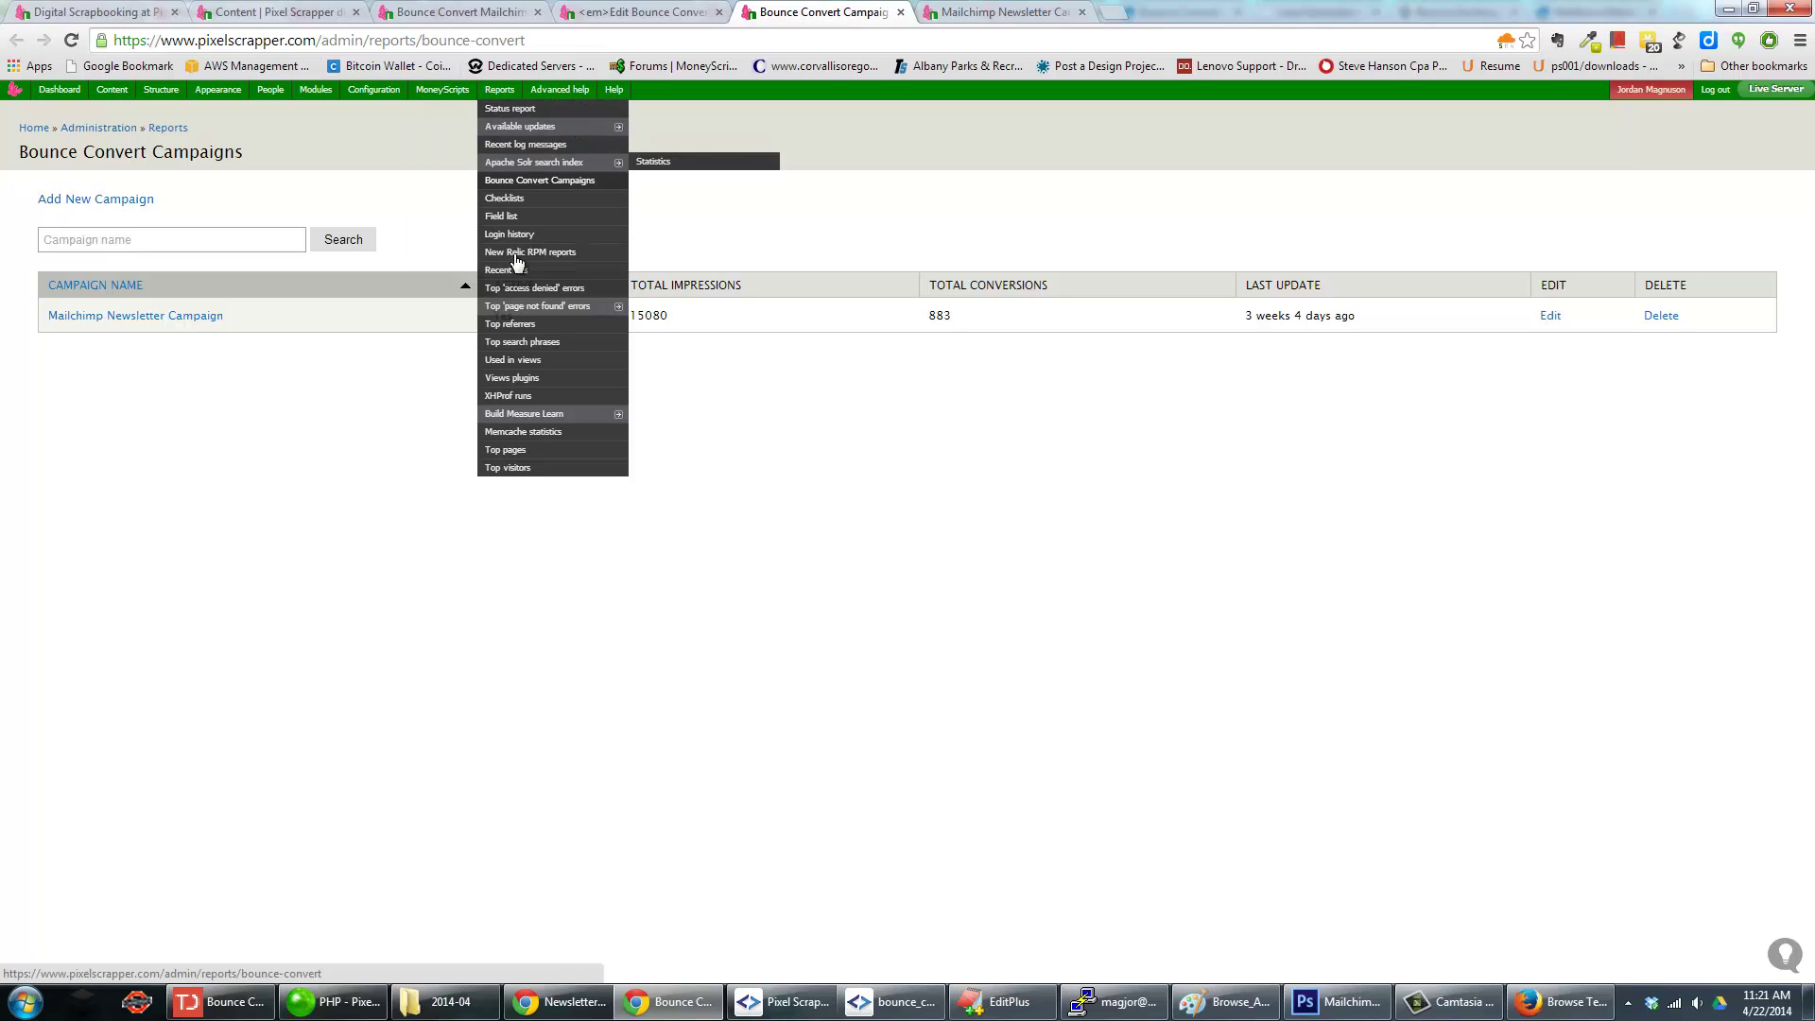
pyautogui.click(557, 181)
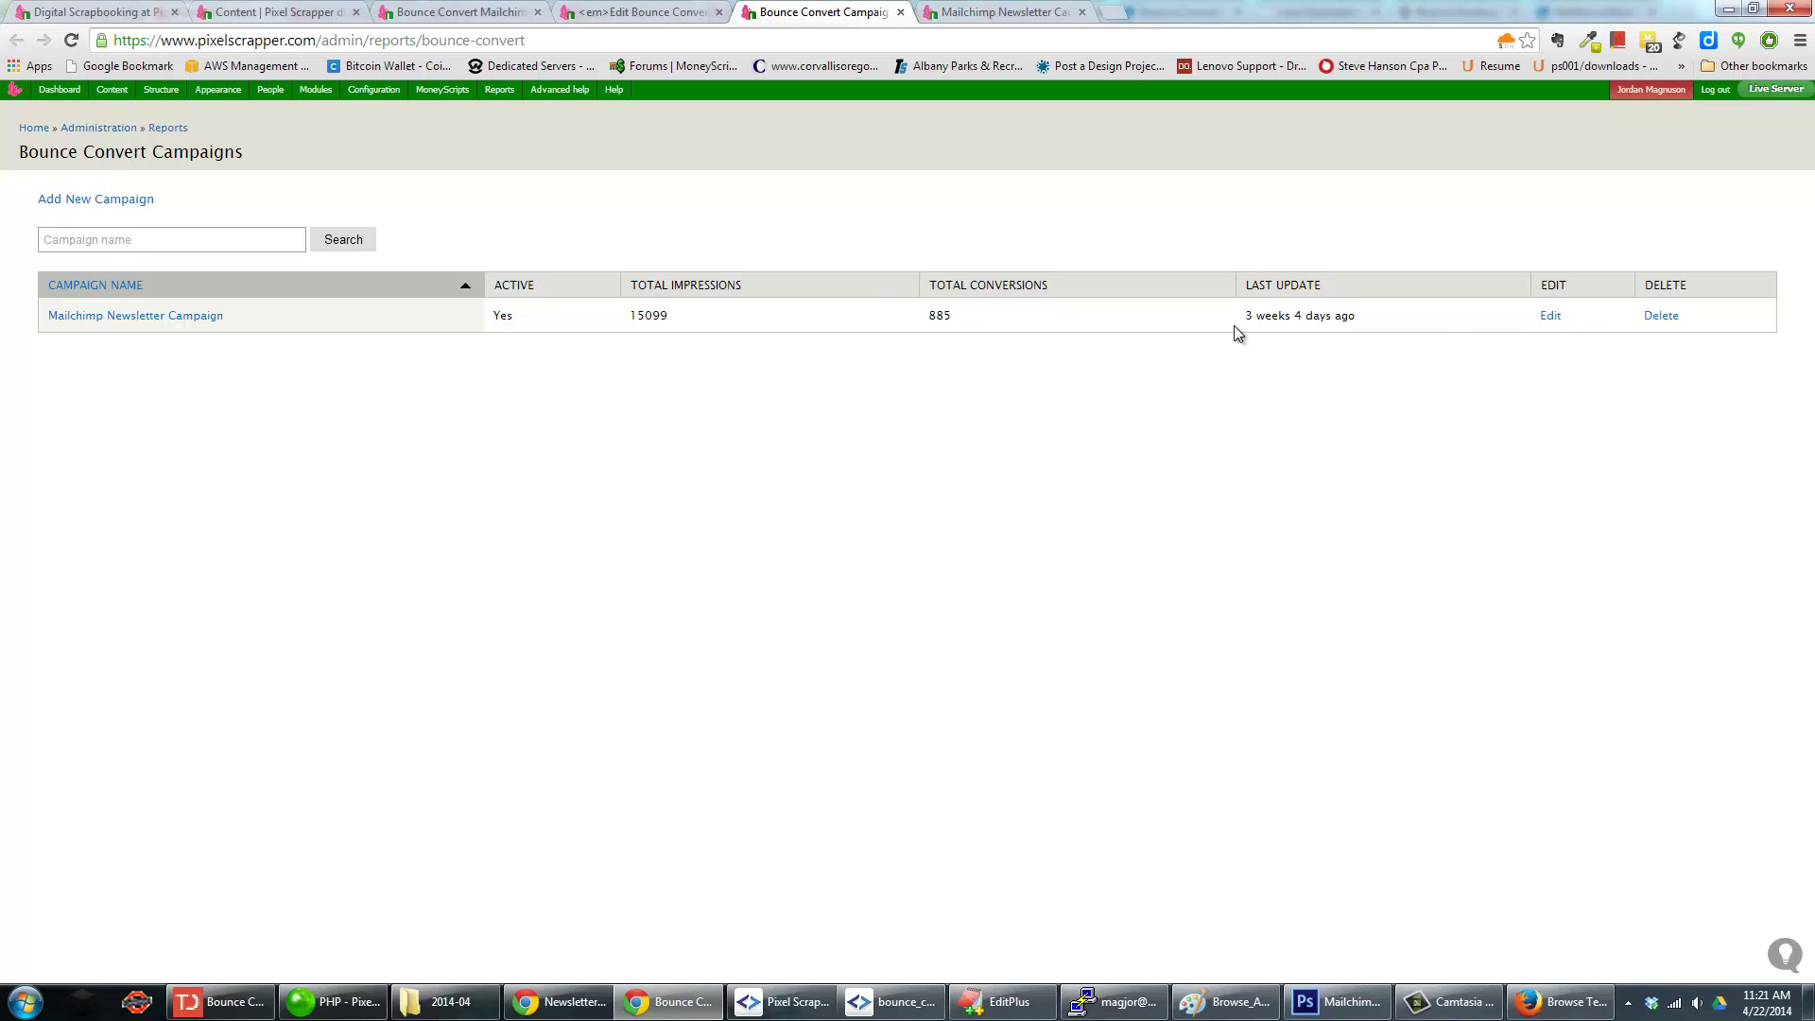
pyautogui.click(133, 316)
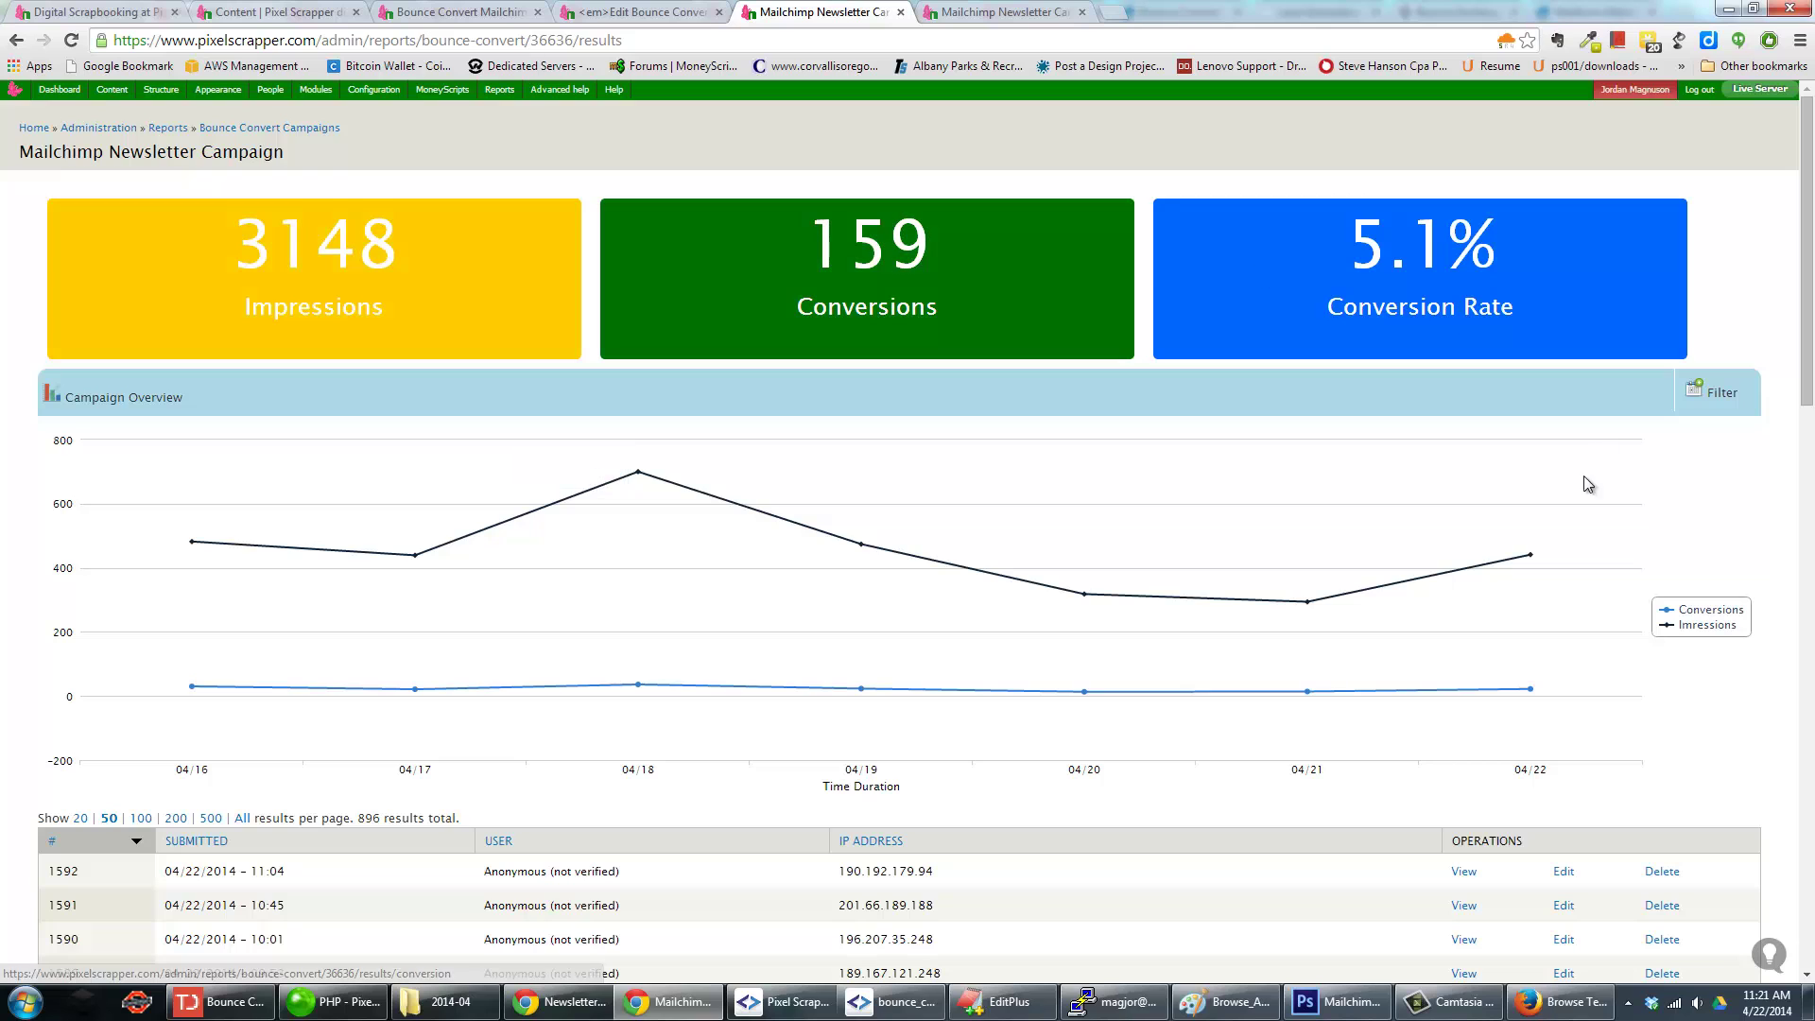
pyautogui.scroll(-14, 659, 536)
pyautogui.scroll(14, 628, 514)
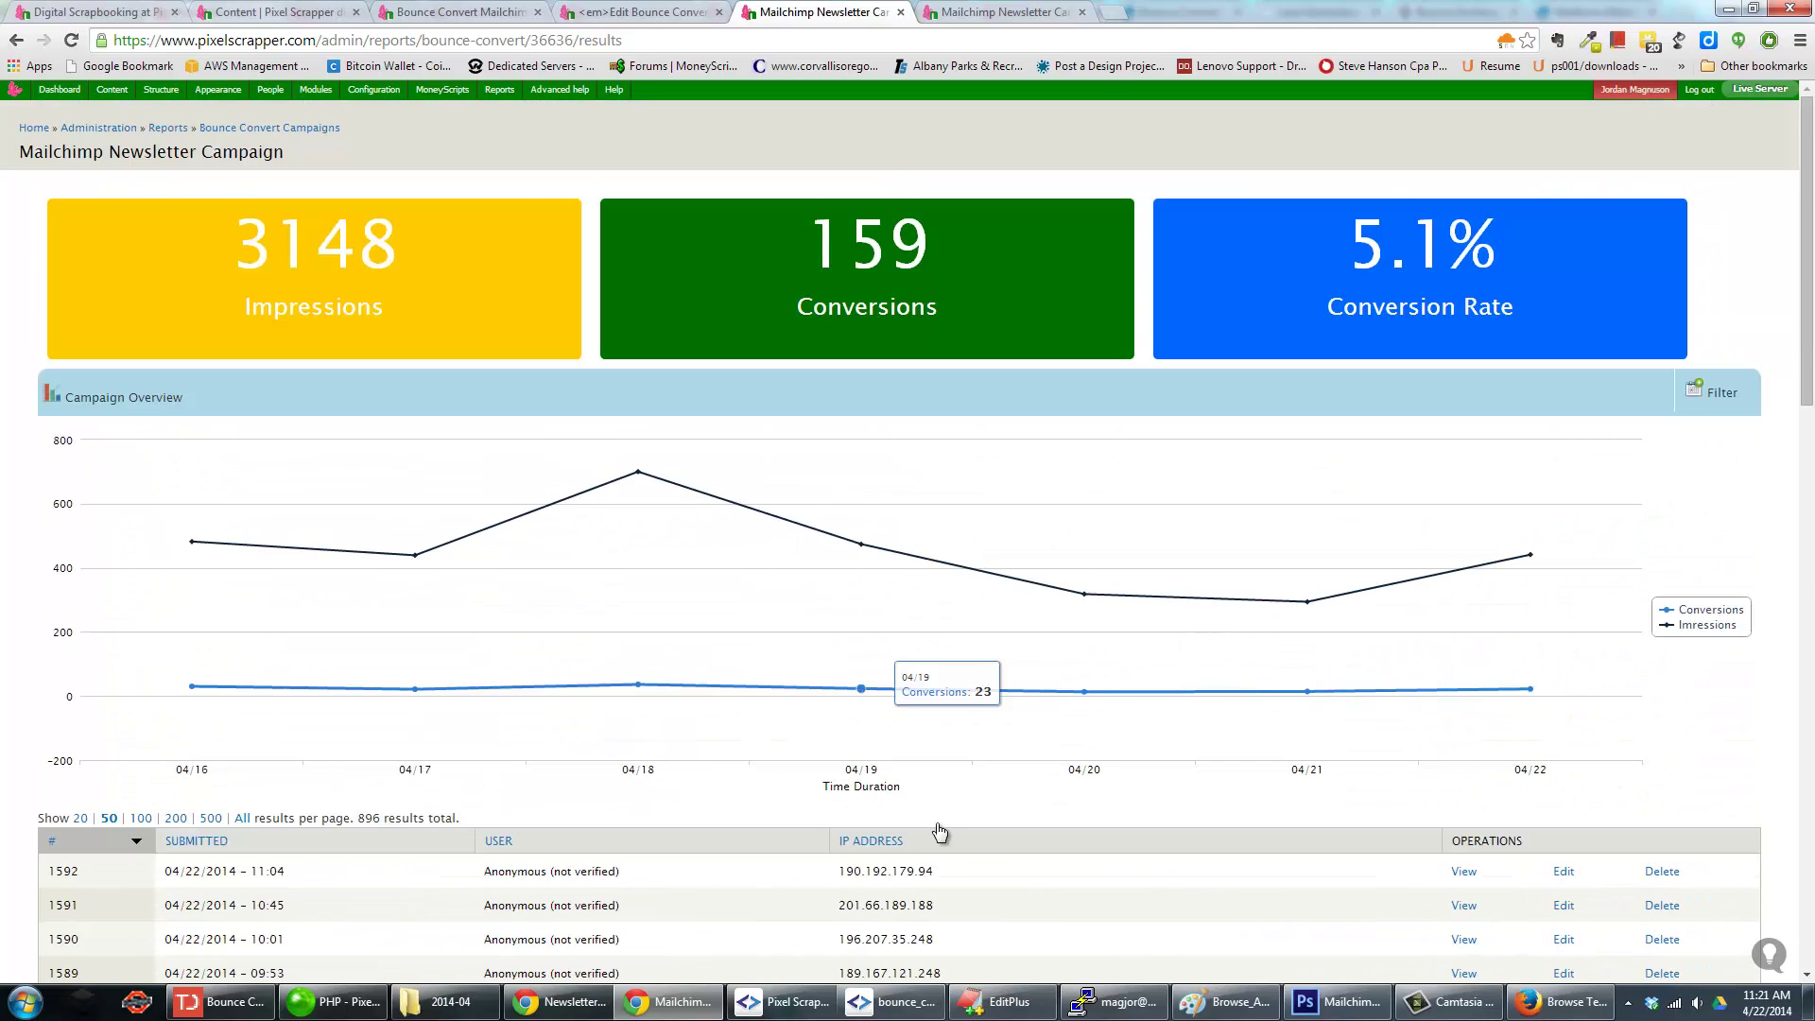
# Switch back to the Chrome window with the development site and view the Bounce Convert project page on drupal.org.
pyautogui.click(581, 990)
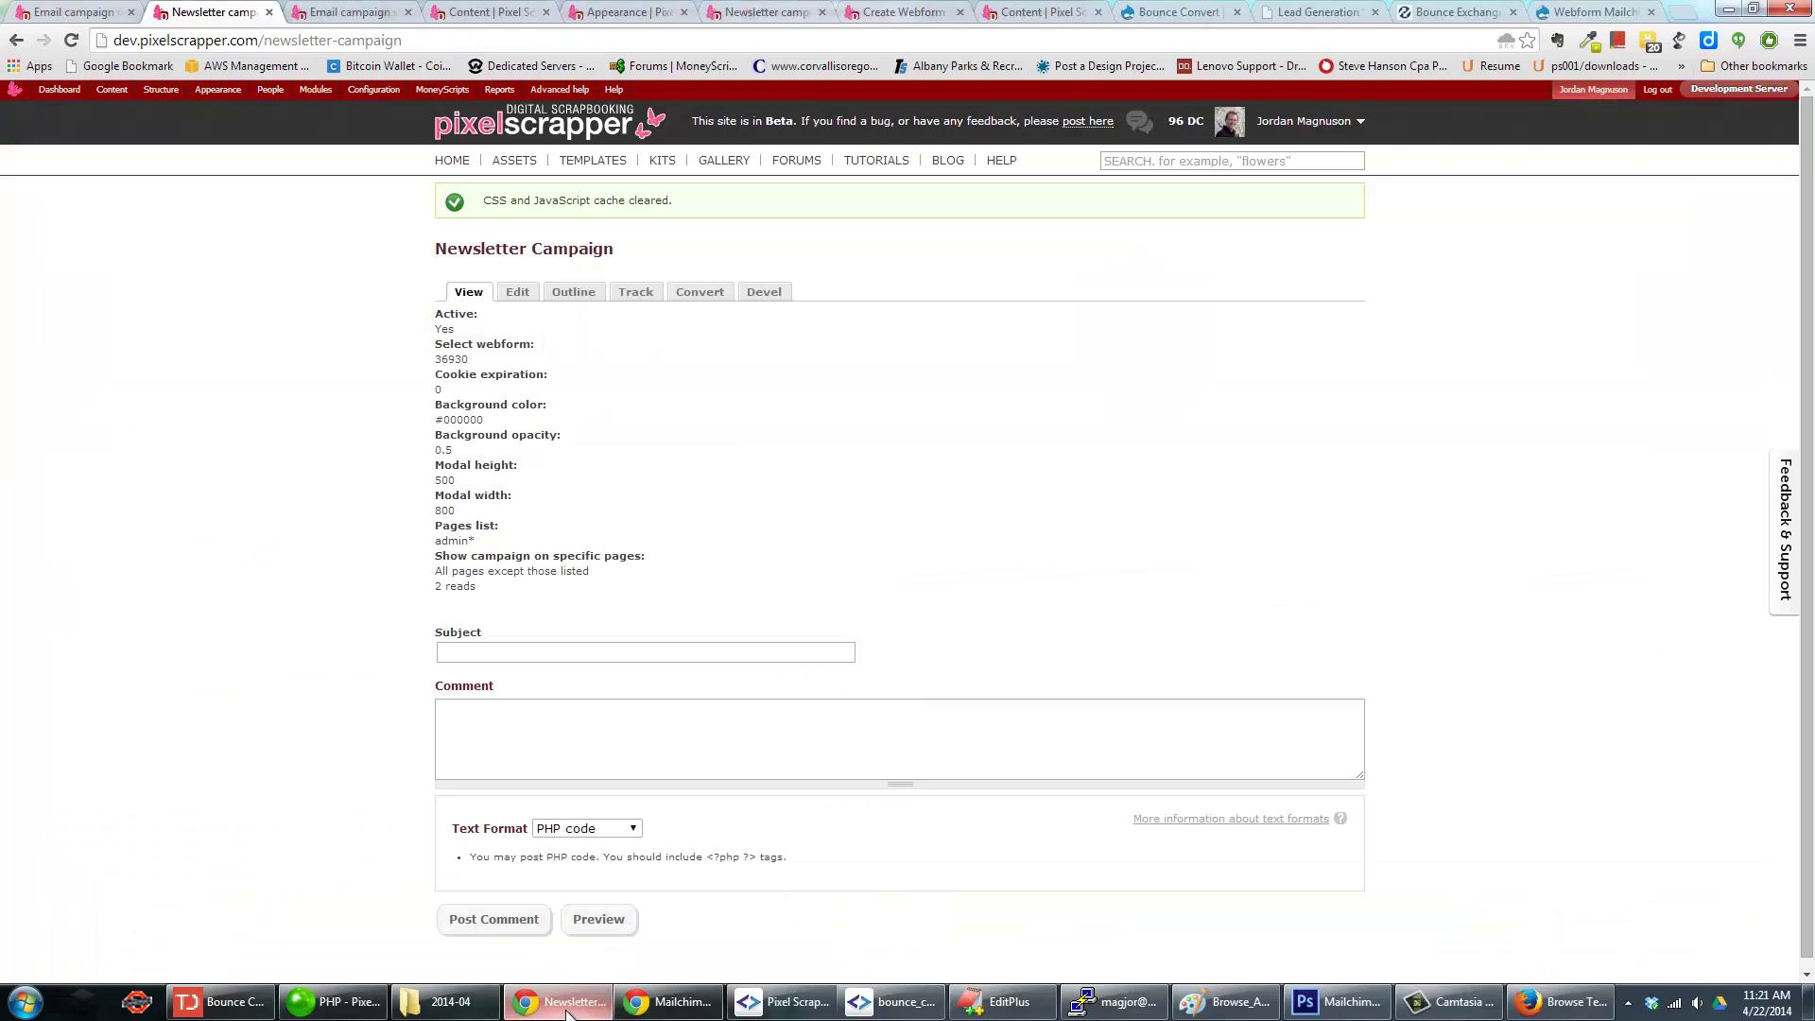
pyautogui.click(687, 1010)
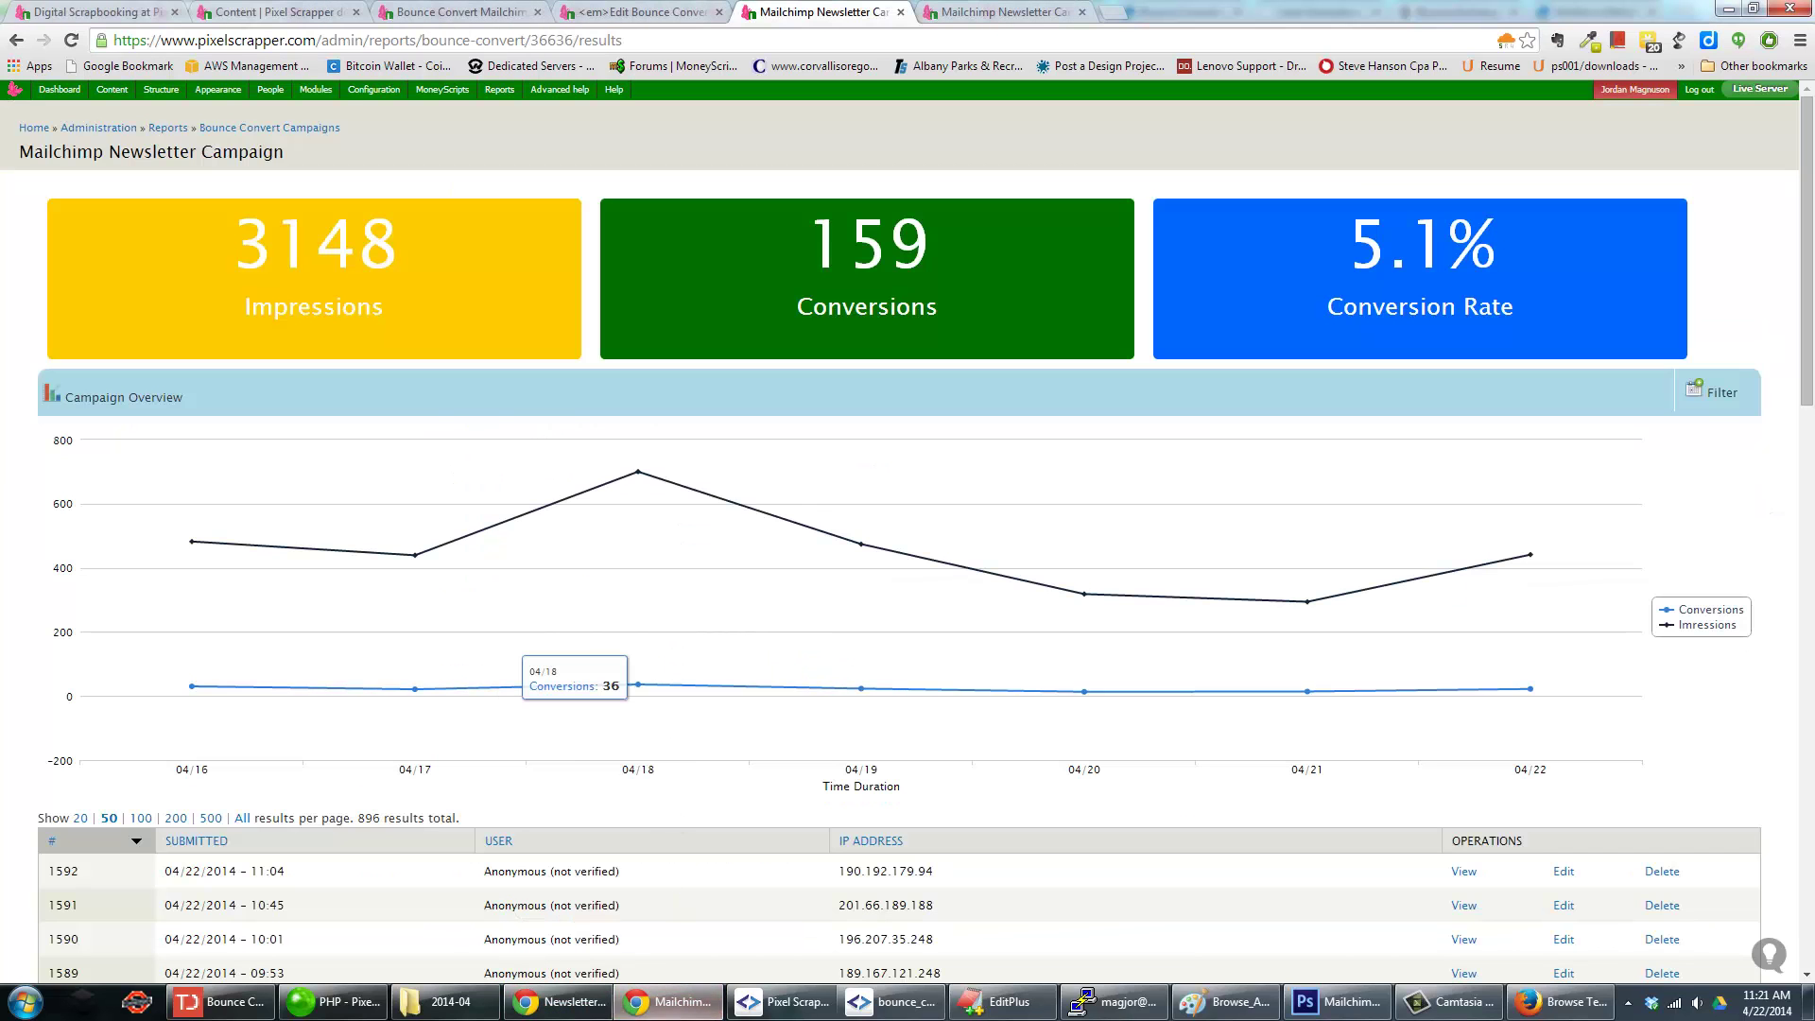
pyautogui.hotkey('alt', 'Tab')
pyautogui.click(1179, 11)
pyautogui.scroll(1, 776, 378)
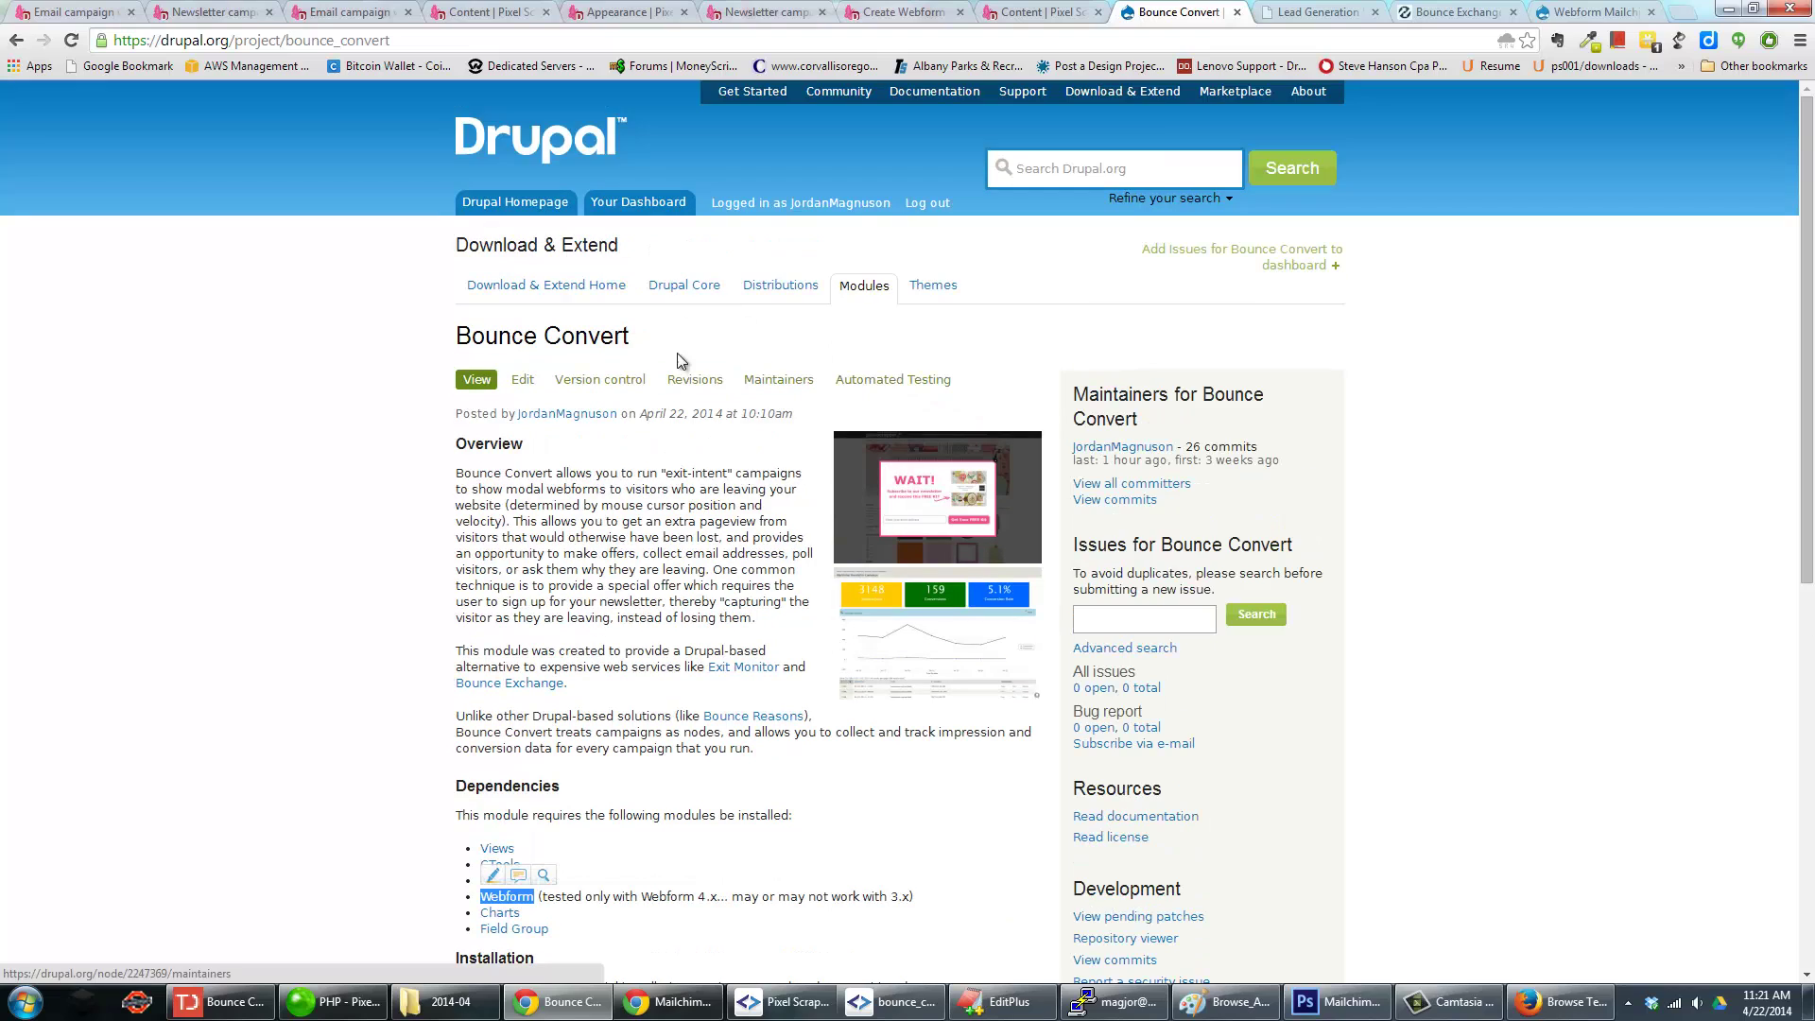